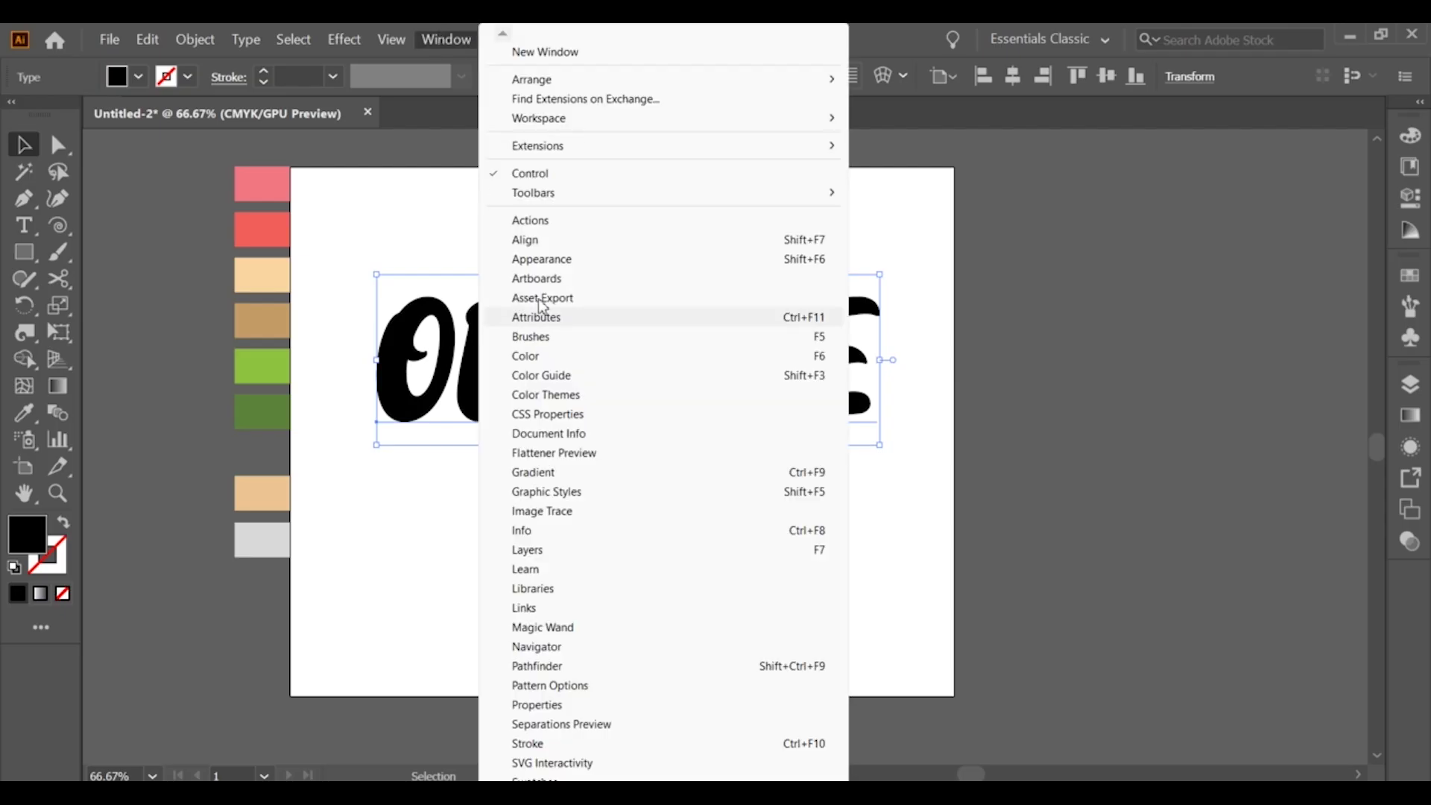
Step: Show the Appearance settings, add a new fill to the ORANGE text, and sample the pink swatch for it
left_click(544, 311)
left_click(1177, 620)
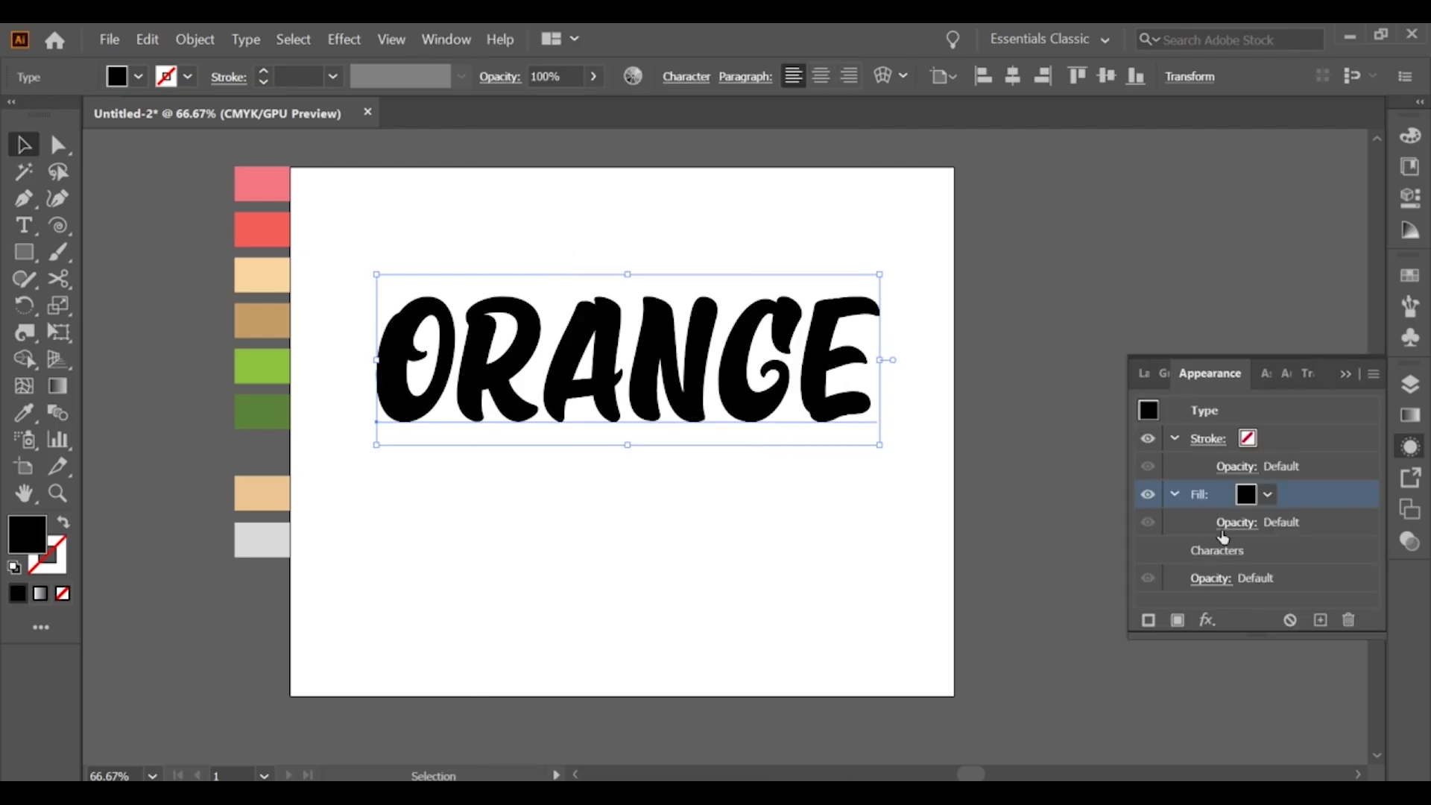
left_click(1267, 494)
key("i")
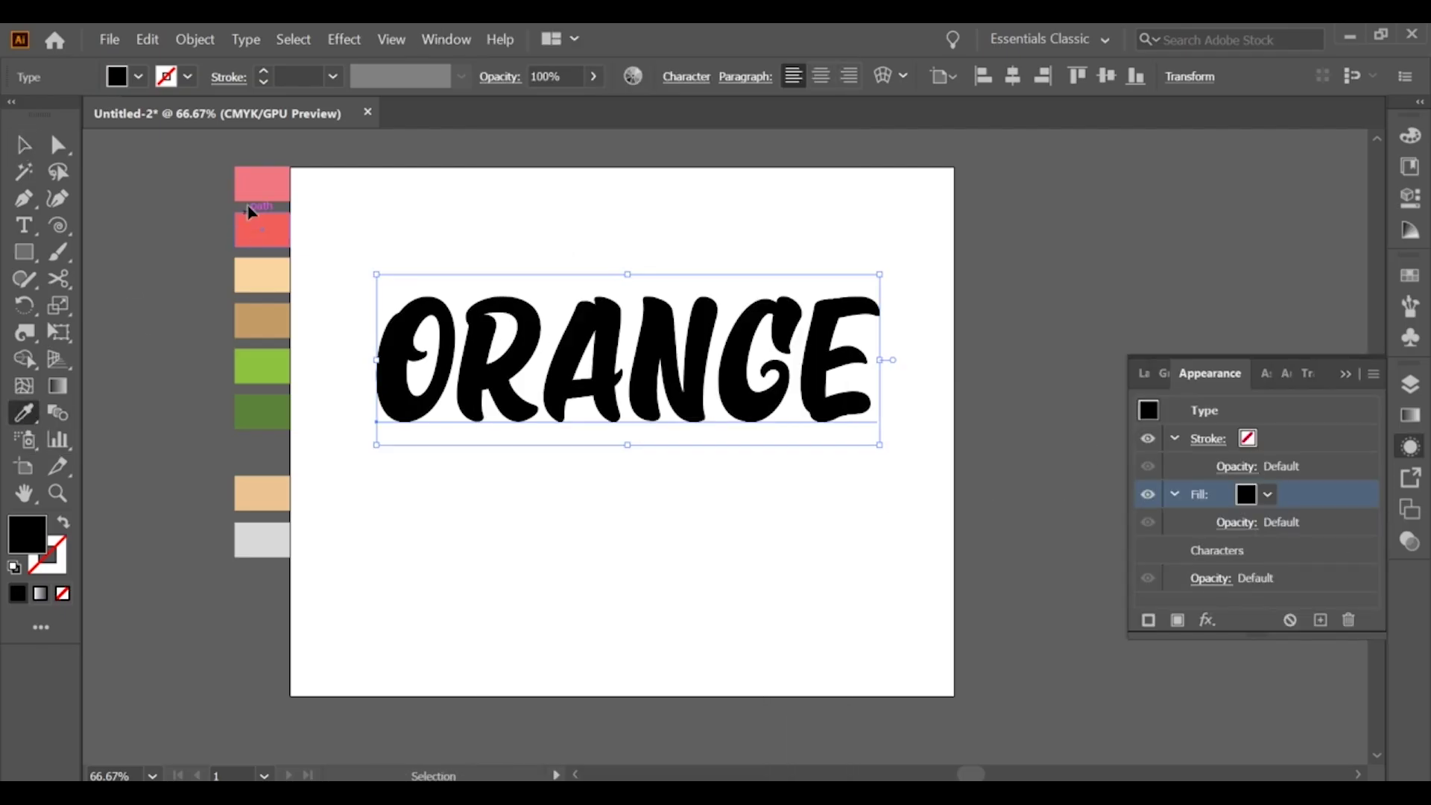
left_click(270, 179)
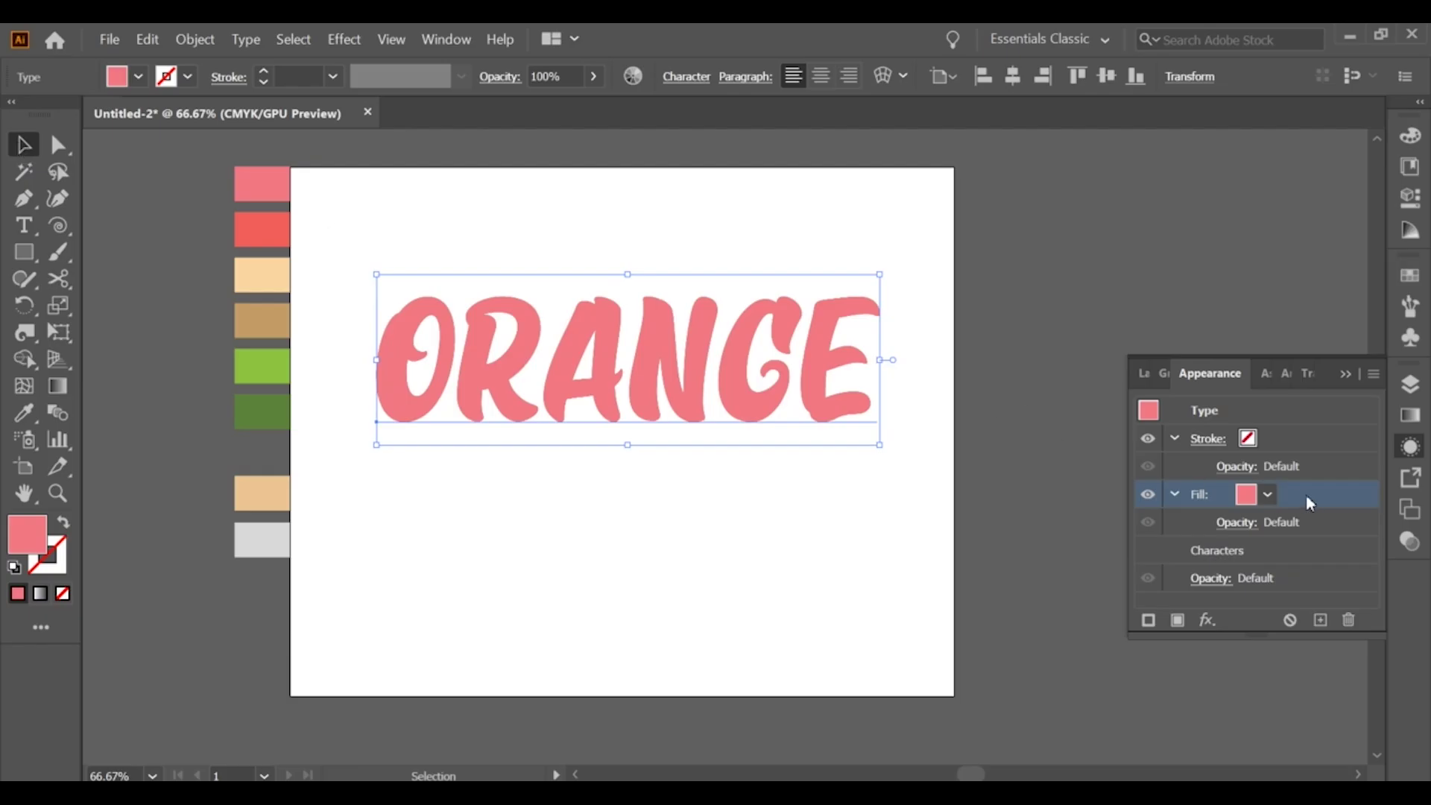
Step: Add a second fill to the text beneath the pink one, and sample the red swatch for it
left_click(1177, 620)
key("i")
left_click(253, 224)
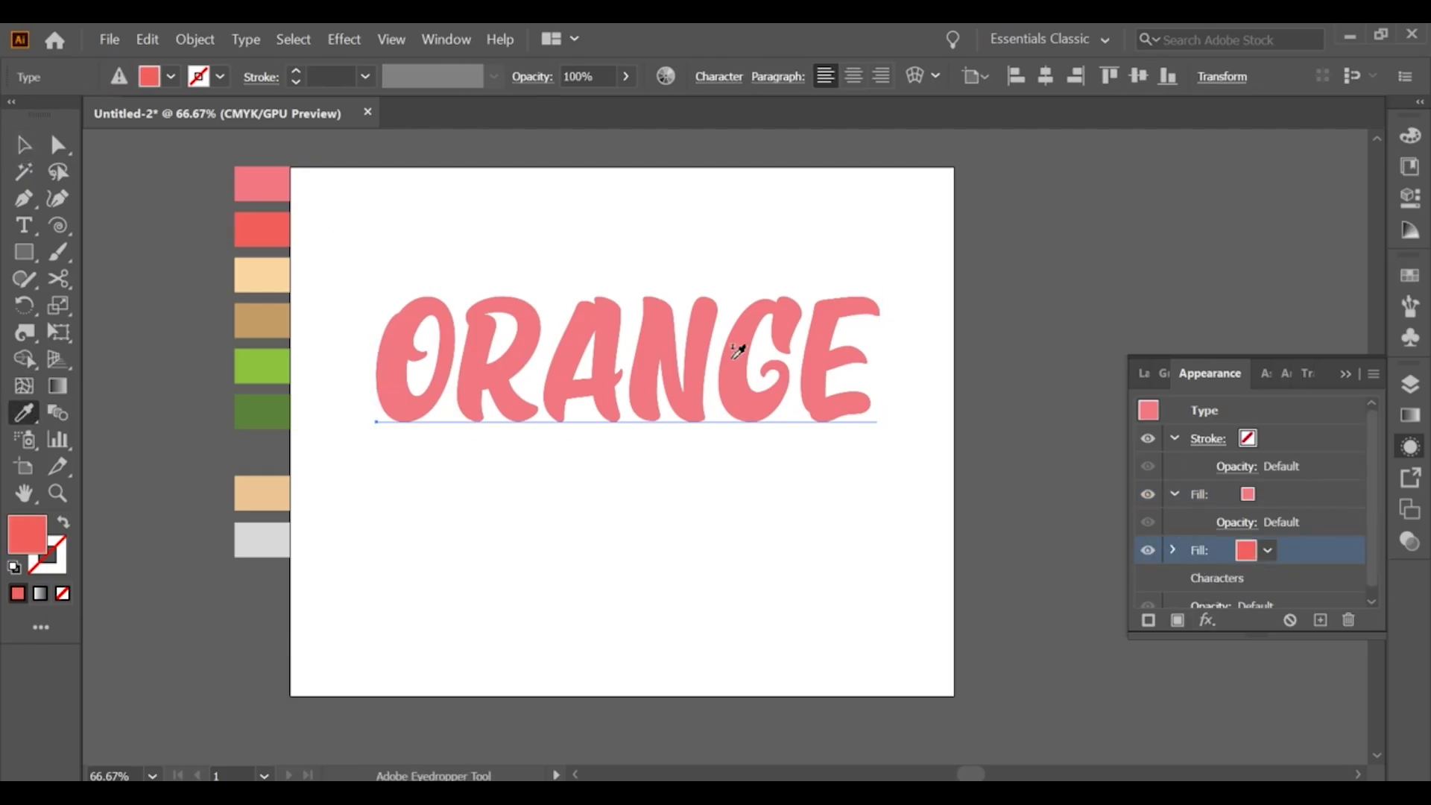
Step: Apply a Transform effect to the red fill with a 0.5 pt vertical move and multiple copies for an extruded look
left_click(1207, 620)
mouse_move(1222, 256)
left_click(1085, 319)
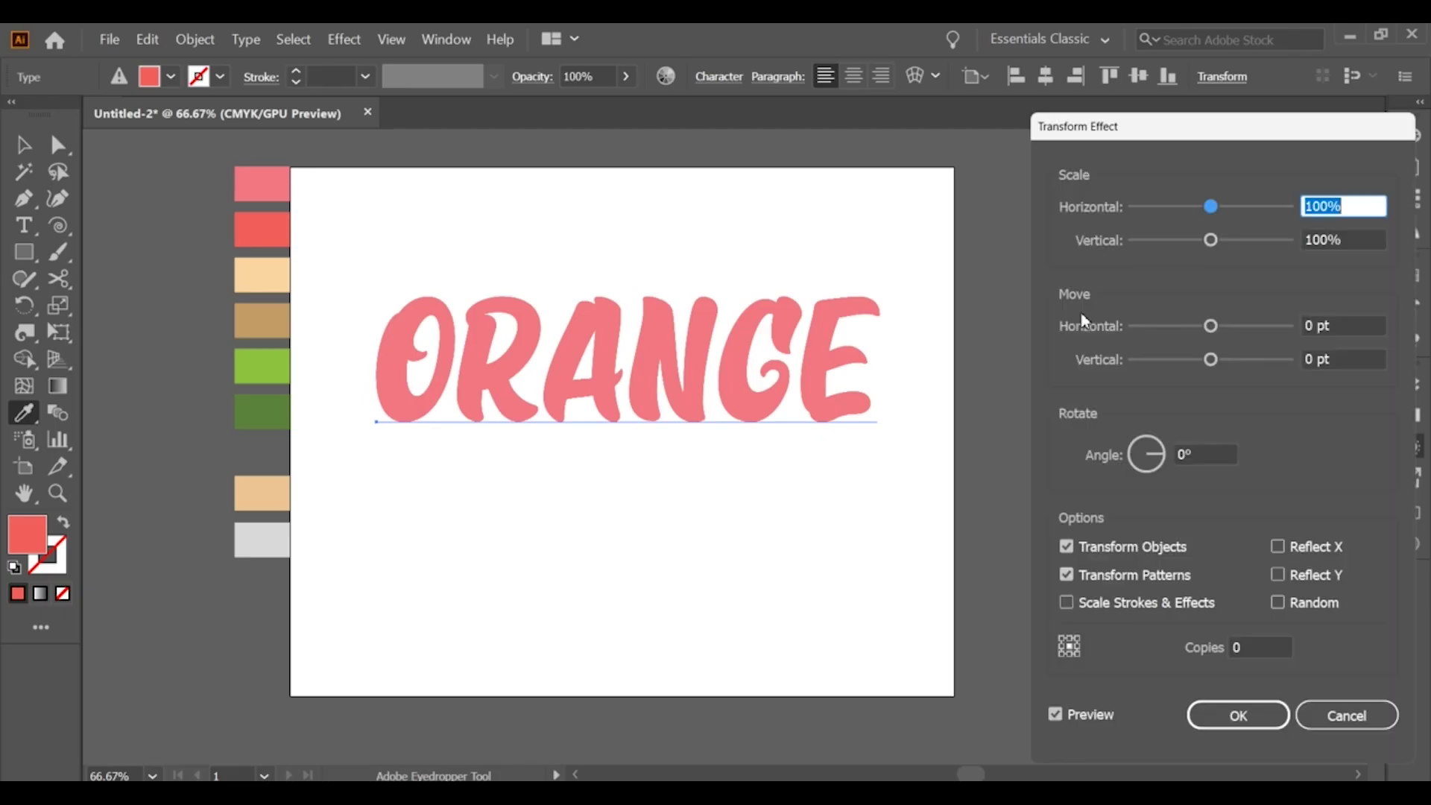
double_click(1321, 360)
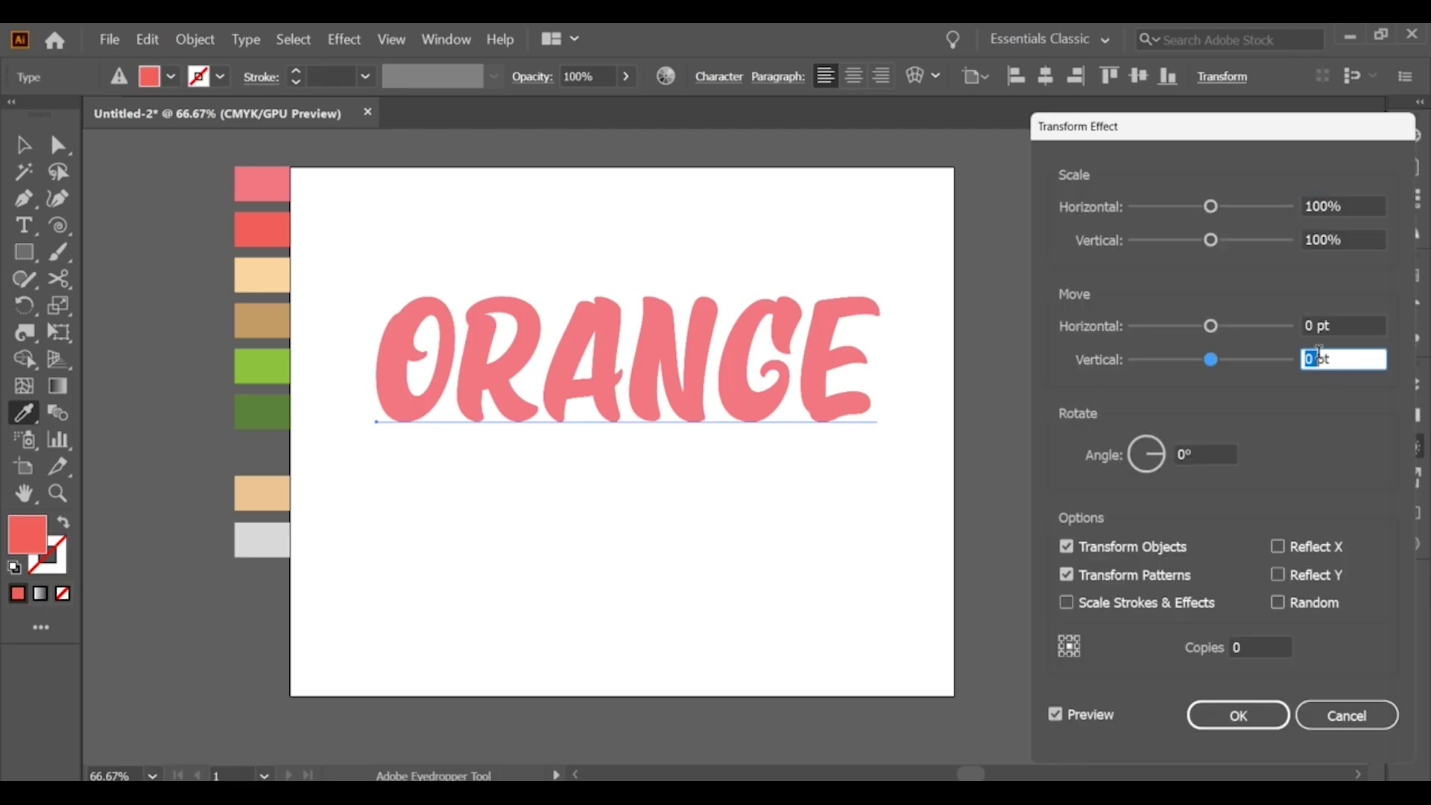
type(".5")
left_click(1255, 640)
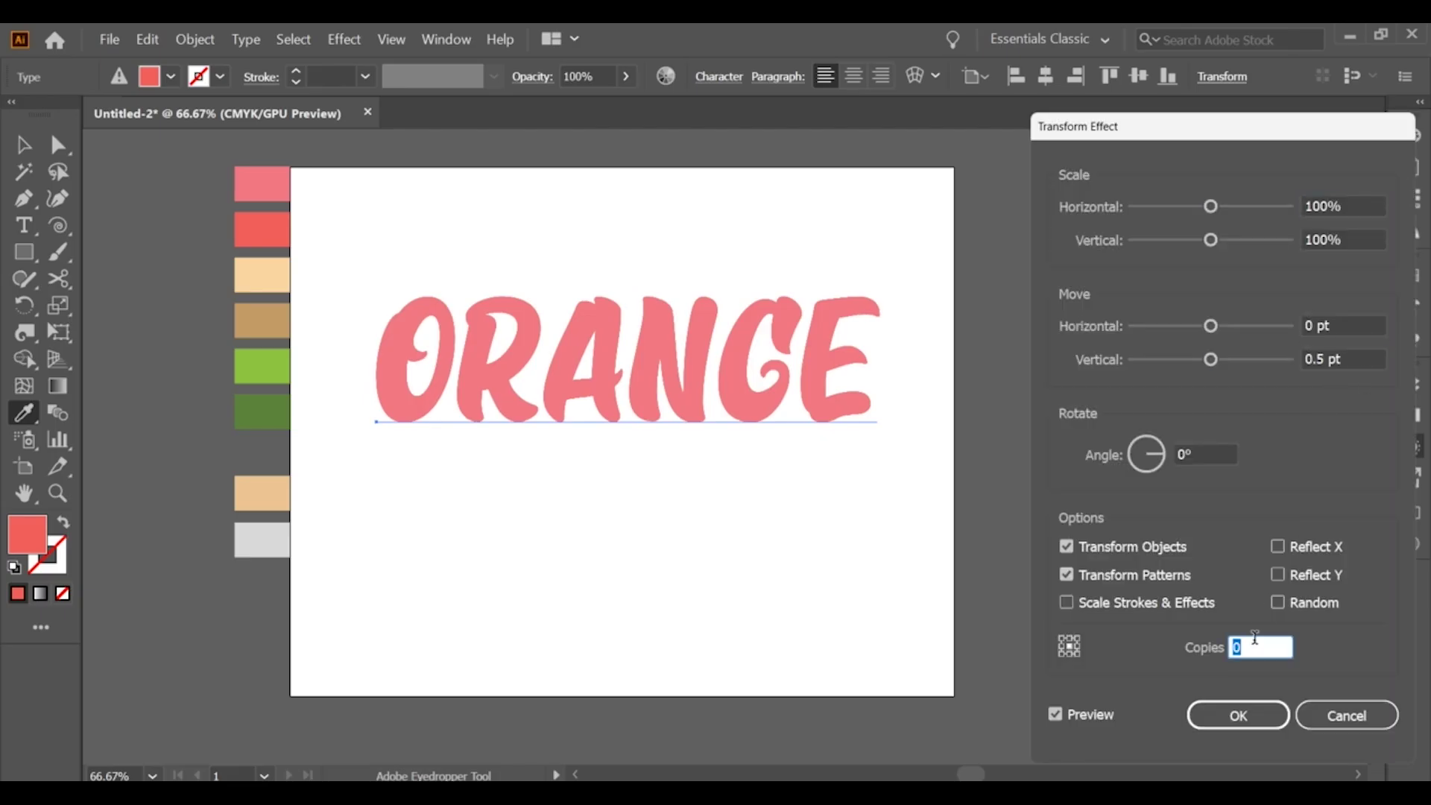
left_click(1230, 719)
Step: Duplicate the pink fill and recolour the upper copy with the light peach swatch
left_click(1259, 498)
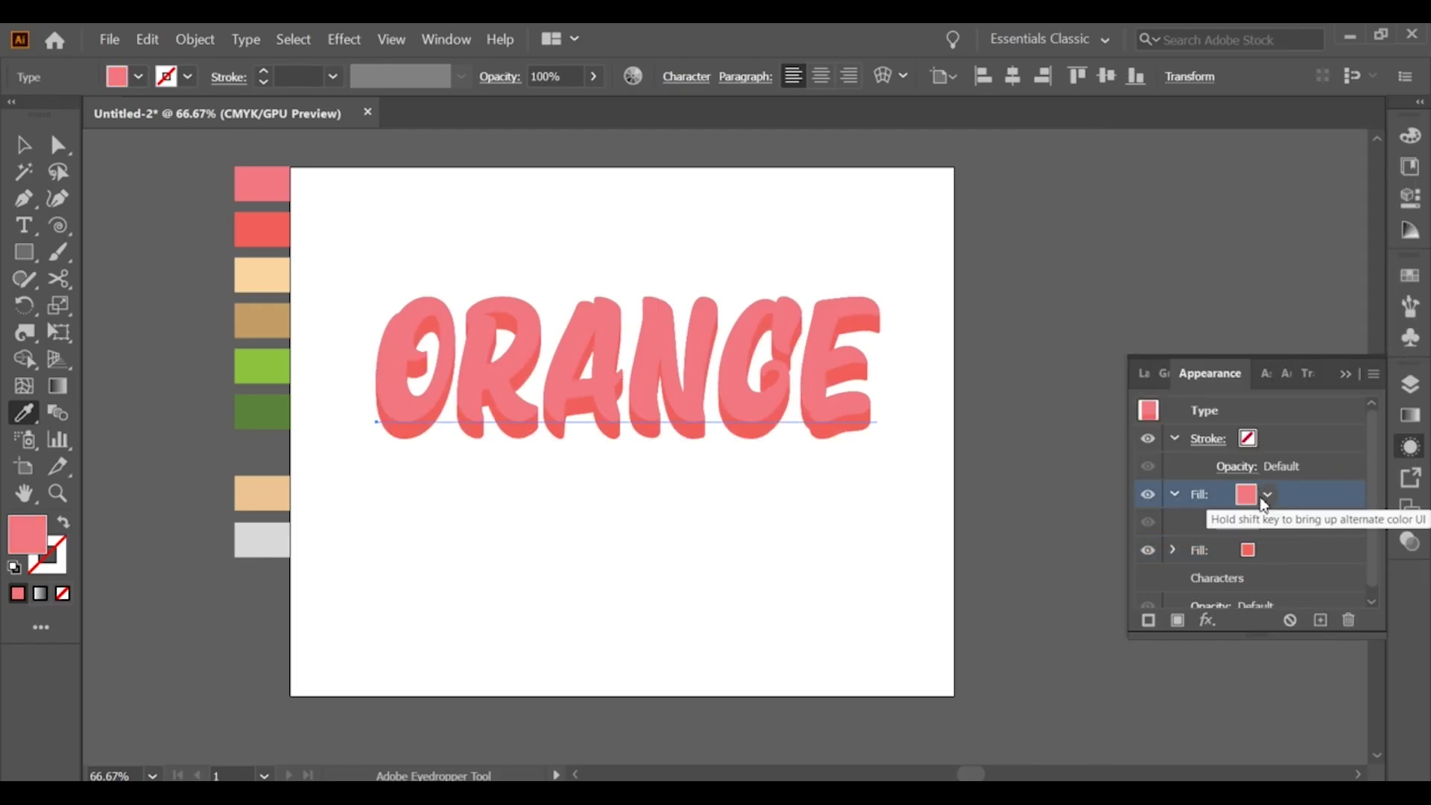
left_click(1320, 621)
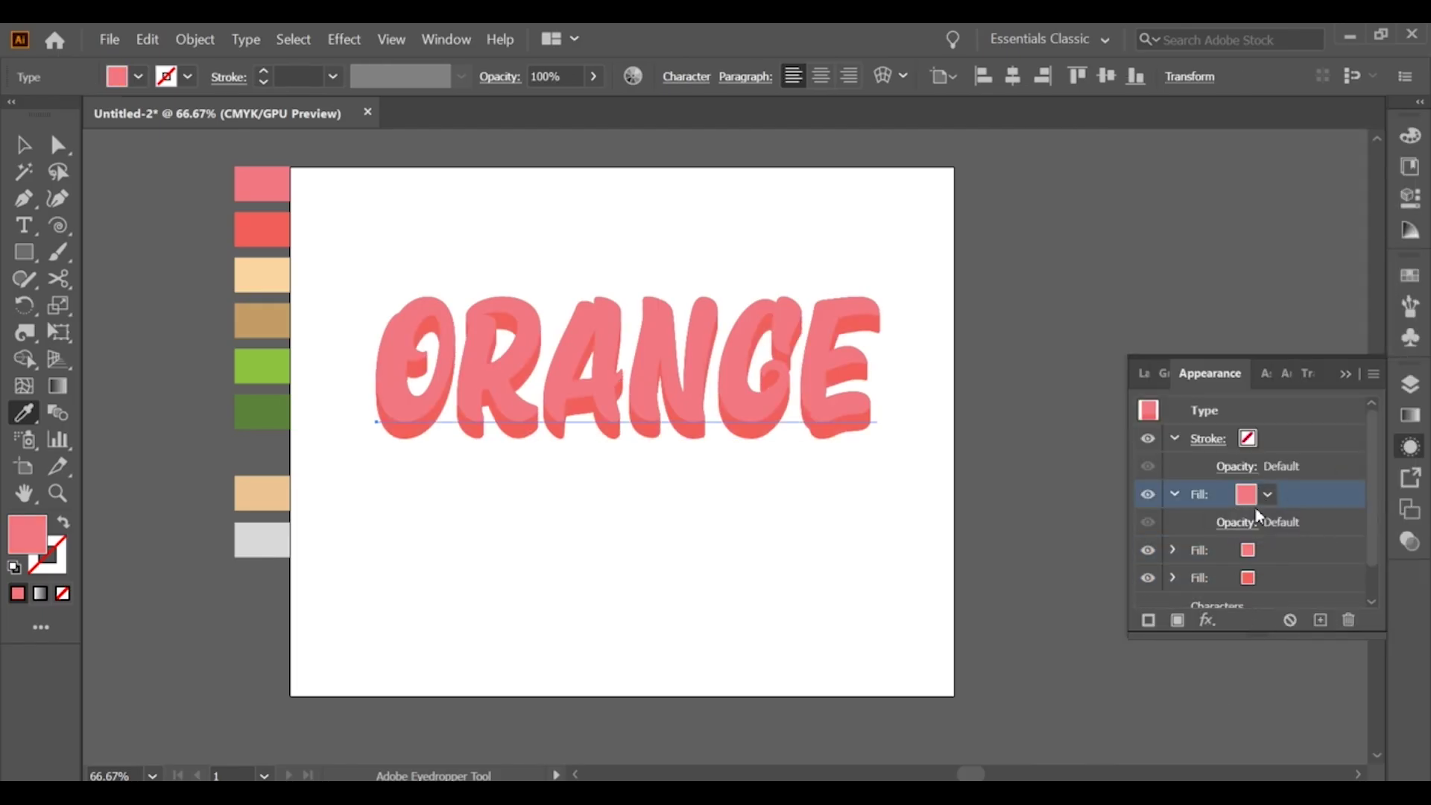
left_click(268, 269)
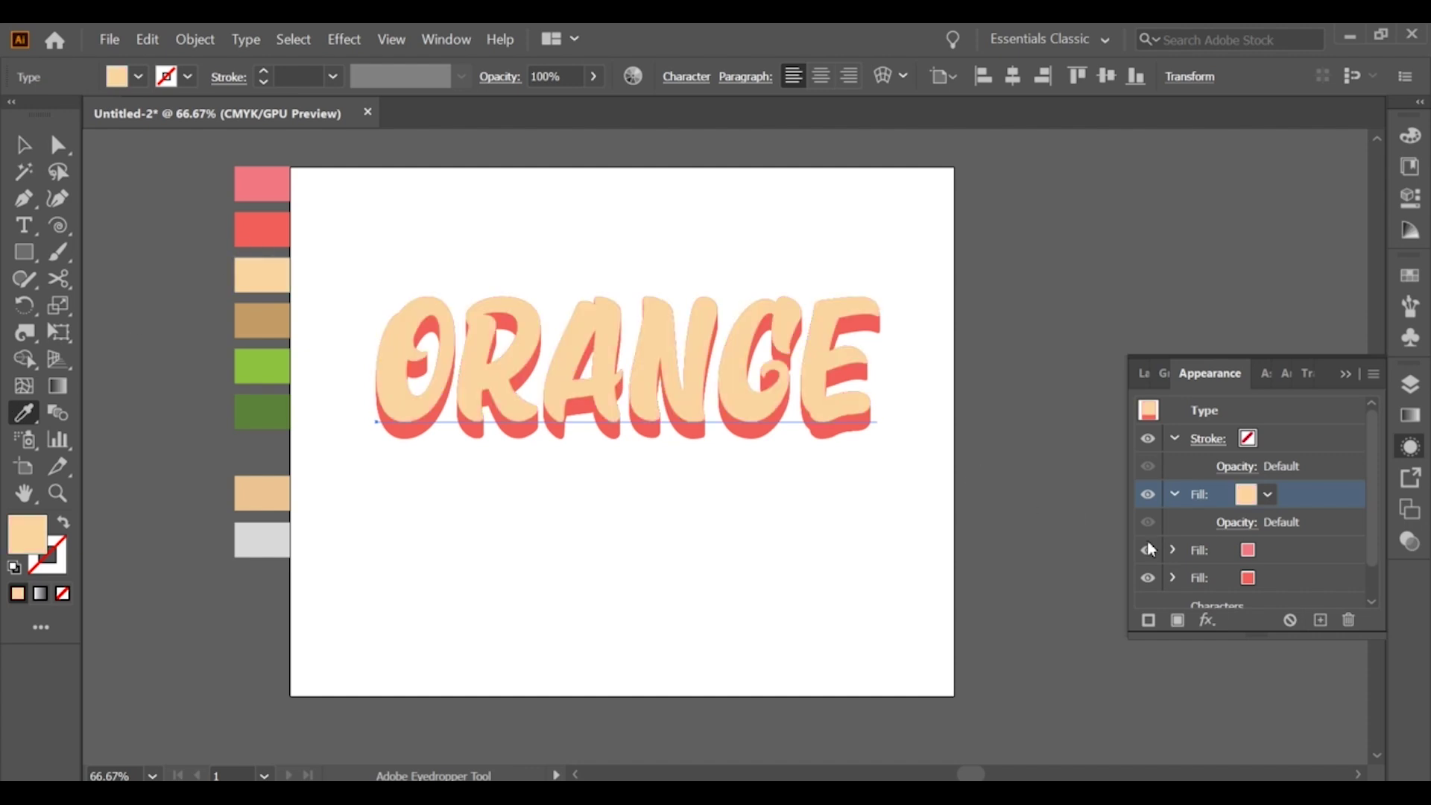
Step: Apply a Transform effect to the peach fill with a vertical move of 15 pt
left_click(1207, 621)
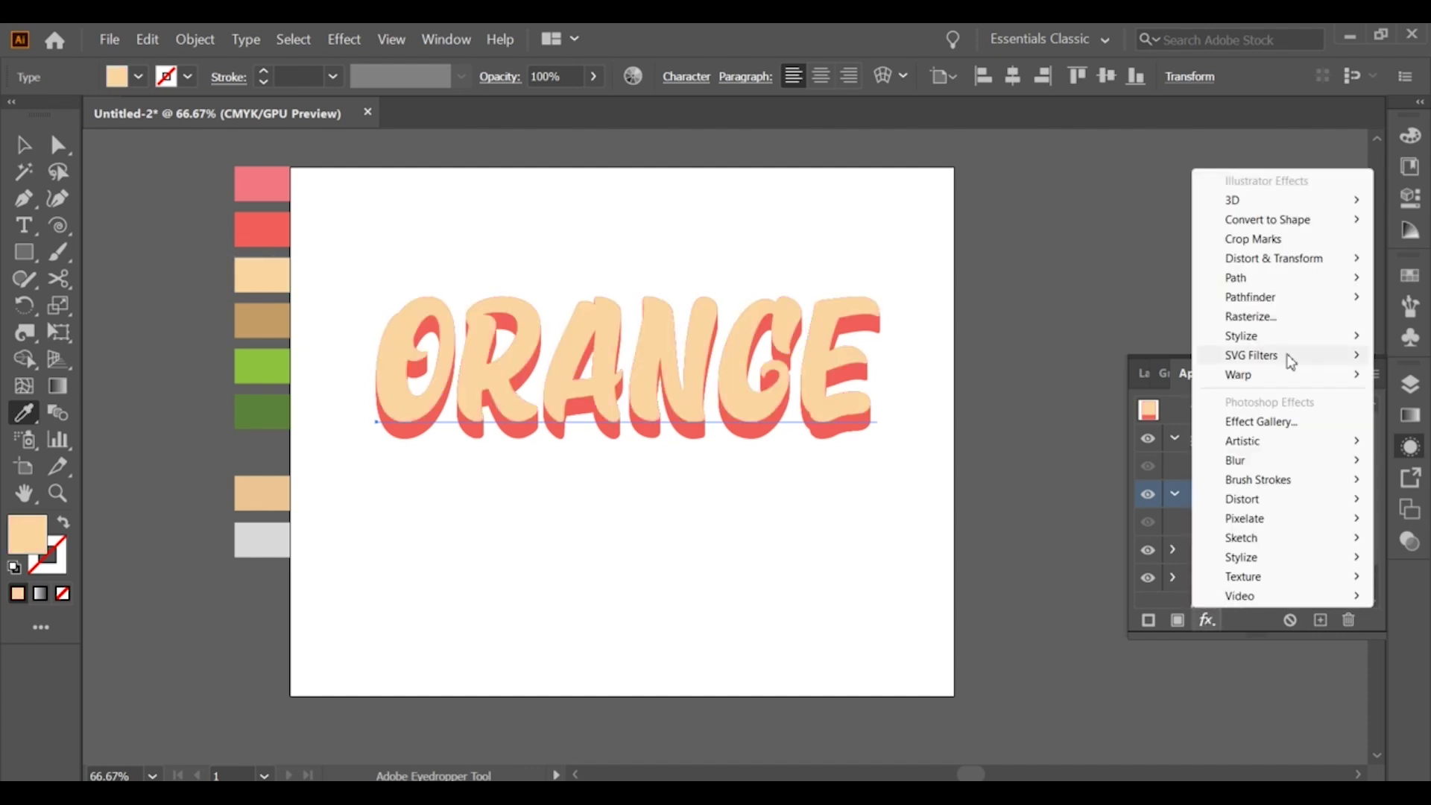
mouse_move(1279, 306)
mouse_move(1275, 259)
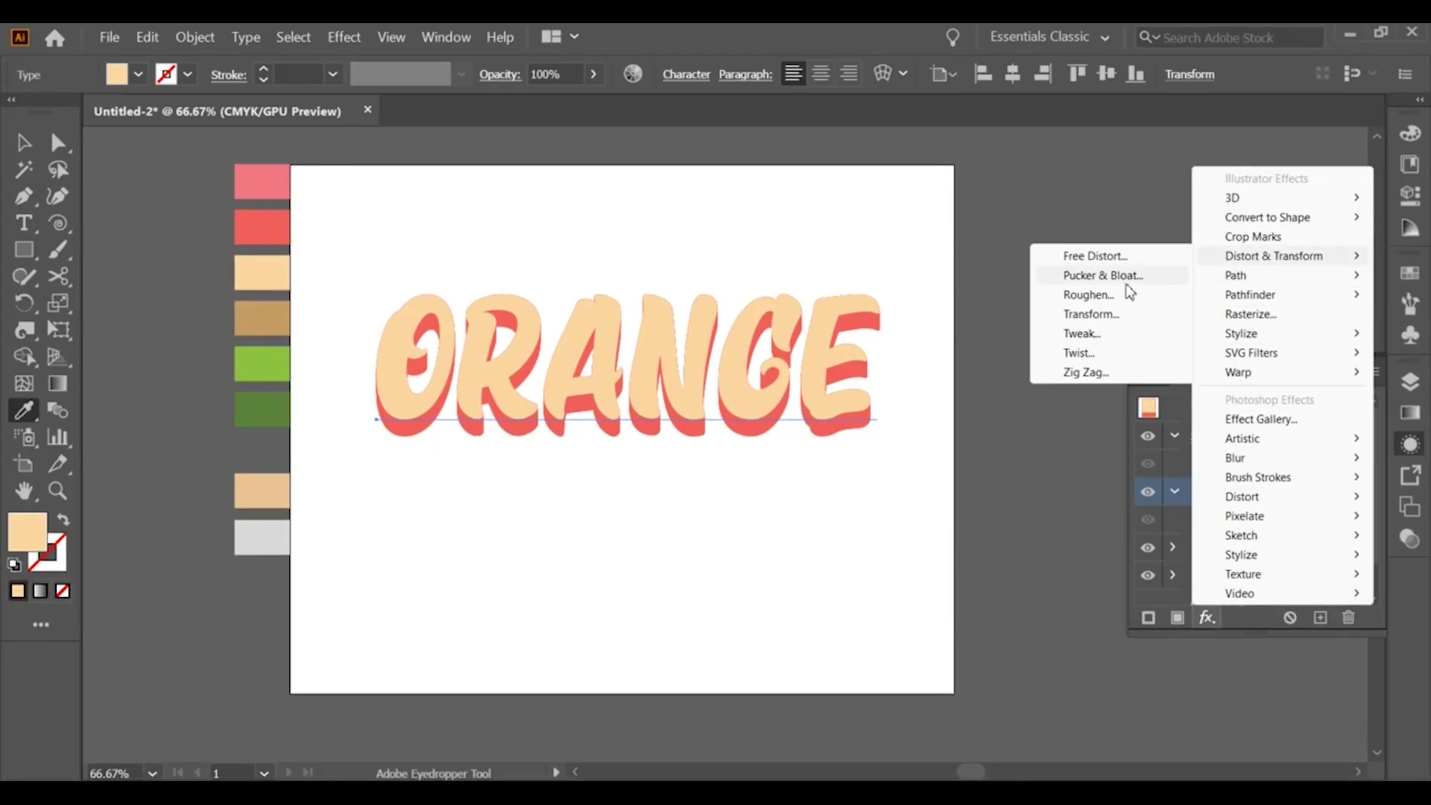
left_click(1092, 314)
left_click(1320, 357)
type("12")
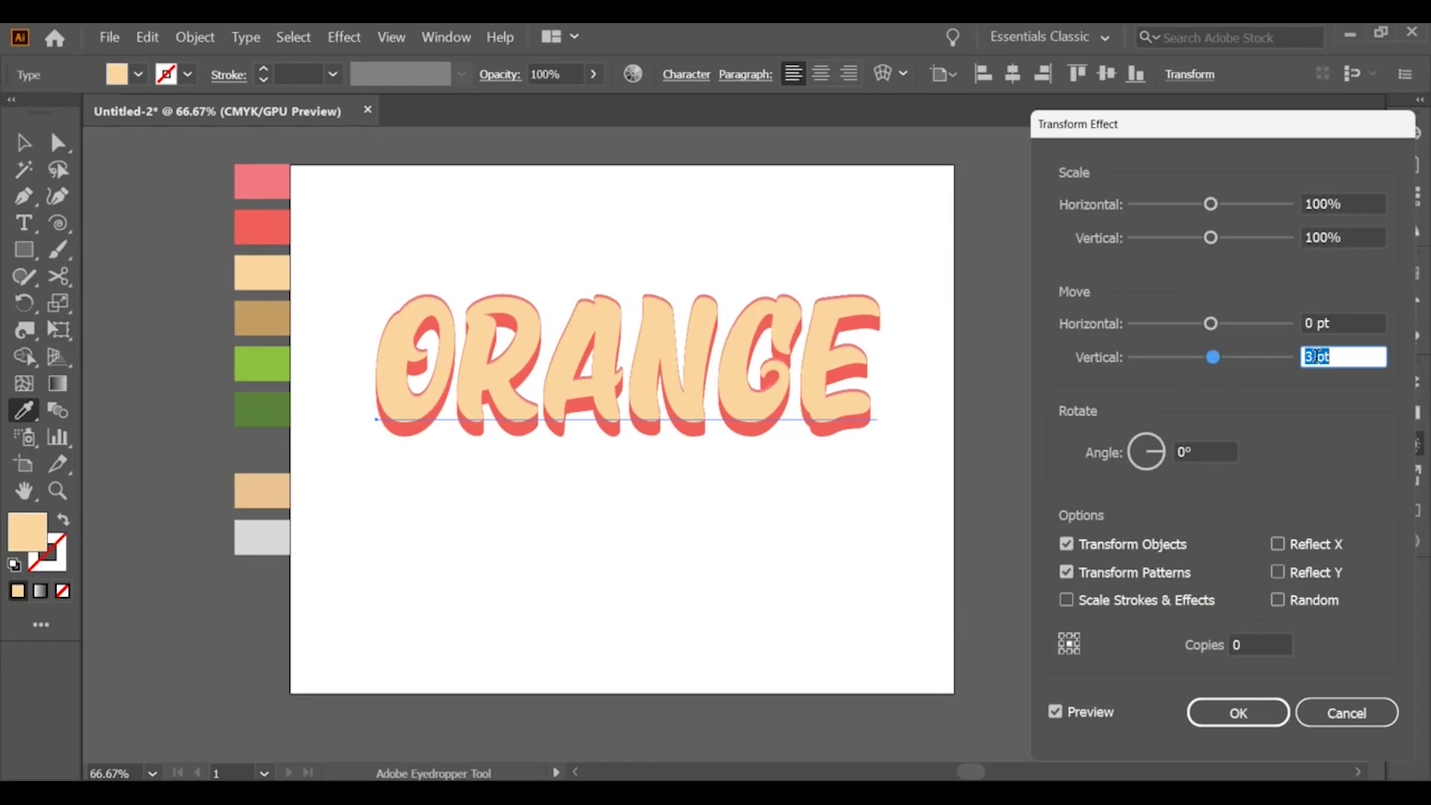
key("Down")
key("Down")
key("Down")
key("Up")
key("Up")
key("Up")
key("Up")
key("Up")
key("Up")
key("Up")
key("Up")
key("Down")
key("Down")
key("Down")
key("Down")
key("Down")
key("Down")
key("Down")
key("Down")
key("Down")
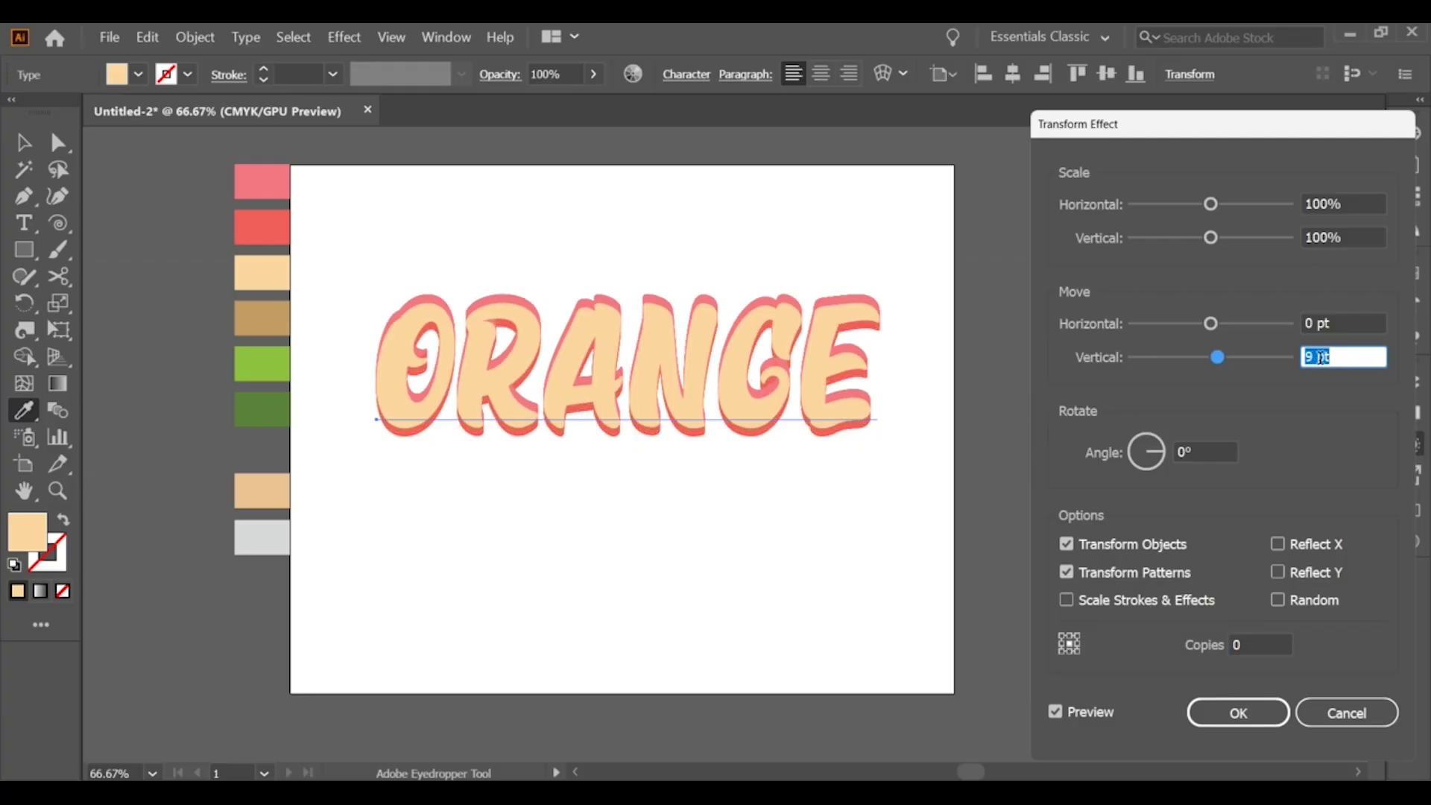
key("Up")
key("Up")
key("Up")
key("Up")
key("Up")
key("Up")
key("Up")
key("Up")
key("Up")
key("Up")
key("Up")
key("Up")
key("Up")
key("Up")
key("Up")
key("Up")
key("Up")
key("Up")
key("Up")
key("Up")
key("Up")
key("Down")
key("Down")
key("Down")
key("Down")
key("Down")
key("Down")
key("Down")
key("Down")
key("Down")
key("Down")
key("Down")
key("Down")
key("Down")
key("Down")
key("Down")
key("Down")
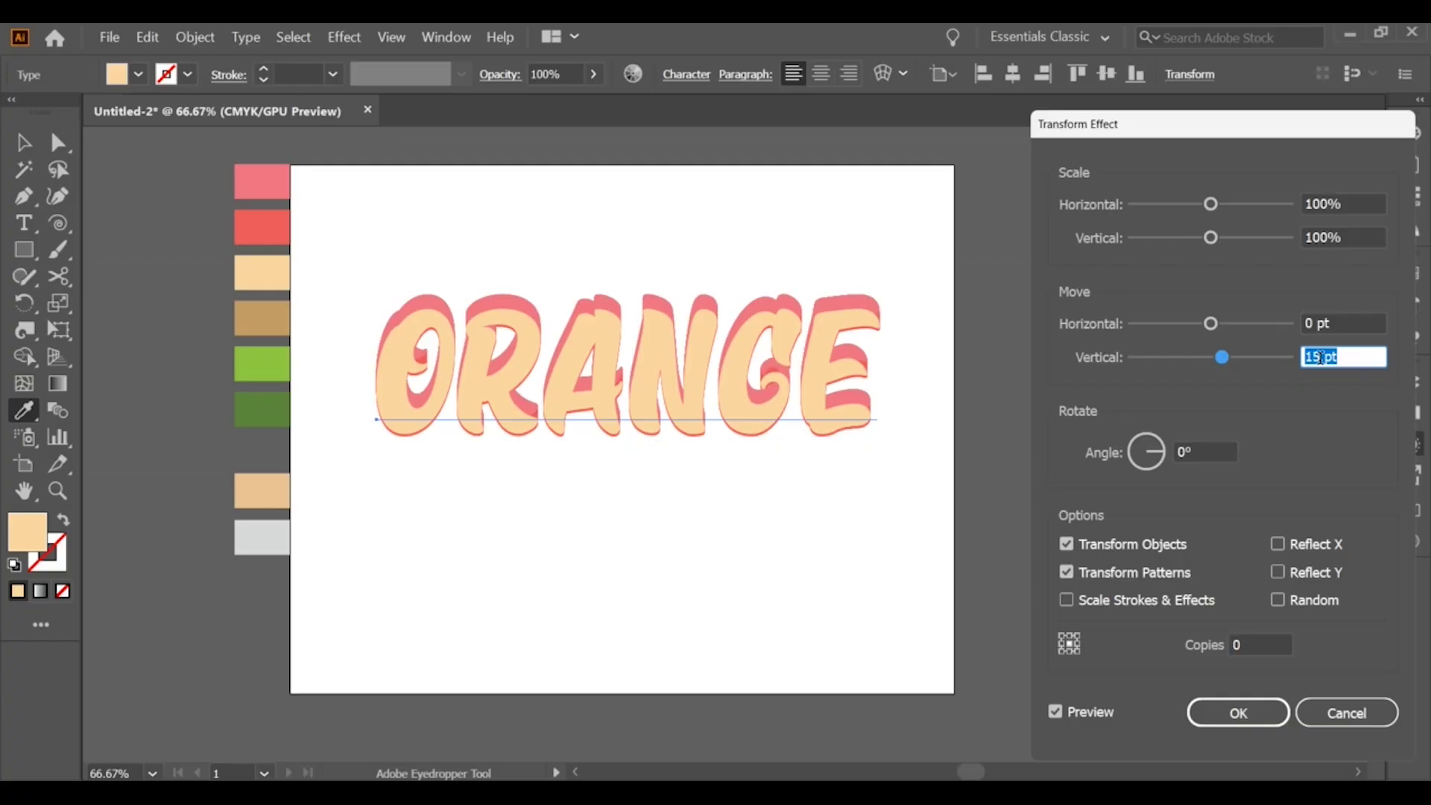
left_click(1253, 711)
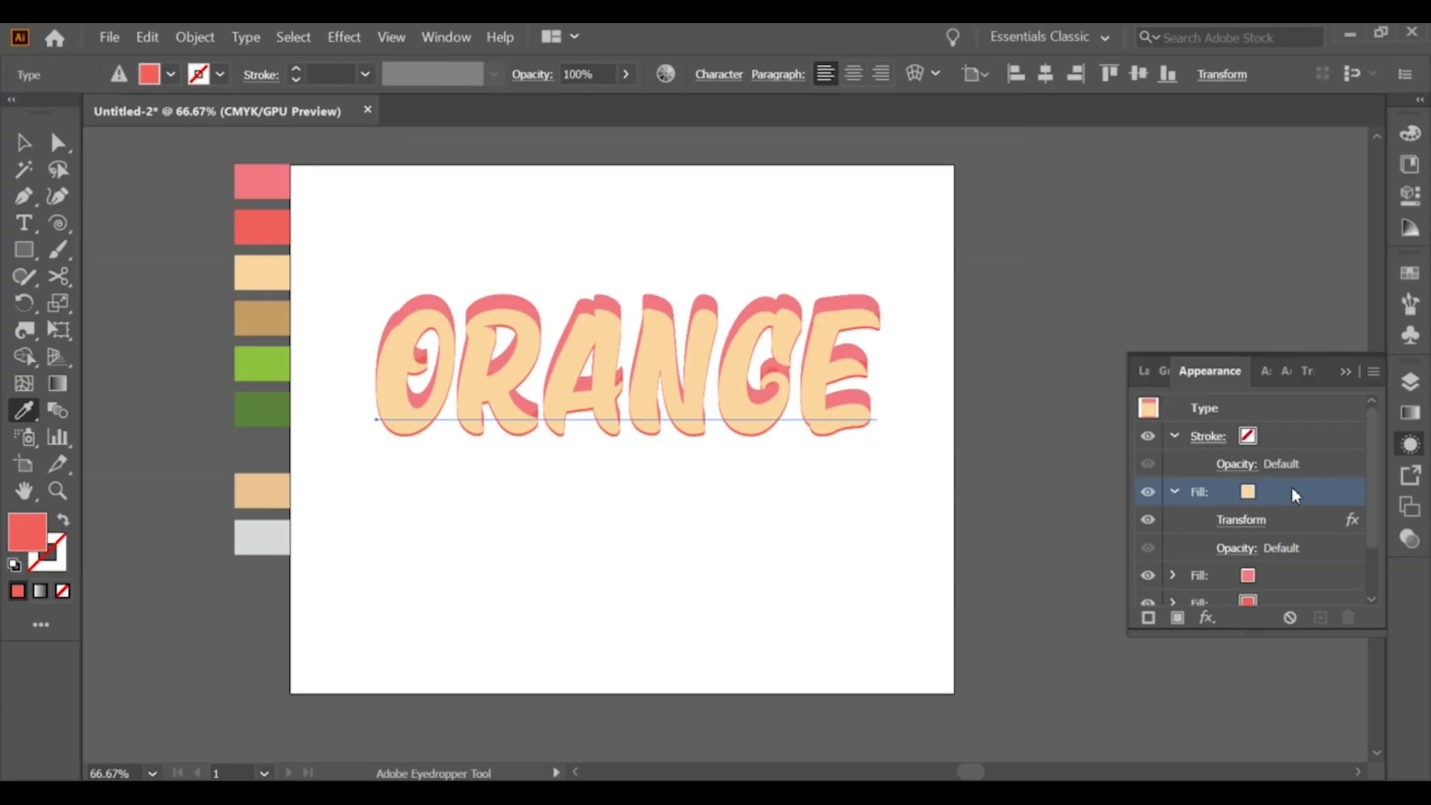
Step: Reorder the text's fills so the peach fill sits beneath the pink and red fills
left_click(1293, 490)
scroll(1294, 490, "down", 2)
left_click(1172, 423)
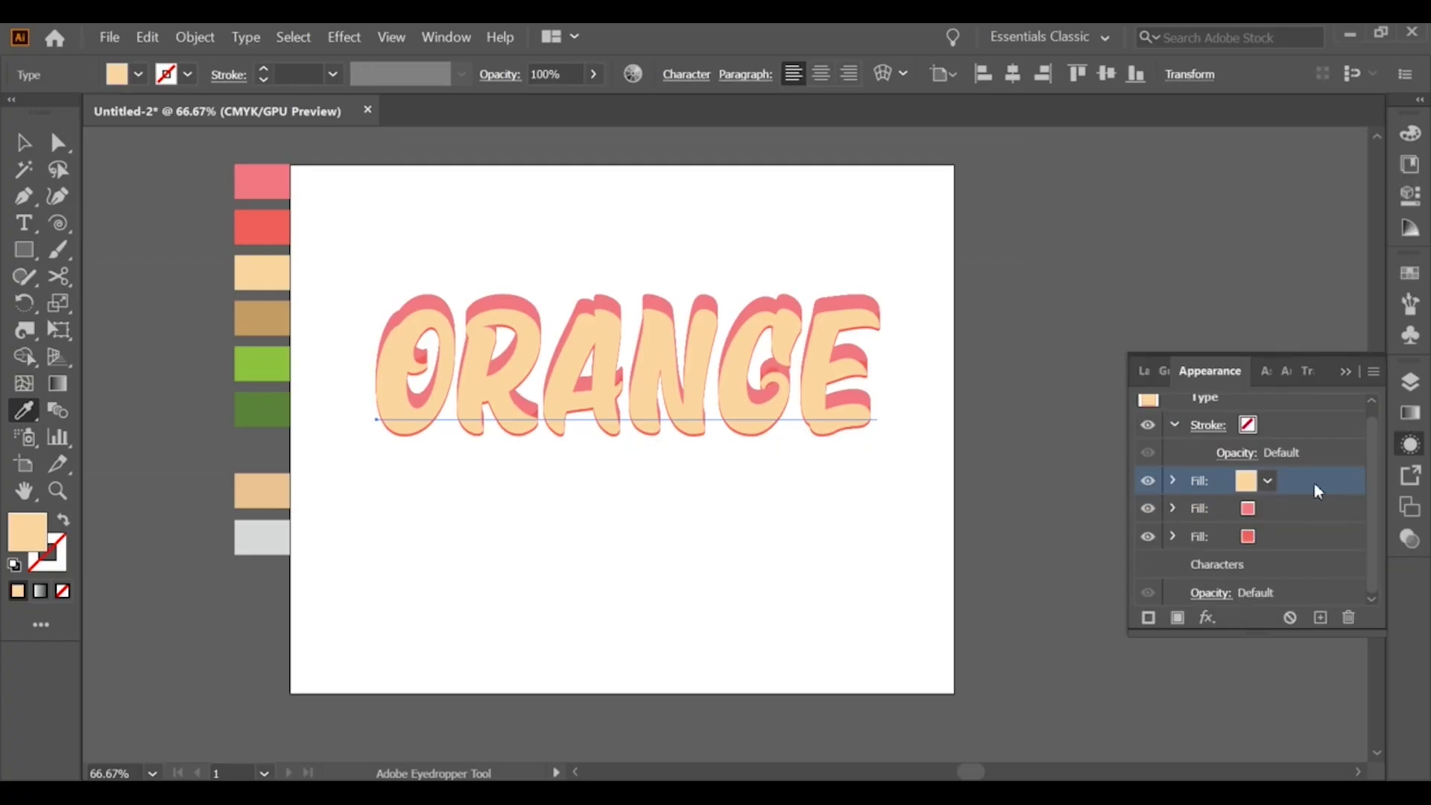
left_click_drag(1305, 510, 1299, 563)
left_click_drag(1300, 485, 1288, 553)
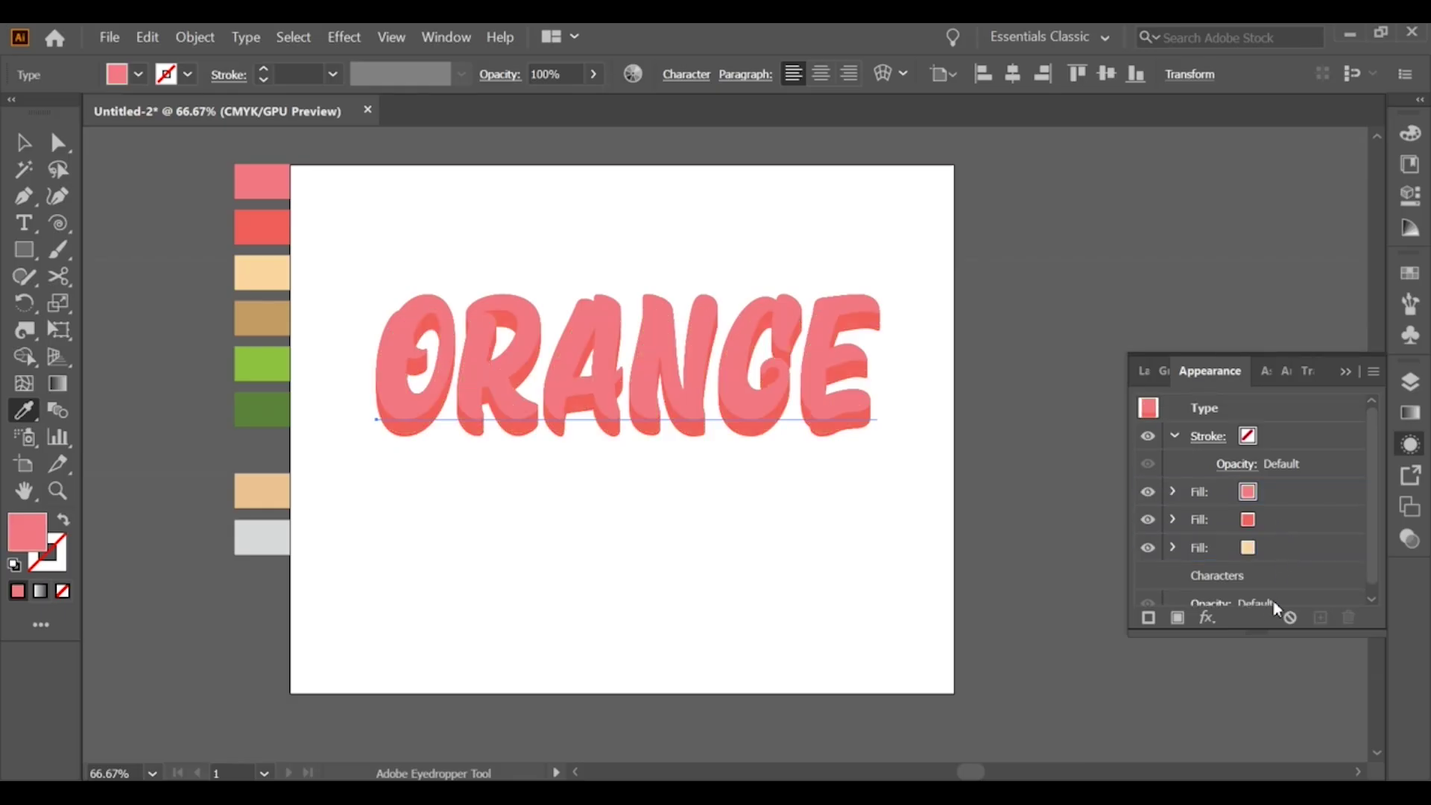
Step: Duplicate the peach fill, hide the upper copy, and select the lower one
left_click(1272, 546)
left_click(1320, 617)
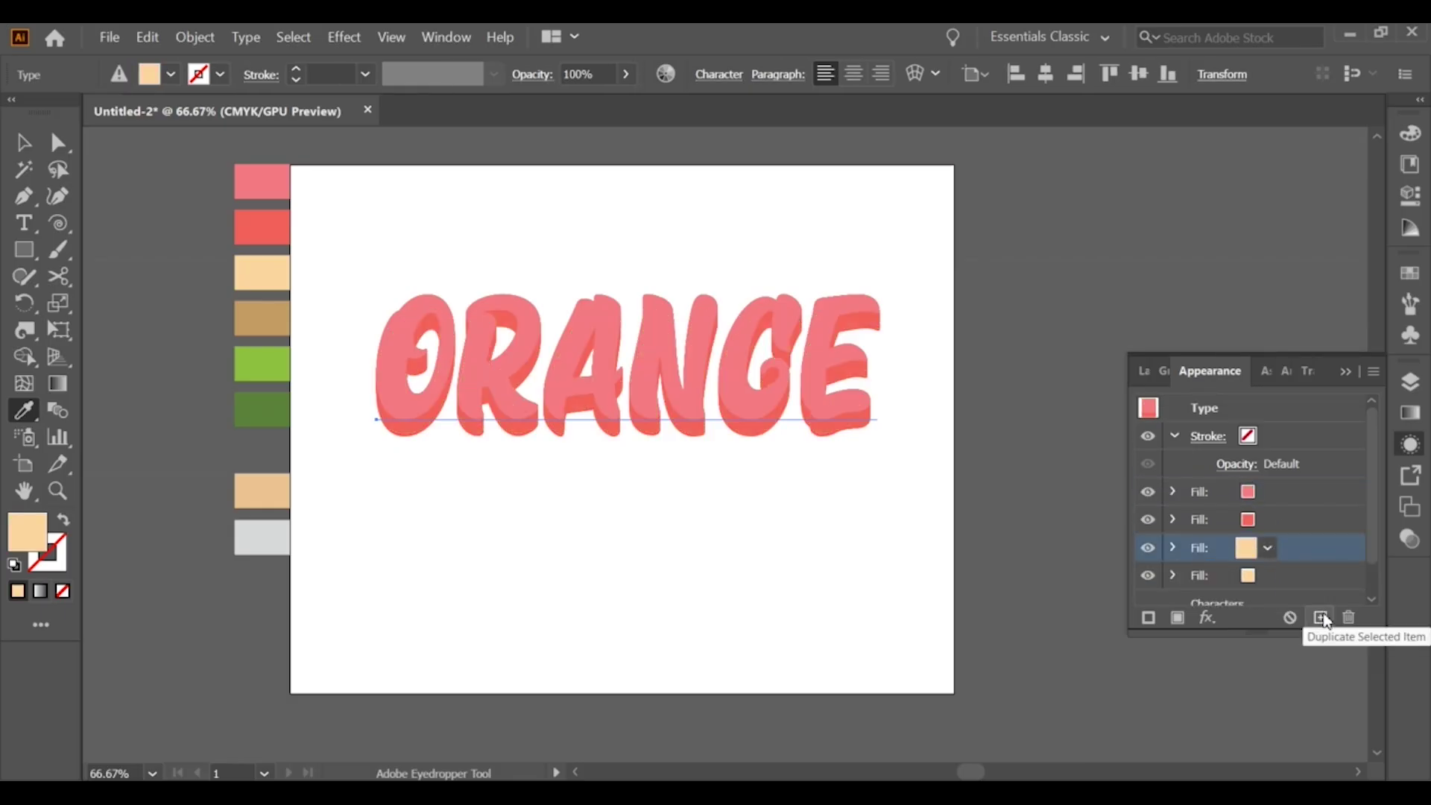
left_click(1260, 578)
left_click(1147, 547)
left_click(1256, 581)
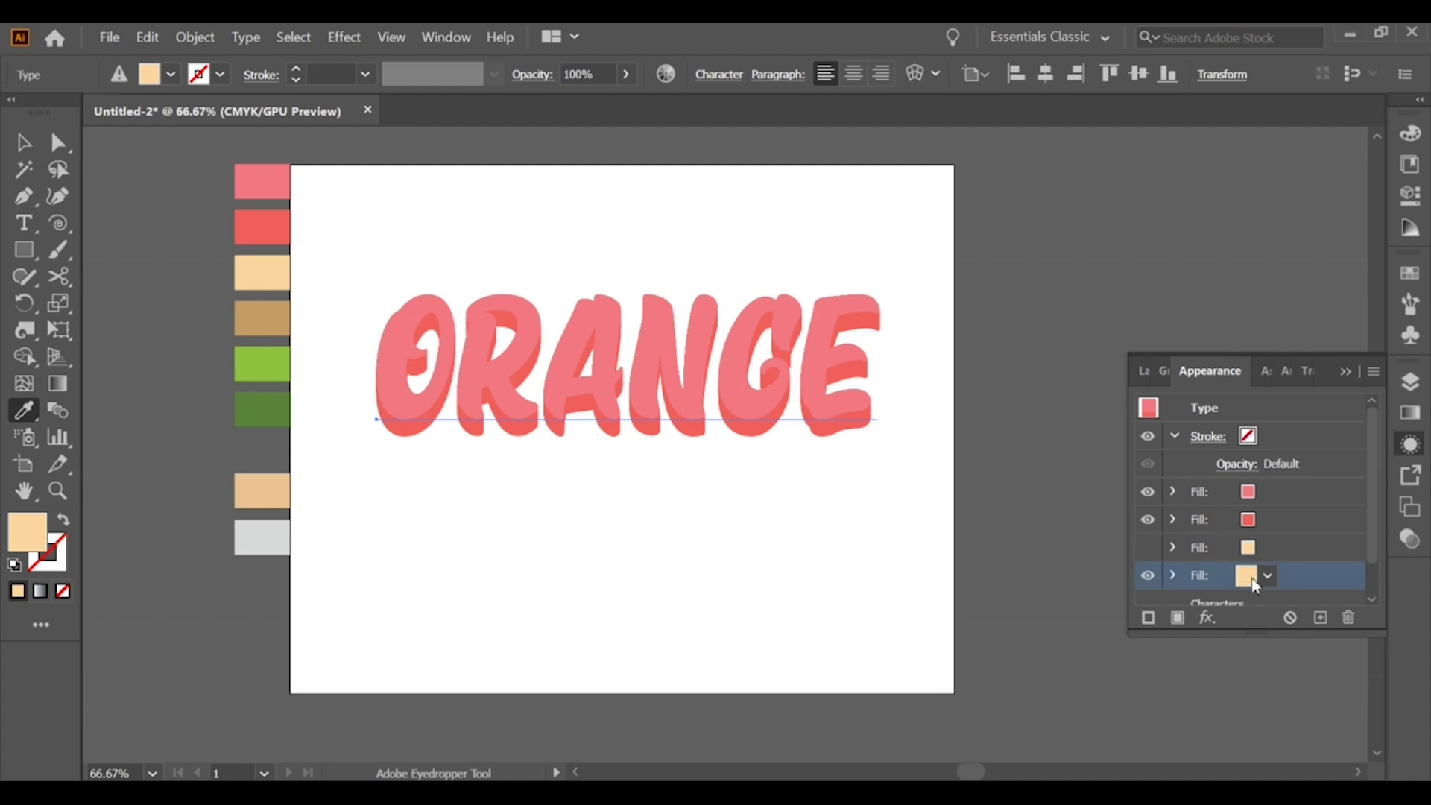
Step: Apply an Offset Path effect of 21 pt to the lowest peach fill, choosing a join style for its corners
left_click(1207, 617)
mouse_move(1239, 278)
left_click(1145, 279)
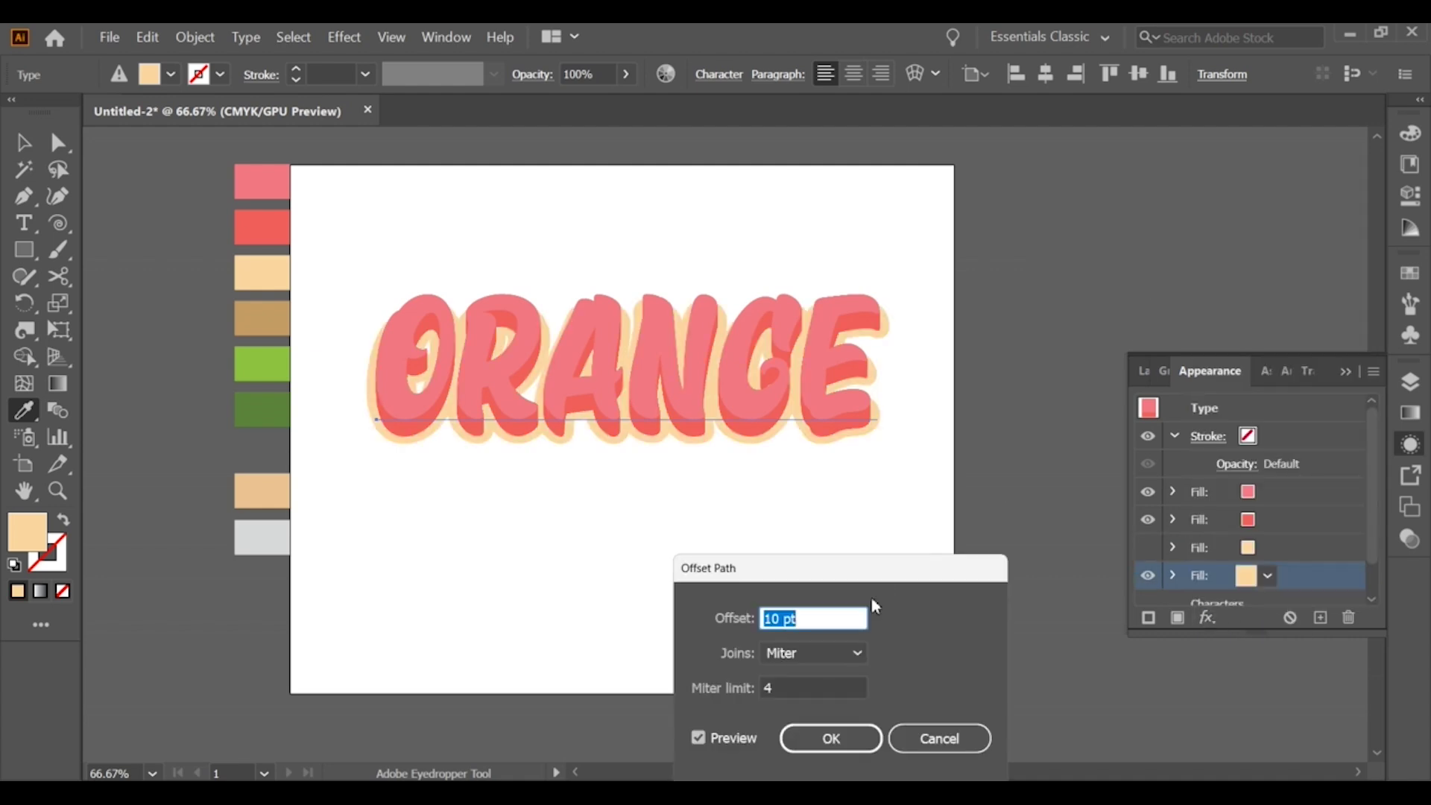
scroll(787, 617, "up", 13)
scroll(787, 618, "down", 2)
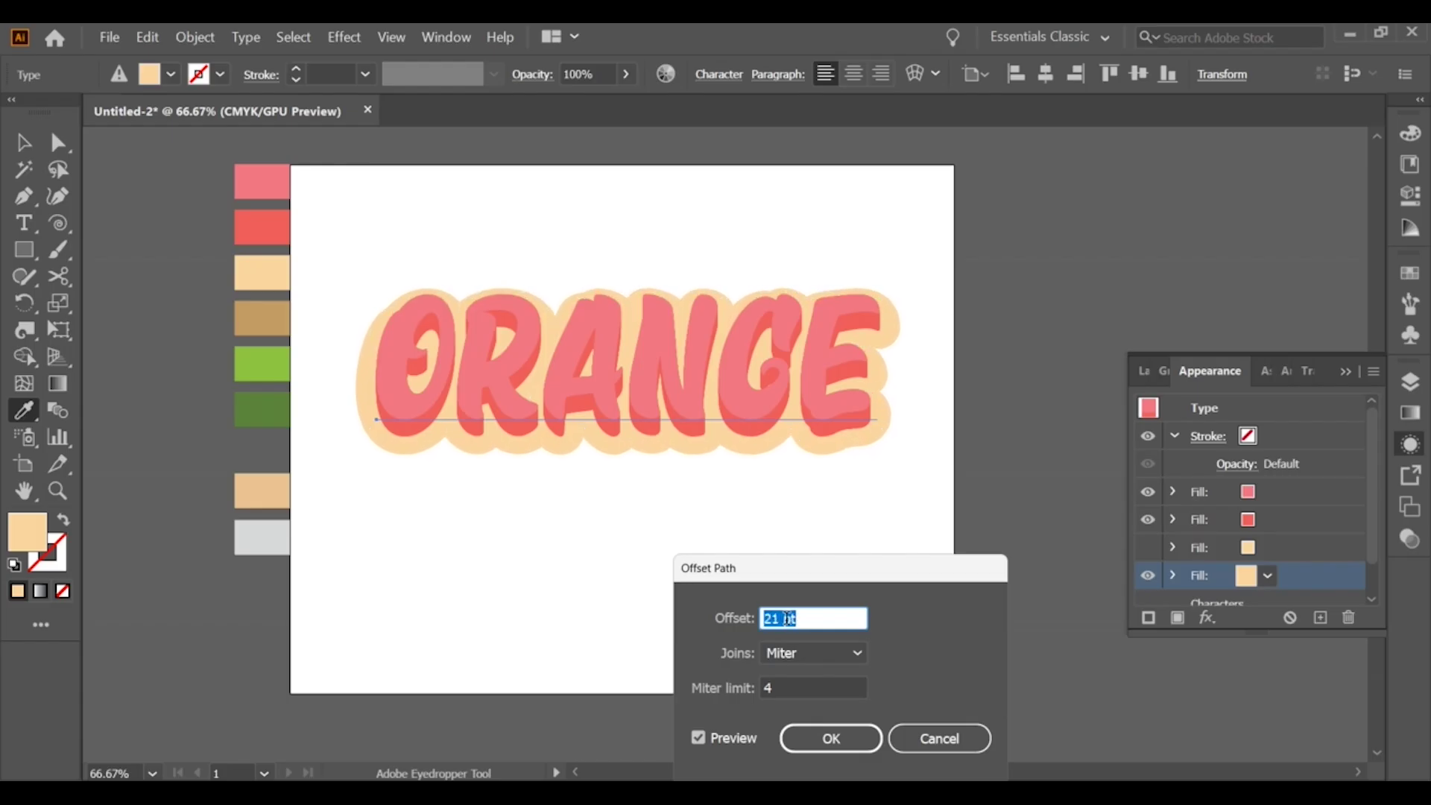
left_click(797, 652)
left_click(800, 699)
left_click(840, 740)
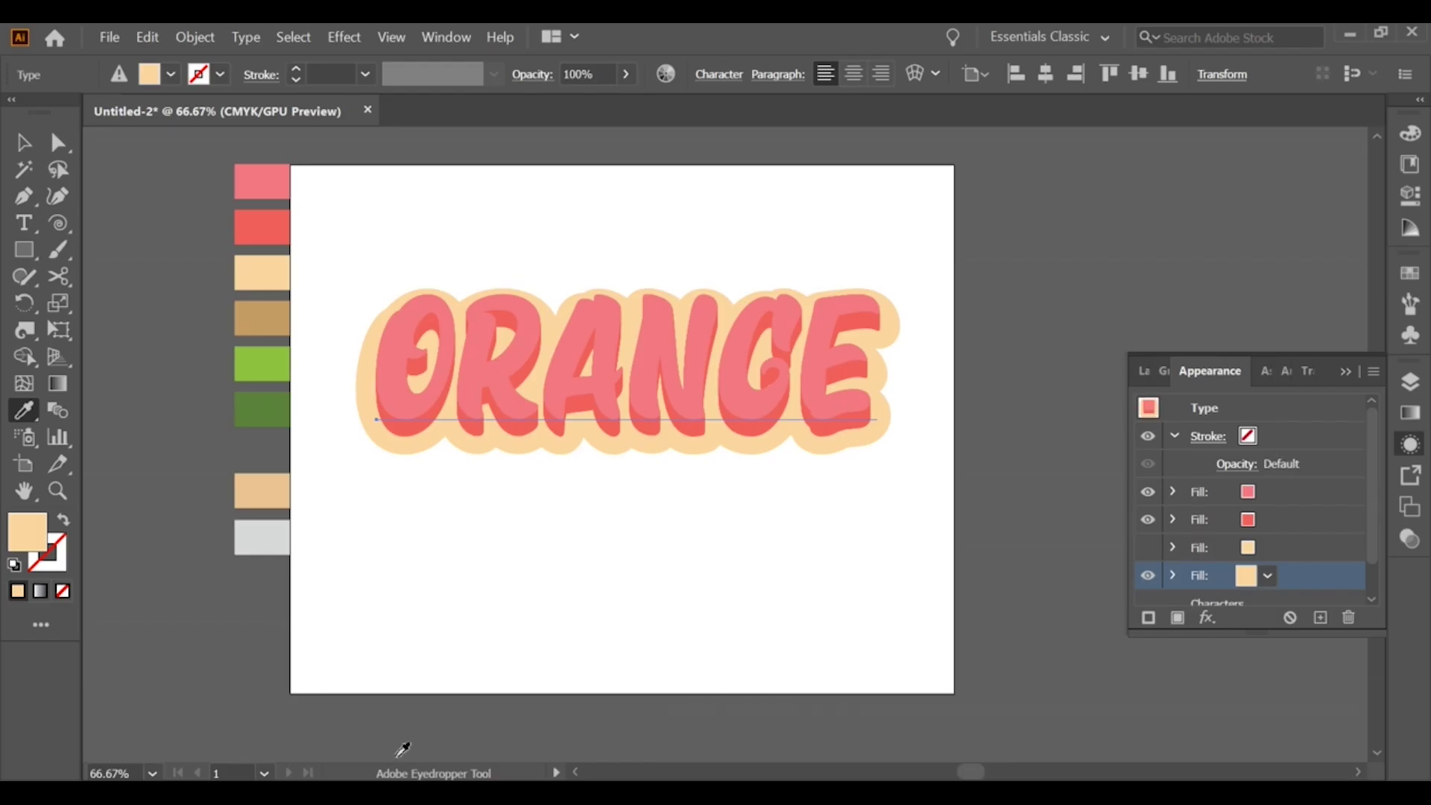
Step: Duplicate the offset peach fill and recolour the lower copy with the tan brown swatch
scroll(1259, 582, "down", 2)
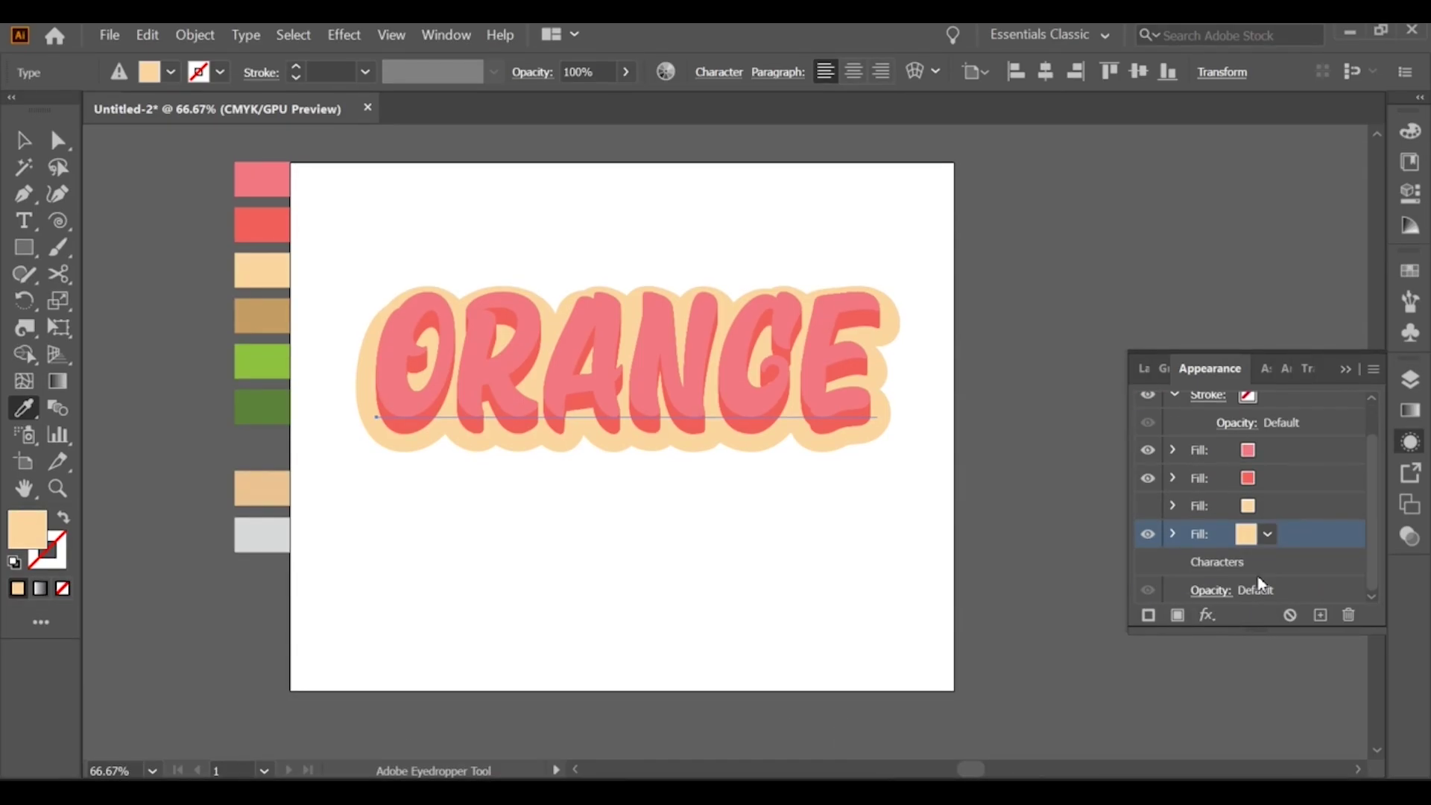
left_click(1321, 616)
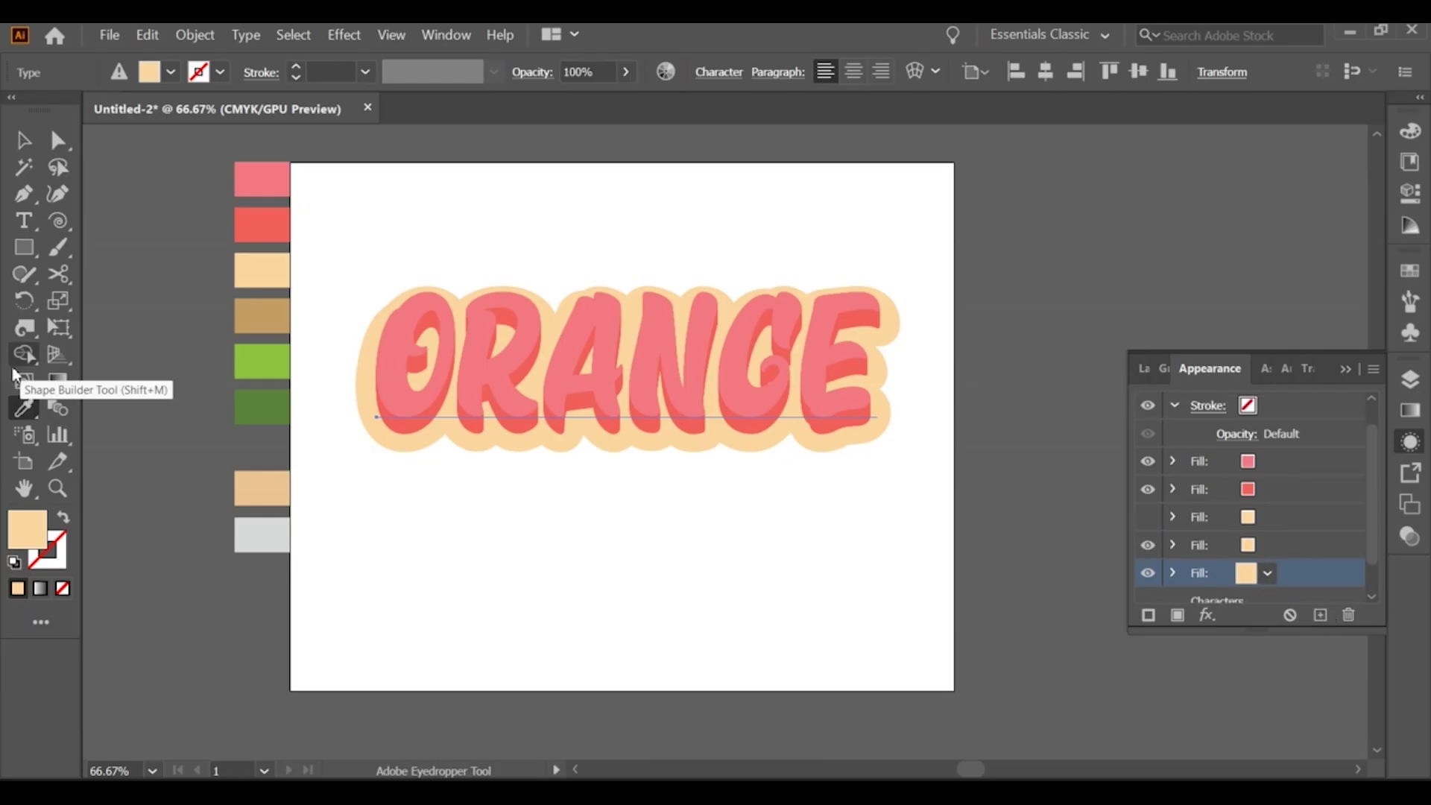
left_click(272, 311)
Step: Start a Transform effect on the brown fill and set its vertical move to 1 pt
left_click(1206, 616)
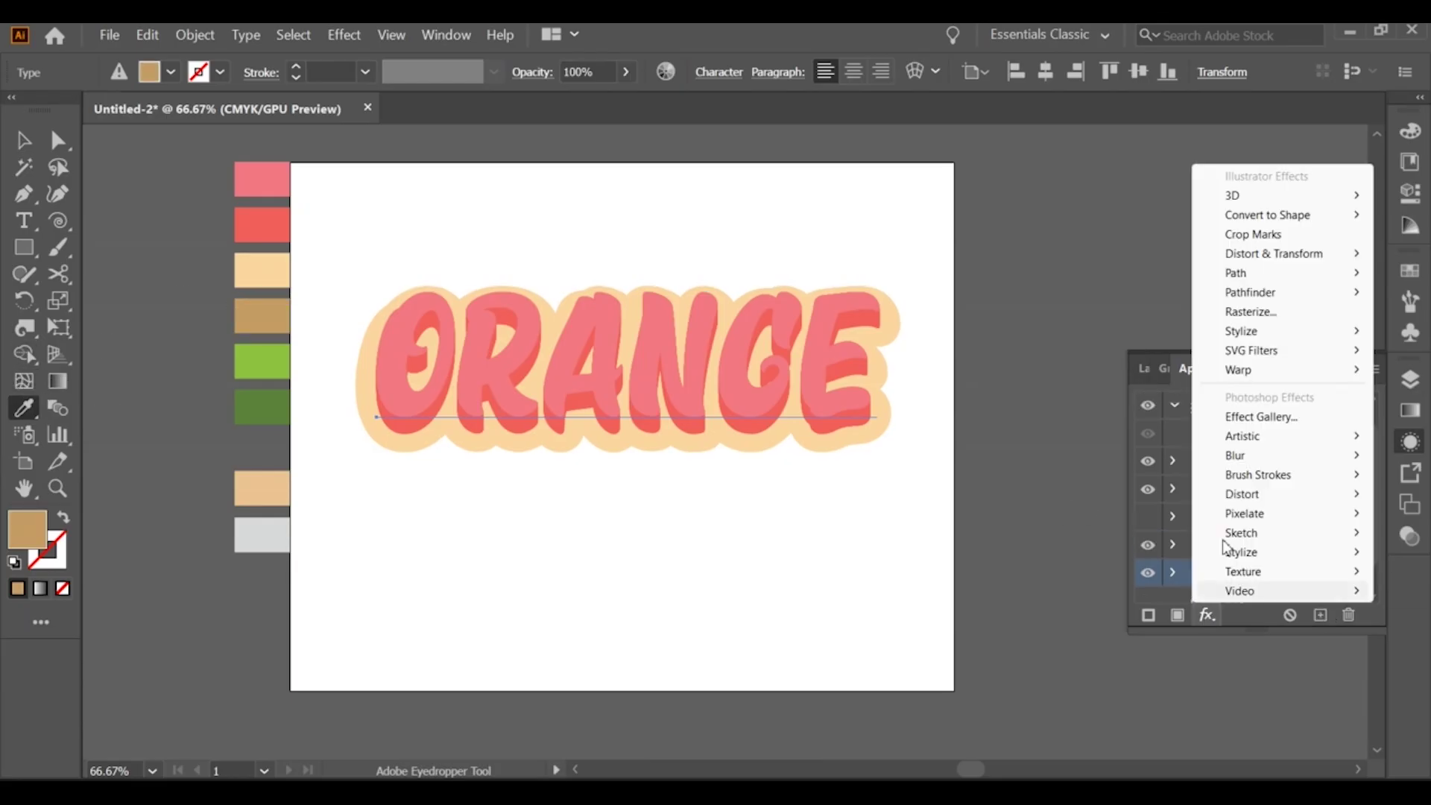
mouse_move(1282, 253)
left_click(1104, 310)
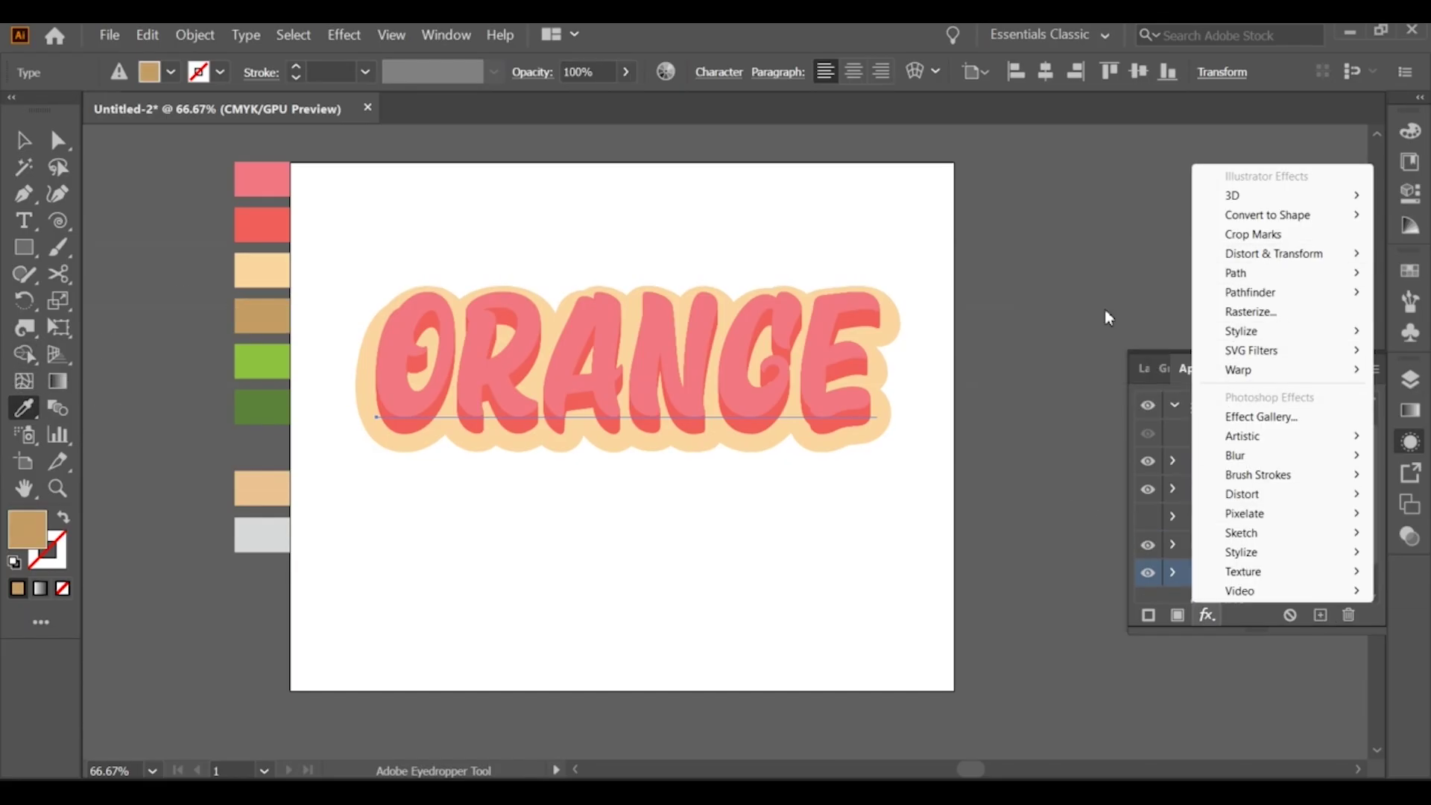
left_click(809, 451)
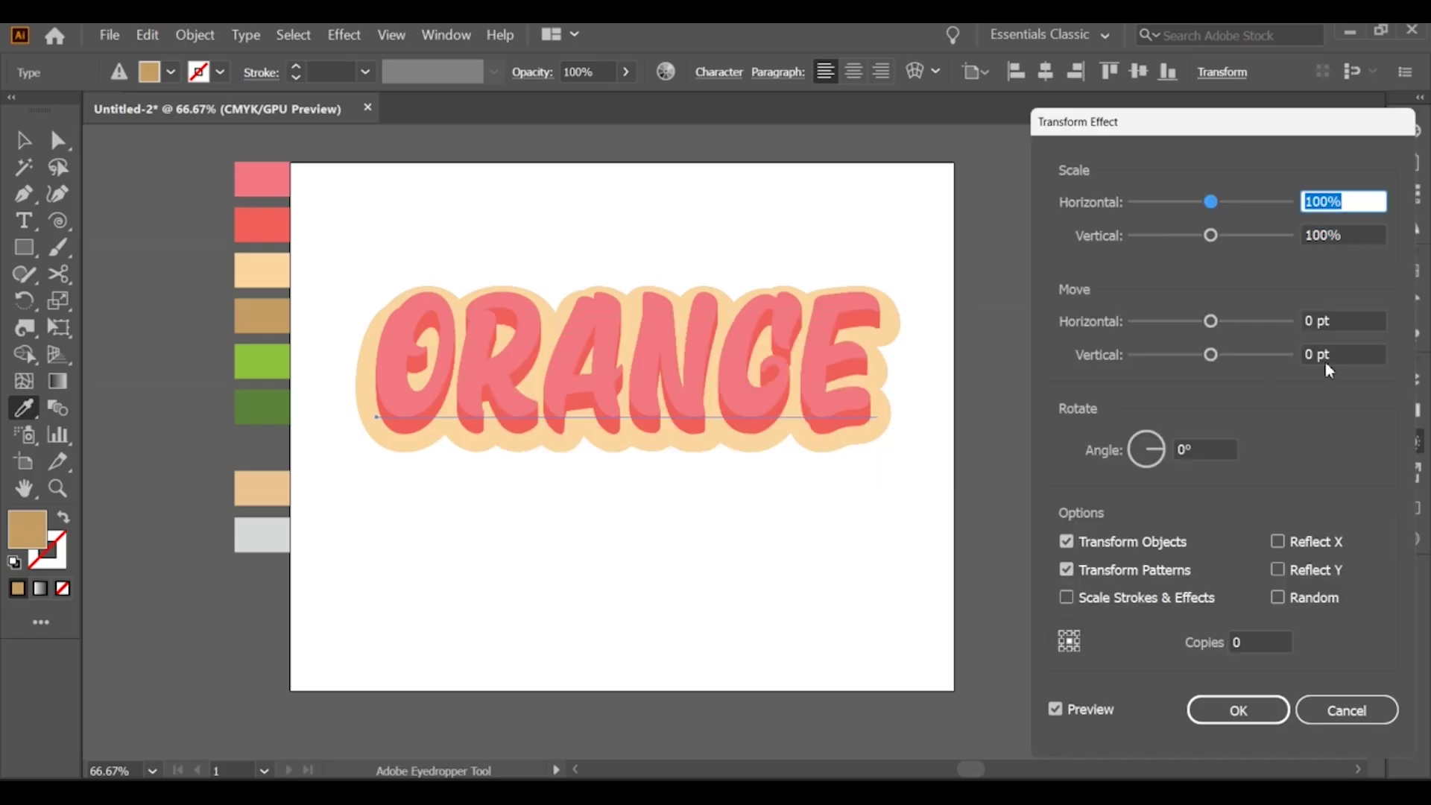
left_click(1317, 353)
double_click(1318, 353)
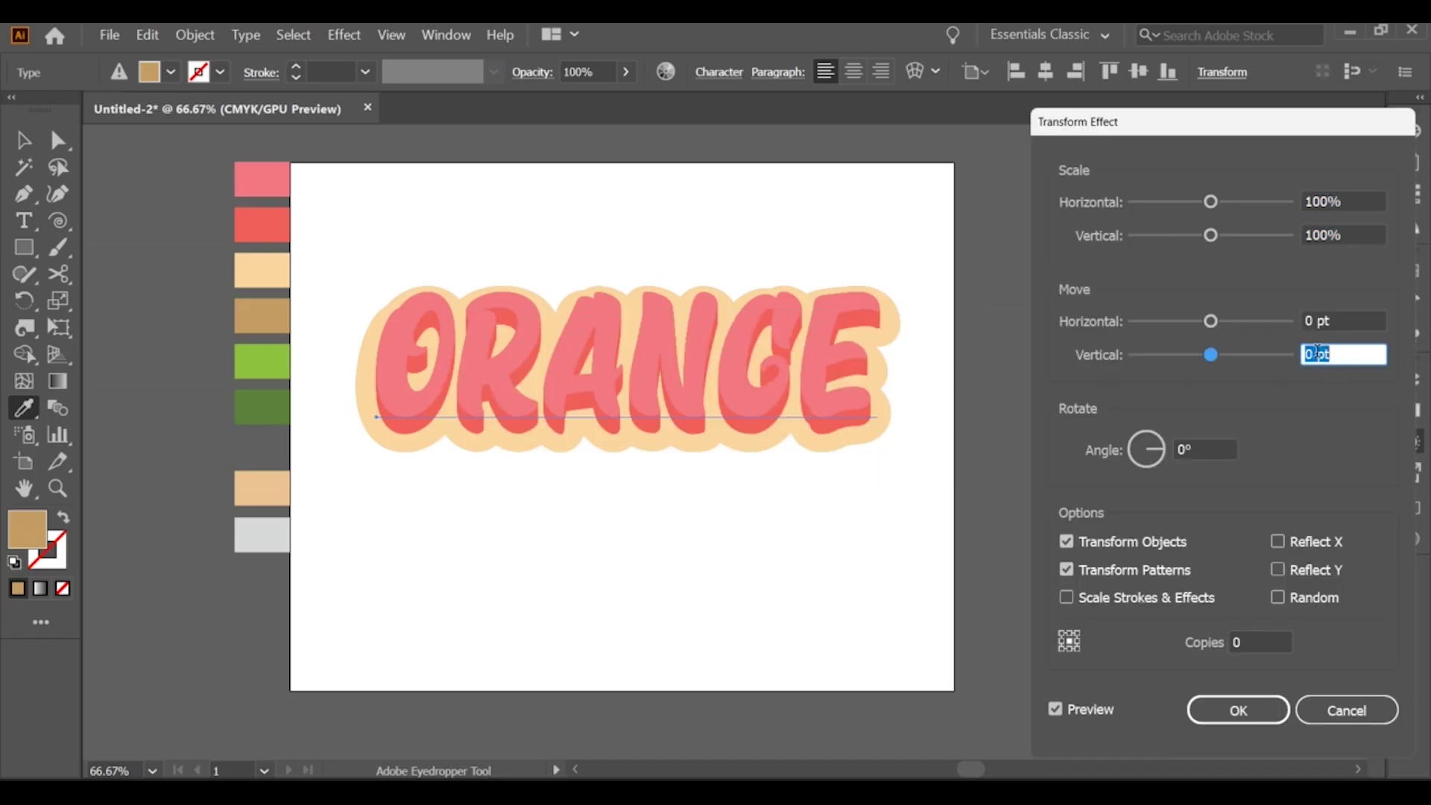
key("Up")
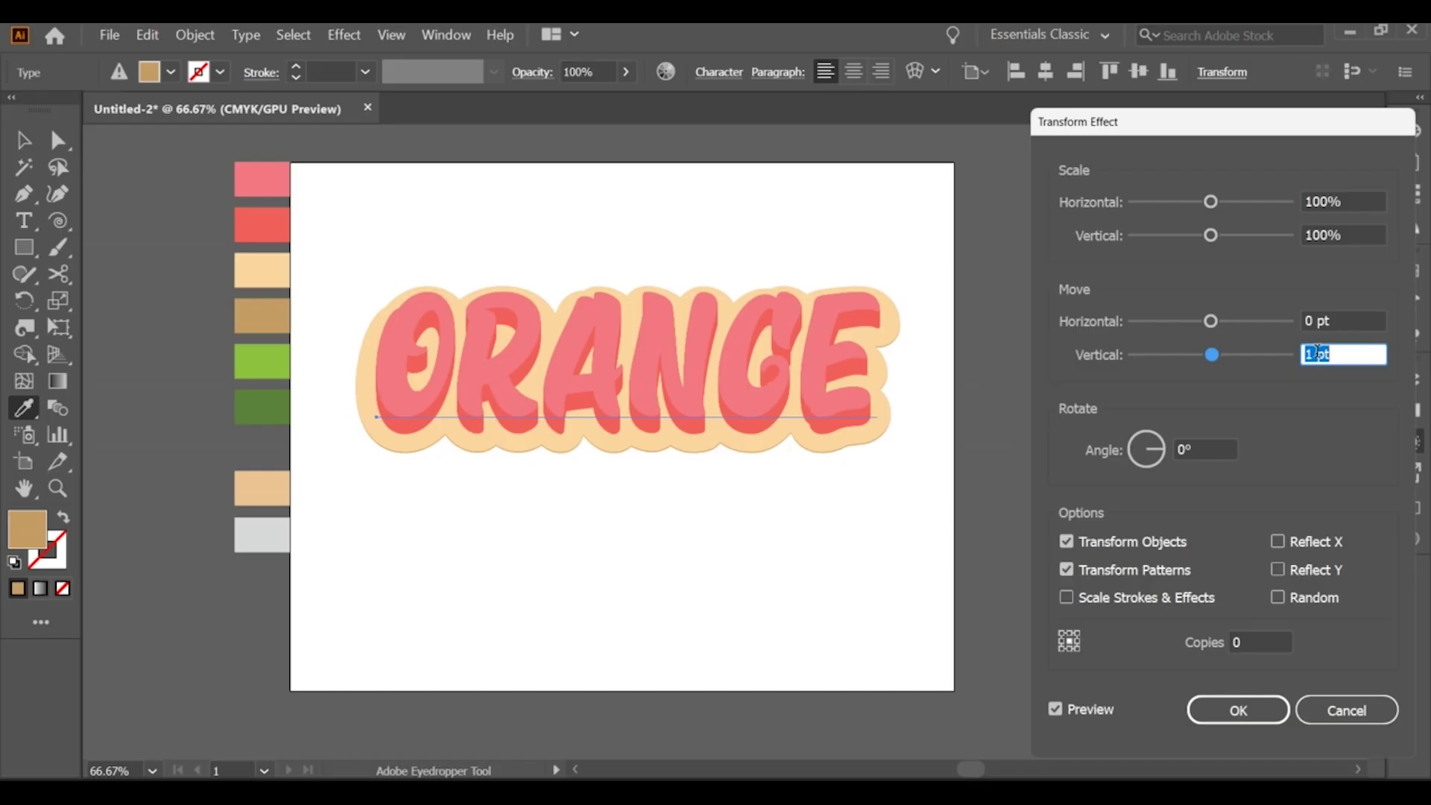
Step: Set the number of copies in the brown fill's Transform effect to 12
left_click(1249, 642)
key("Up")
key("Up")
key("Up")
key("Up")
key("Up")
key("Up")
key("Up")
key("Up")
key("Up")
key("Up")
key("Up")
key("Up")
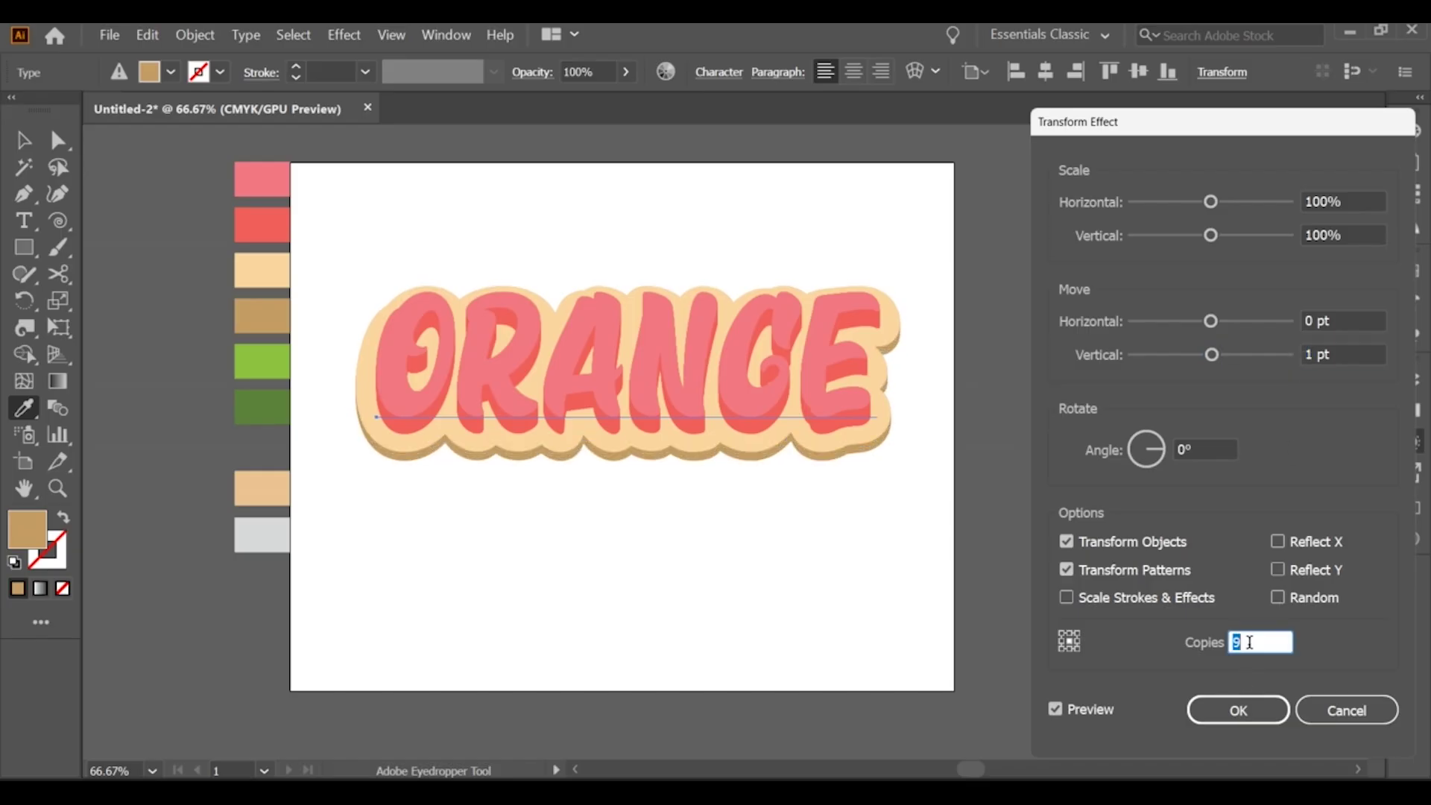
key("Up")
key("Up")
key("Up")
key("Up")
key("Up")
key("Up")
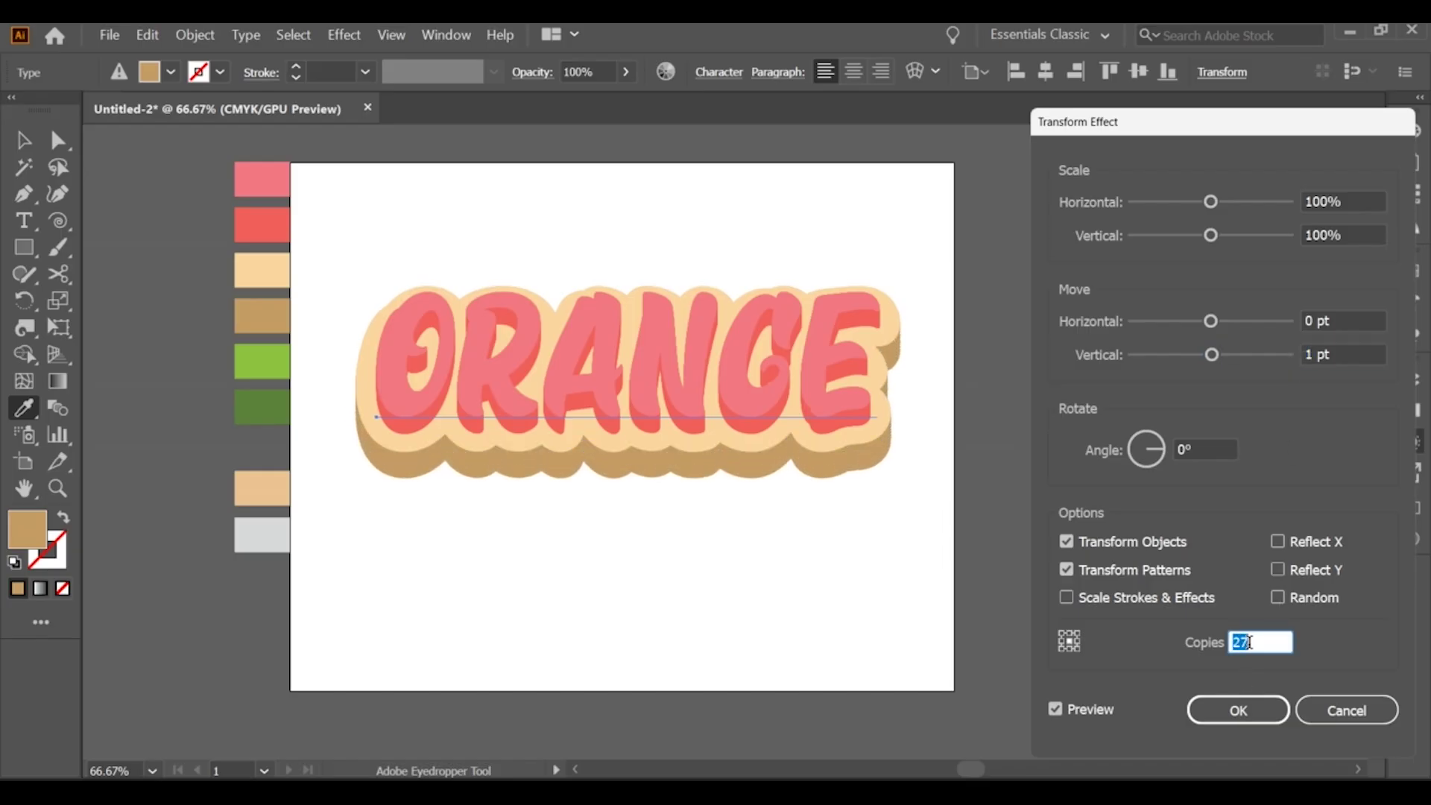
key("Down")
key("Down")
key("Down")
key("Down")
key("Down")
key("Down")
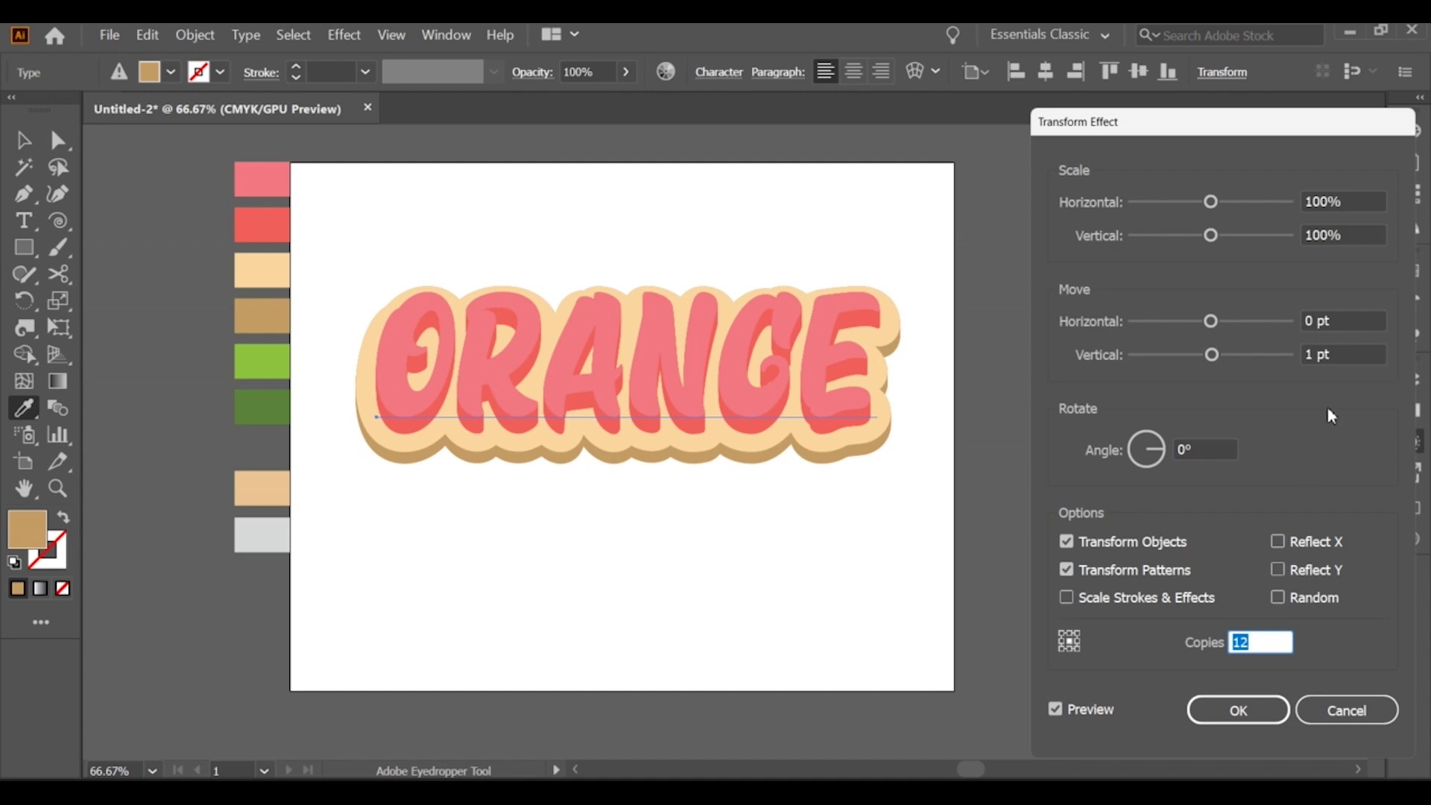
Step: Set the vertical move in the brown fill's Transform effect to 0.5 pt
left_click(1326, 344)
key("Down")
key("Down")
key("Up")
type("0")
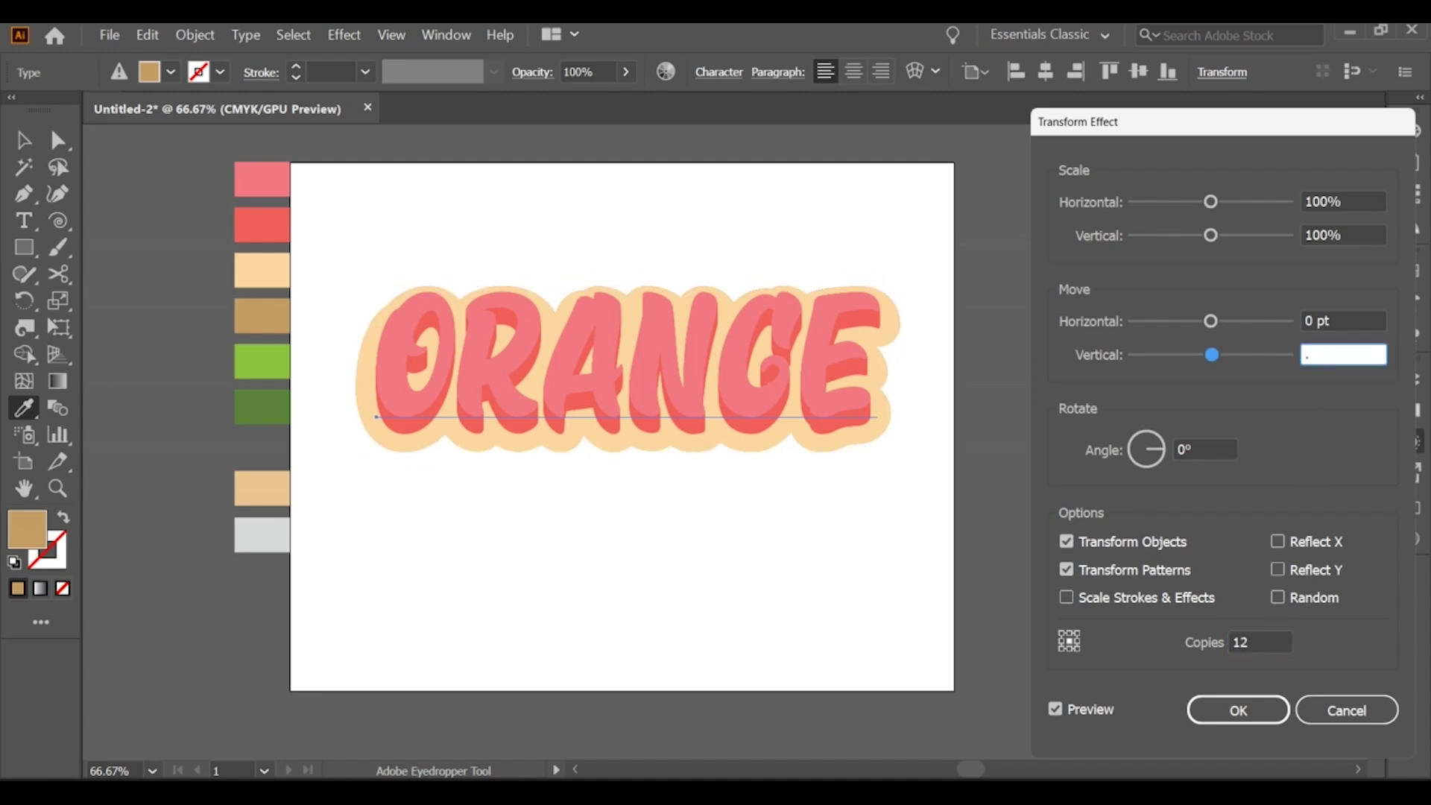
key("Tab")
left_click(1263, 641)
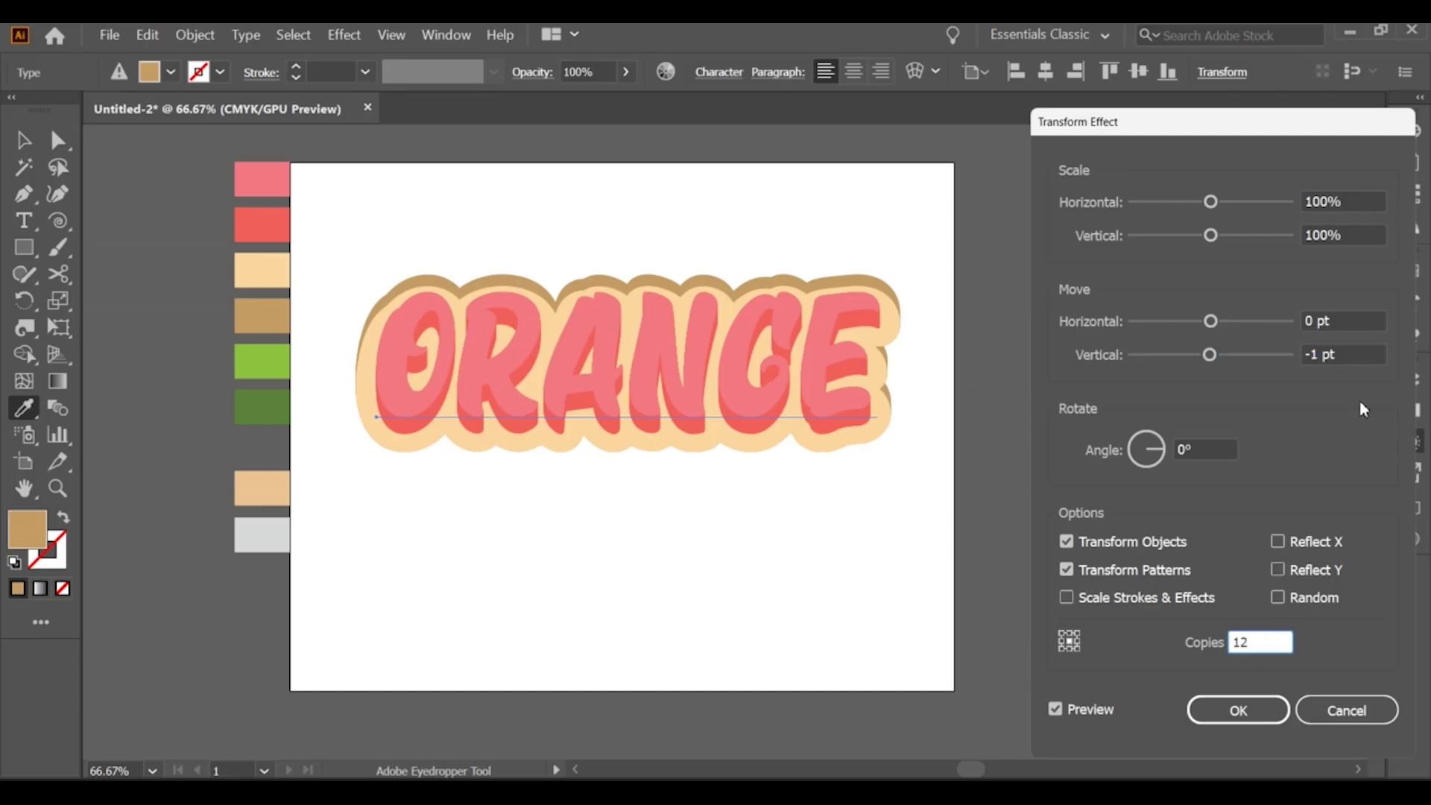
left_click(1335, 353)
type(".")
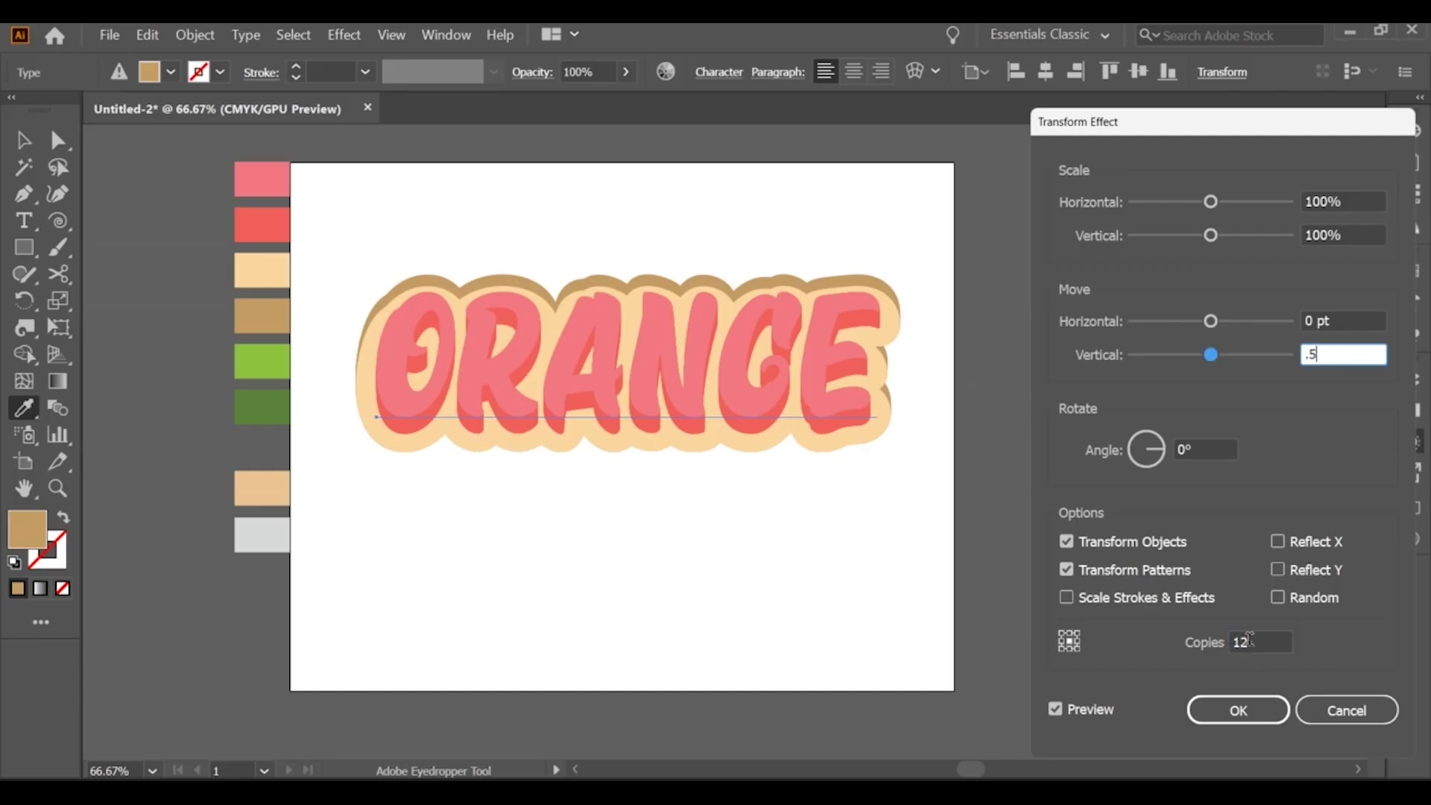
type("5")
Step: Raise the number of copies in the brown fill's Transform effect to about 22 and apply the effect
left_click(1249, 640)
key("Up")
key("Up")
key("Up")
key("Up")
key("Up")
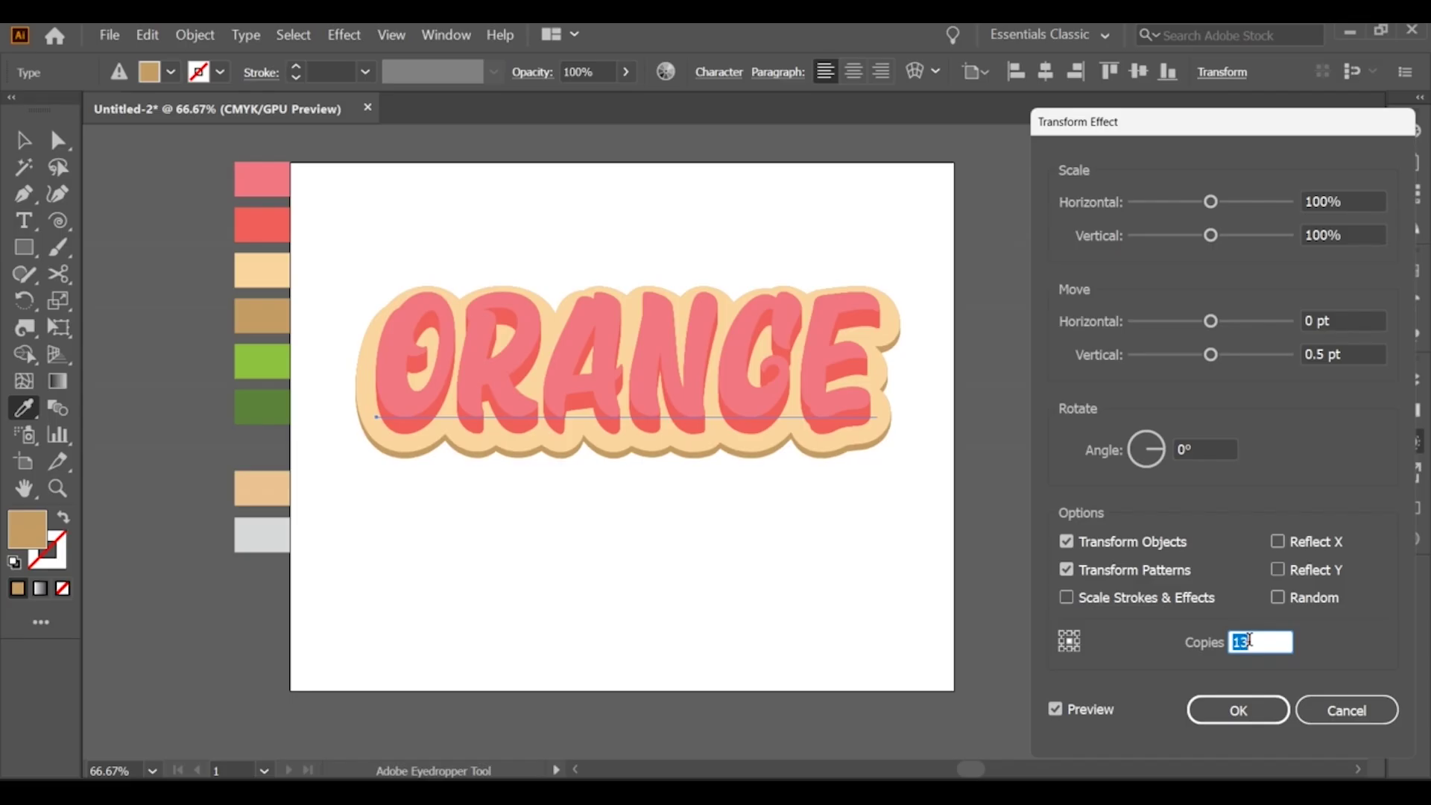
key("Up")
key("Up")
key("Up")
key("Up")
key("Up")
key("Up")
key("Up")
key("Up")
key("Up")
key("Up")
key("Up")
key("Up")
key("Up")
key("Up")
key("Up")
key("Up")
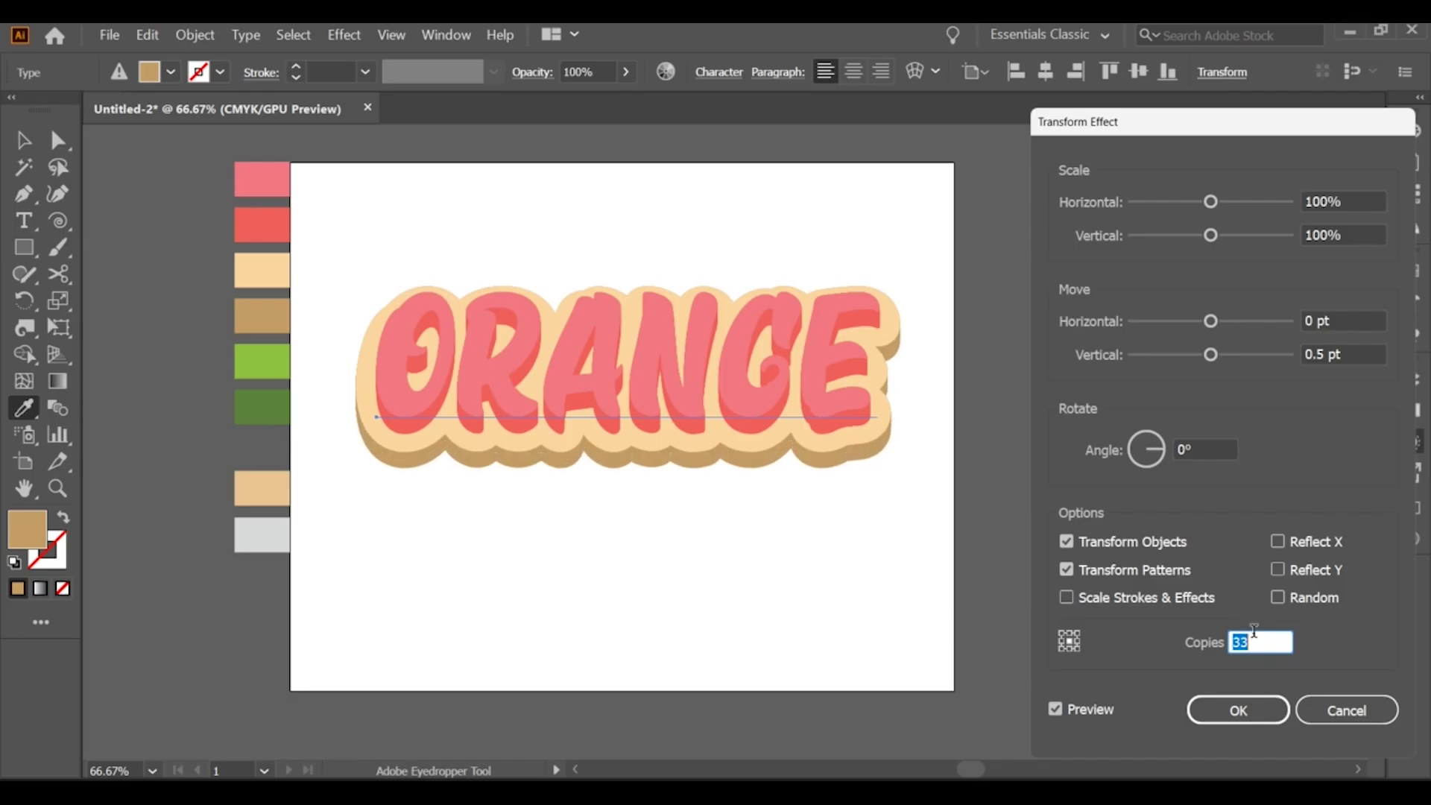
key("Down")
key("Down")
key("Down")
key("Down")
key("Down")
key("Down")
key("Down")
key("Down")
key("Down")
key("Down")
key("Down")
key("Down")
key("Down")
key("Down")
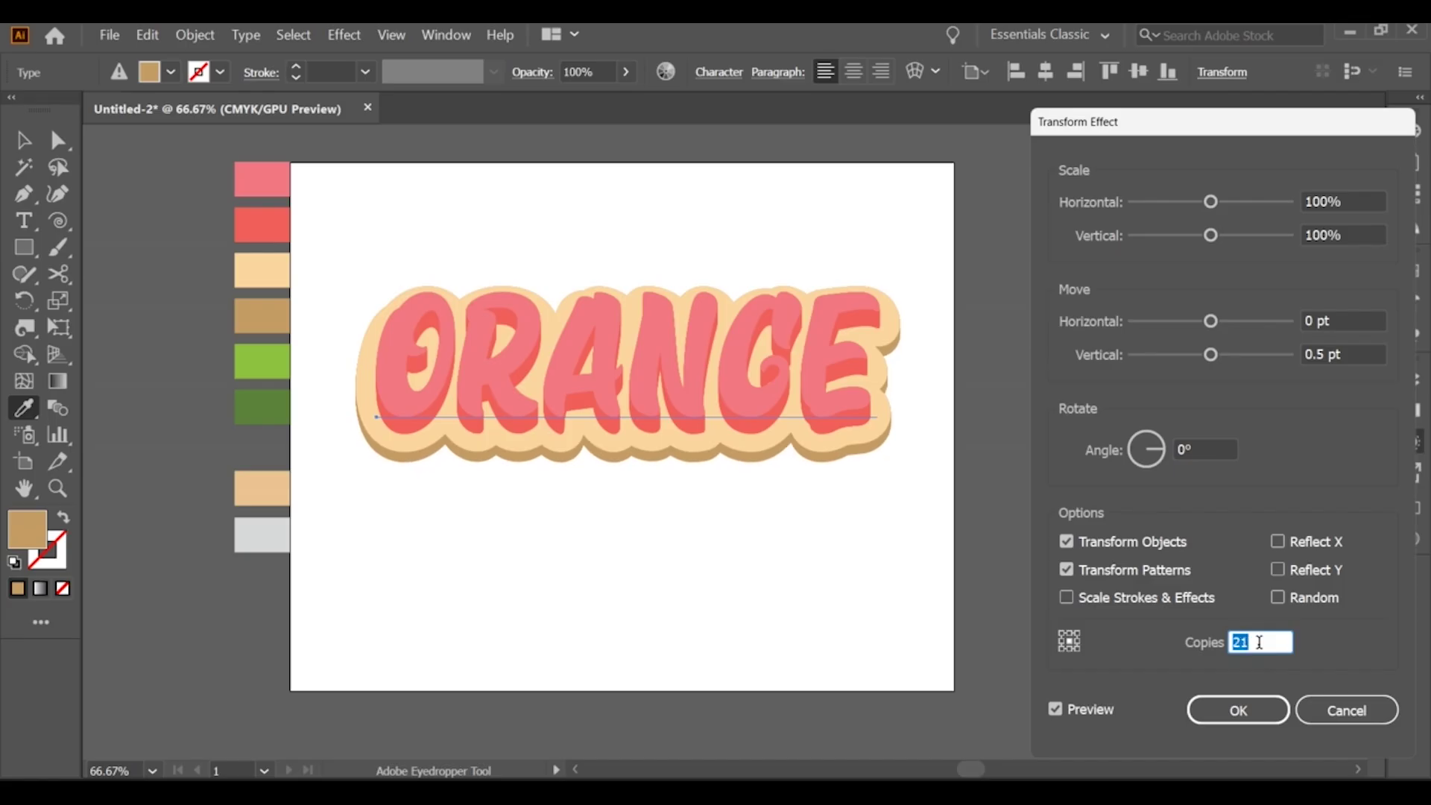
key("Up")
left_click(1237, 710)
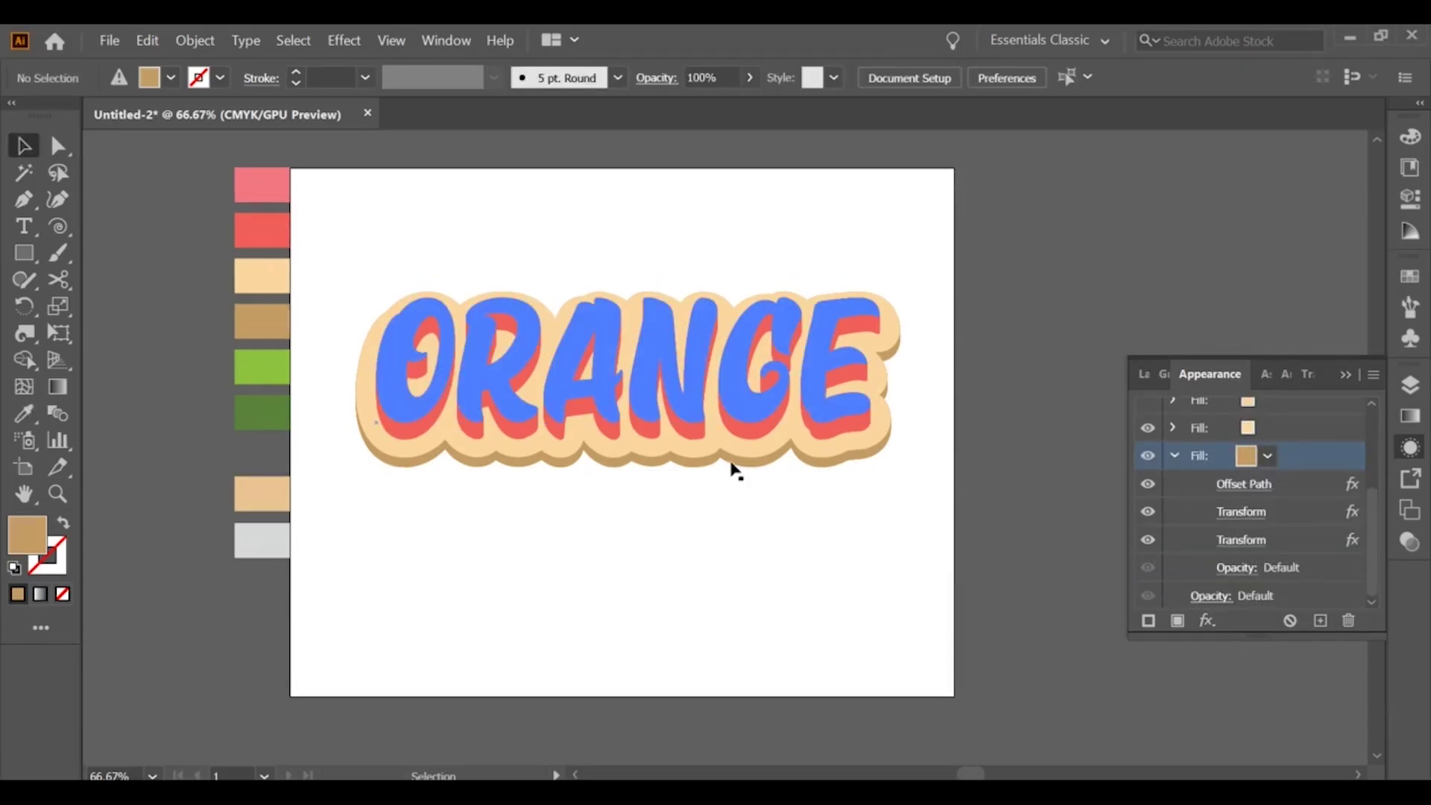
Step: Duplicate the visible offset peach fill of the ORANGE text and recolour the upper copy black
left_click_drag(377, 248, 838, 483)
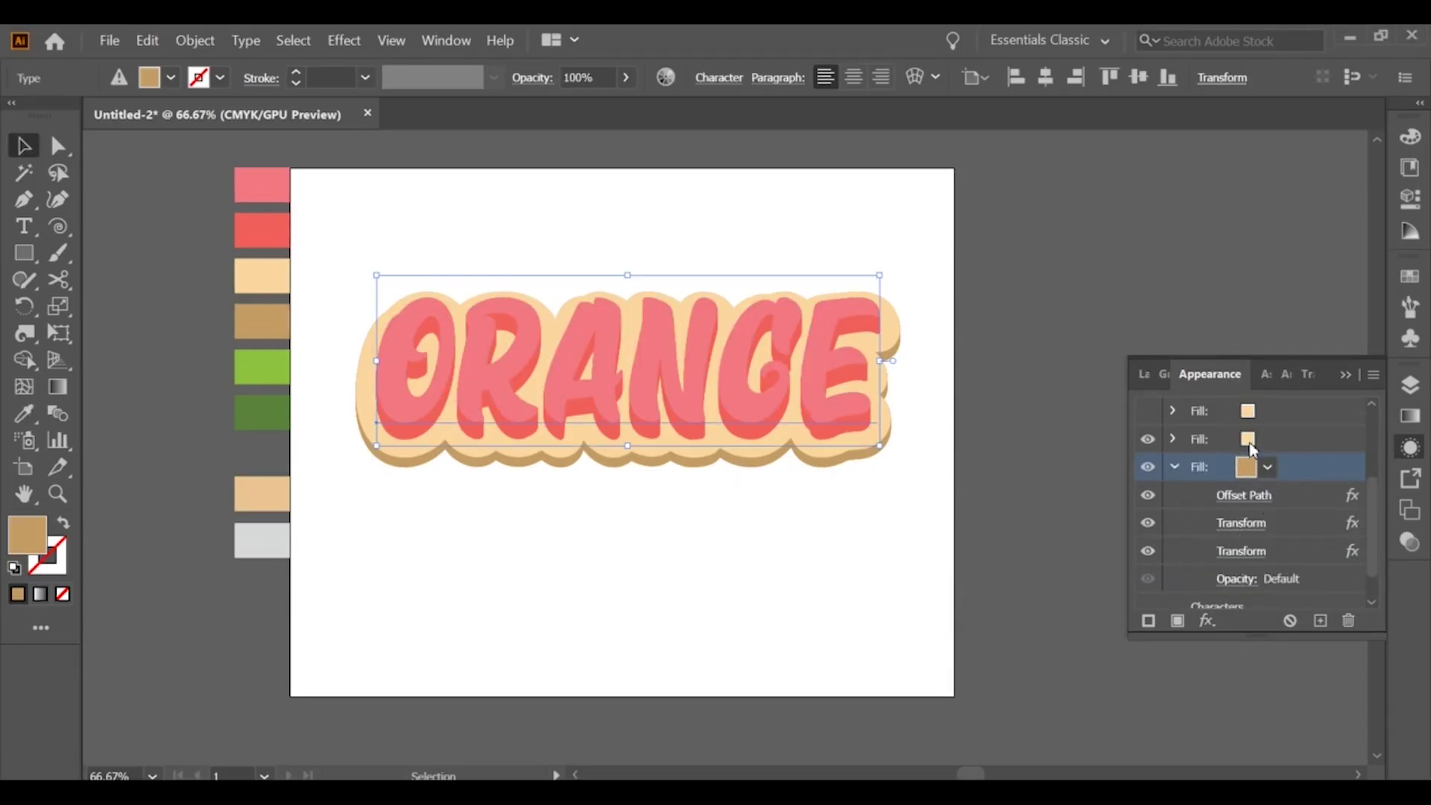
scroll(1333, 485, "up", 3)
left_click(1275, 555)
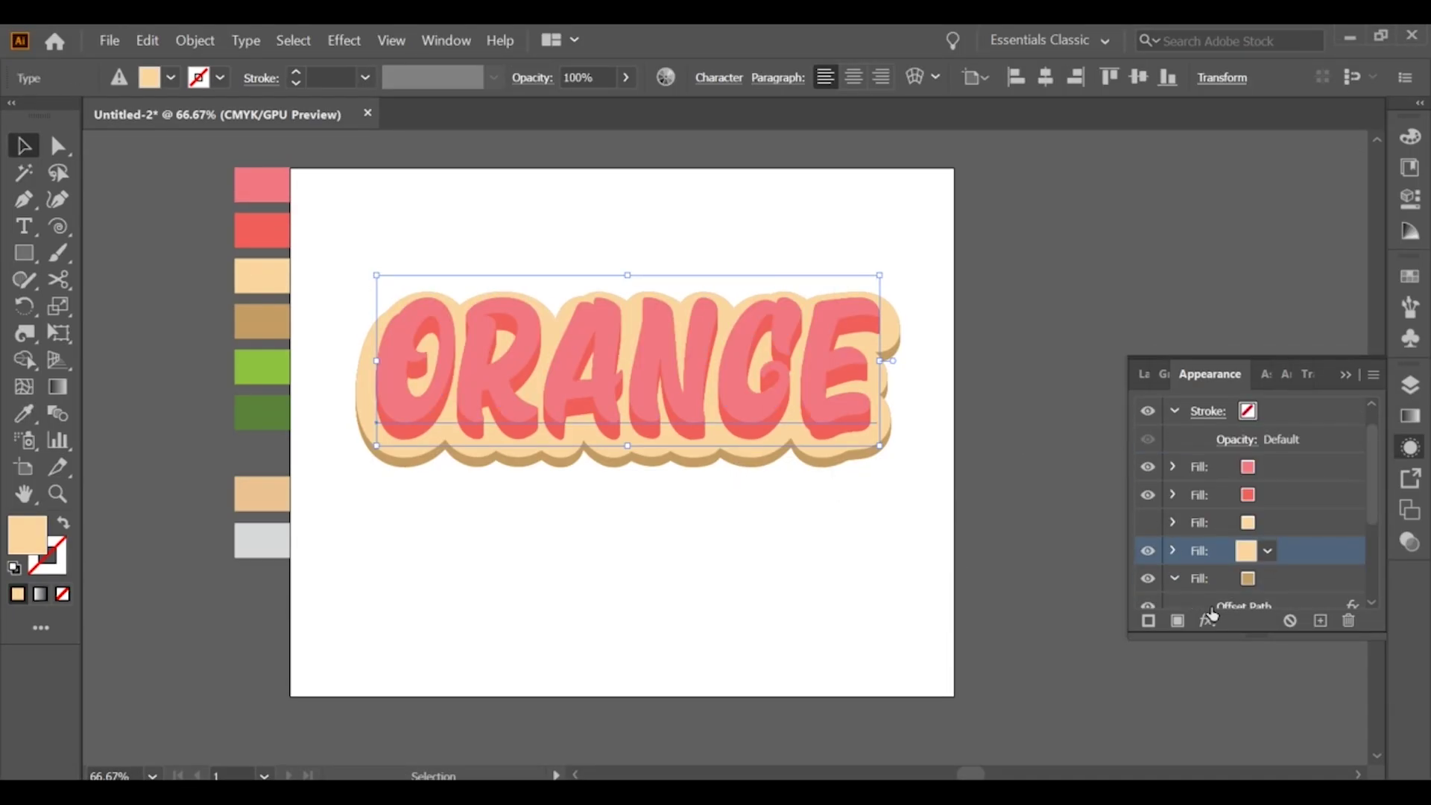
left_click(1266, 551)
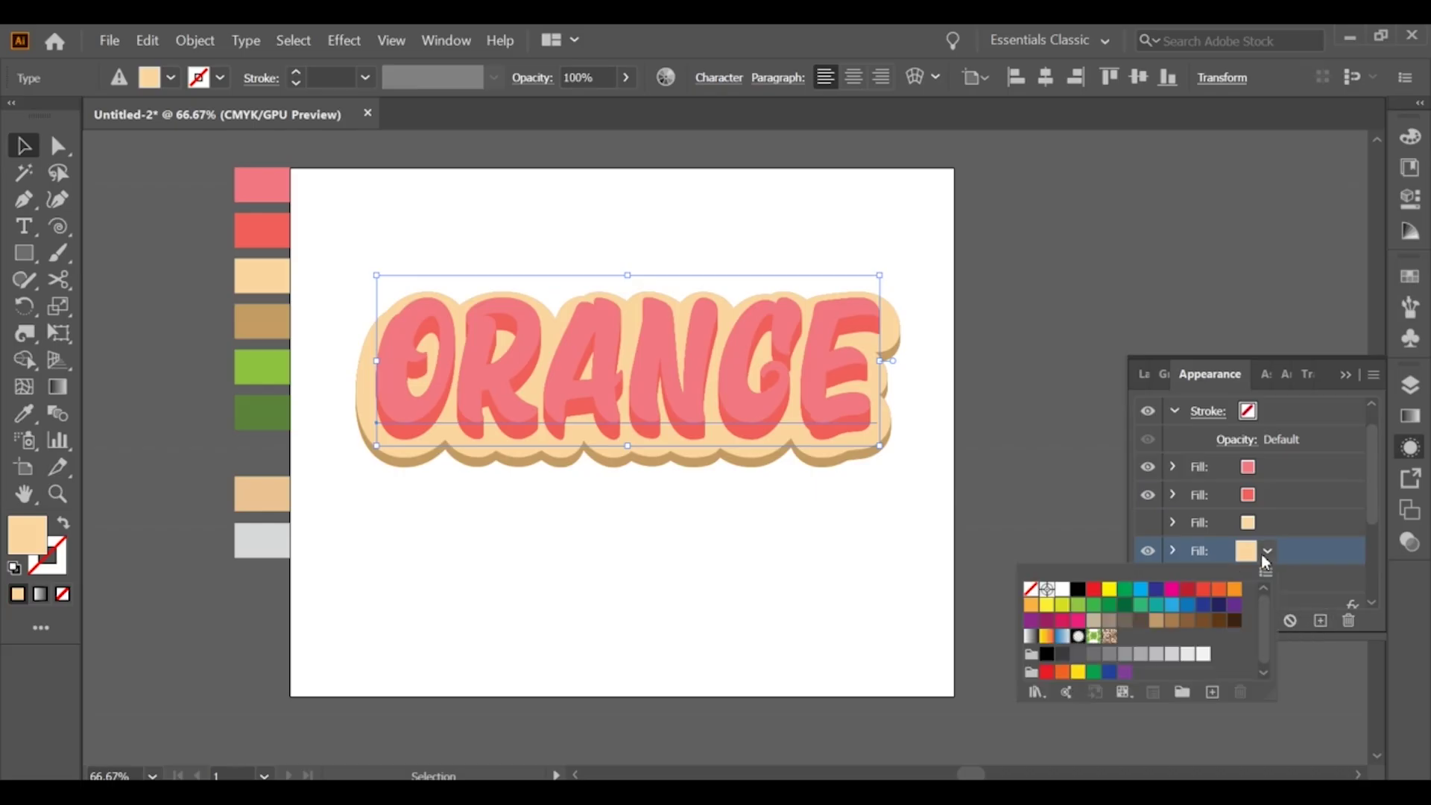
left_click(1073, 593)
left_click(1305, 561)
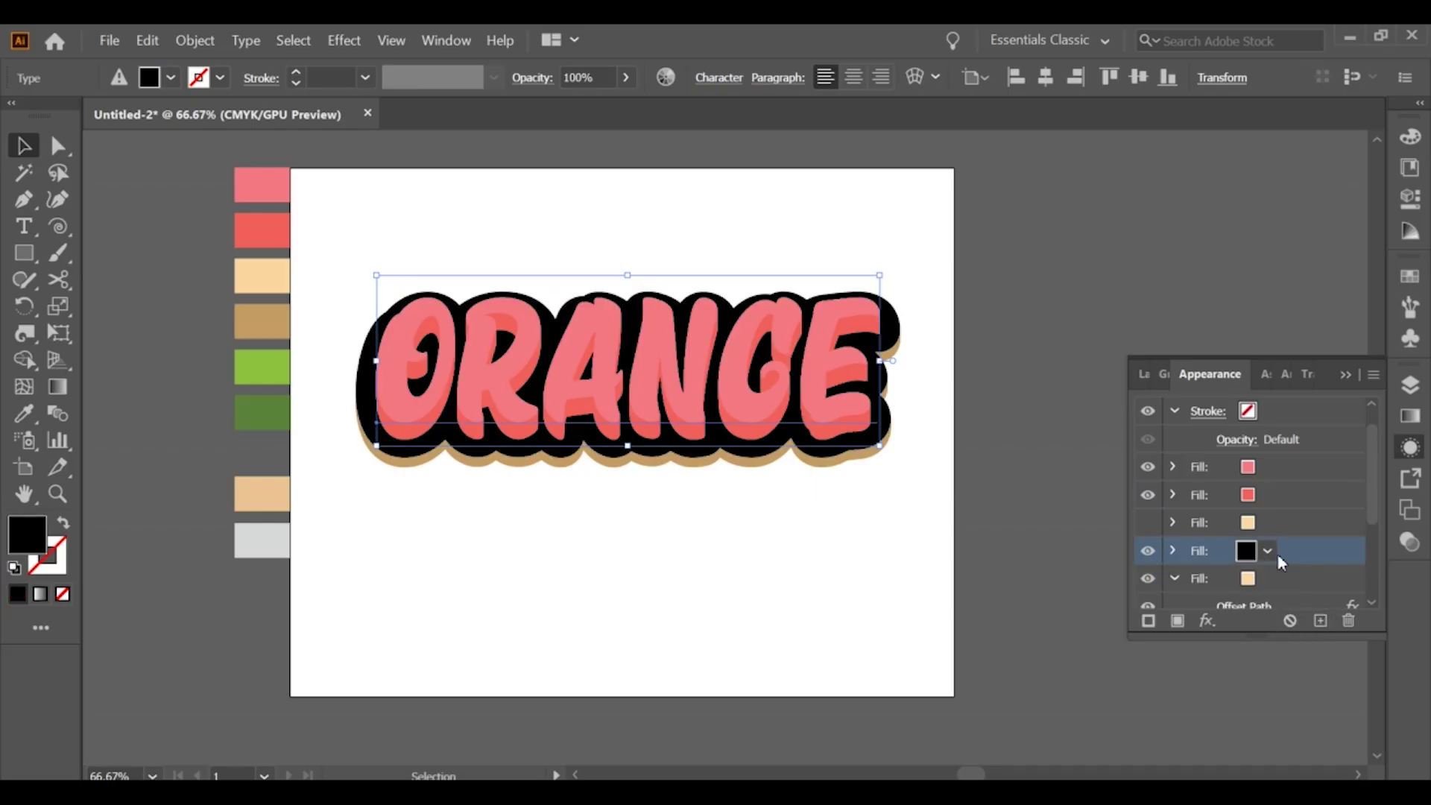
Step: Set the vertical move in the black fill's Transform effect to 30 pt
left_click(1171, 551)
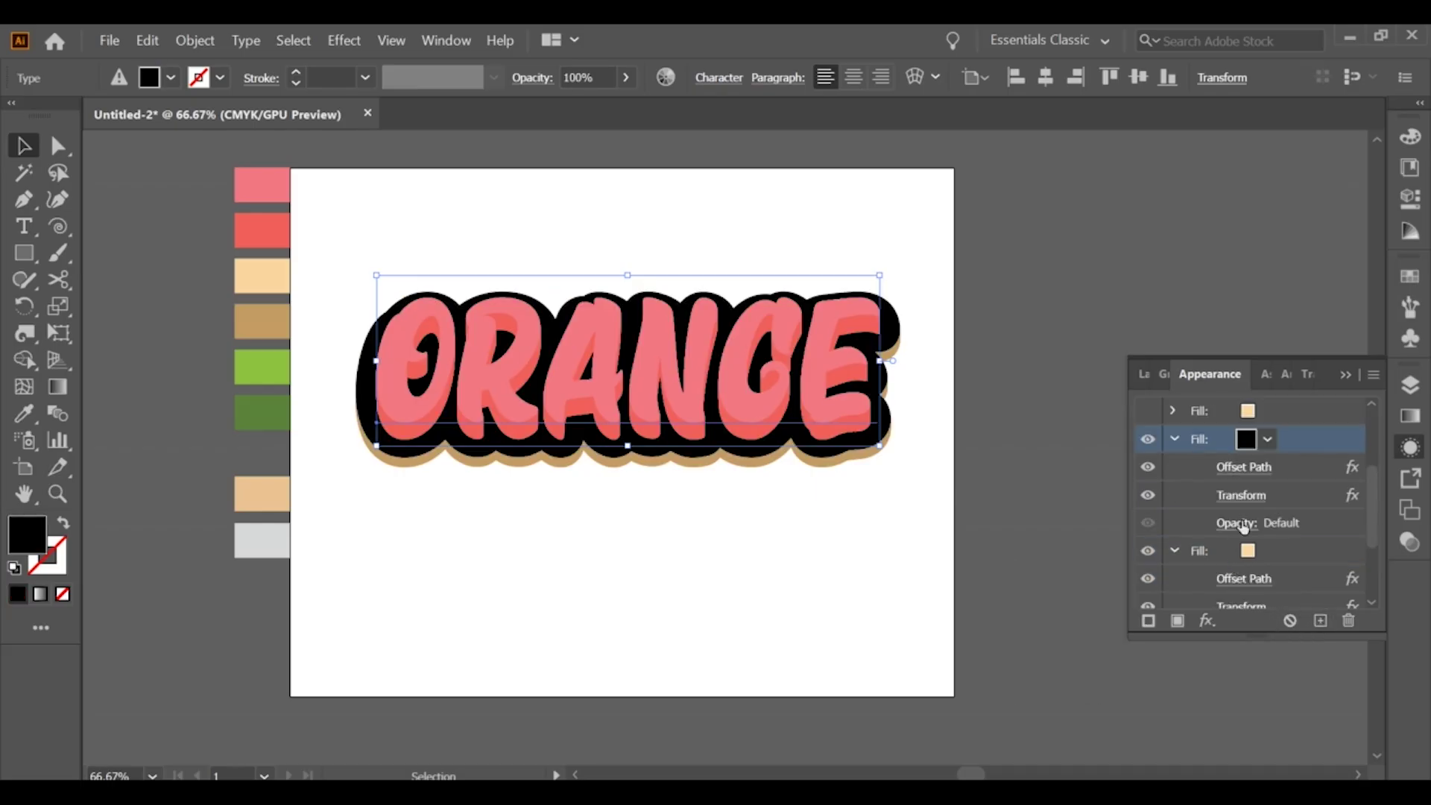
left_click(1241, 495)
left_click(1312, 358)
key("Up")
key("Up")
key("Up")
key("Up")
key("Up")
key("Up")
key("Up")
key("Up")
key("Up")
key("Up")
key("Up")
key("Up")
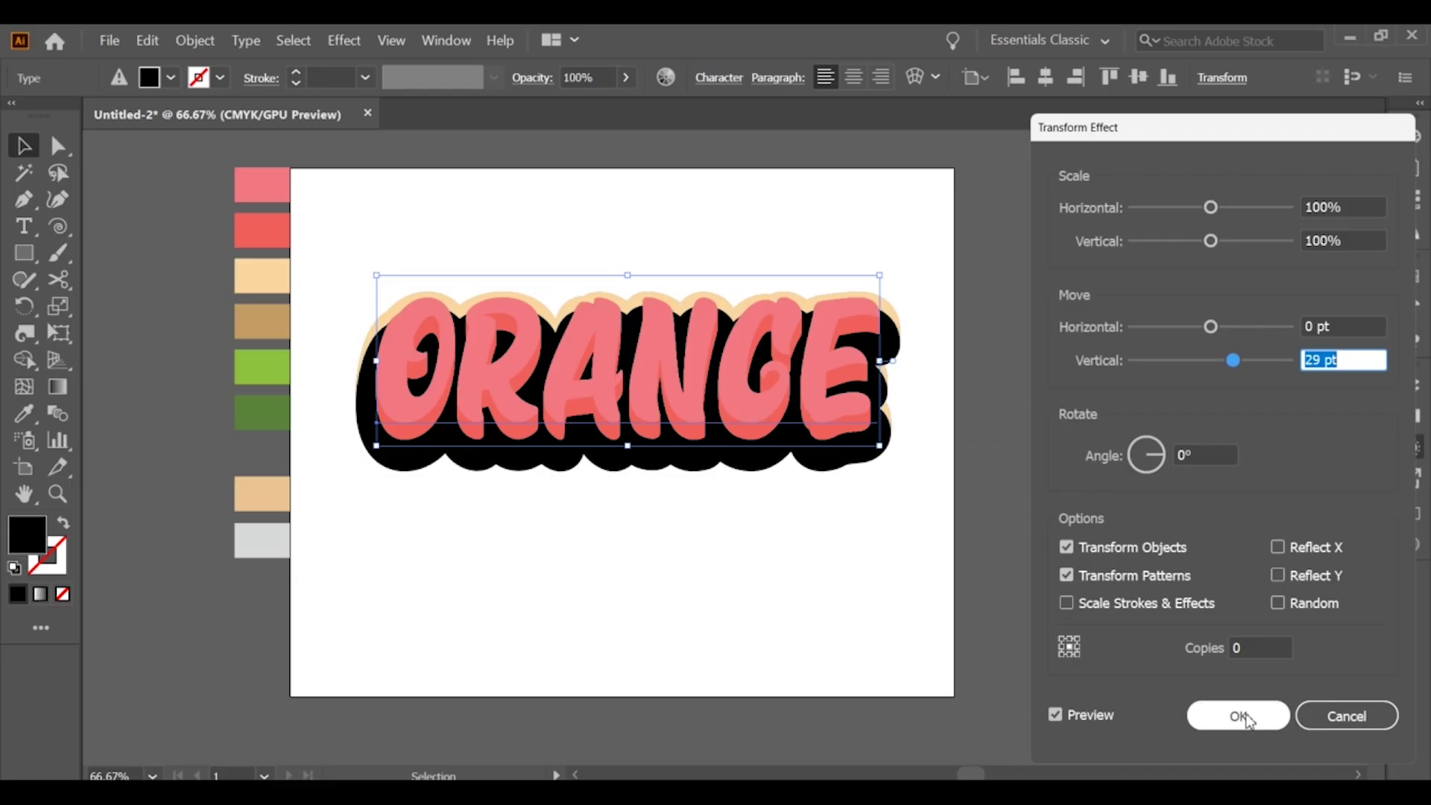
key("Up")
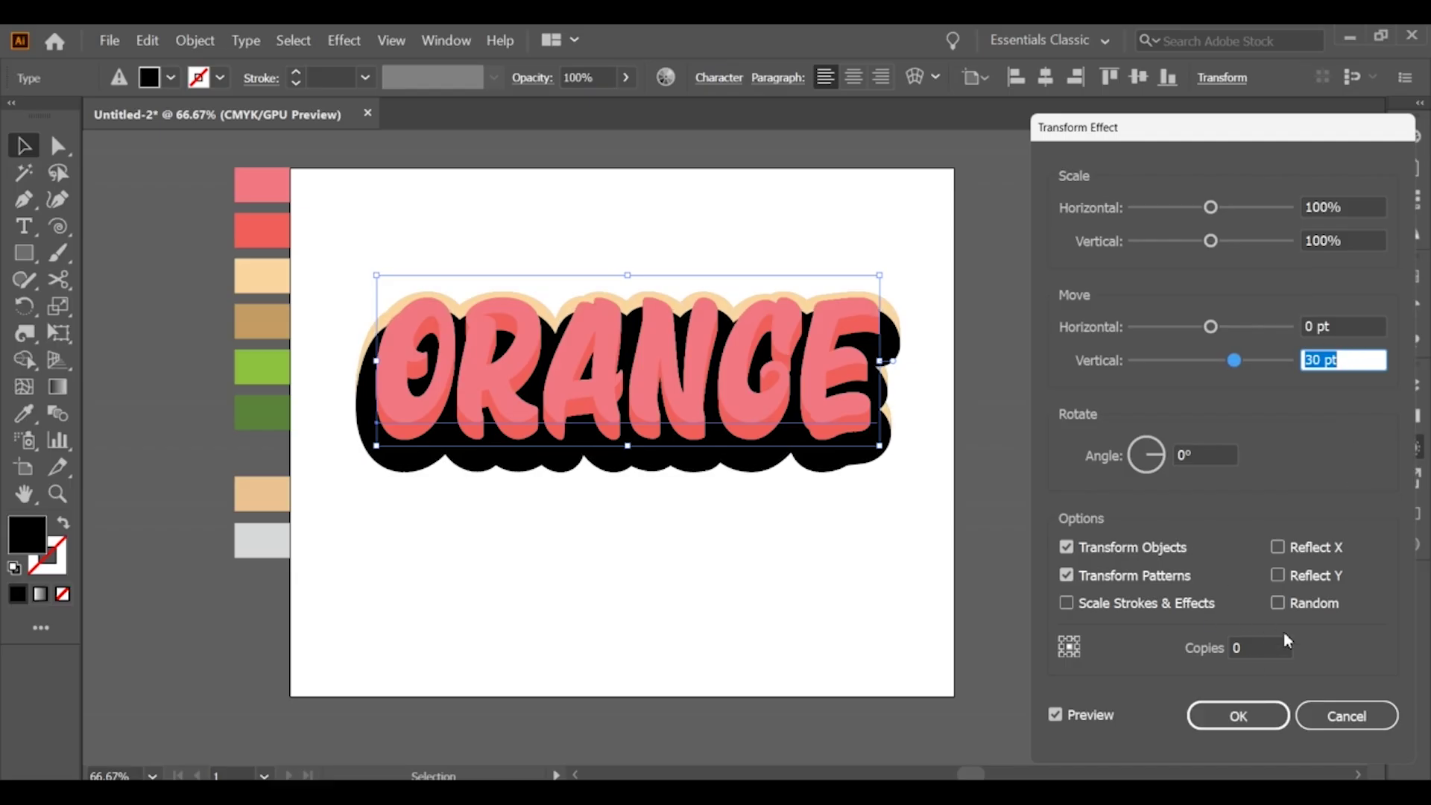
left_click(1238, 715)
Step: Collapse the expanded fills and move the black fill below the brown fill in the stacking order
left_click(1174, 438)
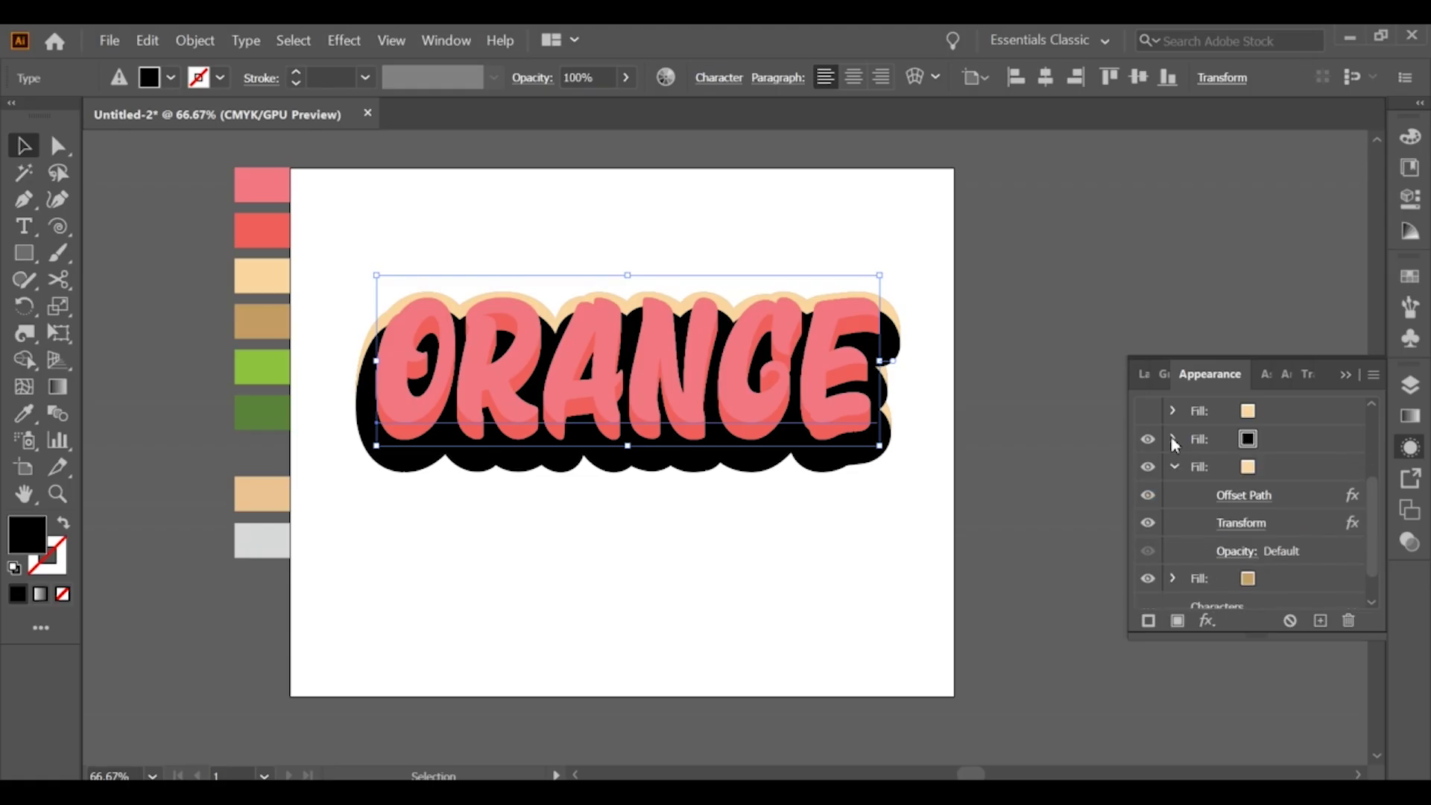
left_click(1174, 466)
left_click_drag(1286, 483, 1286, 566)
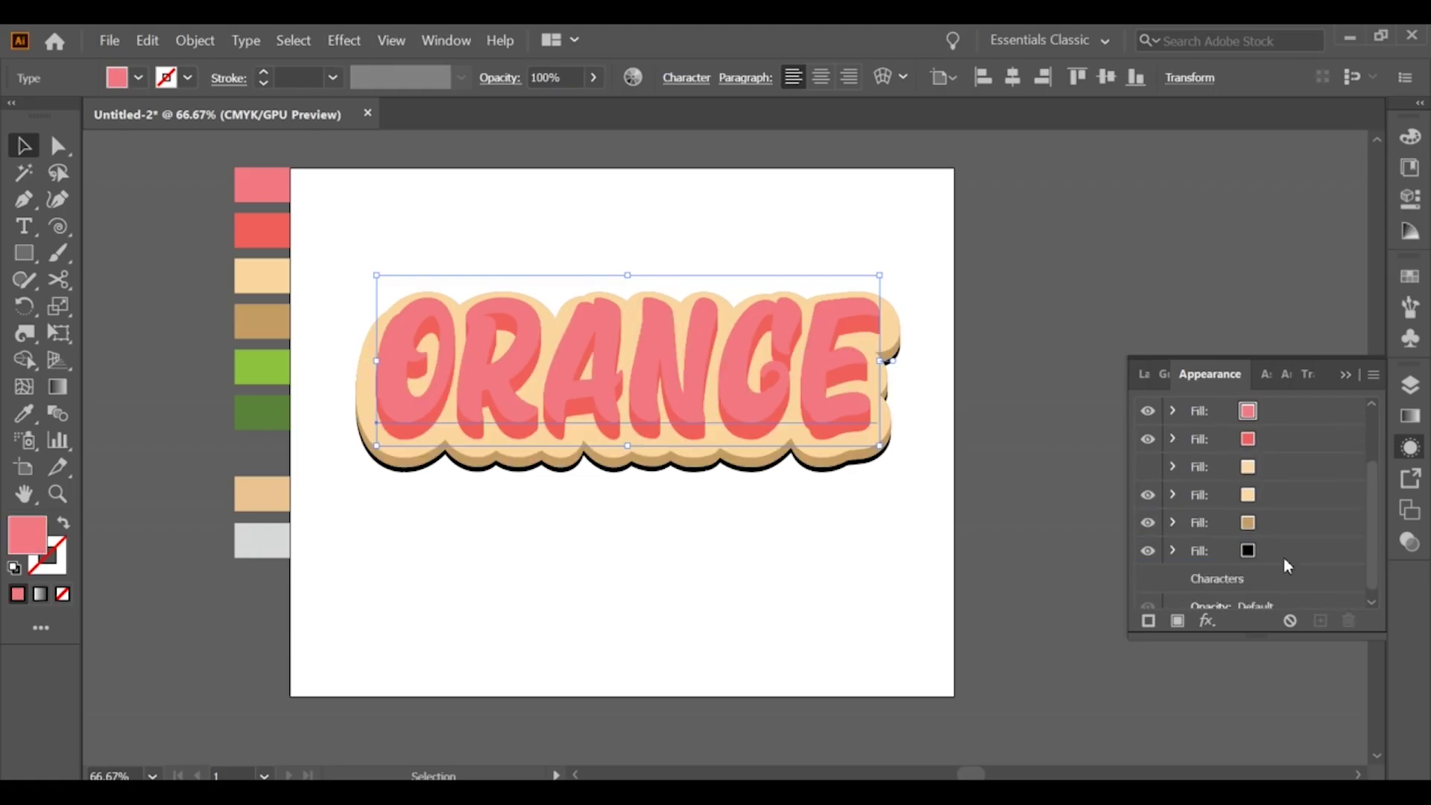
Step: Set the vertical move in the lowest black fill's Transform effect to 40 pt and deselect the text
left_click(1171, 550)
scroll(1242, 556, "down", 3)
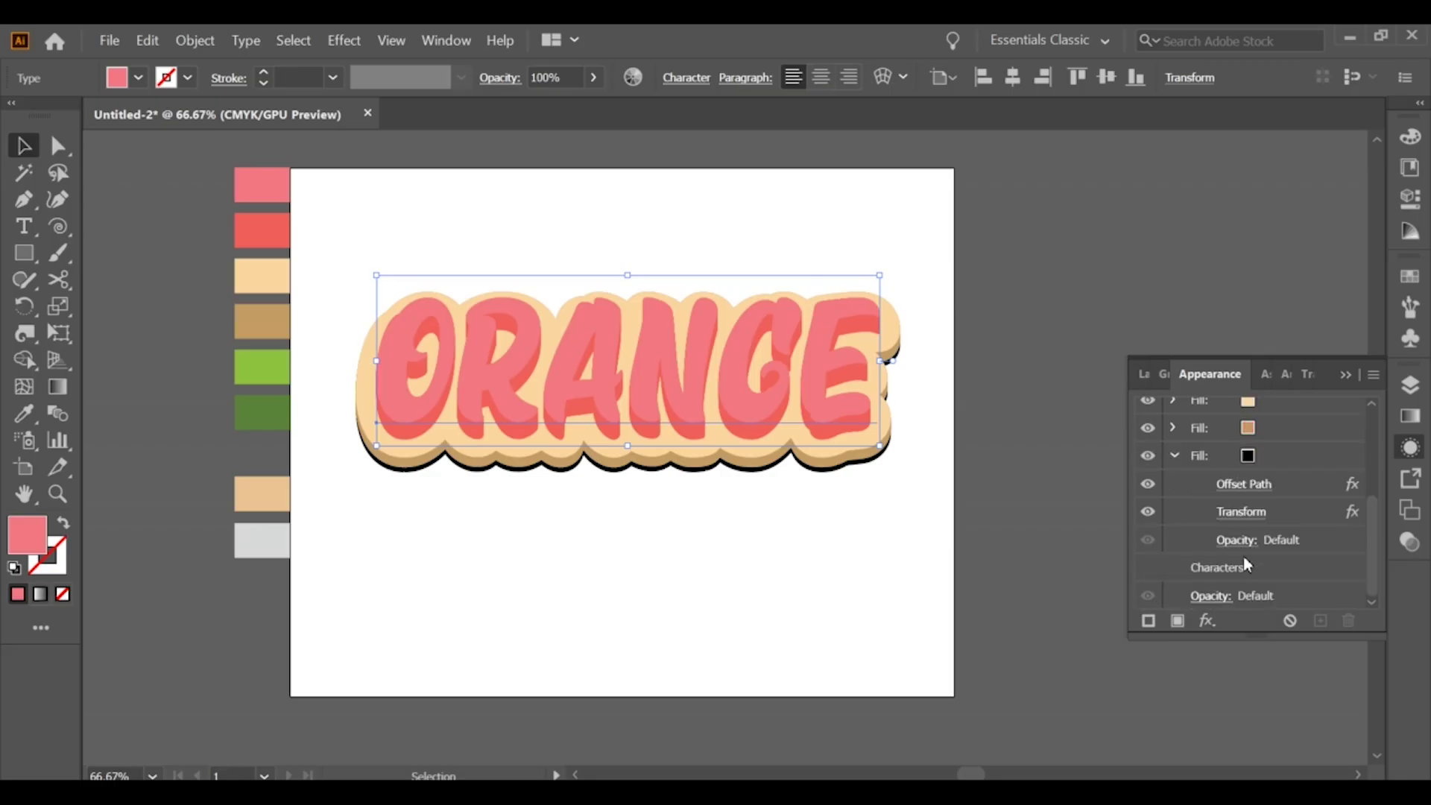
left_click(1240, 516)
left_click(1317, 359)
key("Up")
key("Up")
key("Up")
key("Up")
key("Up")
key("Up")
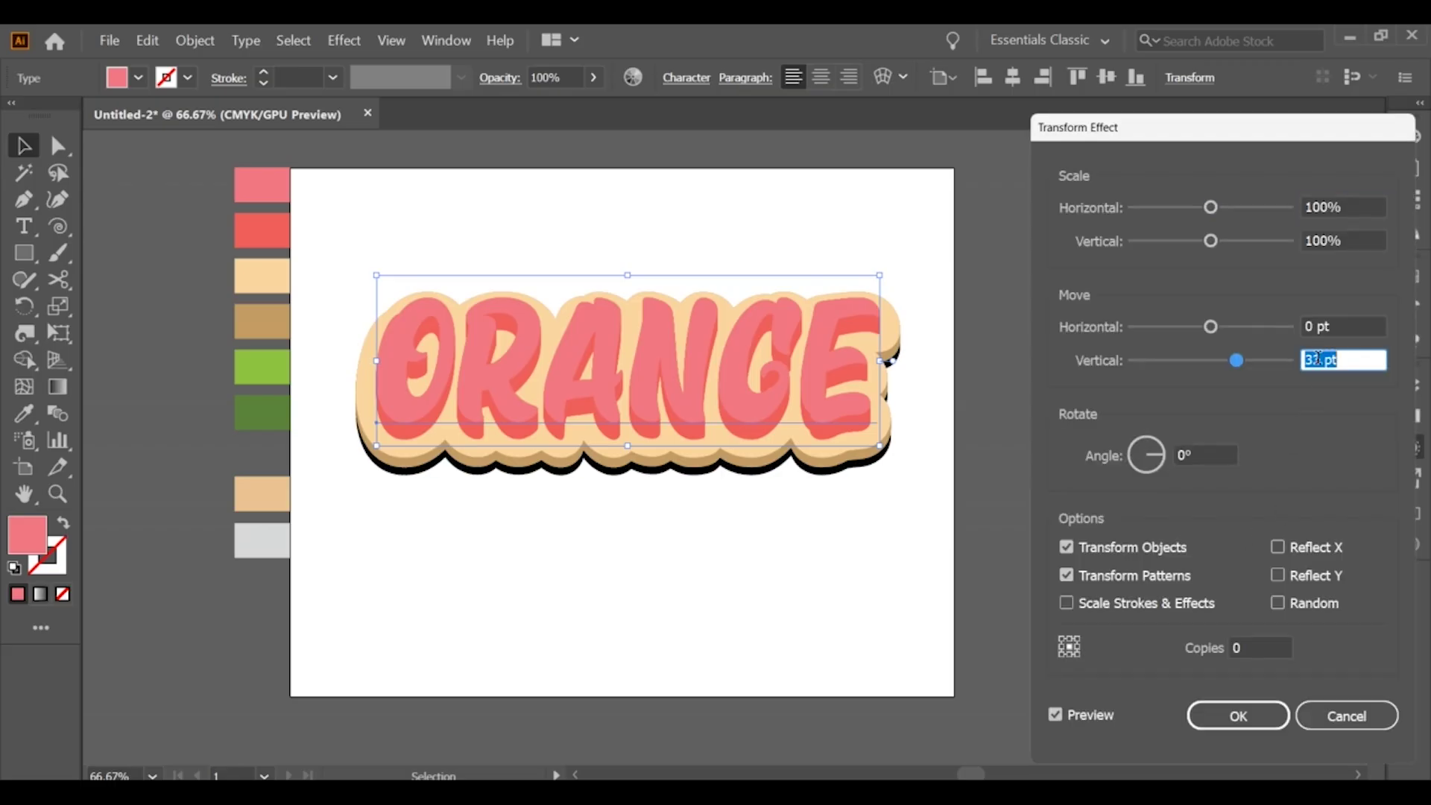
key("Up")
key("Up")
key("Up")
key("Up")
key("Up")
key("Up")
key("Up")
key("Up")
key("Up")
key("Up")
key("Up")
key("Up")
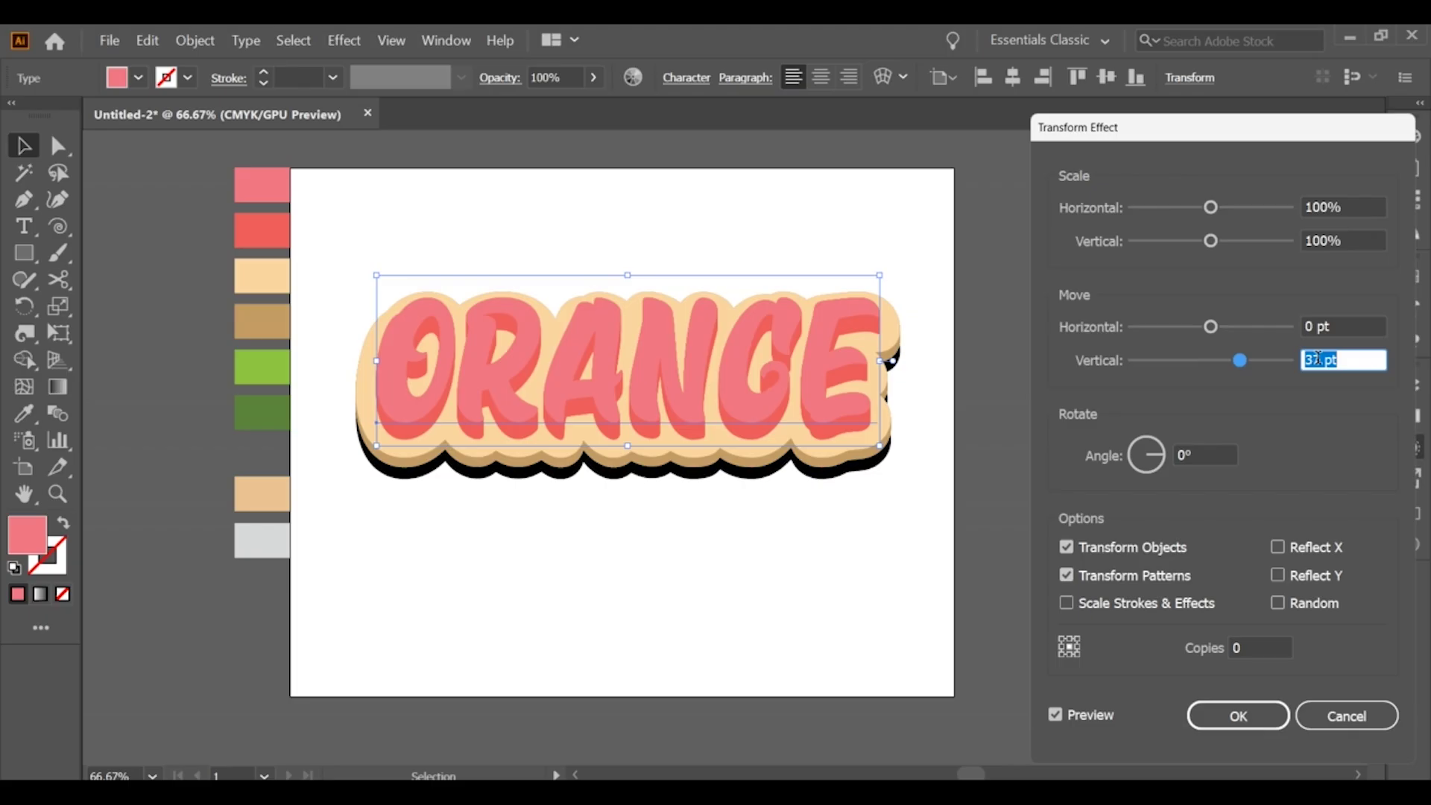
key("Down")
key("Down")
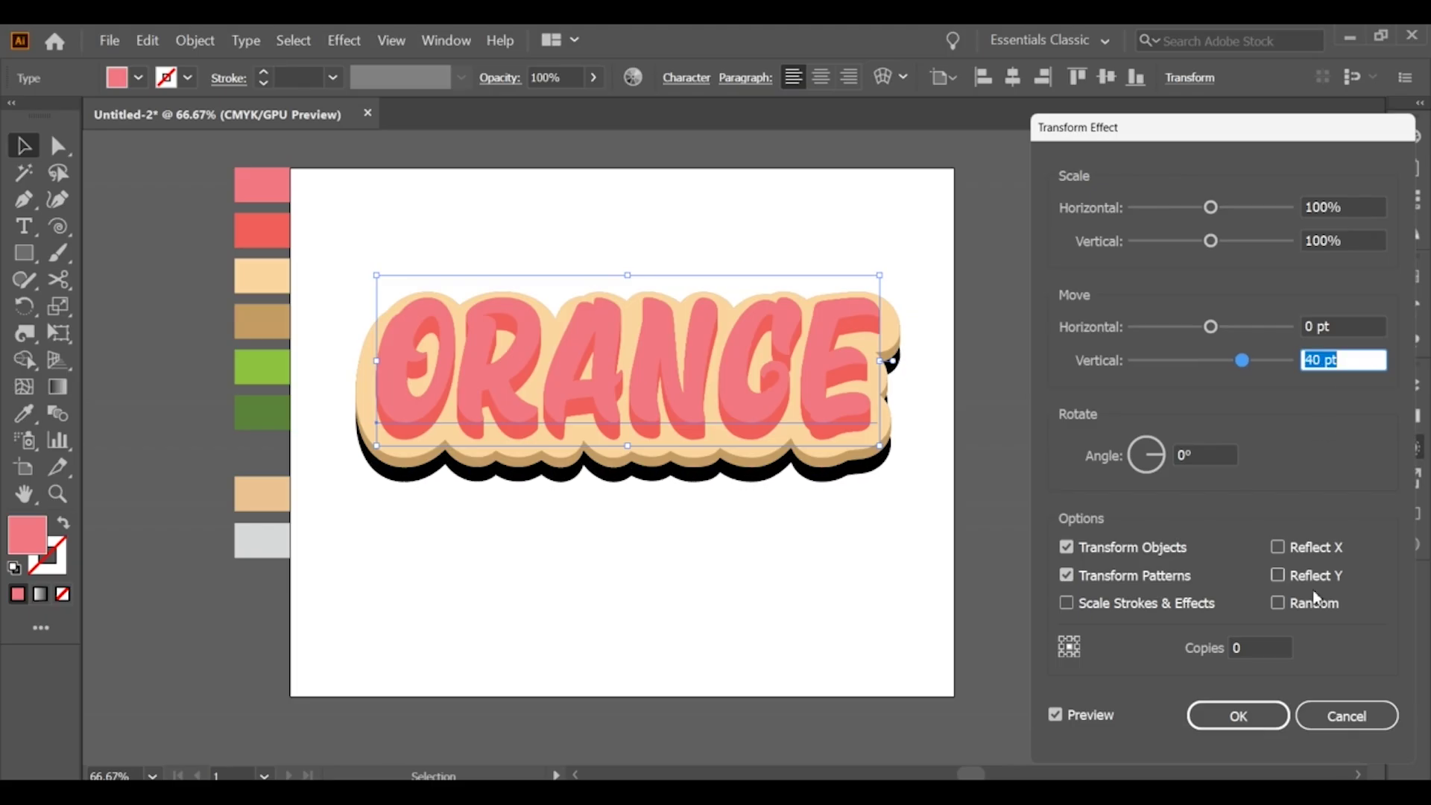
left_click(1238, 716)
left_click(1027, 521)
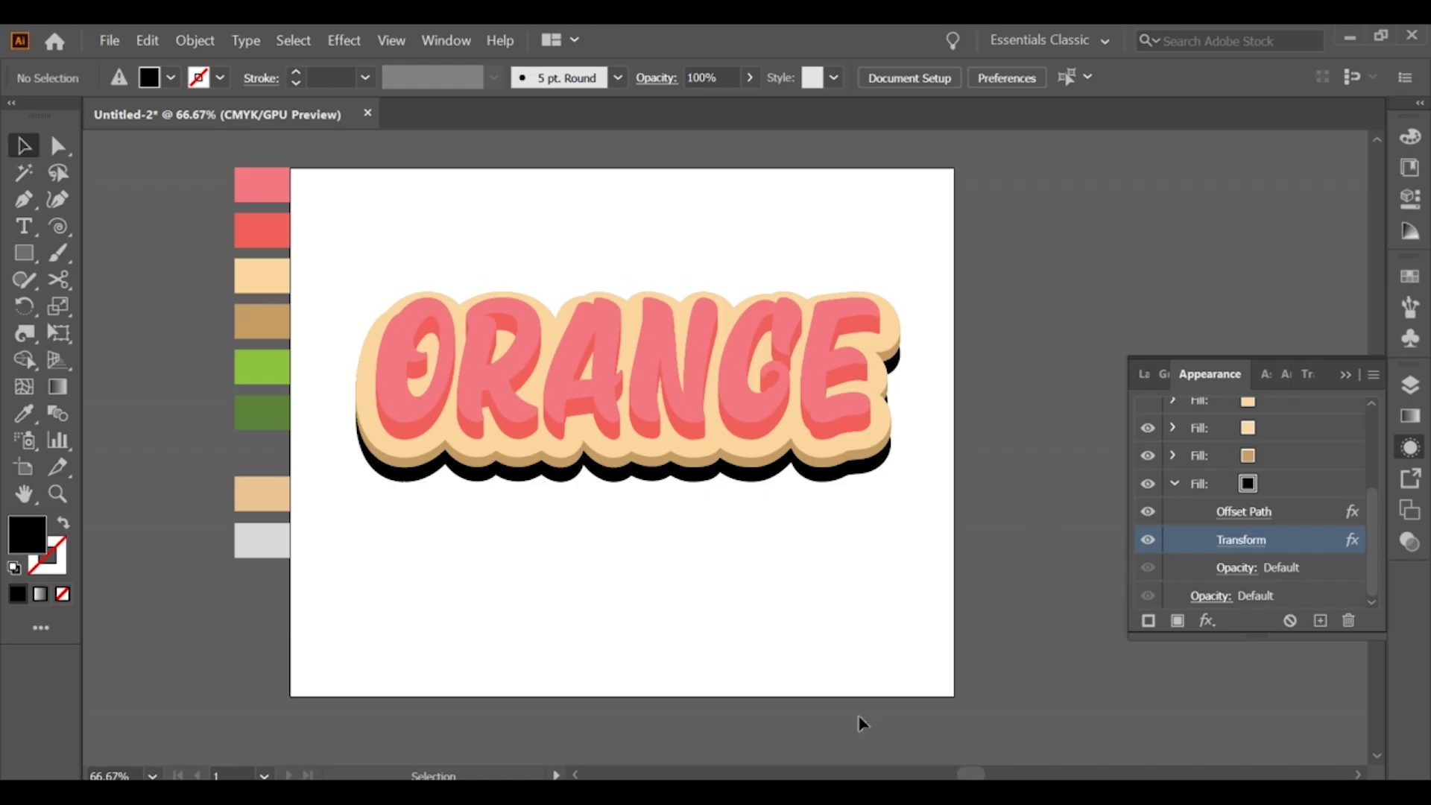
Step: Recolour the text's lowest black fill by sampling the light green swatch with the Eyedropper
left_click(1249, 540)
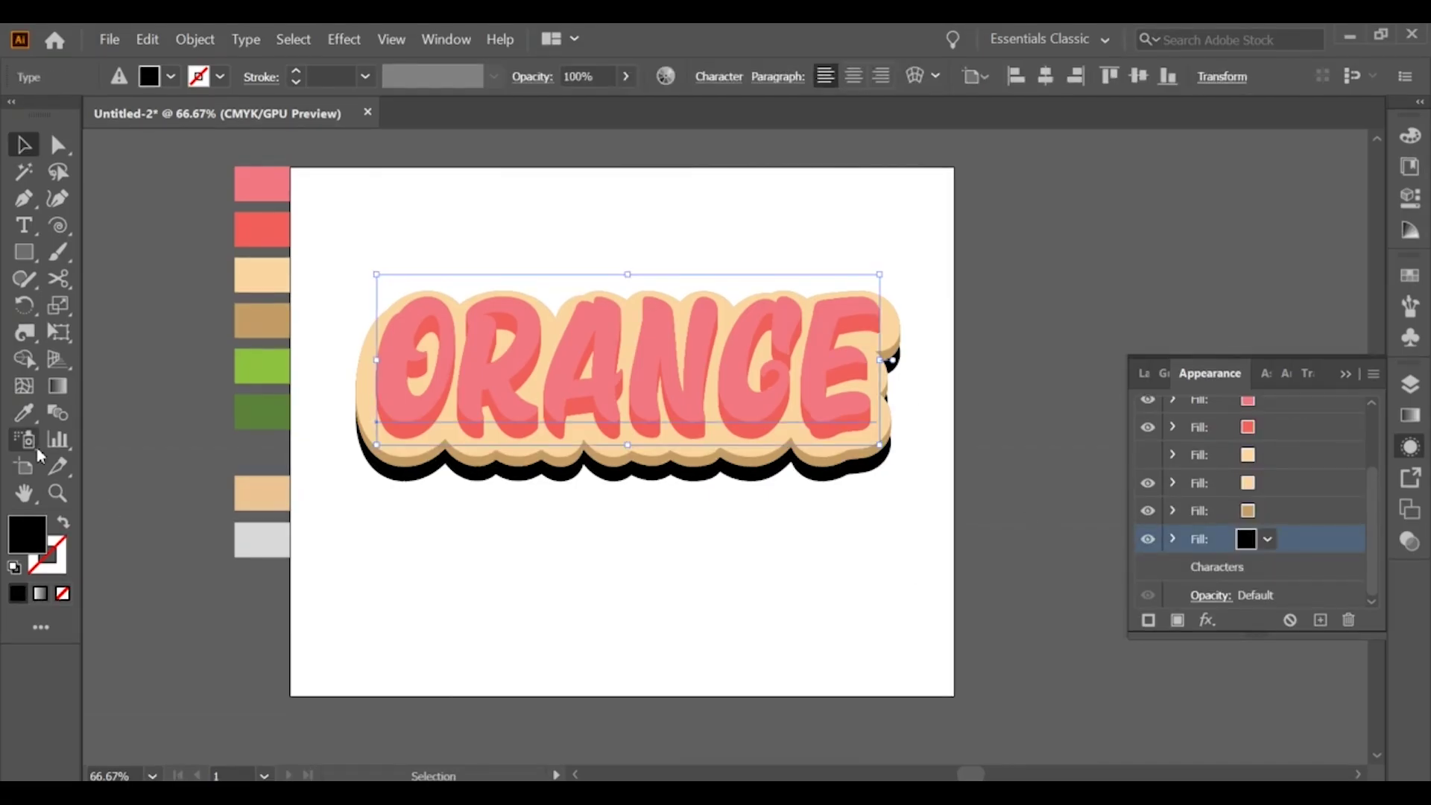
left_click(24, 415)
left_click(272, 368)
Step: Set the green fill's Offset Path distance to about 25 pt
left_click(1173, 550)
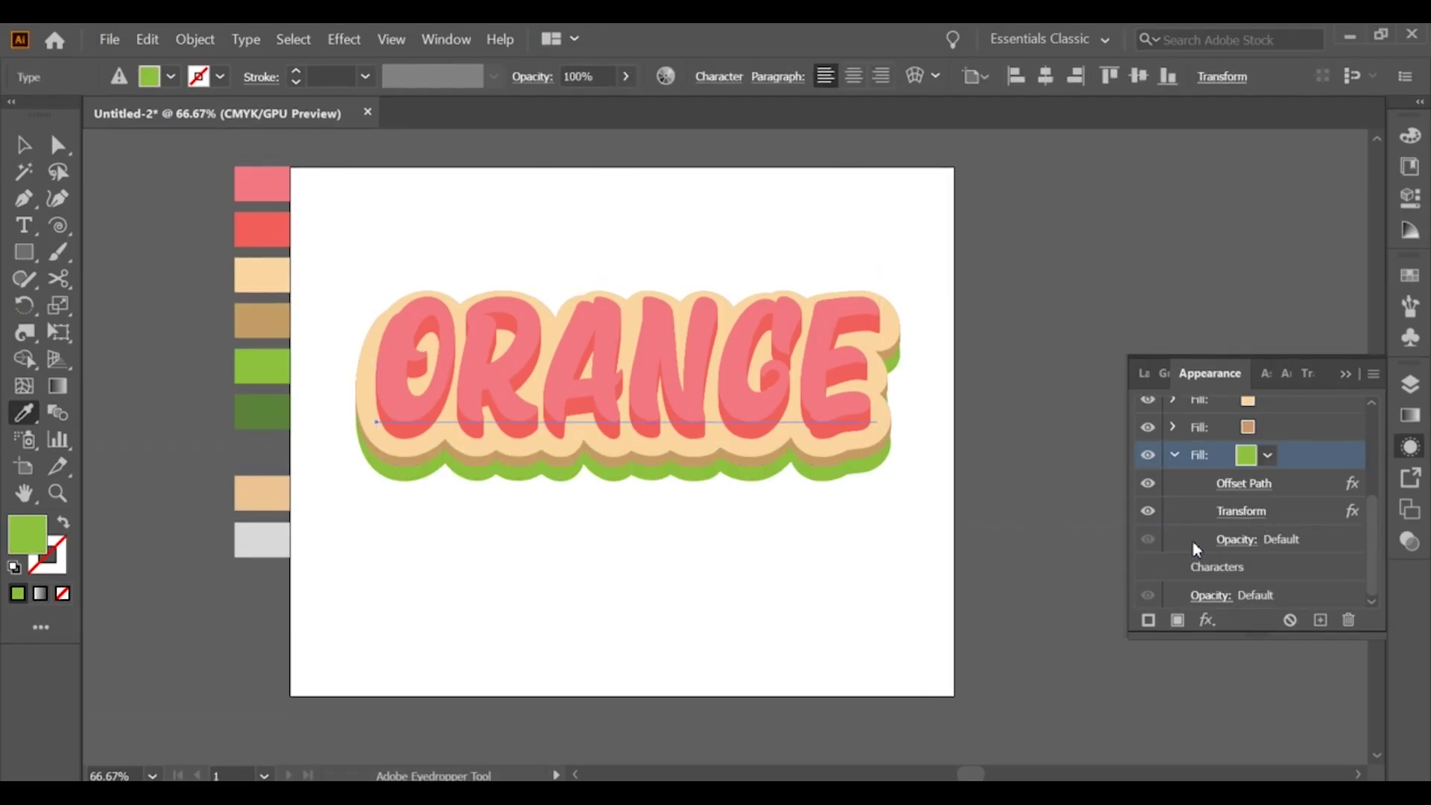
left_click(1244, 485)
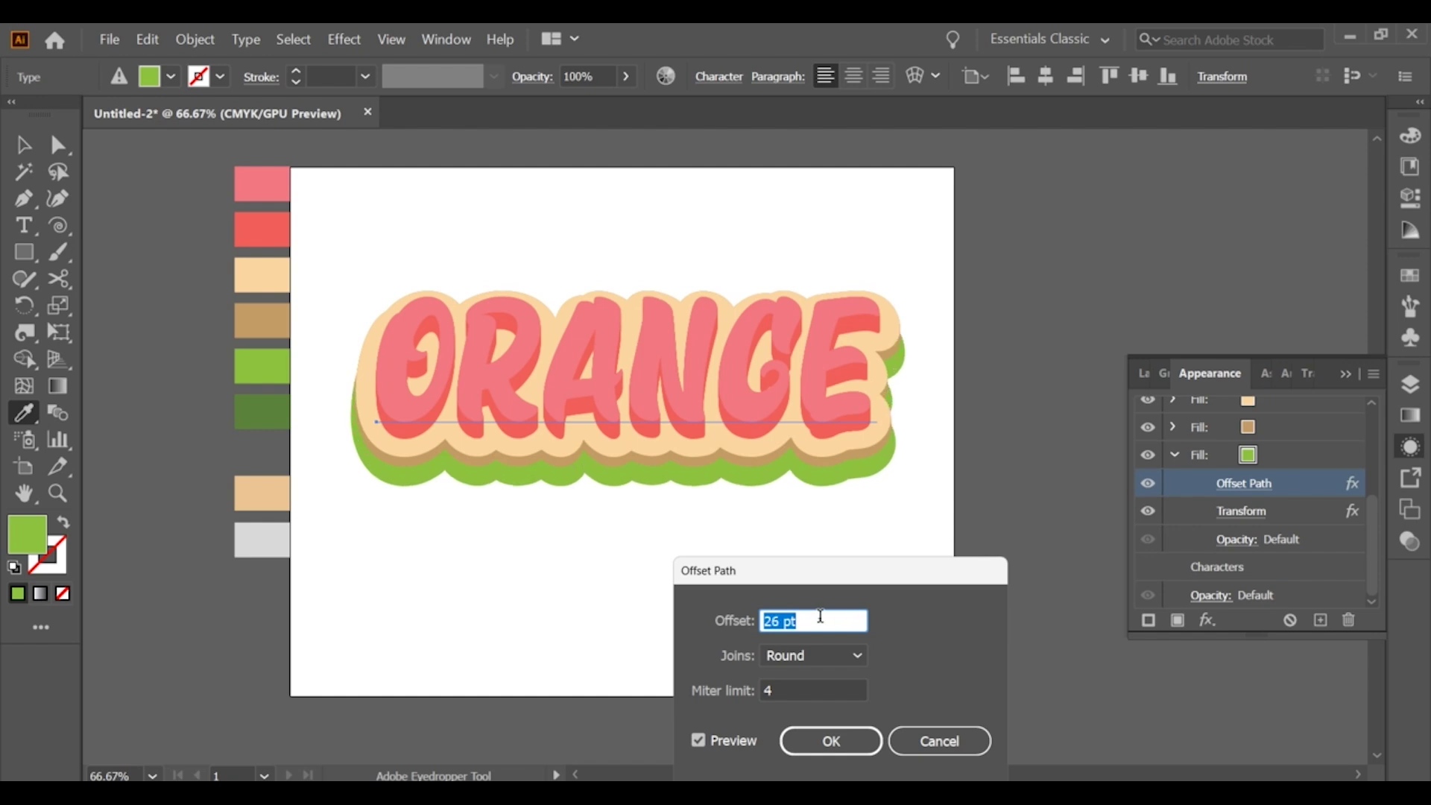
key("Down")
key("Down")
key("Down")
key("Down")
key("Down")
key("Down")
key("Down")
key("Down")
key("Down")
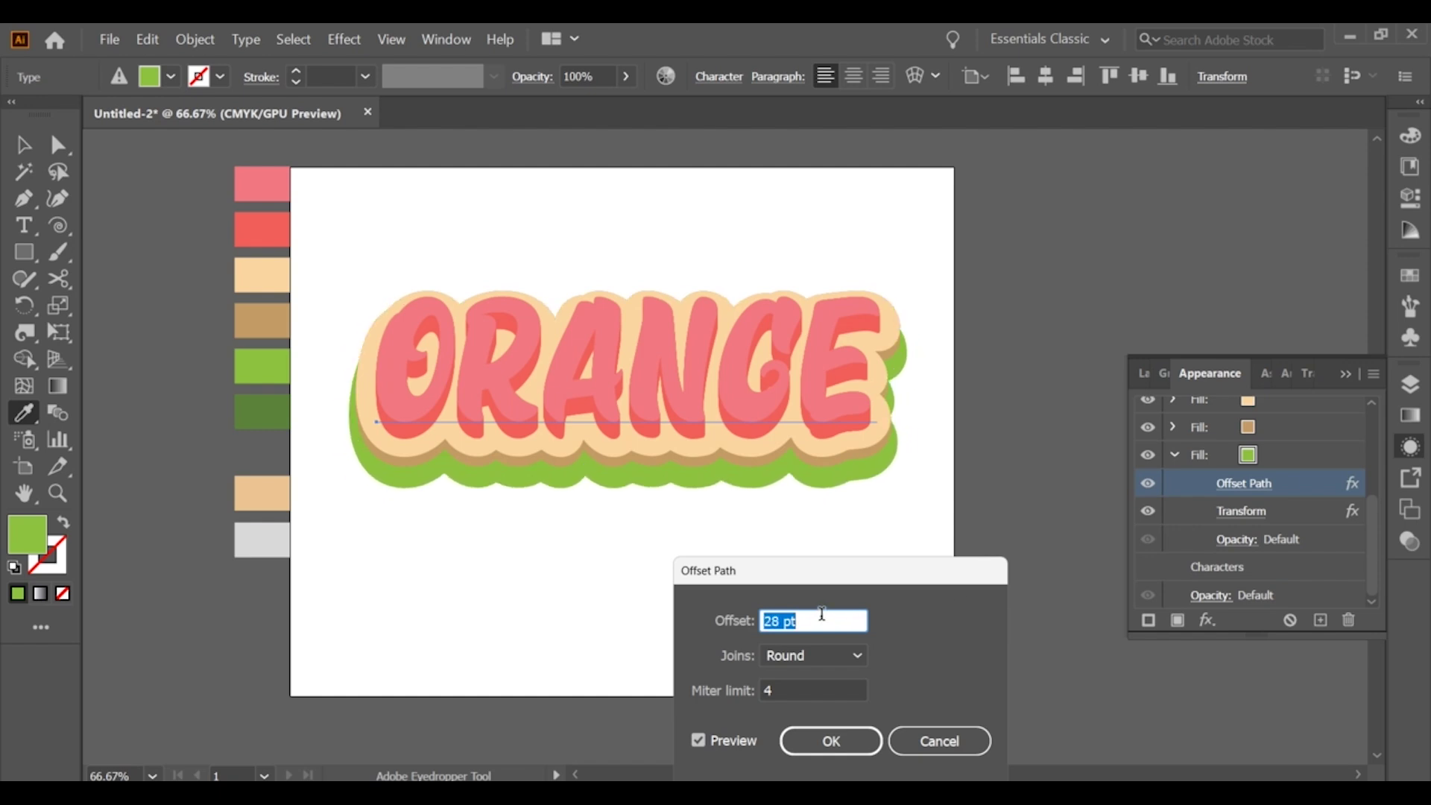
key("Down")
key("Down")
key("Down")
key("Down")
key("Down")
key("Down")
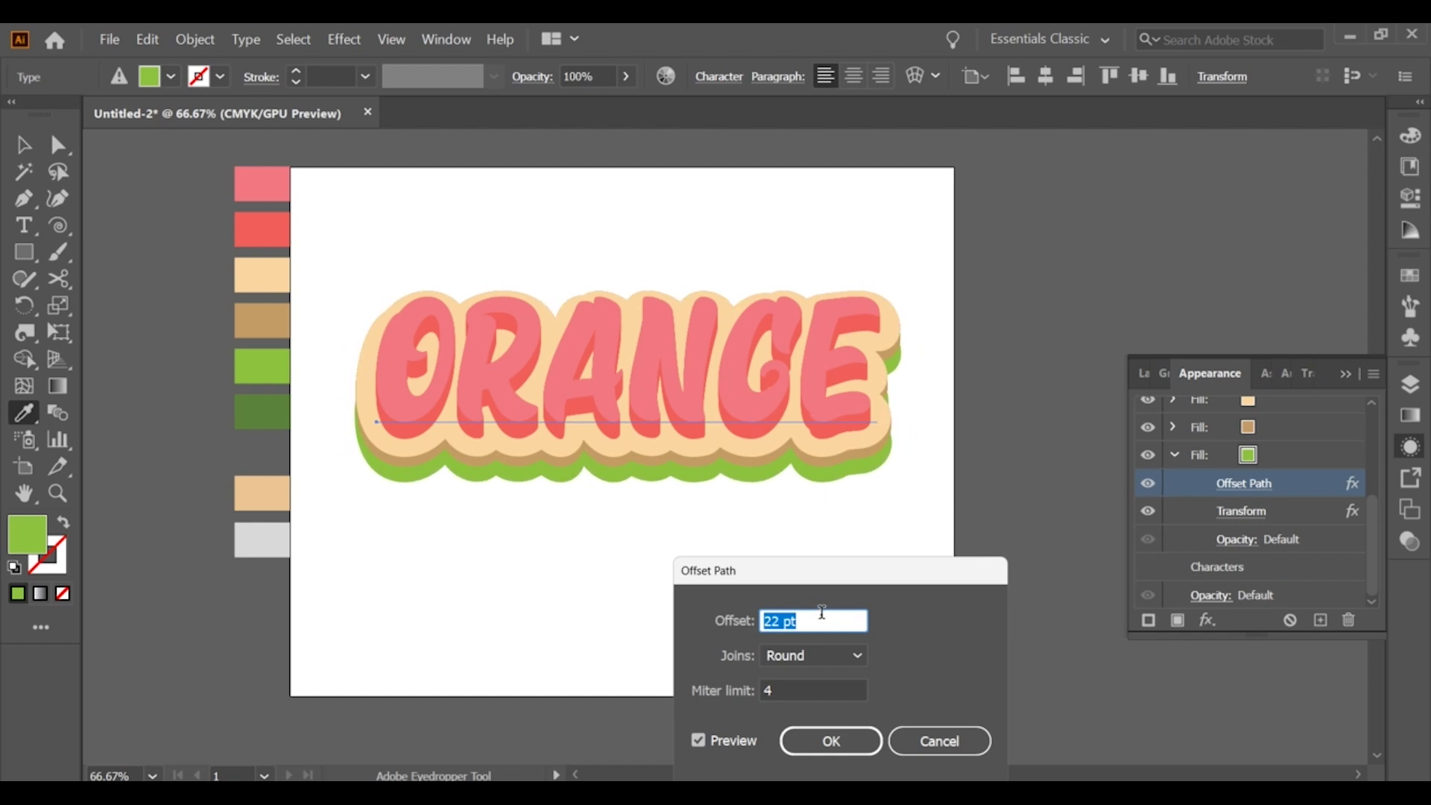
key("Up")
key("Up")
key("Up")
left_click(831, 740)
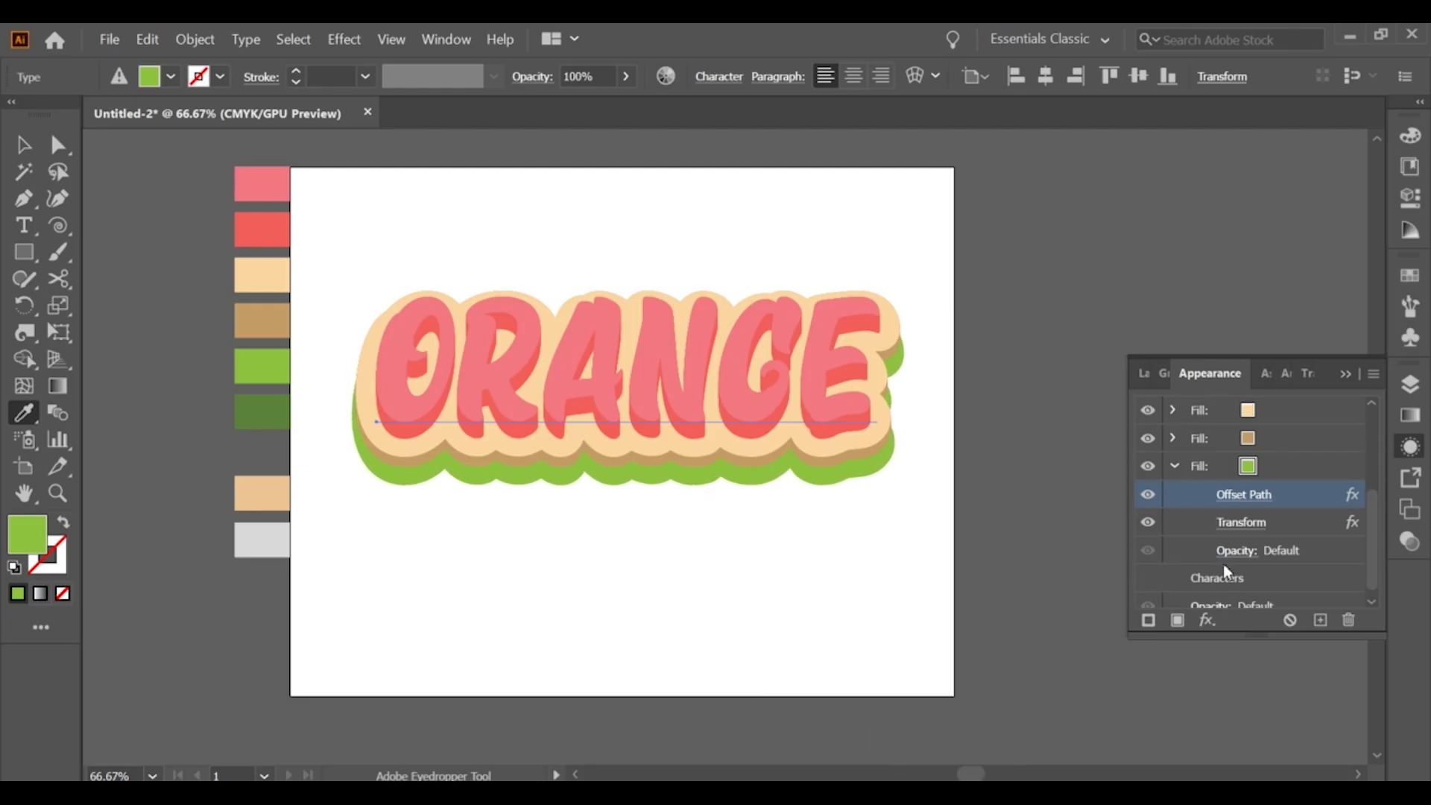
Step: Reduce the vertical move in the green fill's Transform effect to 22 pt
left_click(1242, 523)
left_click(1319, 359)
key("Down")
key("Down")
key("Down")
key("Down")
key("Down")
key("Down")
key("Down")
key("Down")
key("Down")
key("Down")
key("Down")
key("Down")
key("Down")
key("Down")
key("Down")
key("Down")
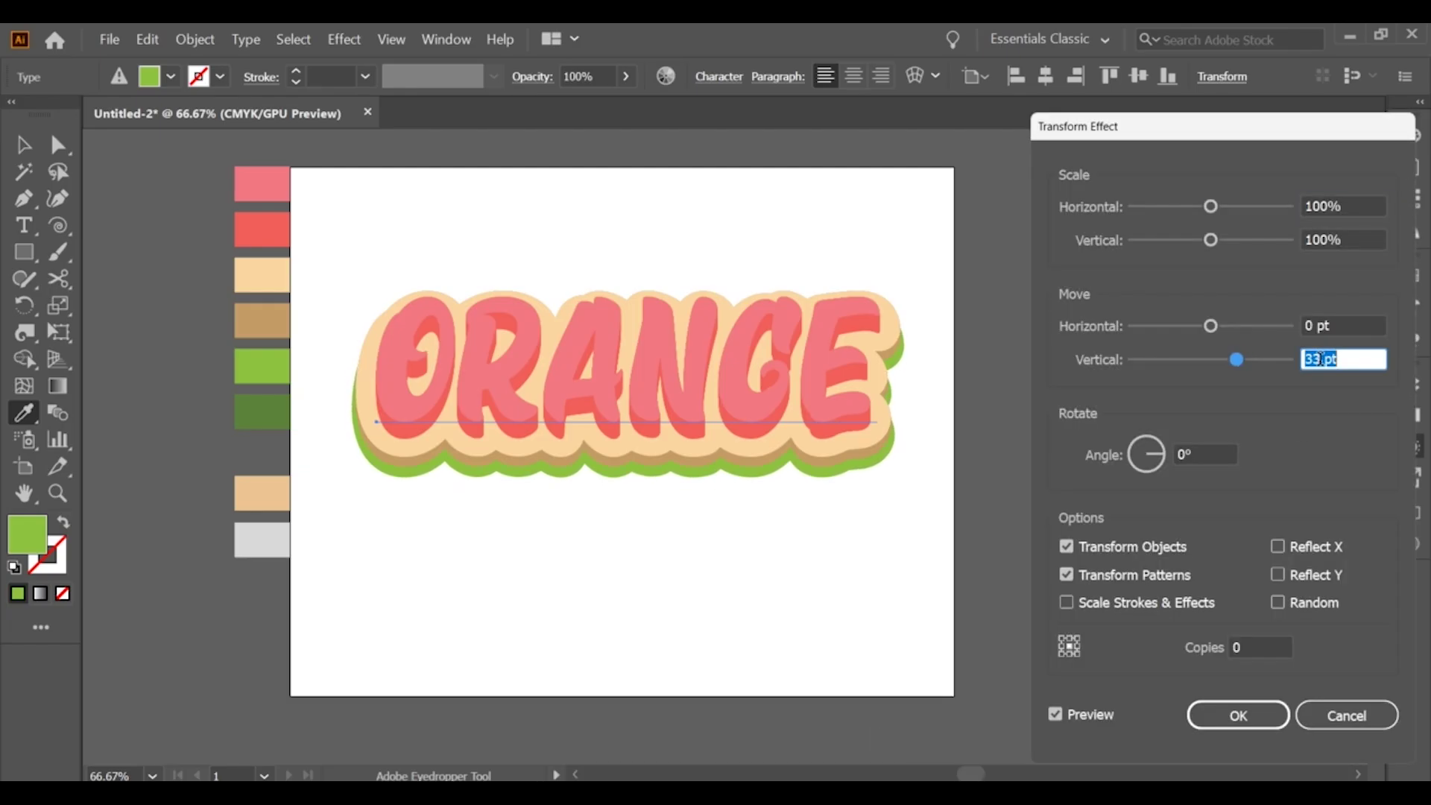
key("Down")
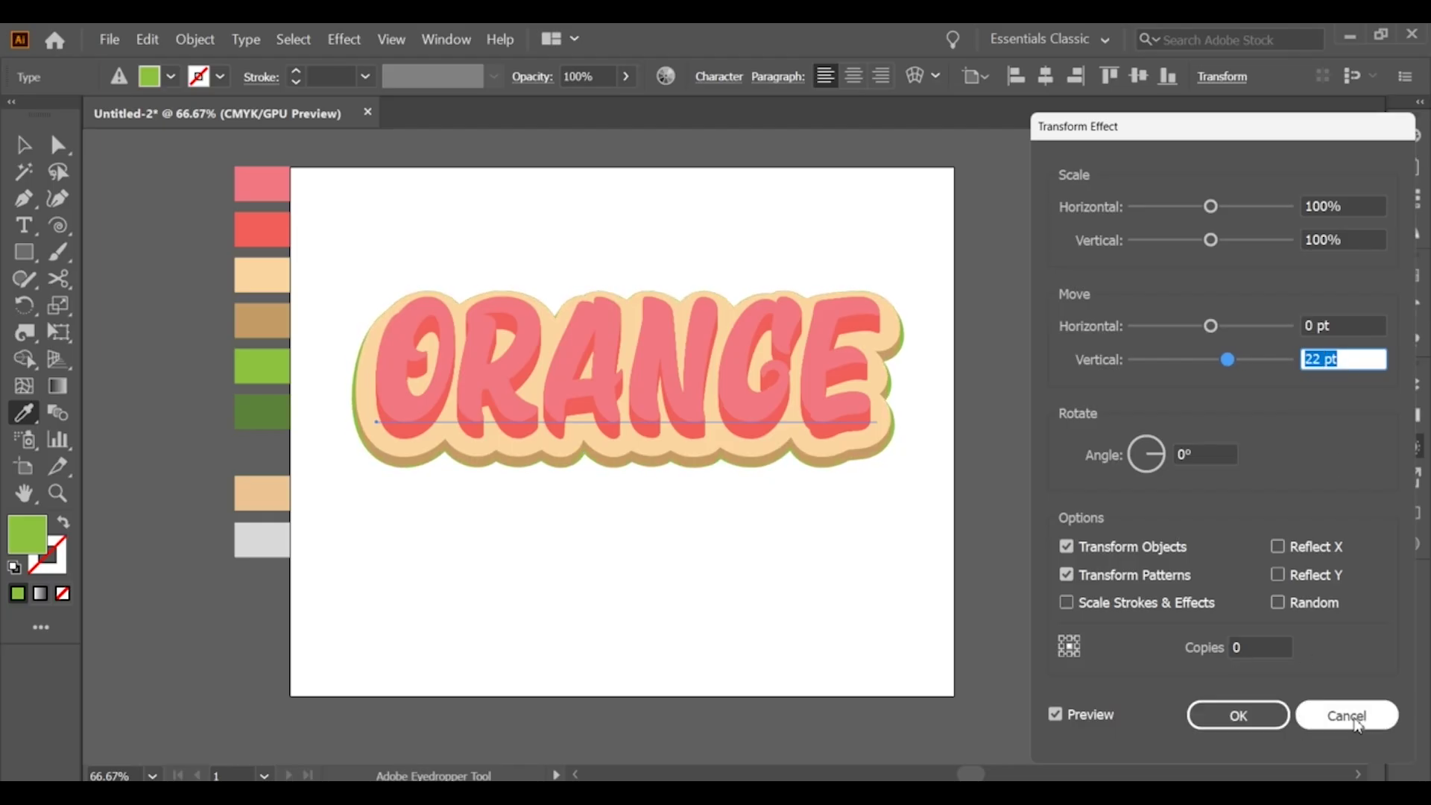
left_click(1238, 716)
Step: Increase the light green fill's Offset Path distance to about 33 pt, keeping round joins
left_click(1242, 495)
key("Up")
key("Up")
key("Up")
key("Up")
key("Up")
key("Up")
key("Up")
key("Up")
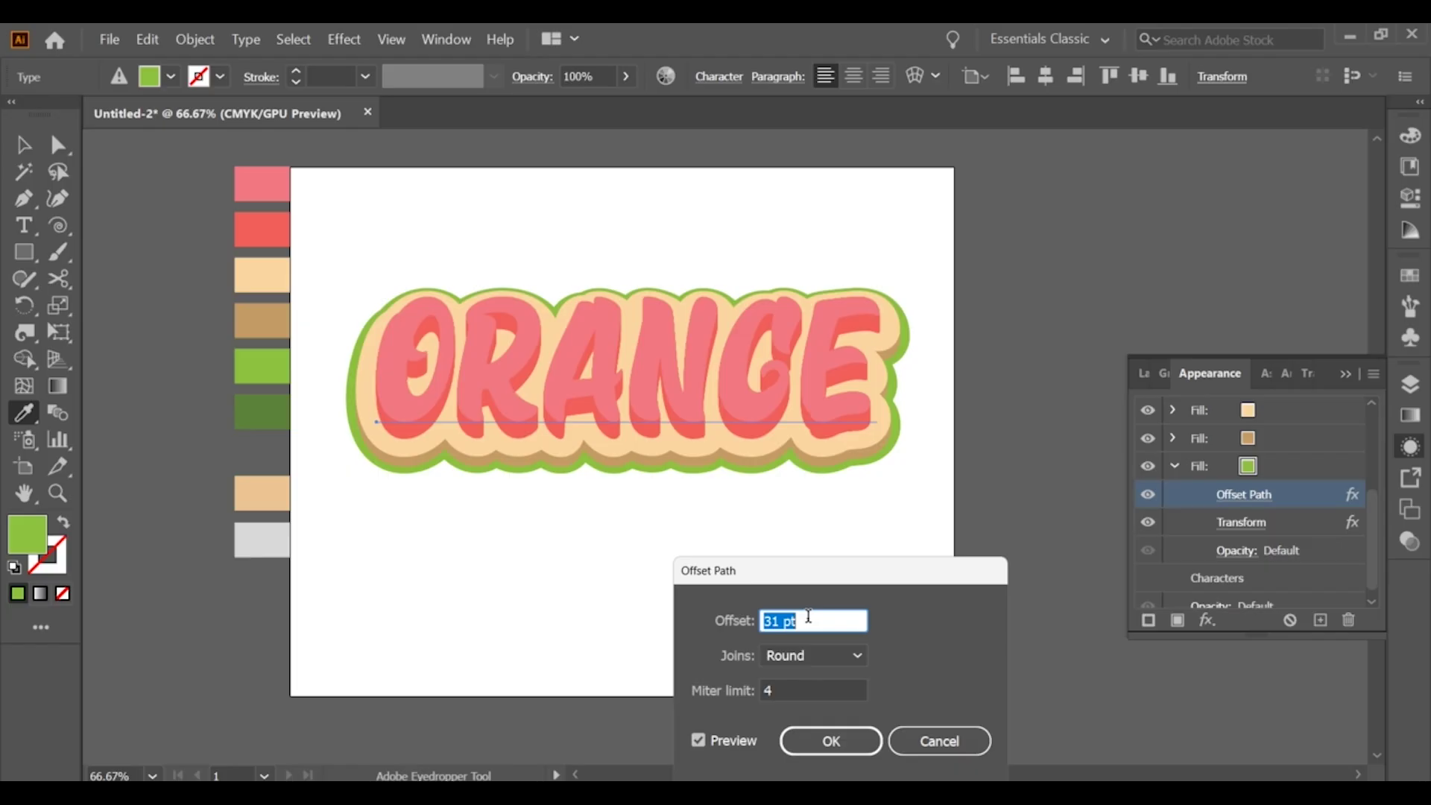
key("Up")
key("Down")
key("Down")
key("Down")
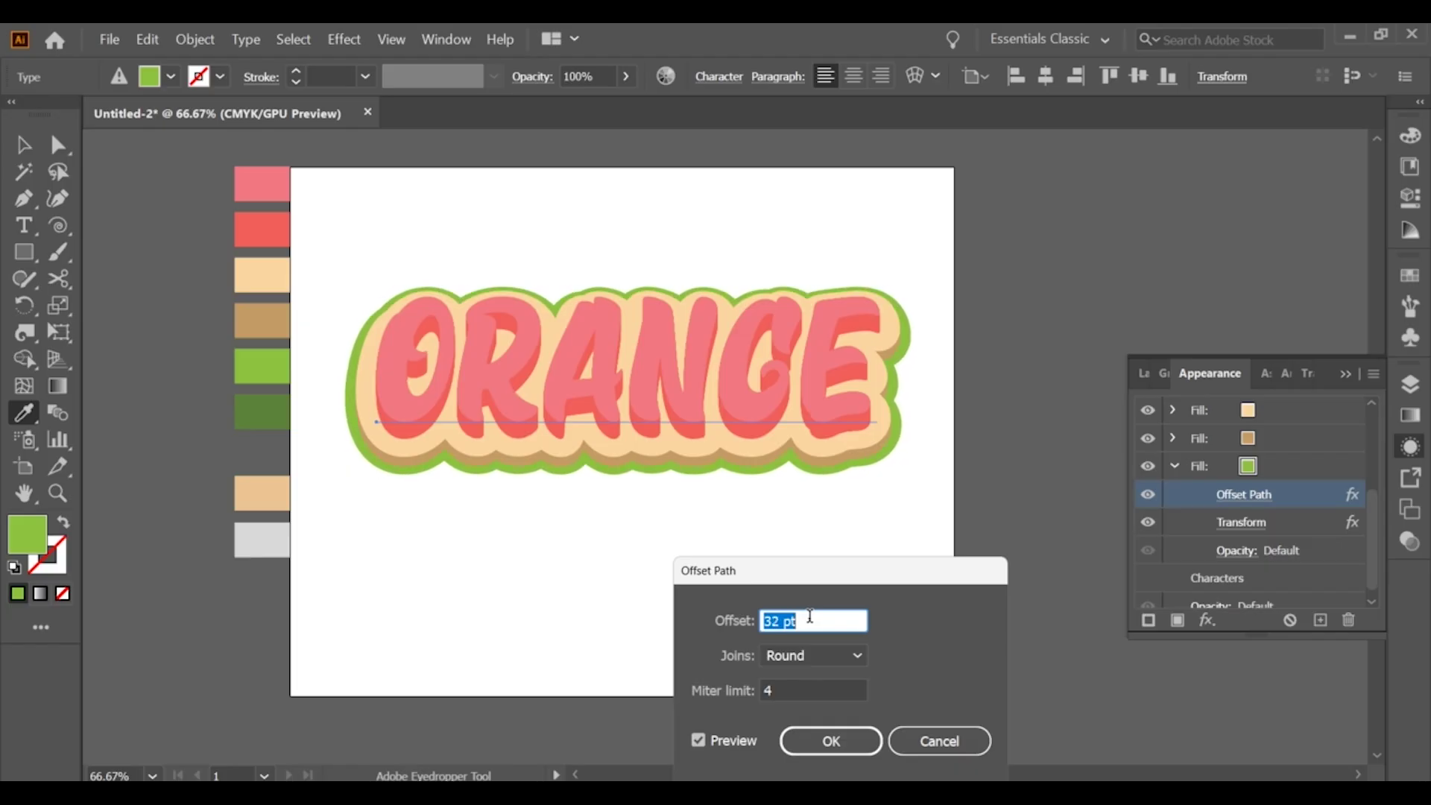
key("Up")
key("Up")
key("Up")
key("Up")
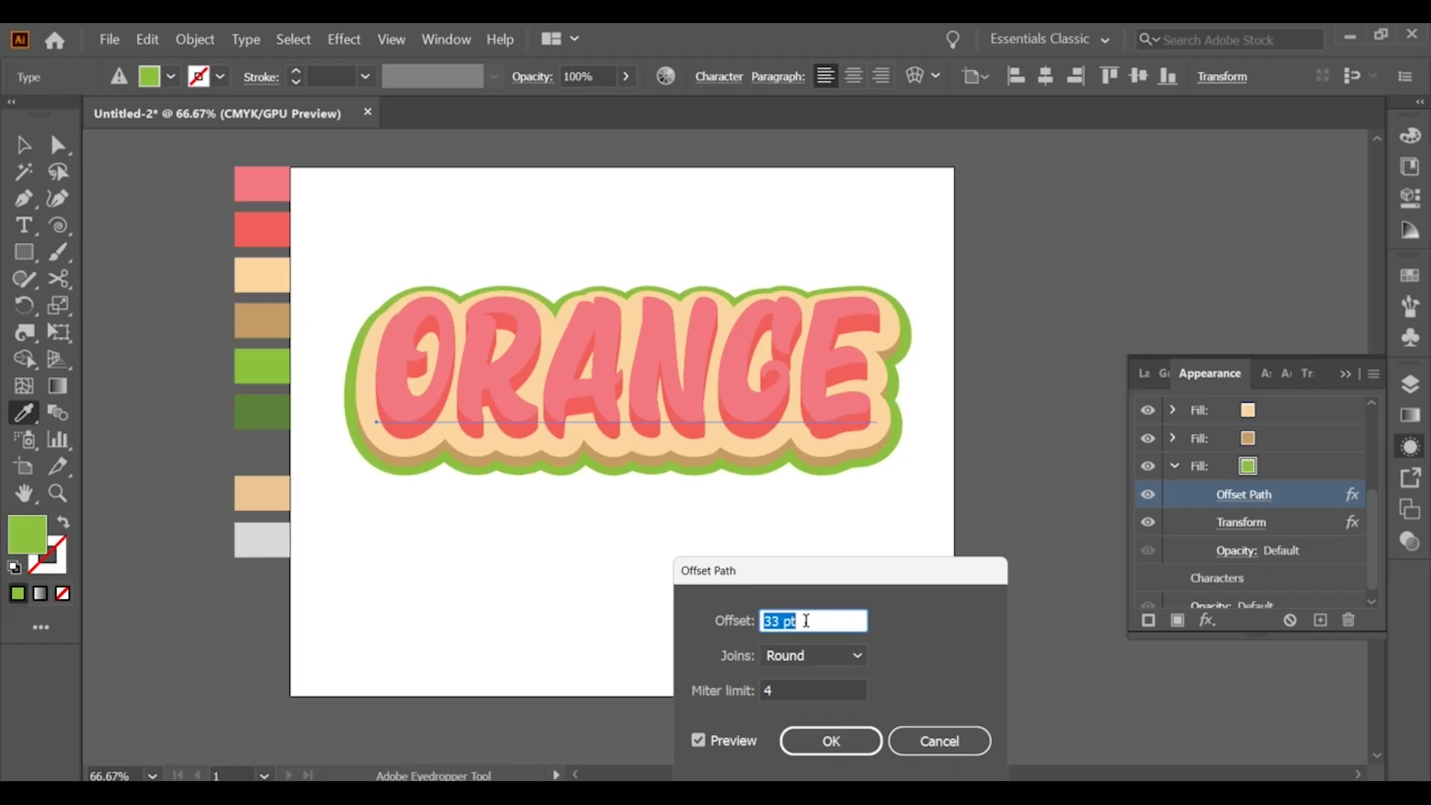
left_click(826, 741)
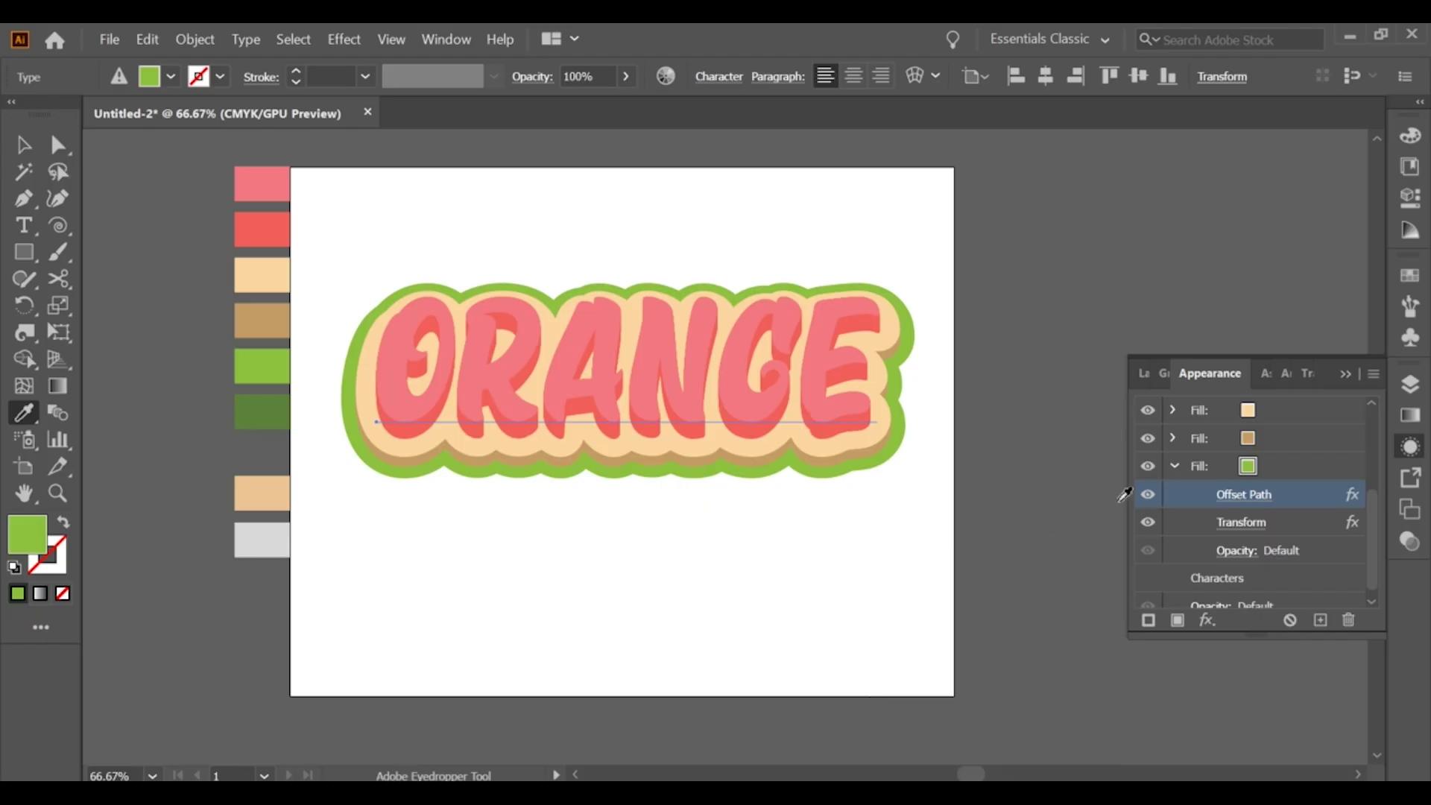
Step: Duplicate the light green fill and recolour the lower copy with the dark green swatch
left_click(1174, 466)
left_click(1275, 548)
left_click(1320, 620)
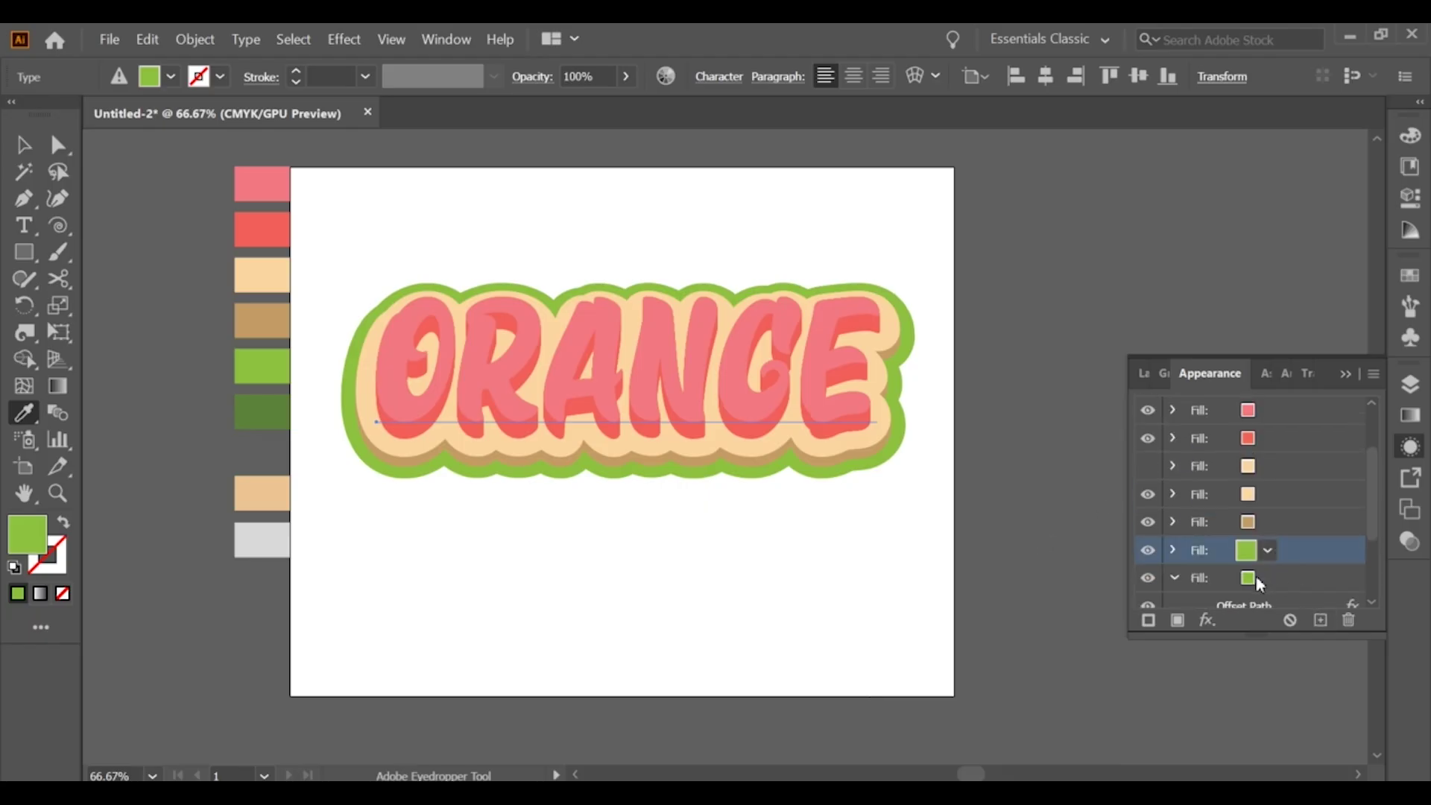
left_click(1269, 578)
left_click(262, 397)
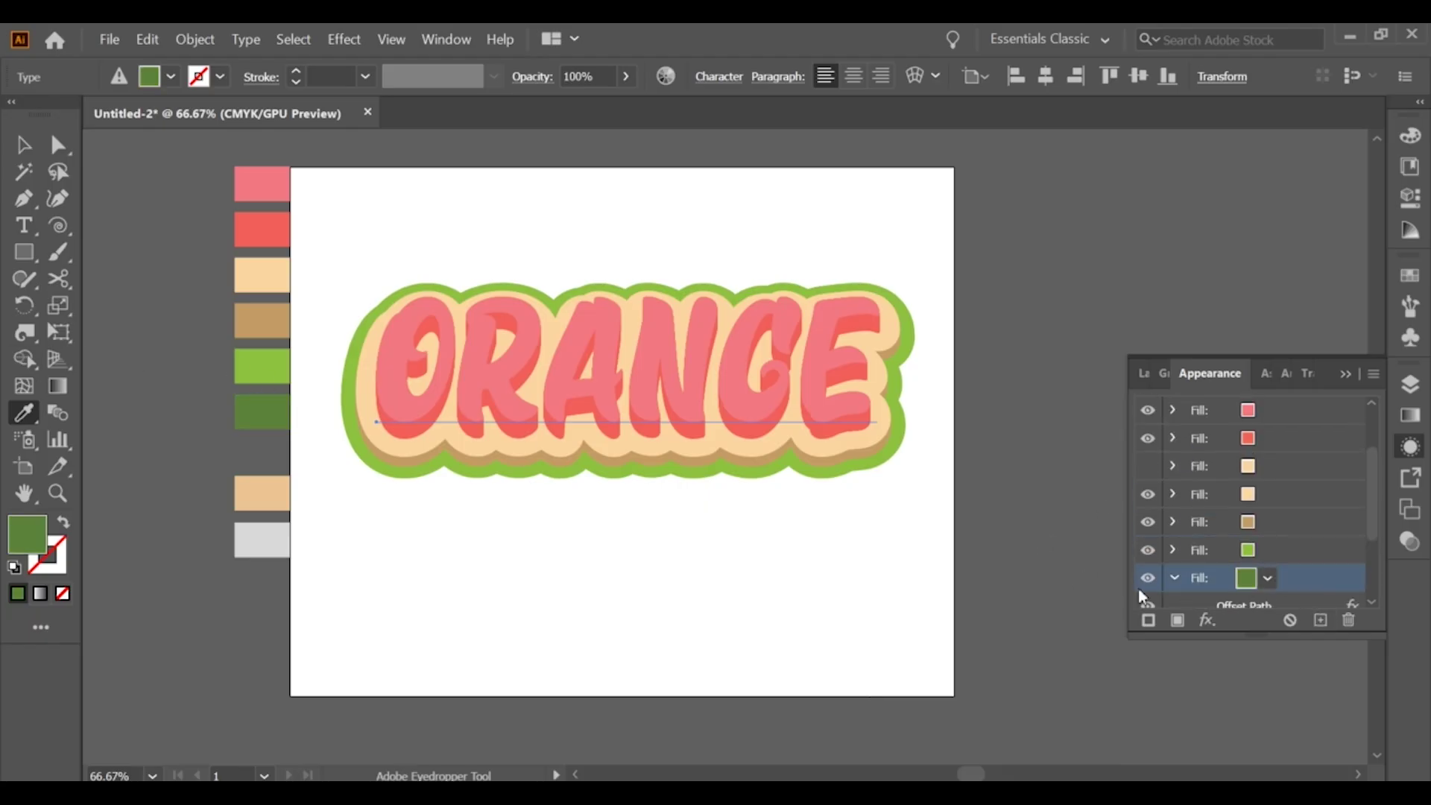
Step: Add a Transform effect with a vertical move of 0.5 pt to the dark green fill
left_click(1205, 622)
mouse_move(1261, 261)
left_click(1095, 317)
left_click(807, 456)
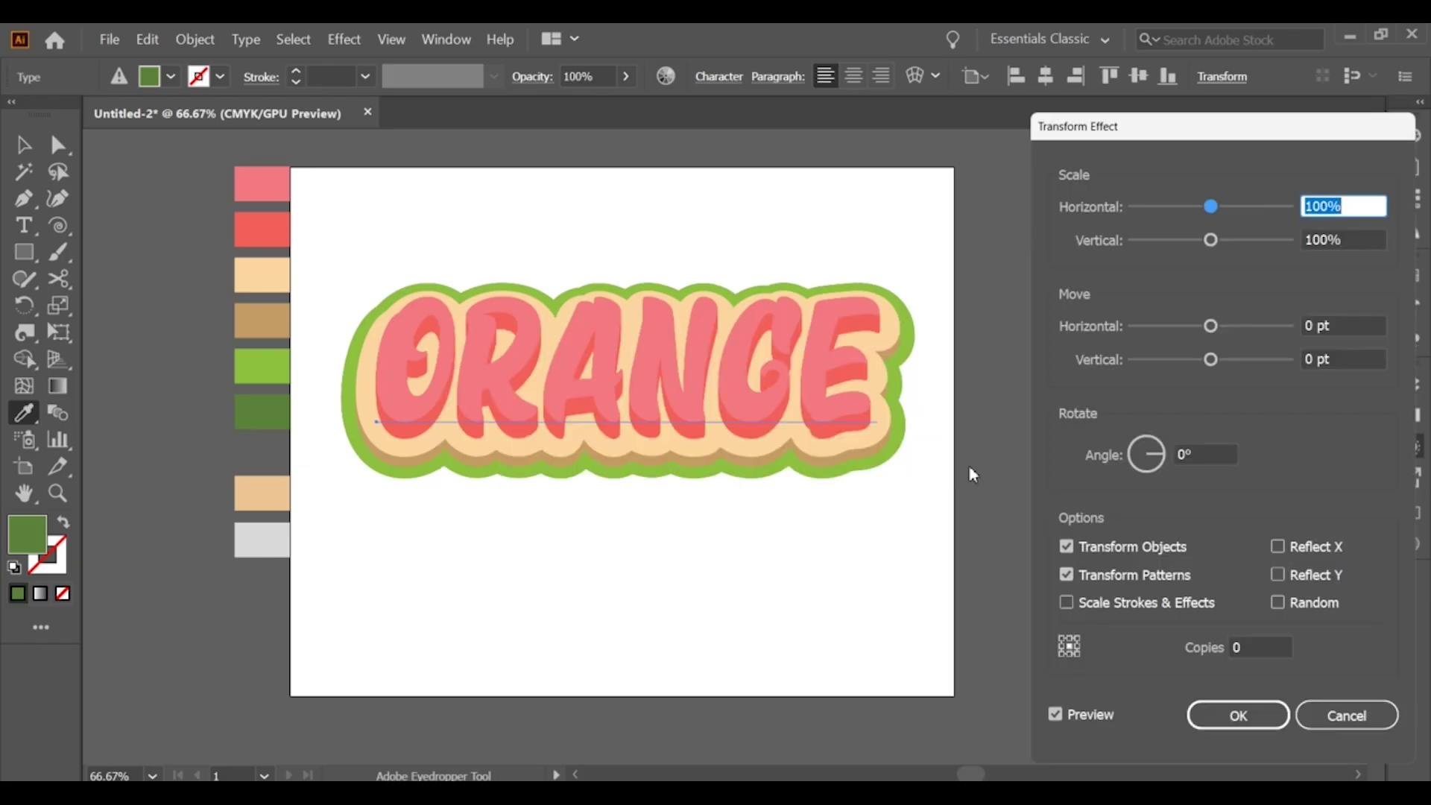
left_click(1326, 358)
double_click(1326, 358)
type(".5")
Step: Set the copies in the dark green fill's new Transform effect to about 32 and apply it
left_click(1243, 646)
key("Up")
key("Up")
key("Up")
key("Up")
key("Up")
key("Up")
key("Up")
key("Up")
key("Up")
key("Up")
key("Up")
key("Up")
key("Up")
key("Up")
key("Up")
key("Up")
key("Up")
key("Up")
key("Up")
key("Up")
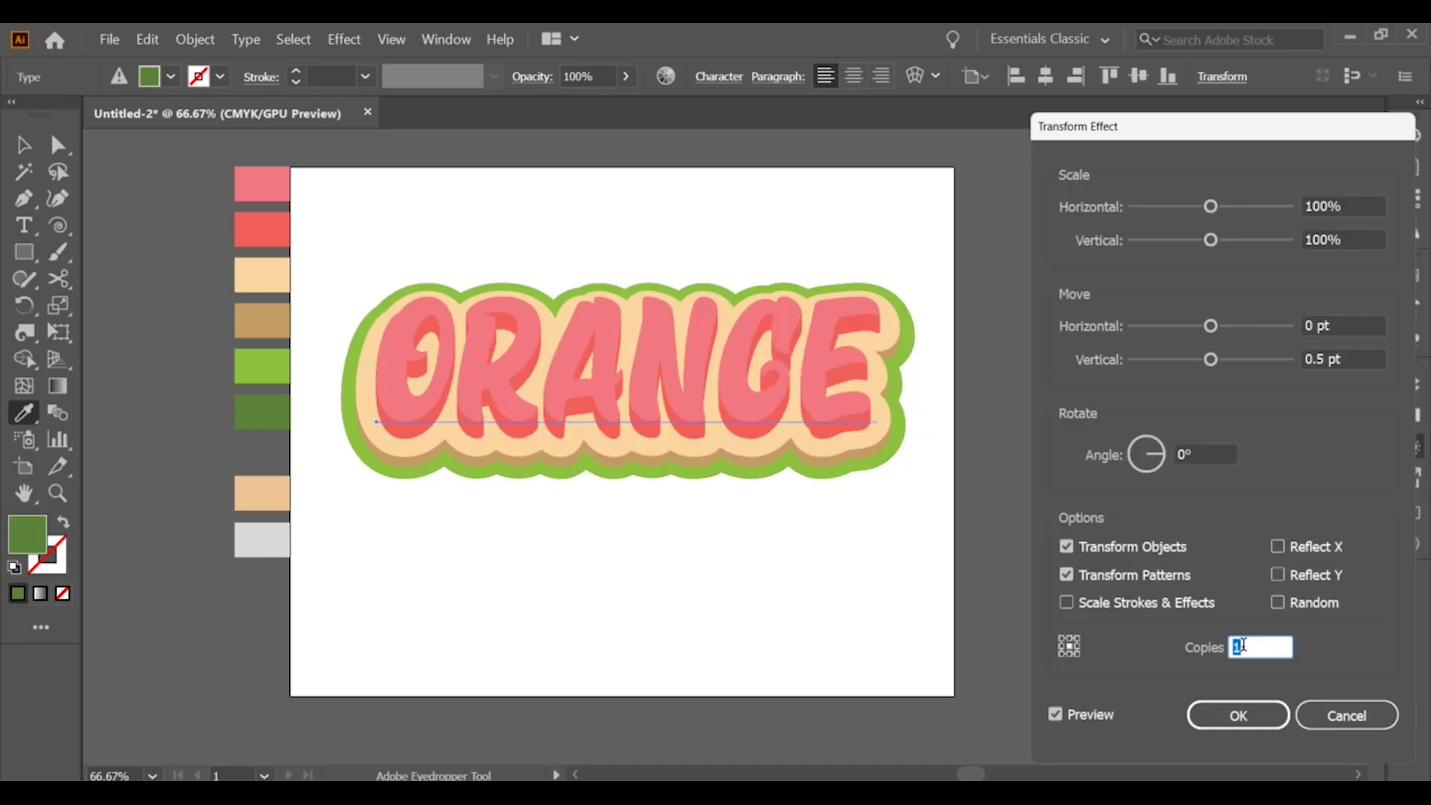
key("Up")
key("Up")
key("Up")
key("Up")
key("Up")
key("Up")
key("Up")
key("Up")
key("Up")
key("Up")
key("Up")
key("Up")
key("Up")
key("Up")
key("Up")
key("Up")
key("Up")
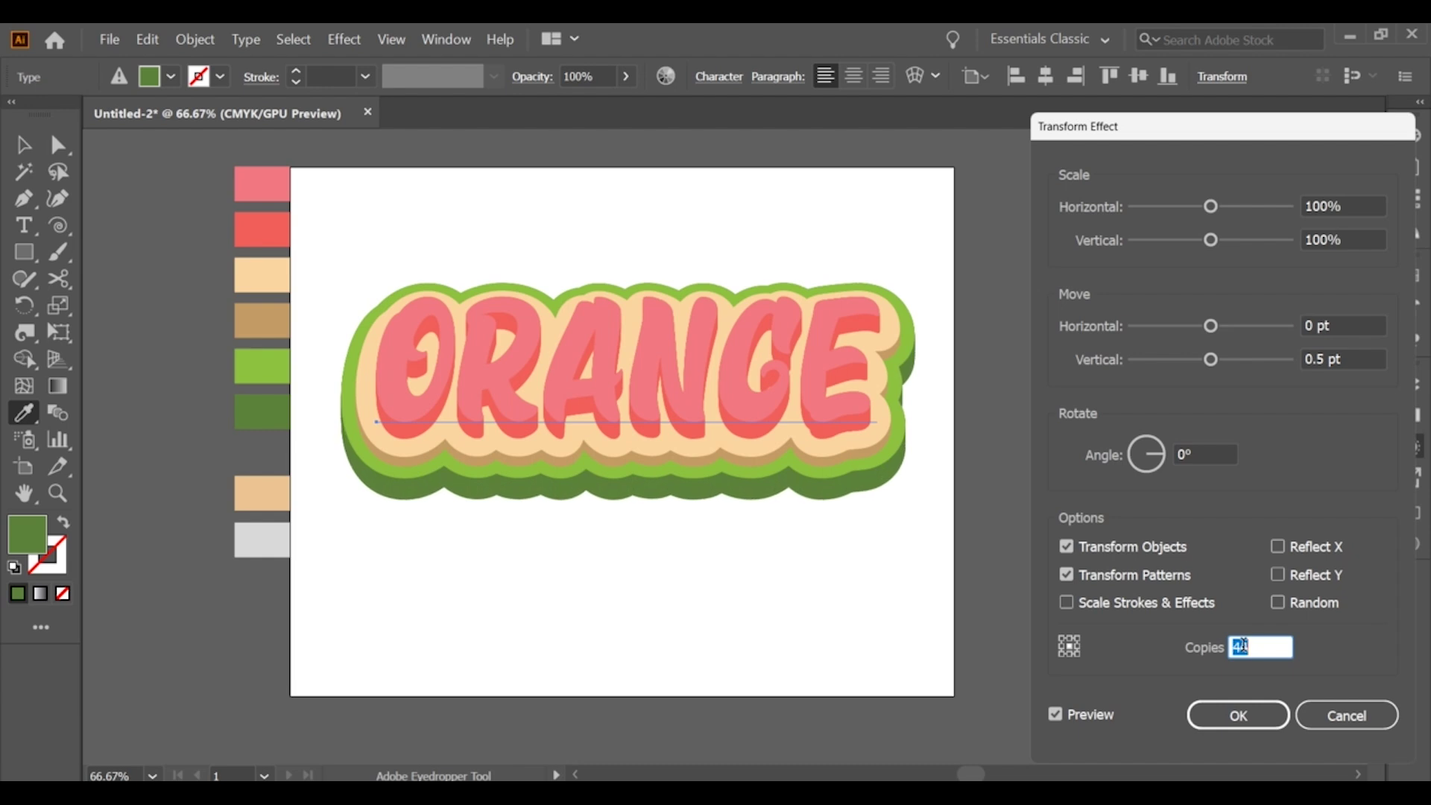
key("Up")
key("Up")
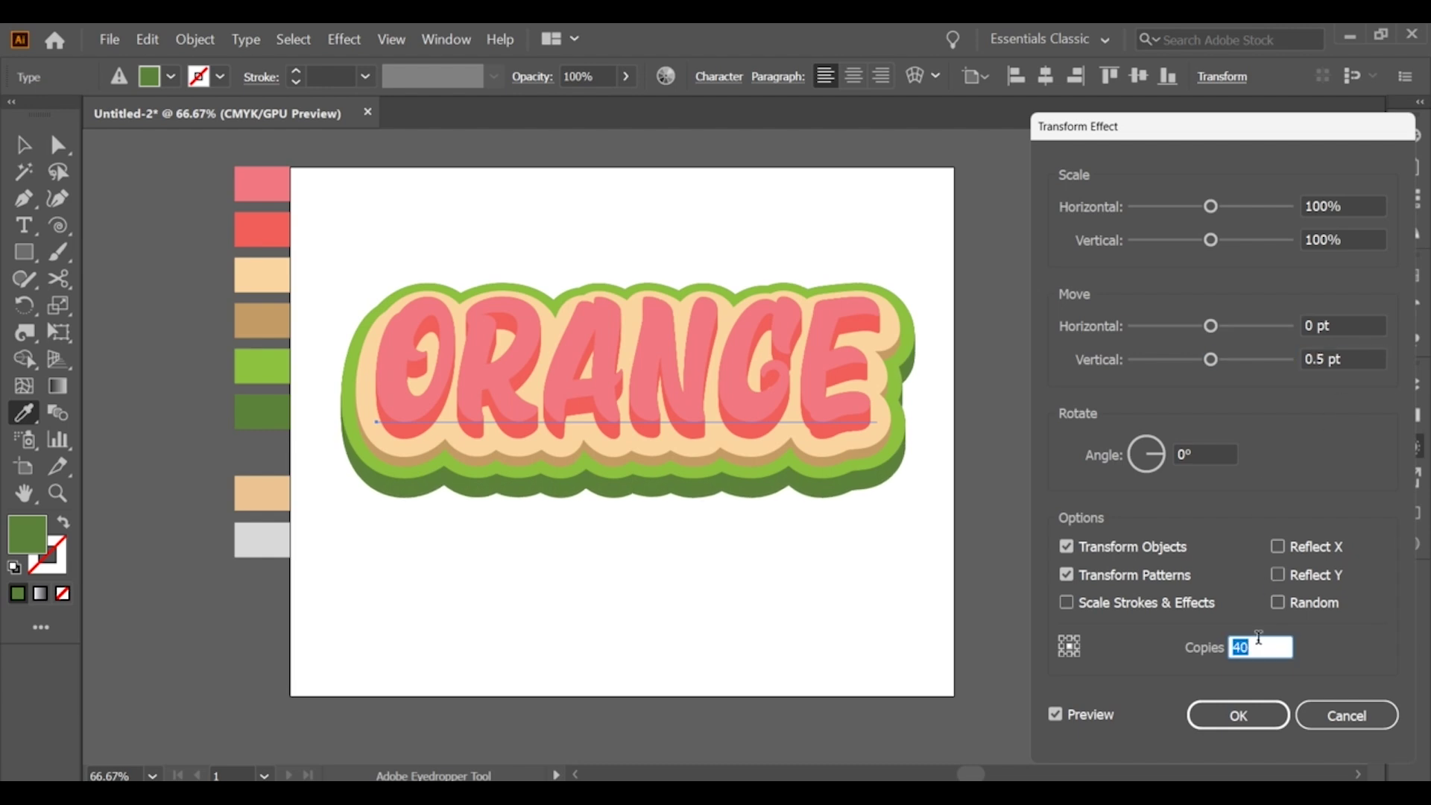
scroll(1268, 646, "down", 17)
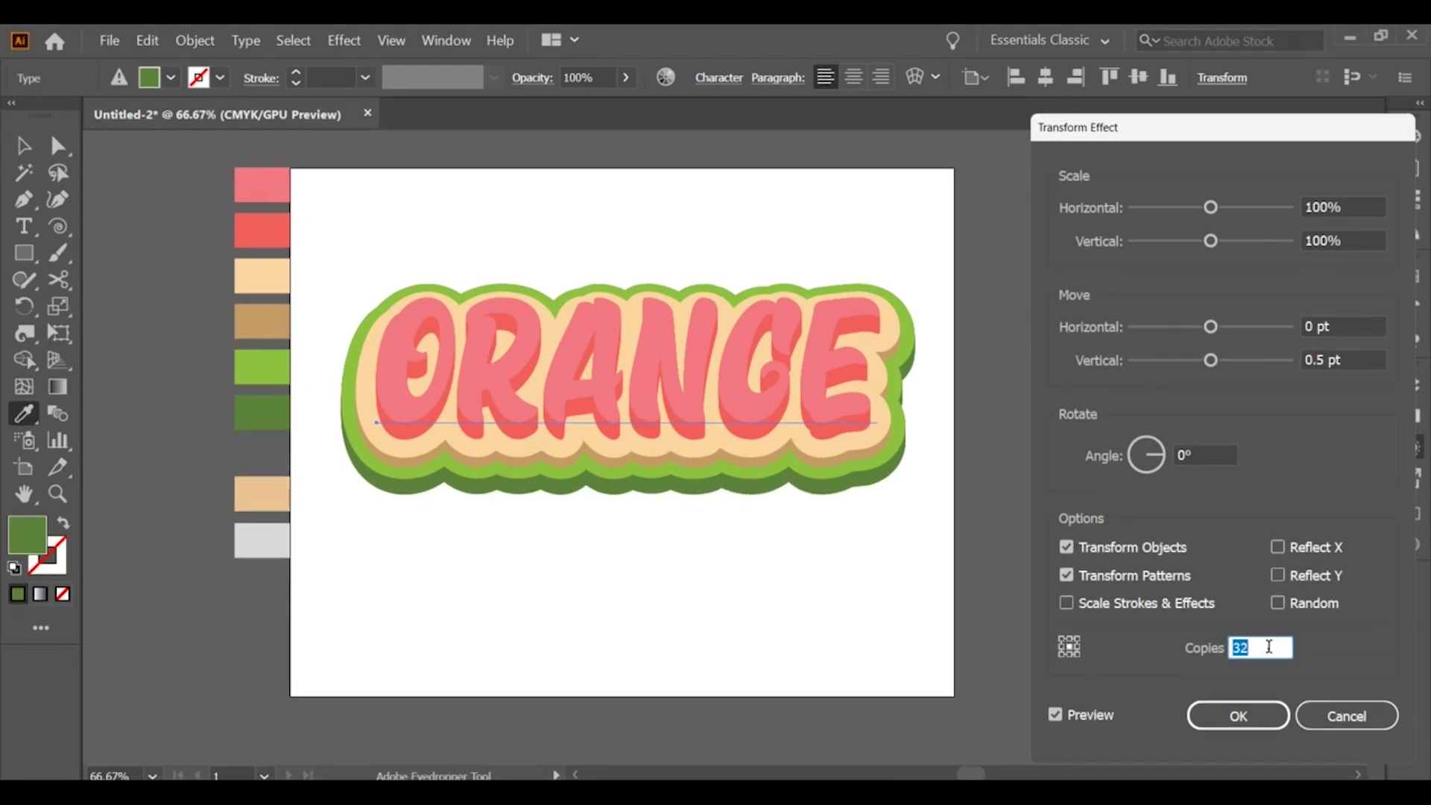
left_click(1254, 717)
Step: Make the hidden peach fill beneath the red fill visible and recolour it black
left_click(1207, 466)
left_click(1148, 466)
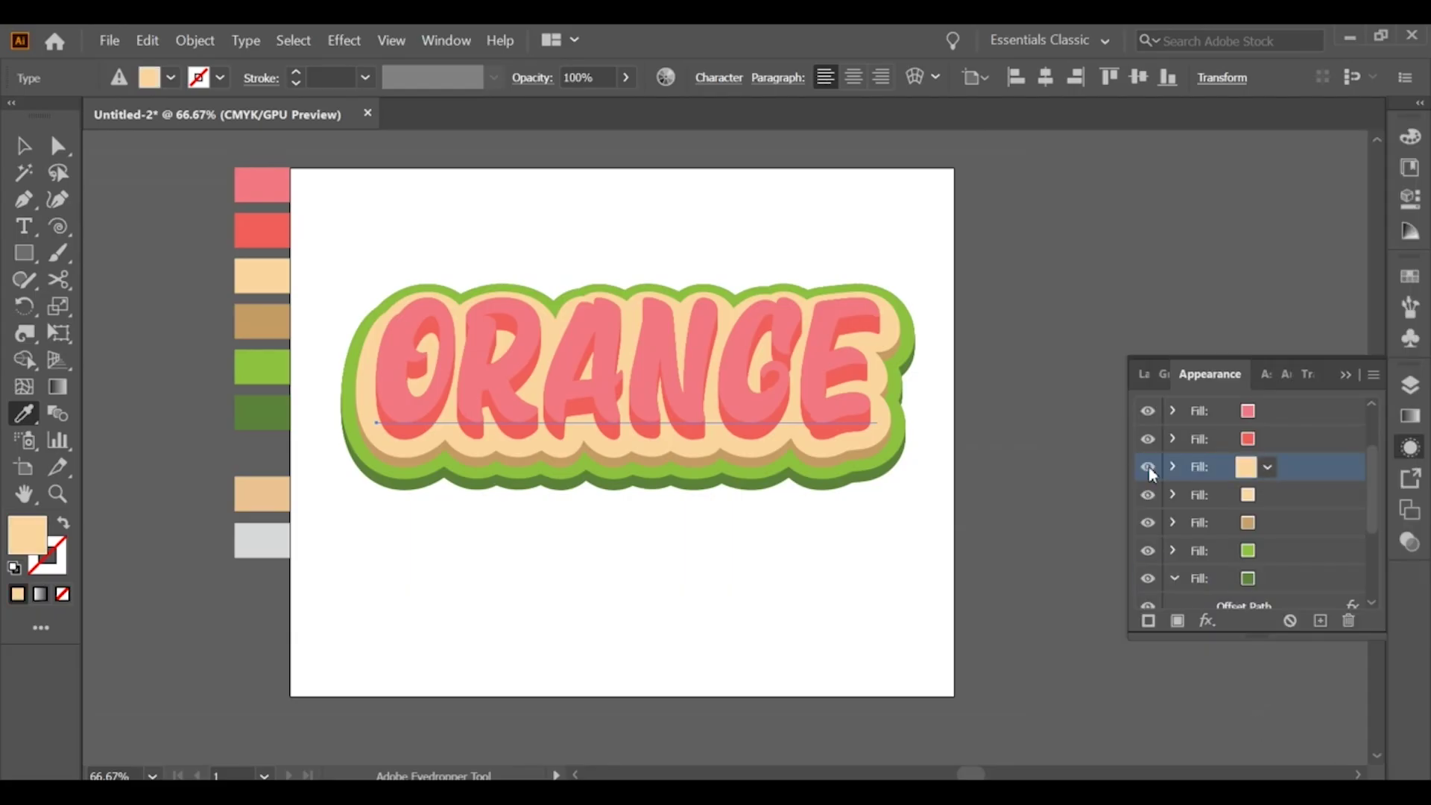
left_click(1266, 466)
left_click(1077, 506)
Step: Apply a Gaussian Blur with a radius of 18 pixels to the black fill
left_click(1174, 467)
left_click(1207, 620)
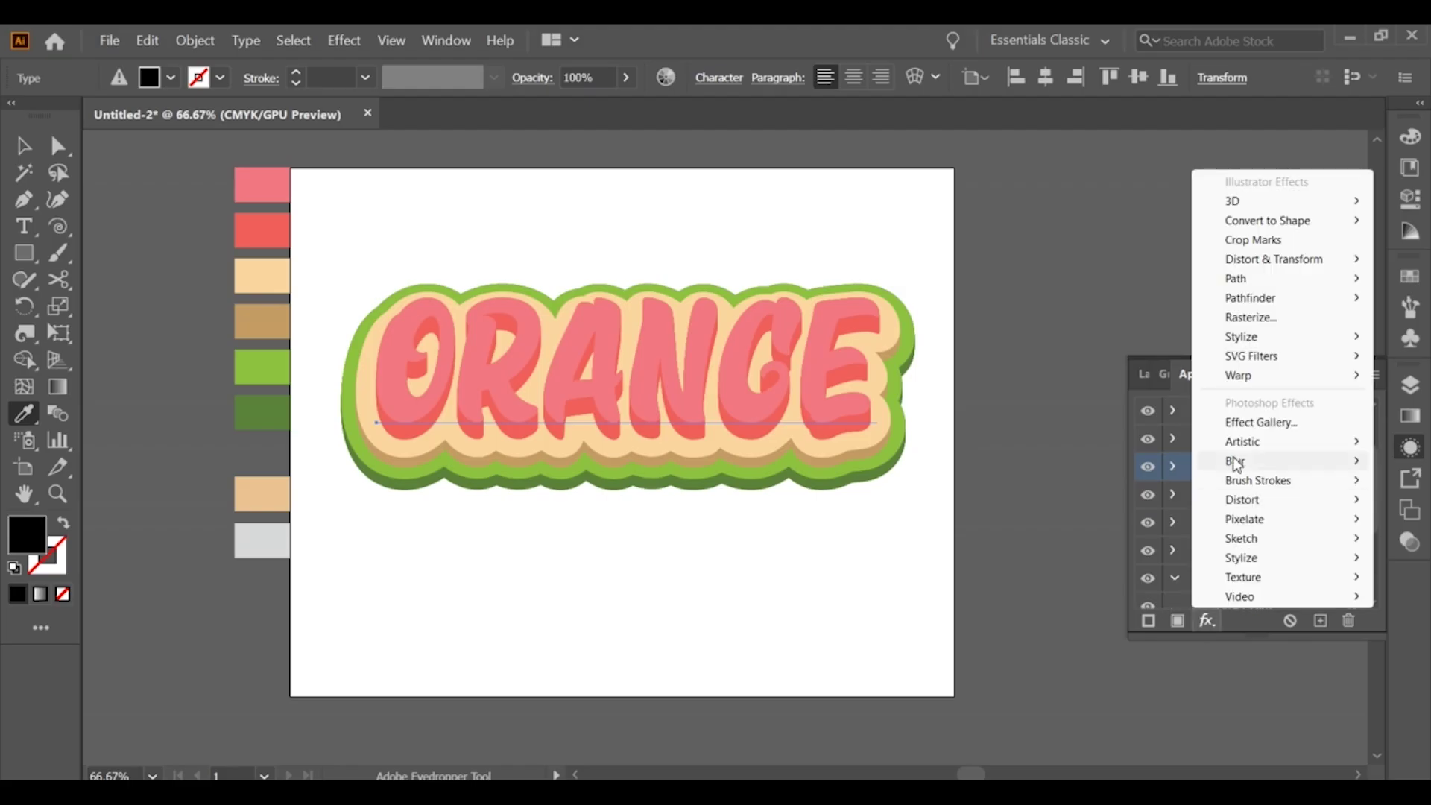
mouse_move(1248, 363)
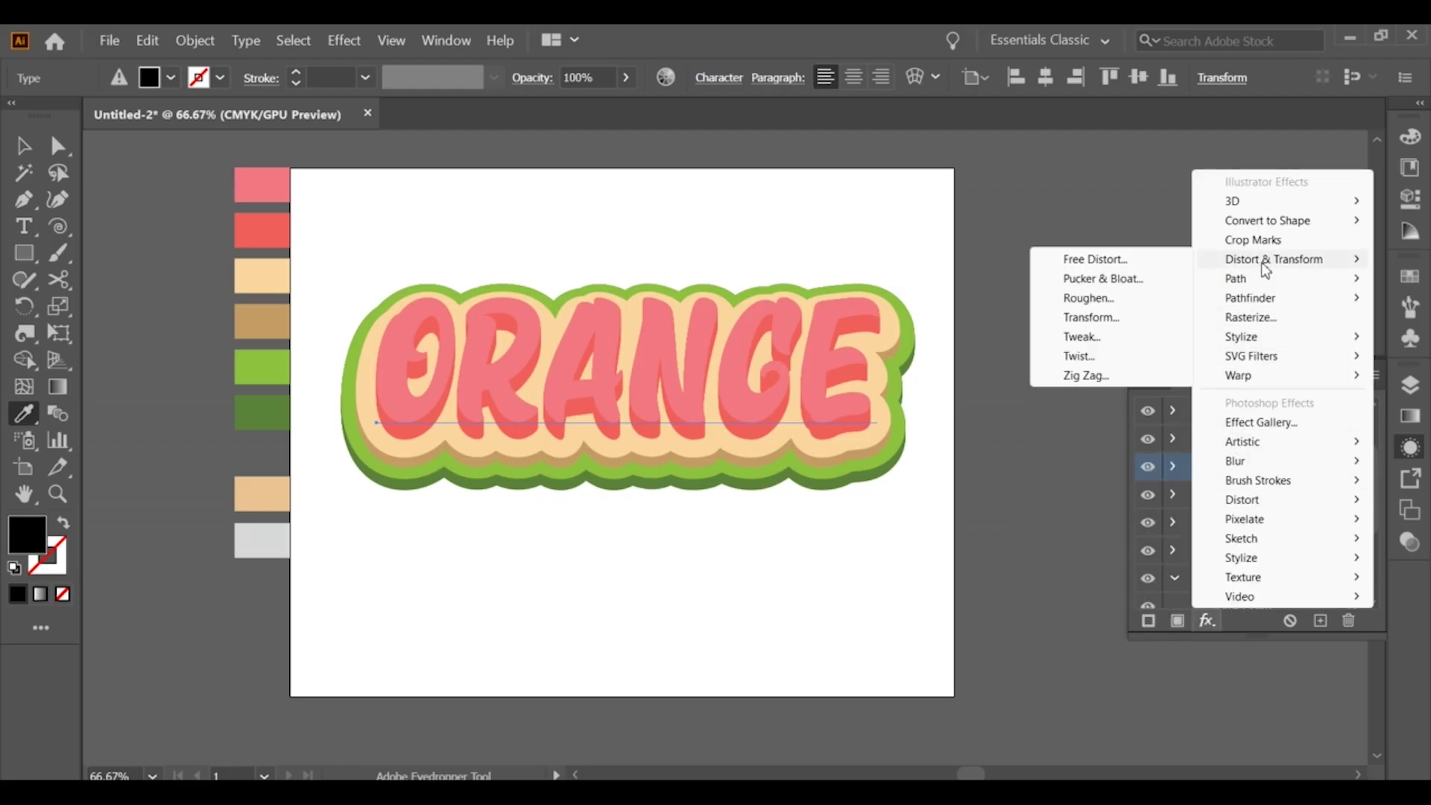
mouse_move(1252, 464)
left_click(1108, 462)
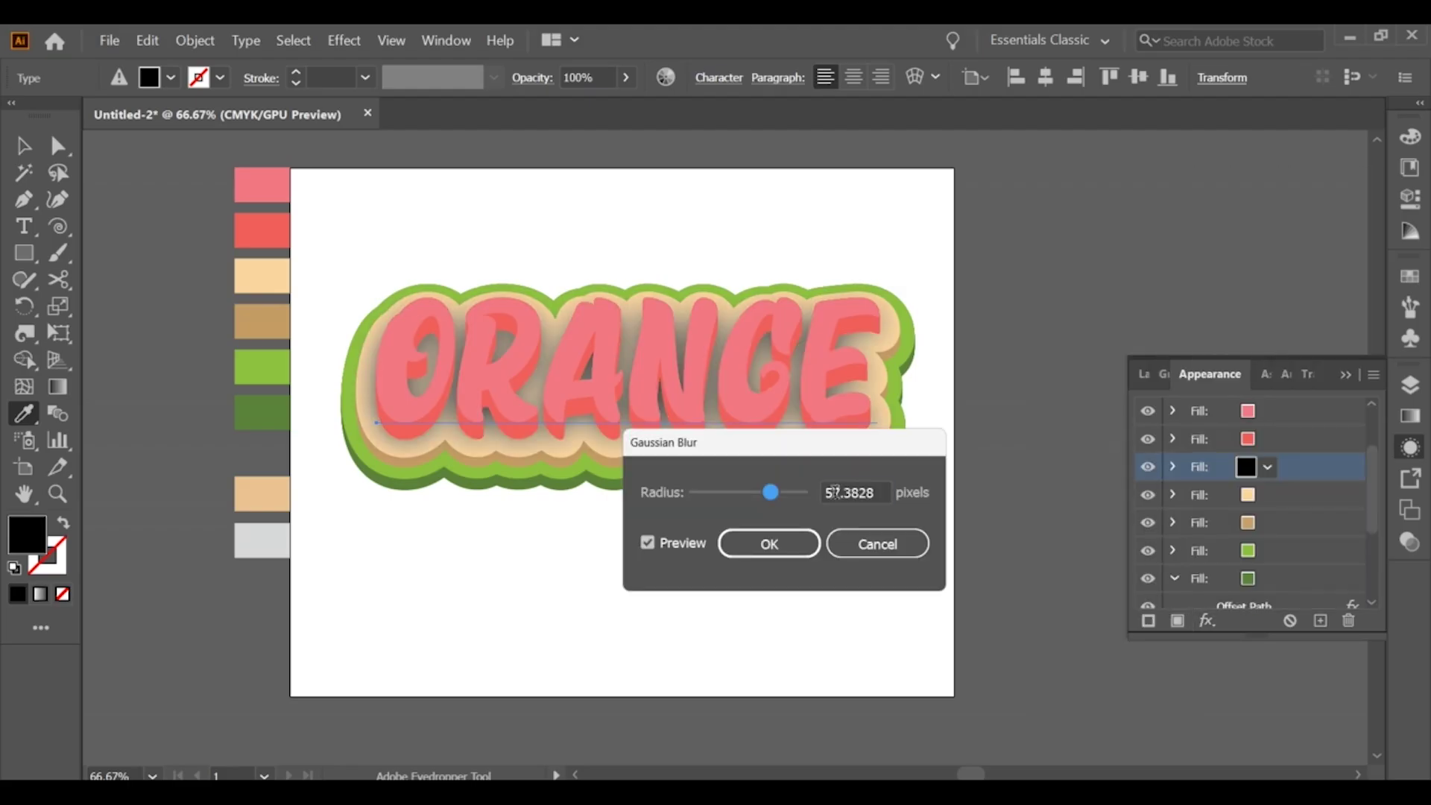
double_click(834, 491)
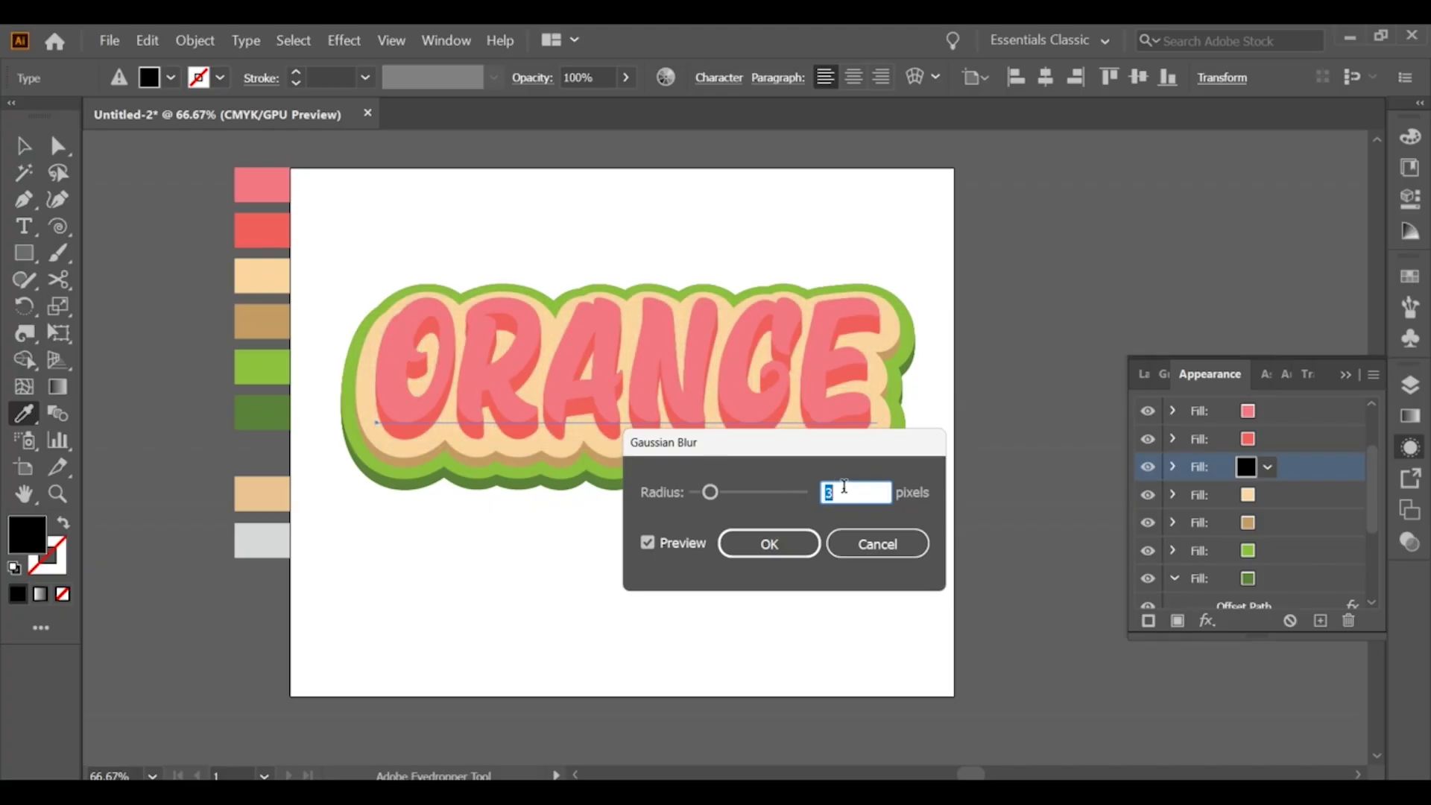
key("Up")
key("Up")
key("Up")
key("Up")
key("Up")
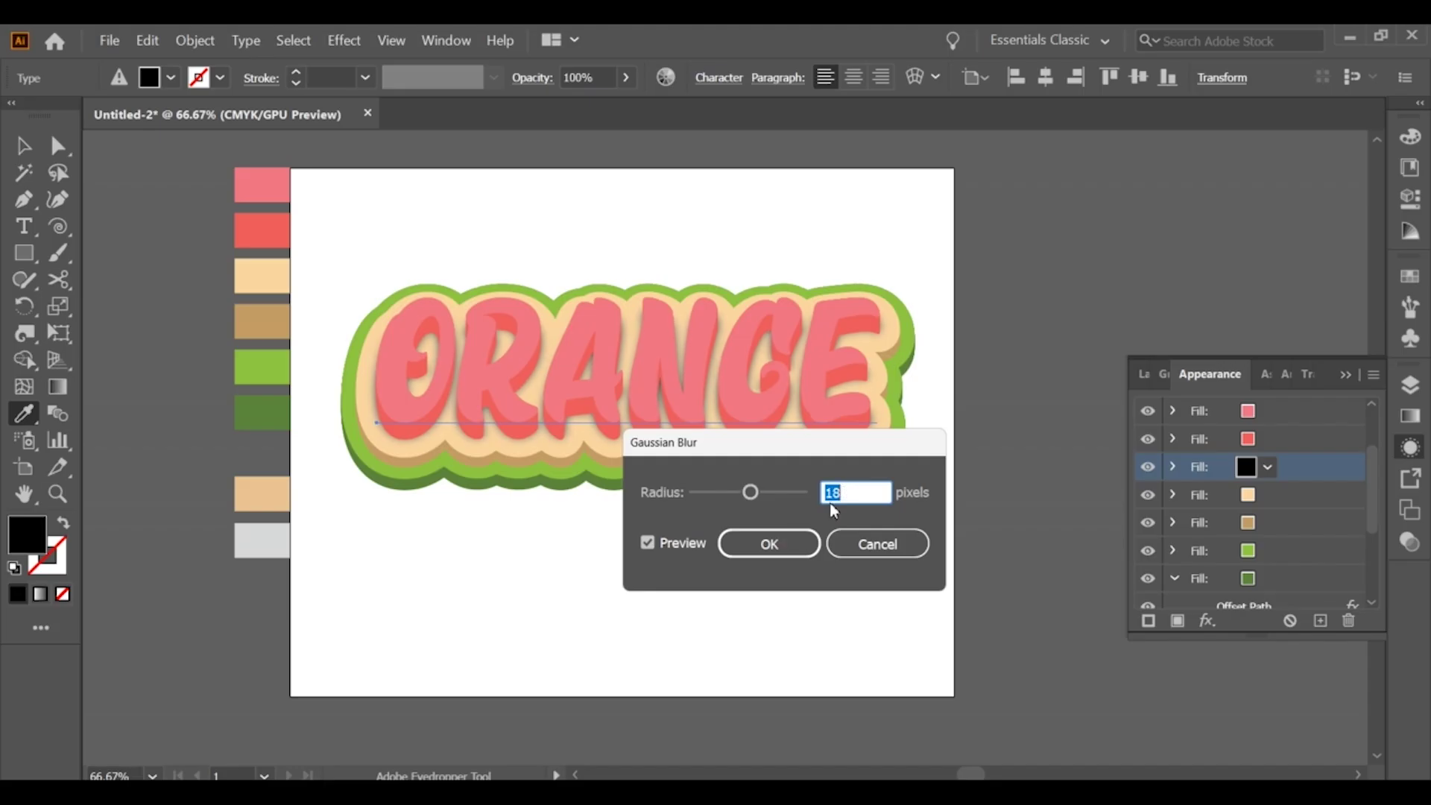
left_click(770, 544)
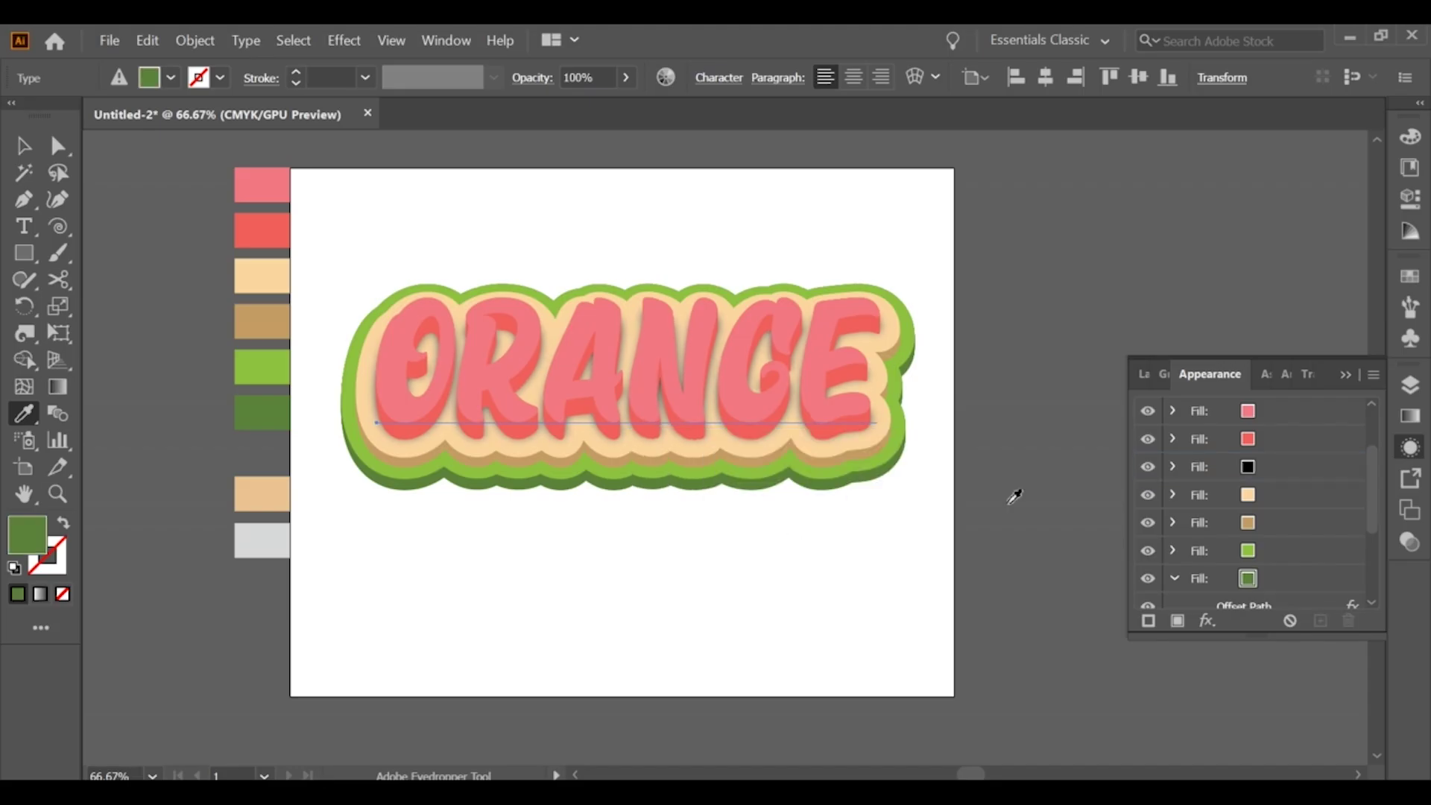
Step: Set the black fill's blending mode to Multiply and its opacity to 80%
left_click(1266, 469)
left_click(1172, 467)
left_click(1276, 551)
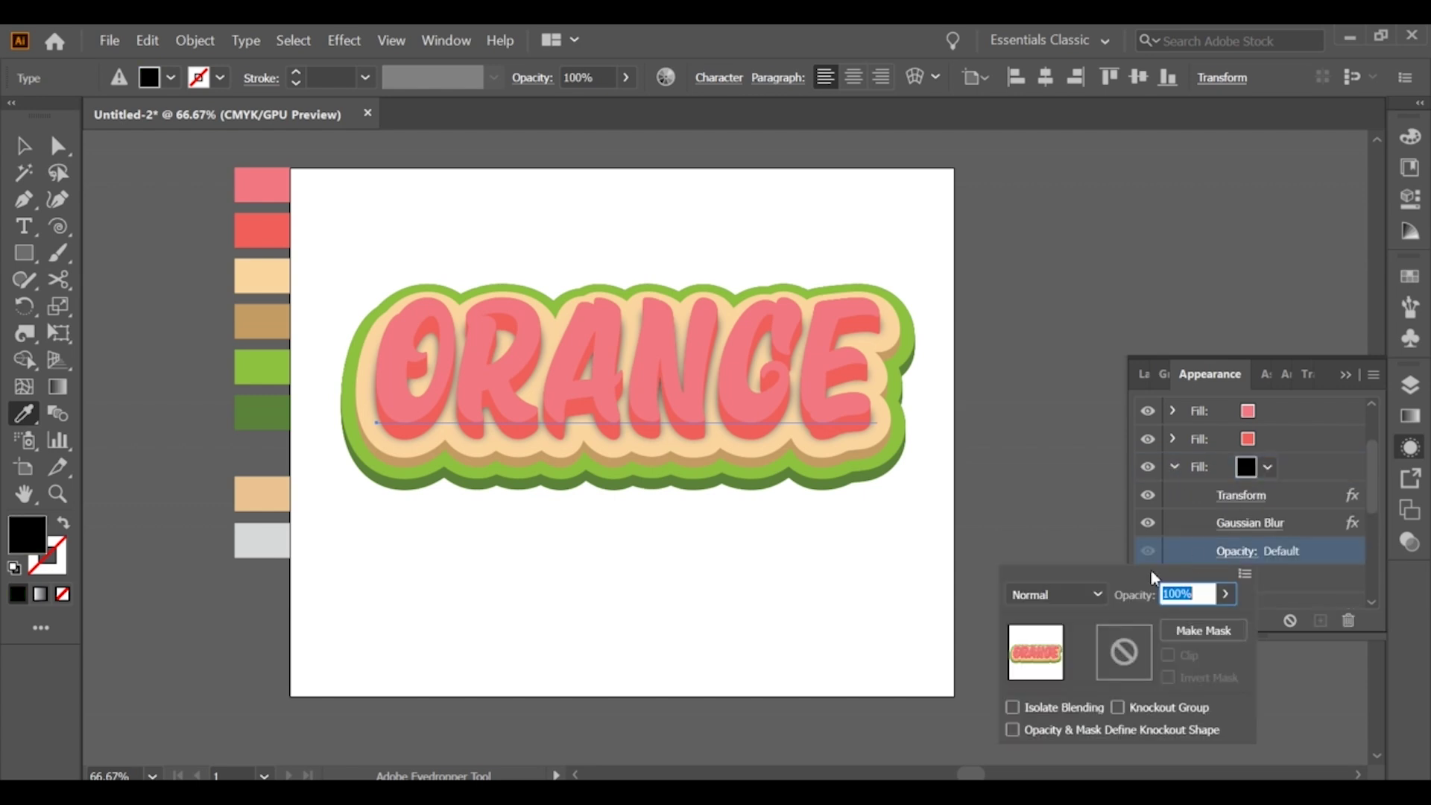
left_click(1088, 595)
left_click(1058, 316)
left_click(1181, 594)
type("97")
key("Return")
key("Down")
key("Down")
key("Down")
key("Down")
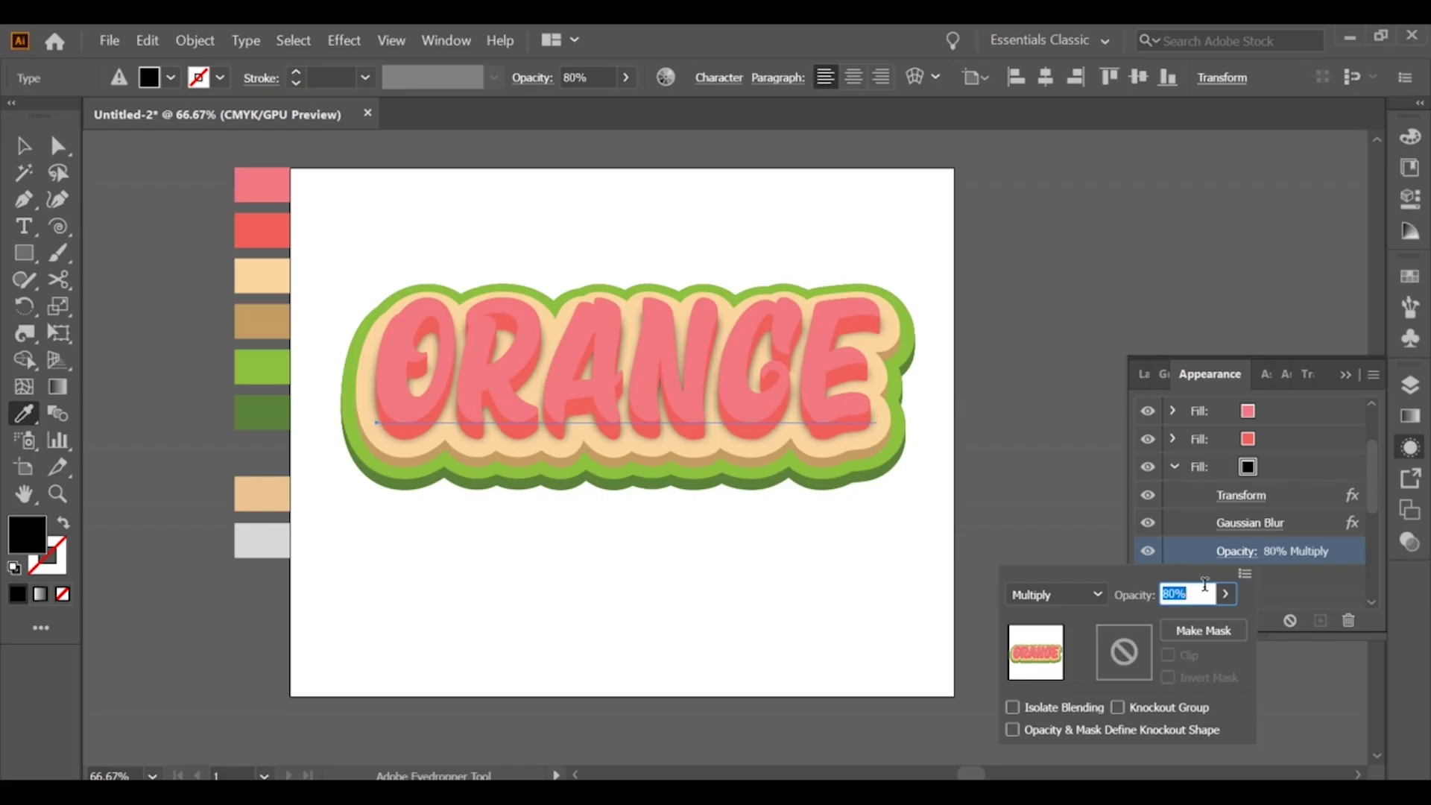
left_click(1280, 592)
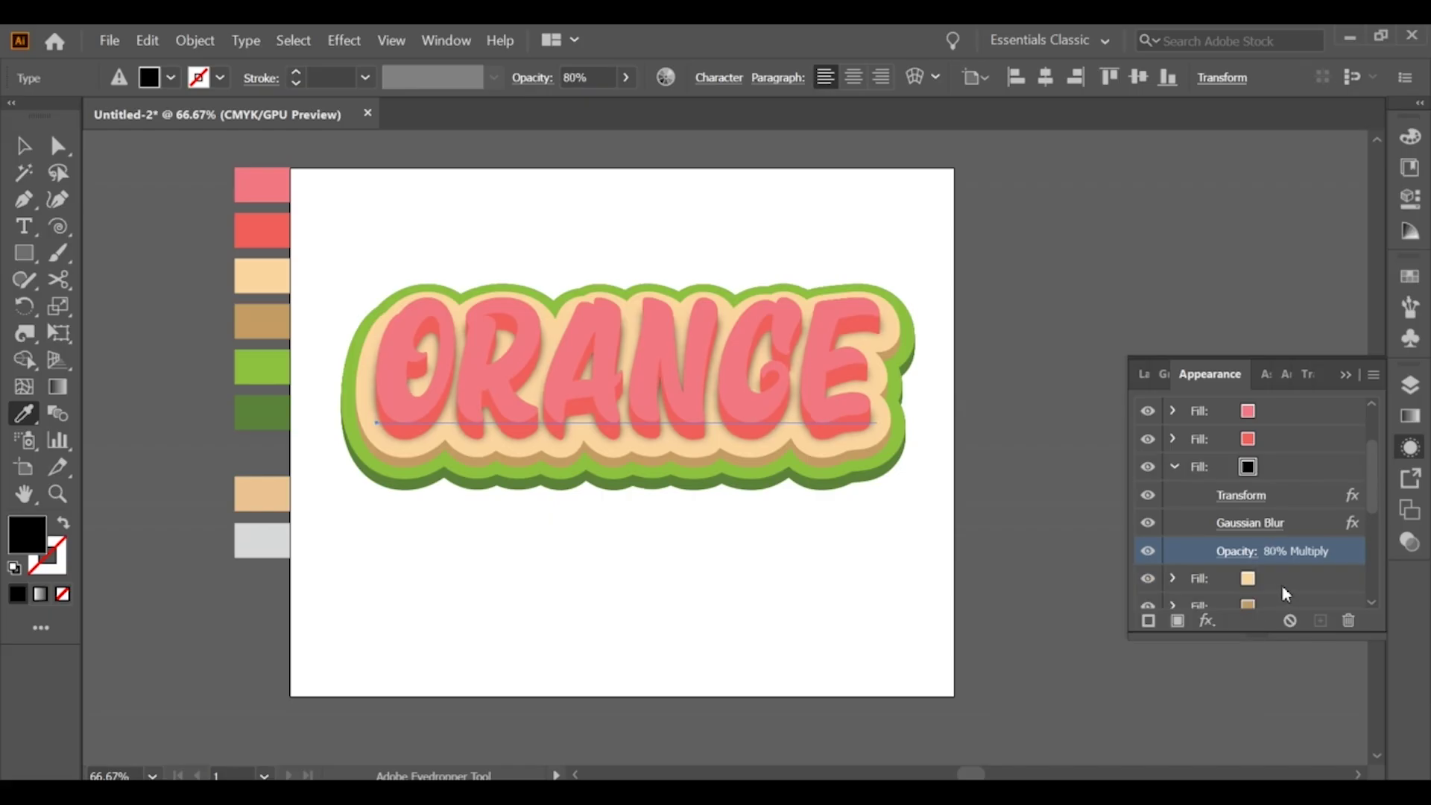
Step: Set the vertical move in the black fill's Transform effect to 26 pt
key("v")
left_click(1240, 499)
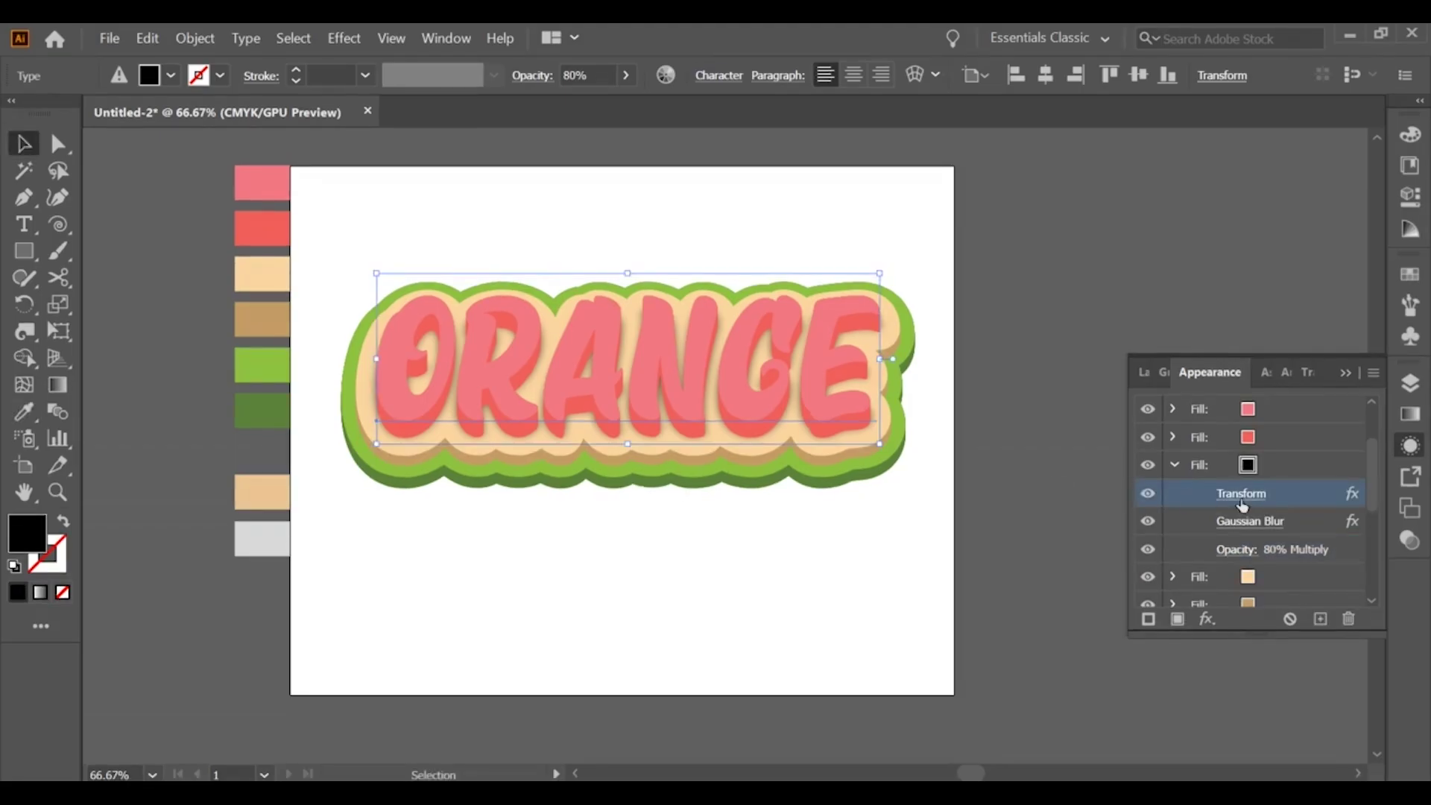
left_click(1259, 496)
left_click(1319, 357)
double_click(1320, 357)
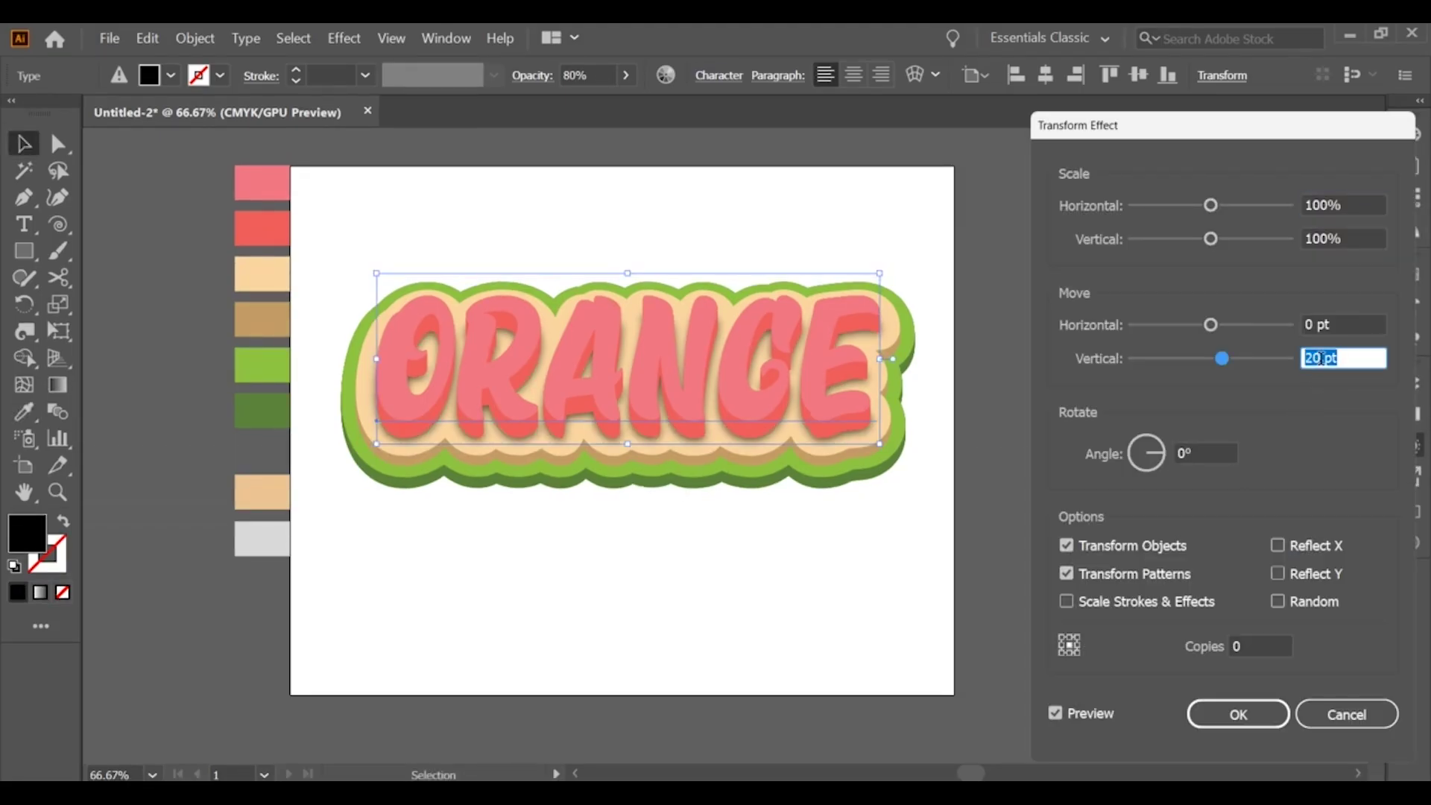
key("Up")
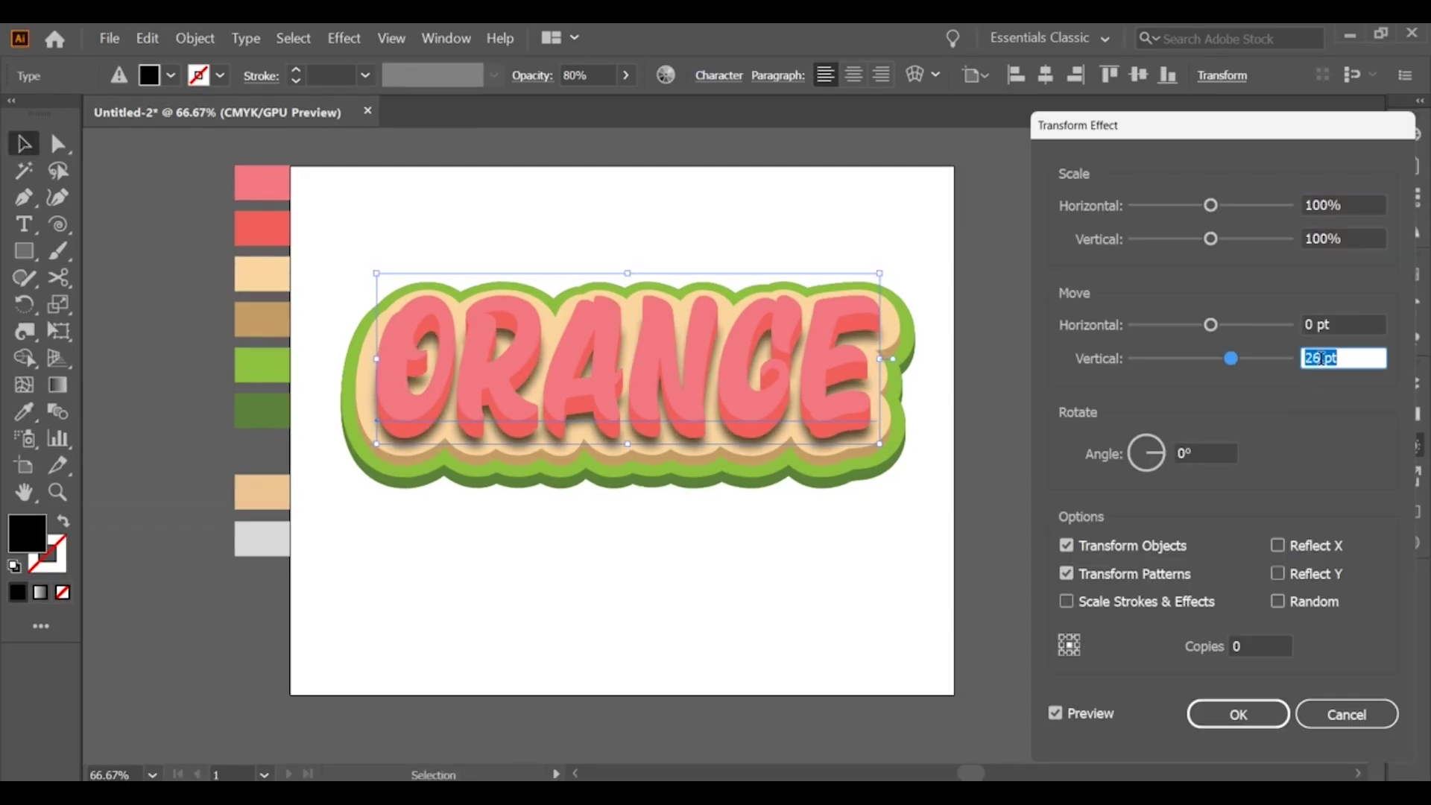
left_click(1237, 714)
Step: Set the black fill's Gaussian Blur radius to 15 pixels
left_click(1249, 521)
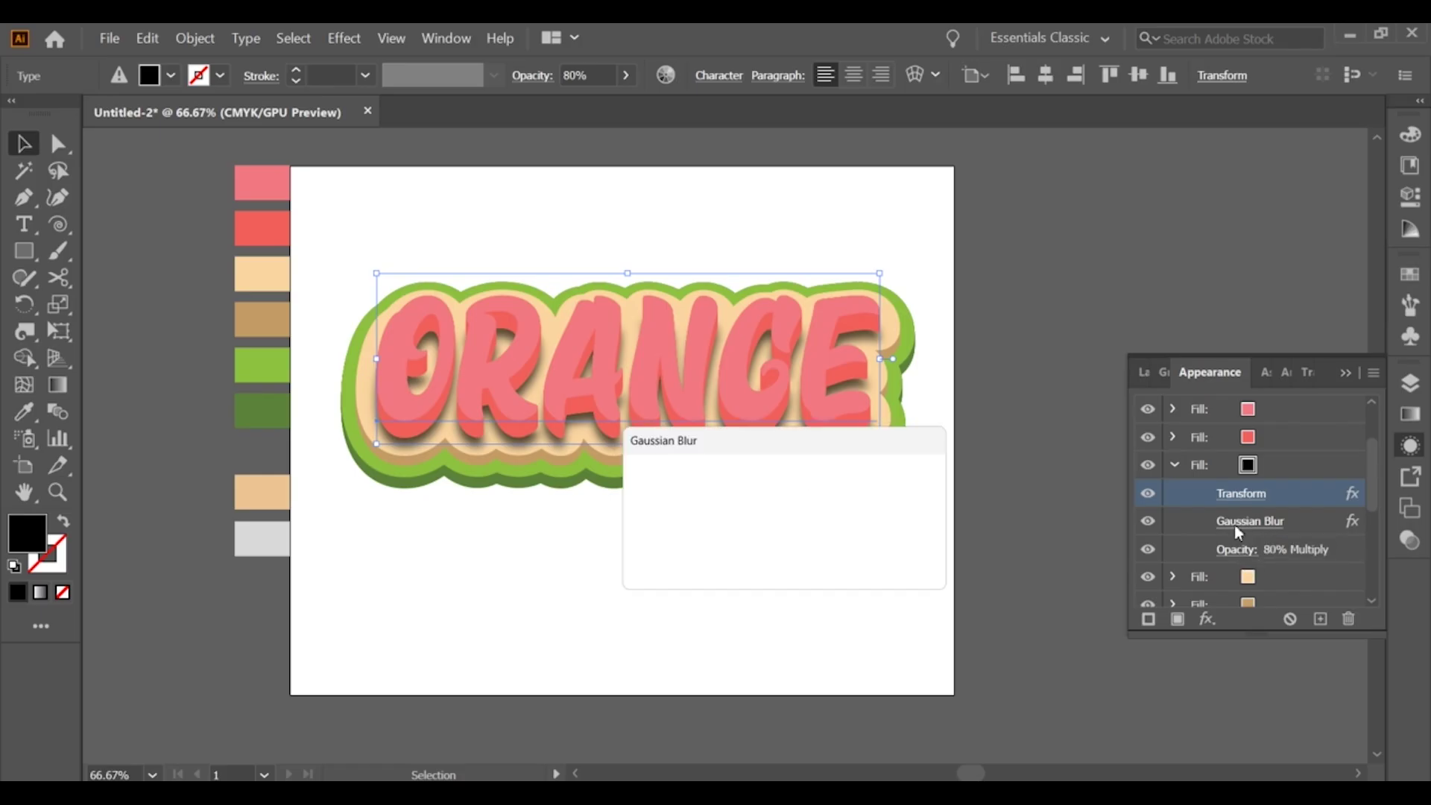
left_click(850, 490)
key("Down")
key("Down")
key("Down")
key("Down")
key("Down")
key("Down")
key("Down")
key("Down")
key("Down")
key("Down")
key("Down")
key("Down")
key("Down")
key("Up")
key("Up")
key("Up")
key("Up")
key("Up")
key("Up")
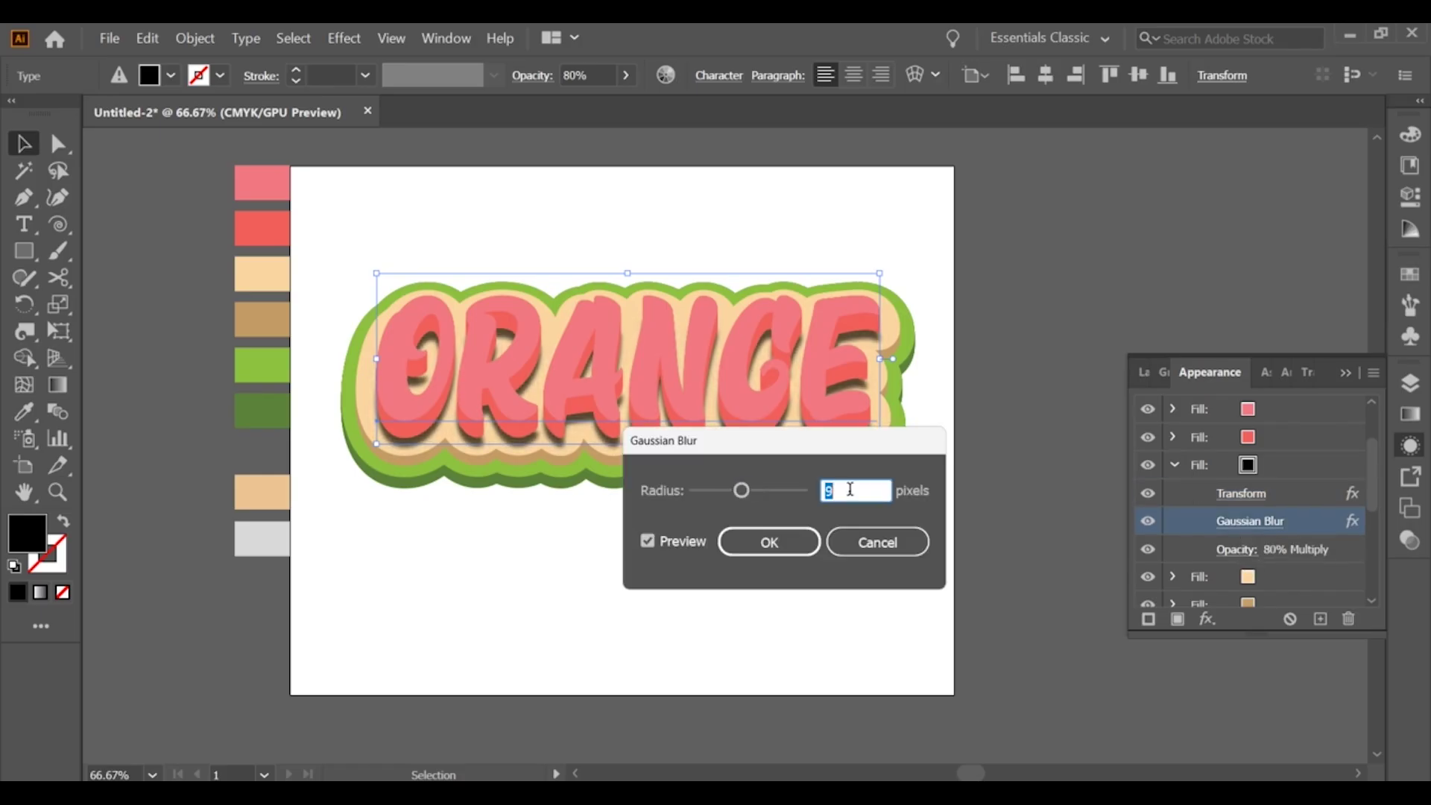
key("Up")
key("Up")
key("Up")
key("Up")
key("Up")
key("Up")
key("Down")
key("Down")
key("Down")
key("Down")
key("Down")
key("Up")
key("Up")
key("Up")
key("Up")
key("Up")
key("Up")
key("Up")
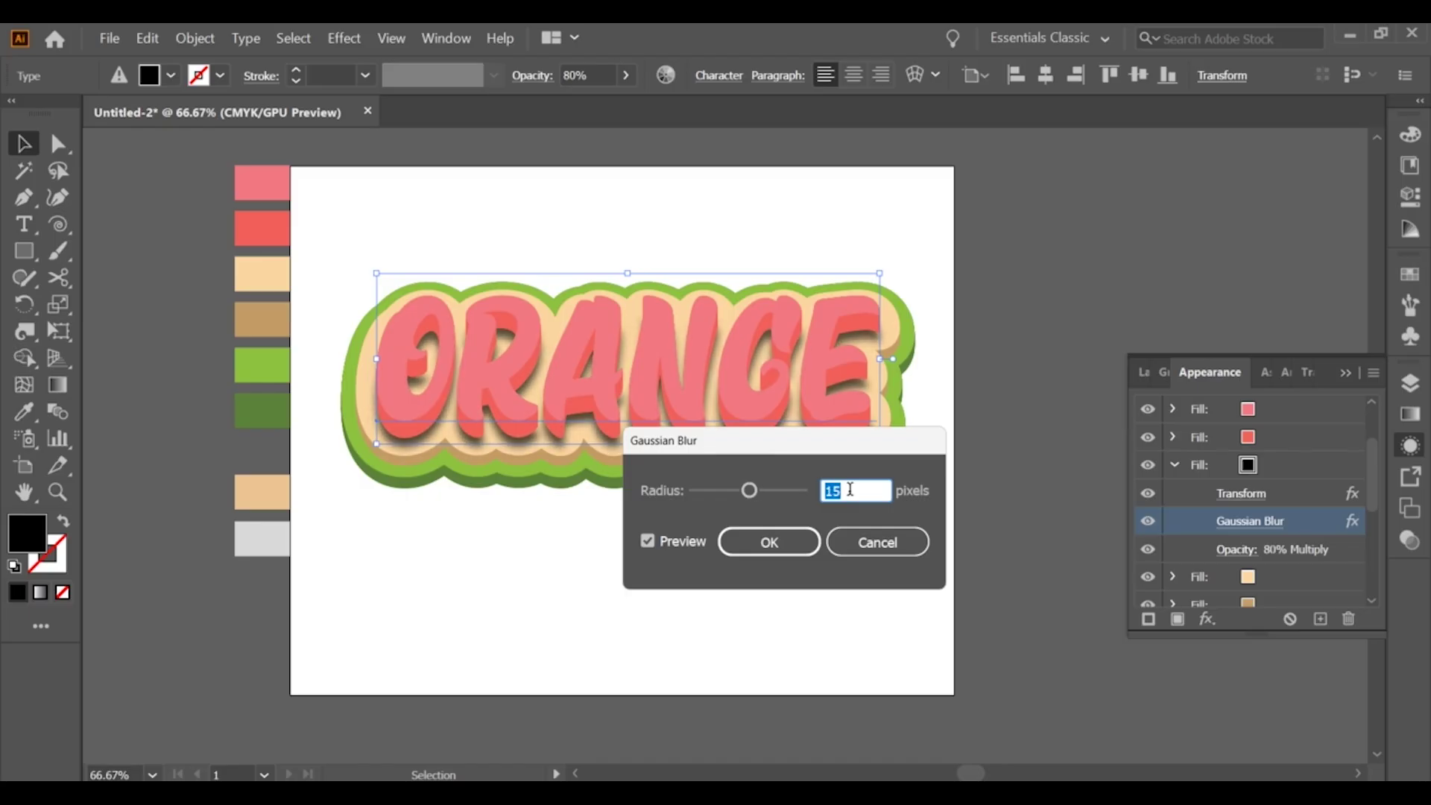
left_click(767, 541)
Step: Reduce the opacity of the black Multiply fill to 63%
left_click(1246, 550)
key("Down")
key("Down")
key("Down")
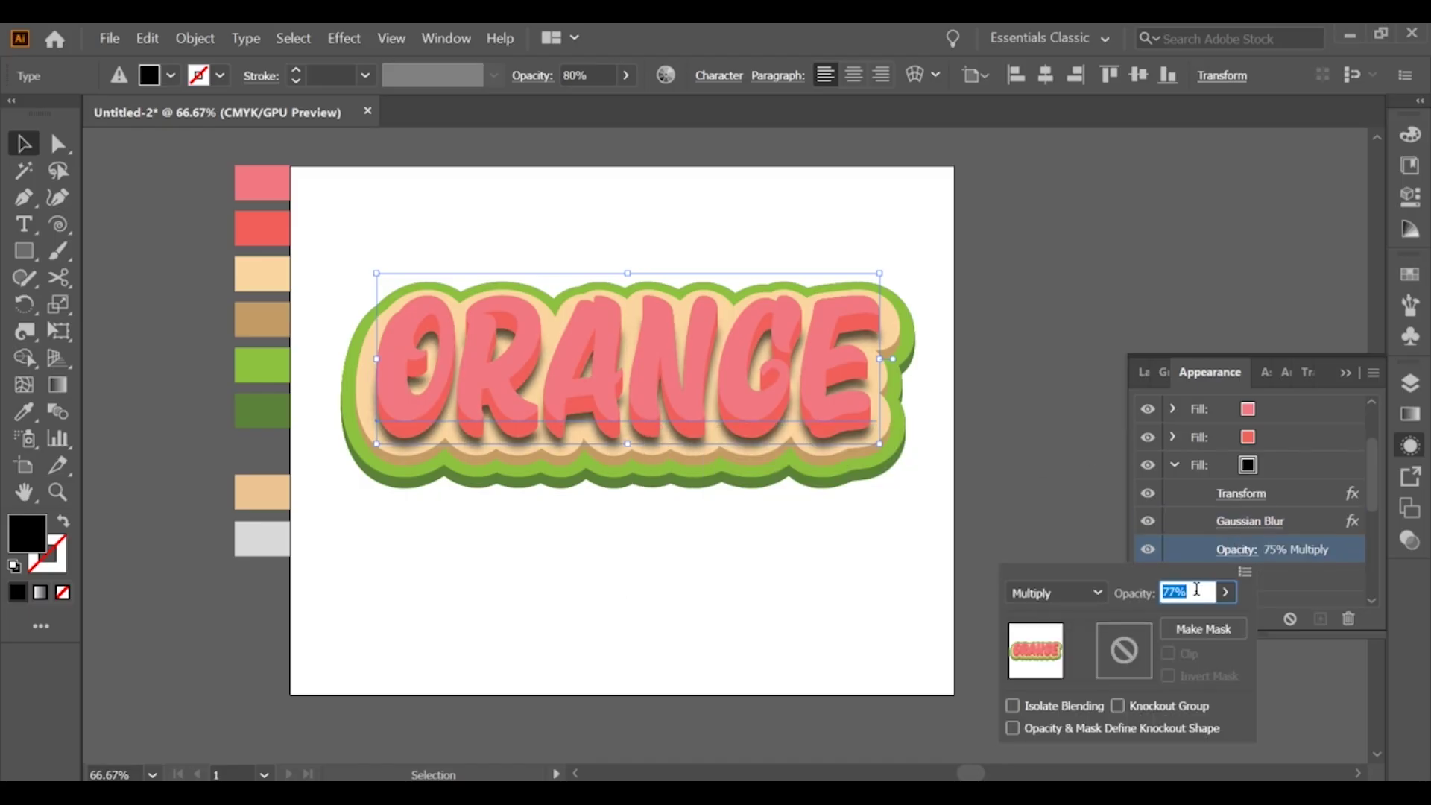
key("Down")
key("Down")
key("Down")
key("Down")
key("Down")
key("Down")
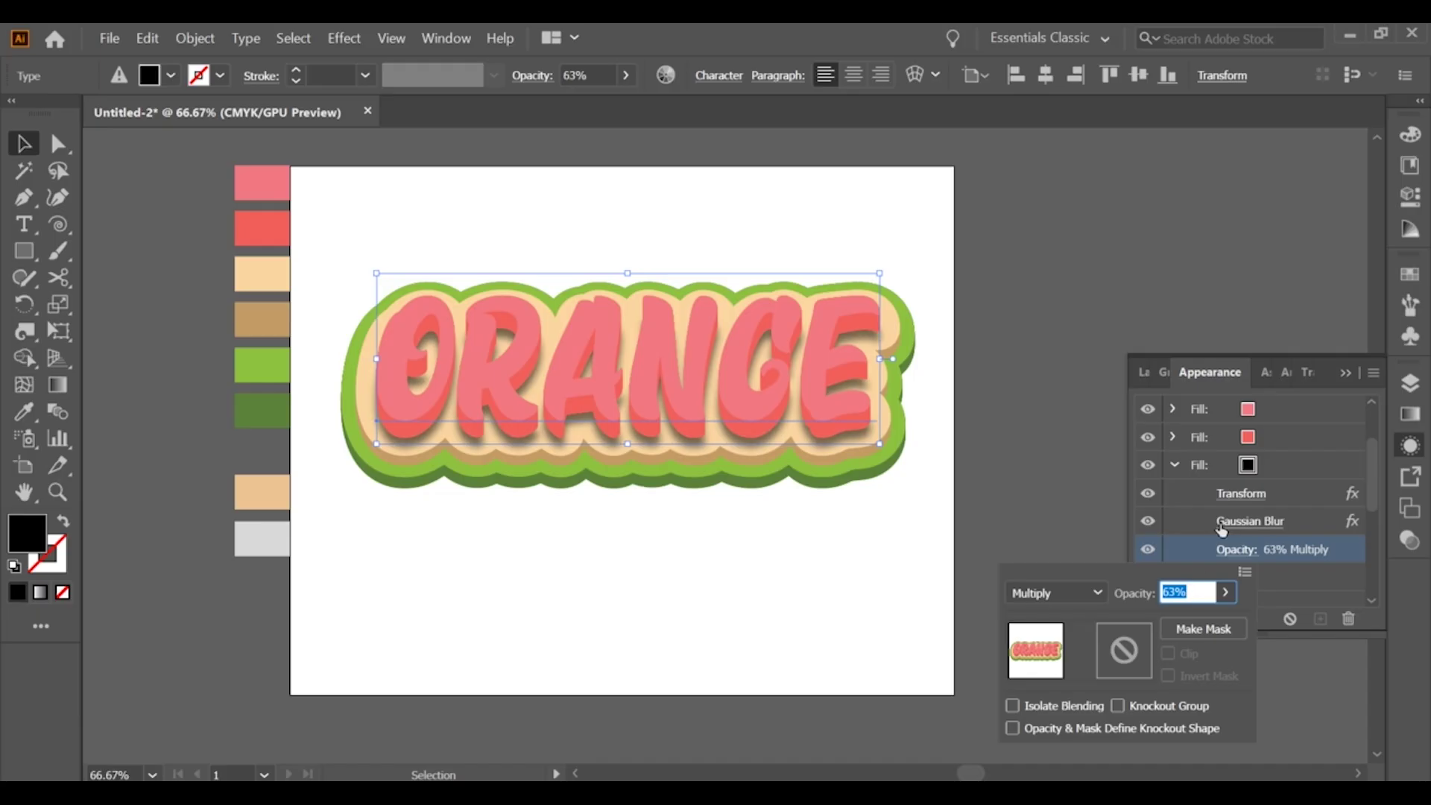
Step: Review the black fill's Transform effect and accept its settings
key("Return")
left_click(1239, 493)
left_click(1321, 359)
left_click(1238, 714)
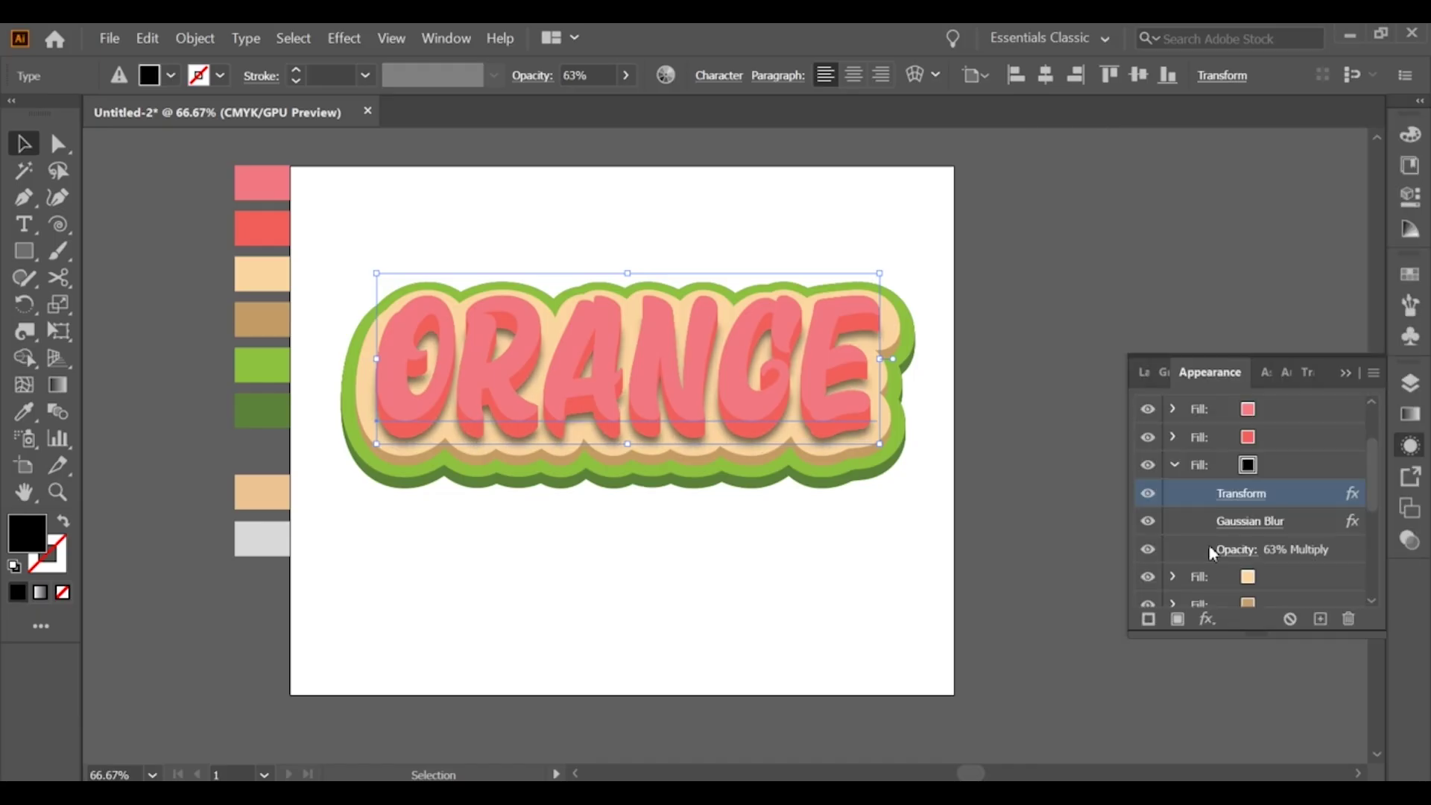
Step: Set the black fill's Gaussian Blur radius to 8 pixels
left_click(1248, 524)
left_click(853, 485)
key("Up")
key("Up")
key("Up")
key("Up")
key("Up")
key("Up")
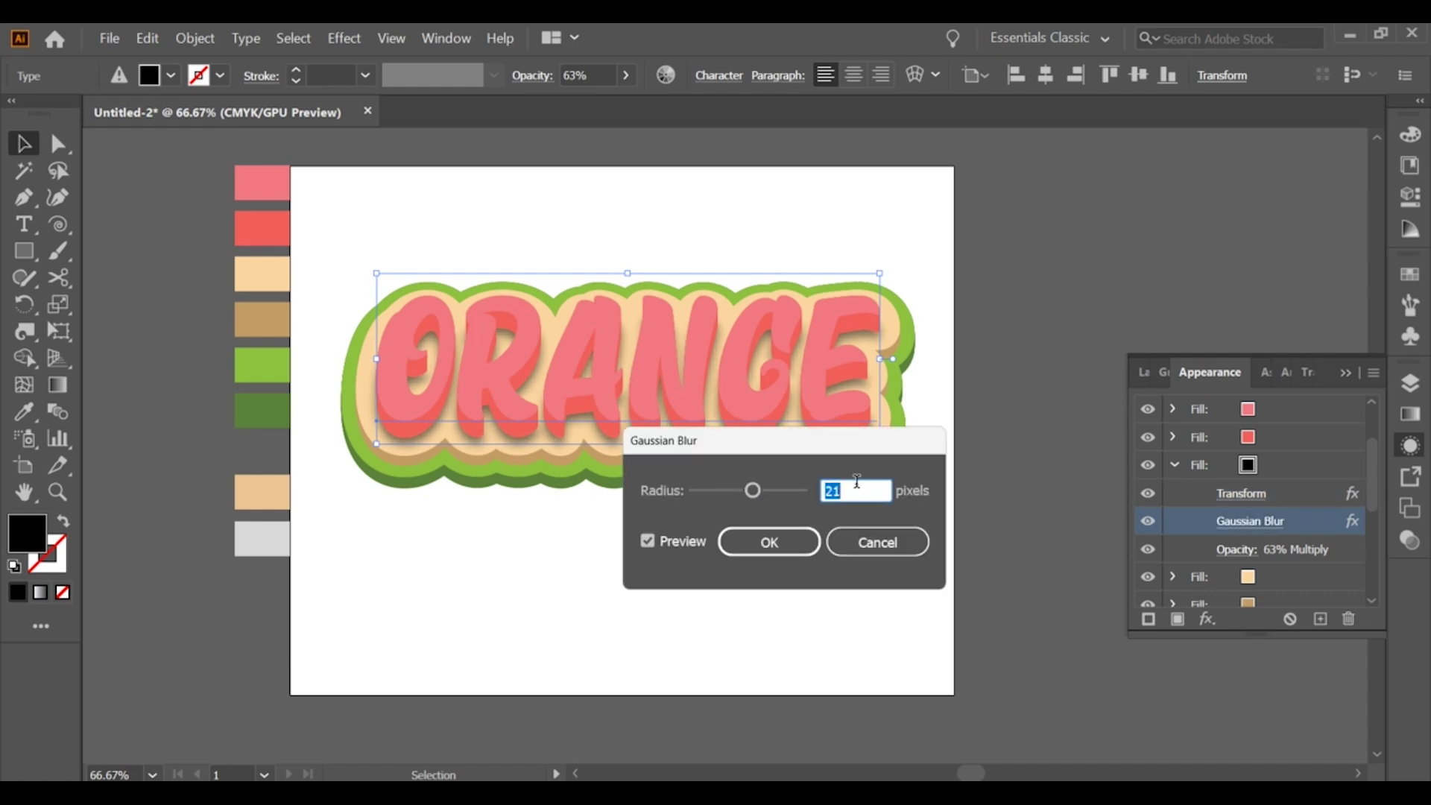
key("Down")
key("Down")
key("Down")
key("Down")
key("Down")
key("Down")
key("Down")
key("Down")
key("Down")
key("Down")
key("Down")
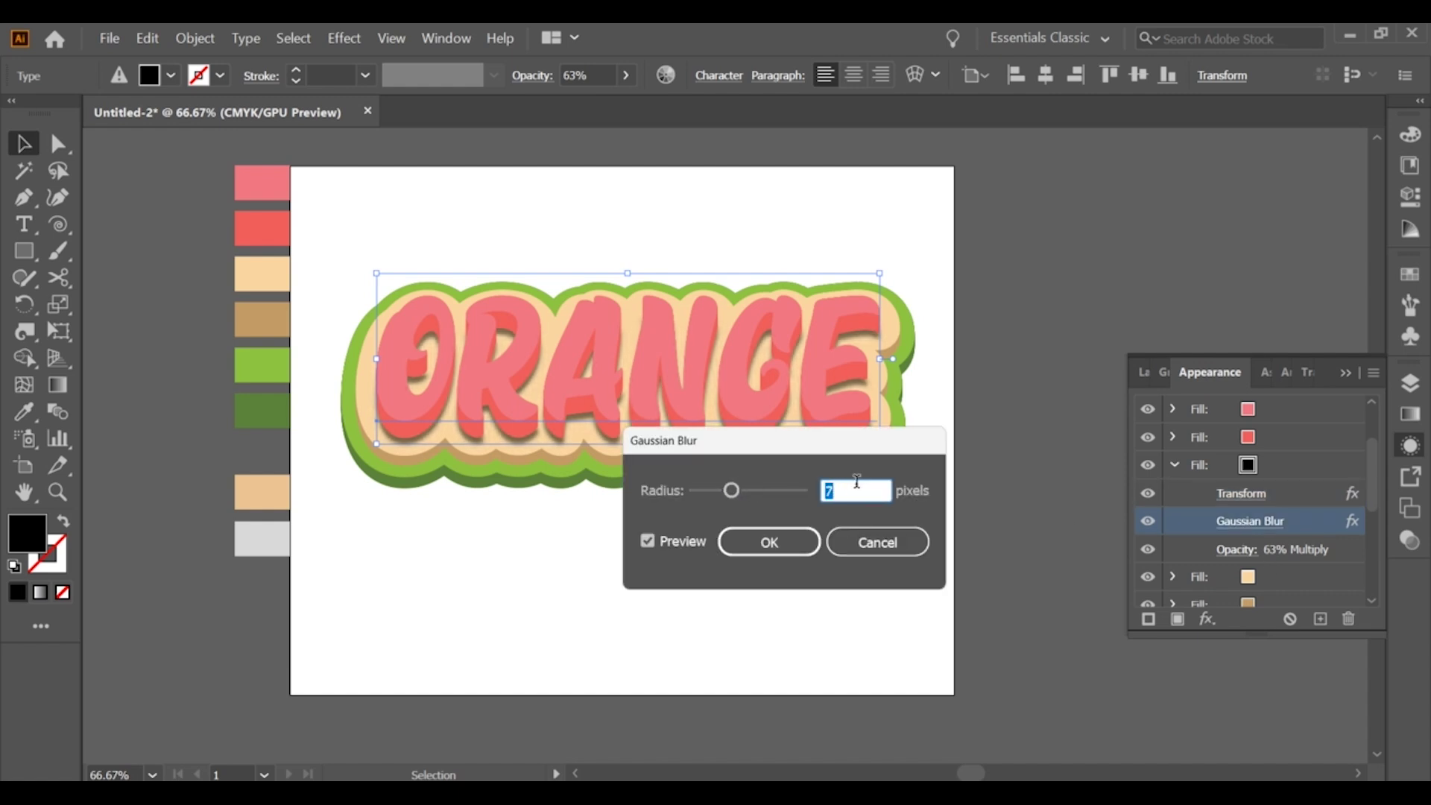
key("Up")
key("Up")
key("Down")
key("Down")
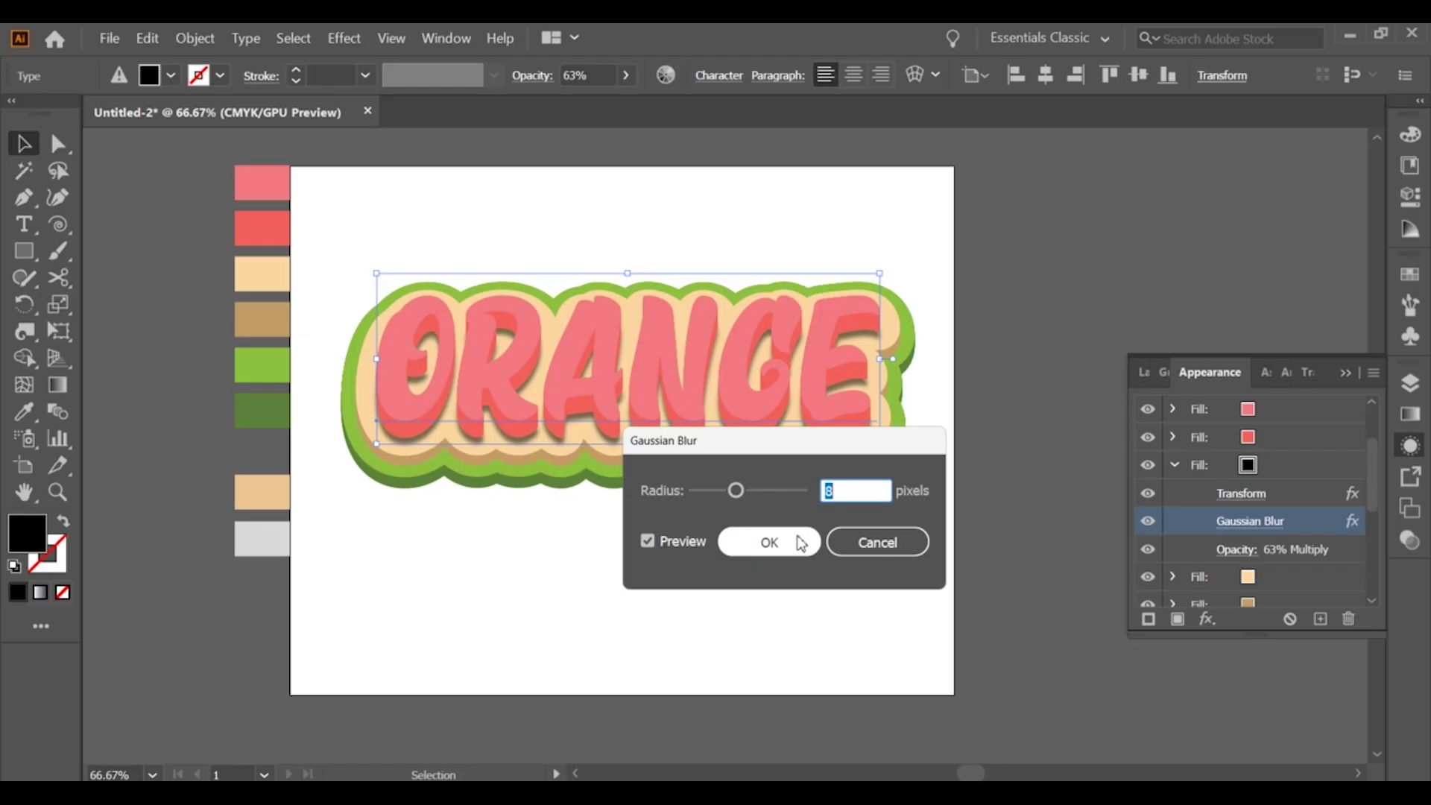
left_click(798, 543)
left_click(976, 445)
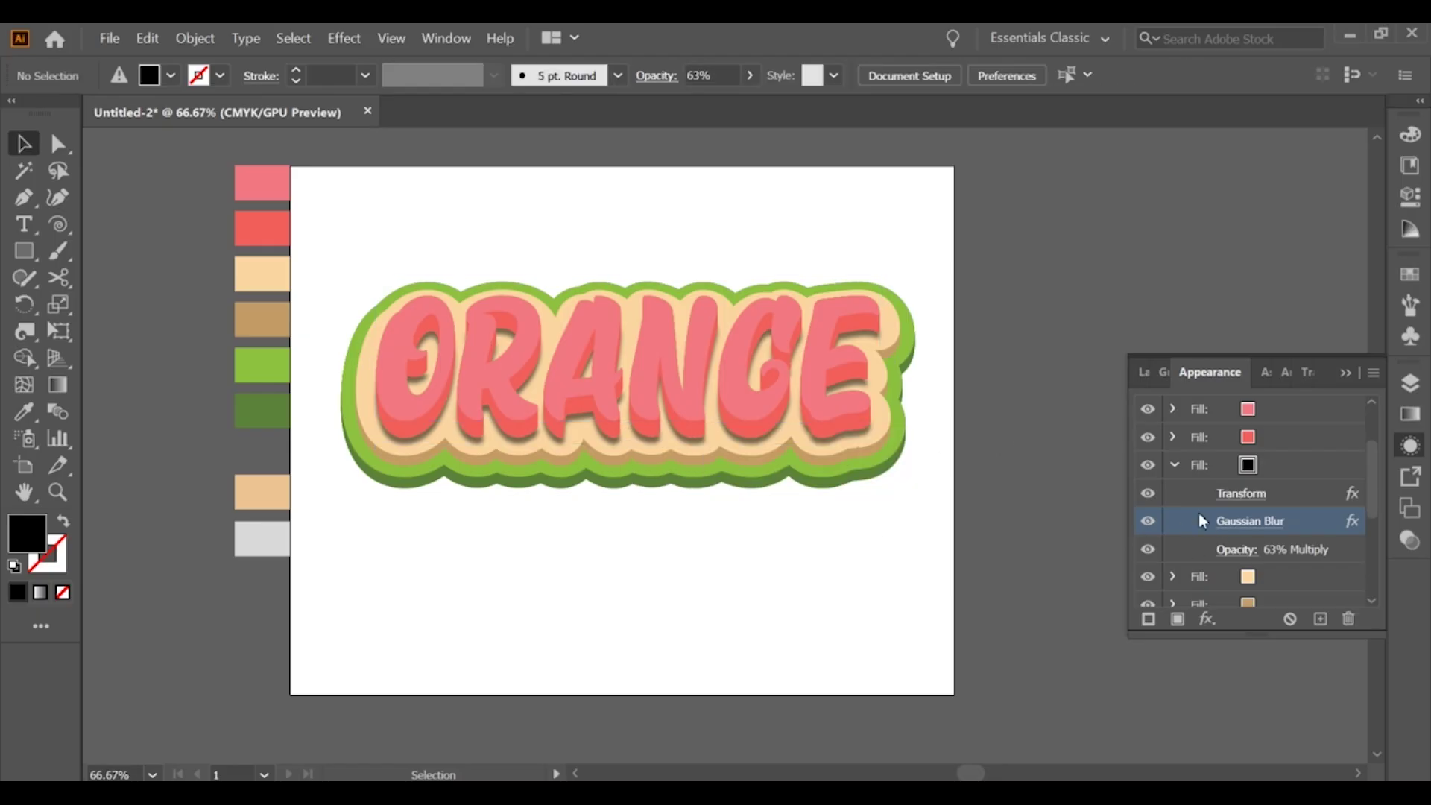
left_click(1270, 522)
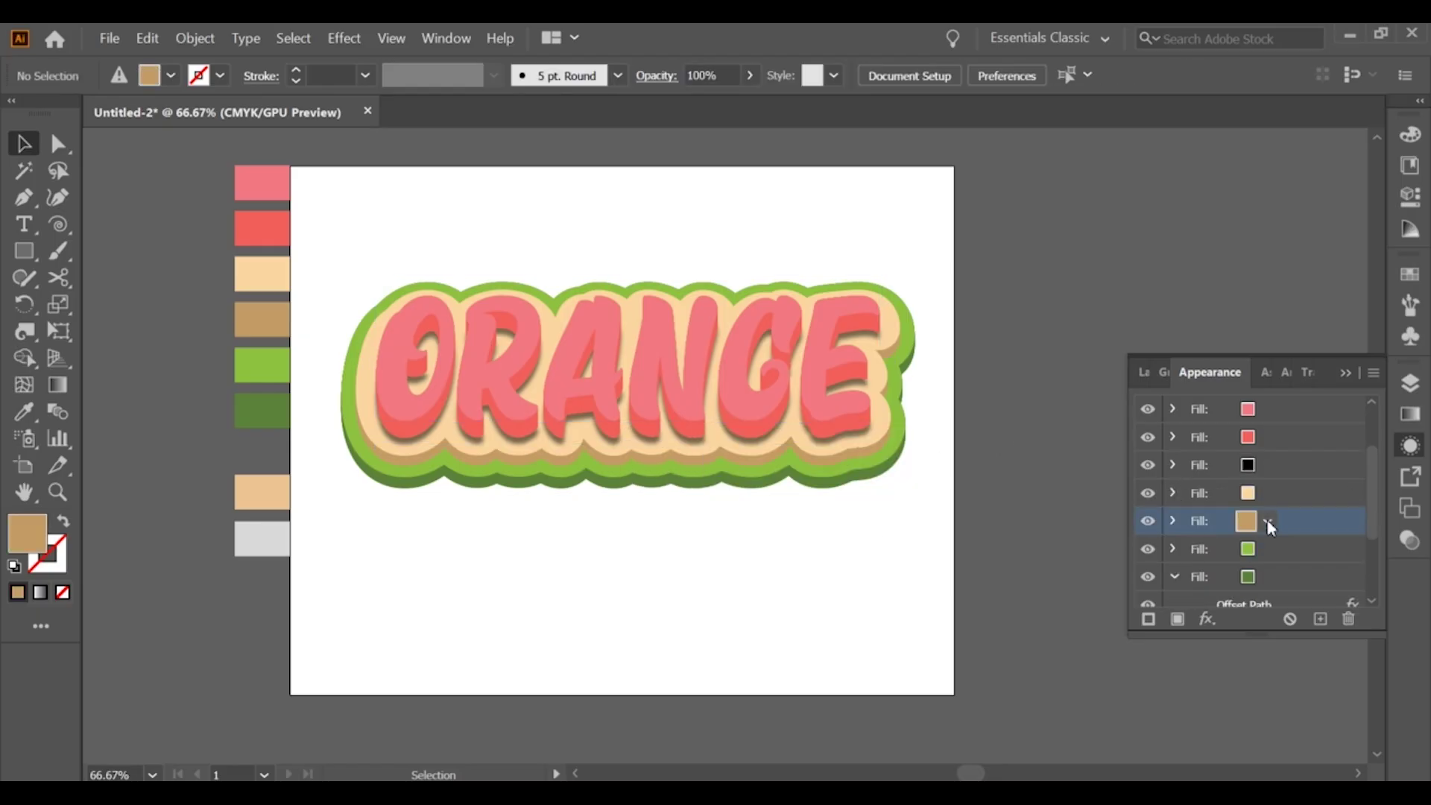
left_click(1284, 494)
left_click(1319, 619)
left_click(1267, 493)
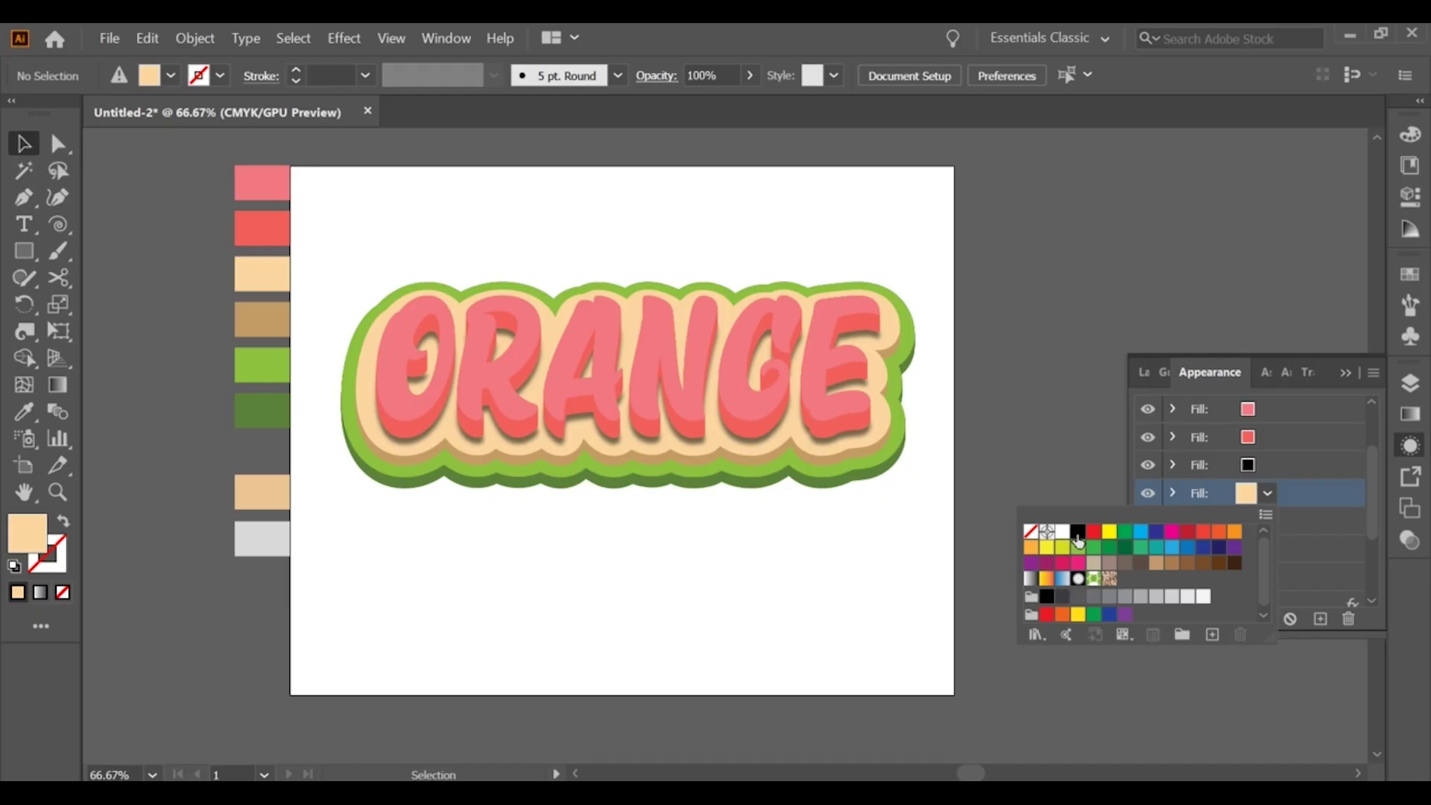
left_click(1081, 533)
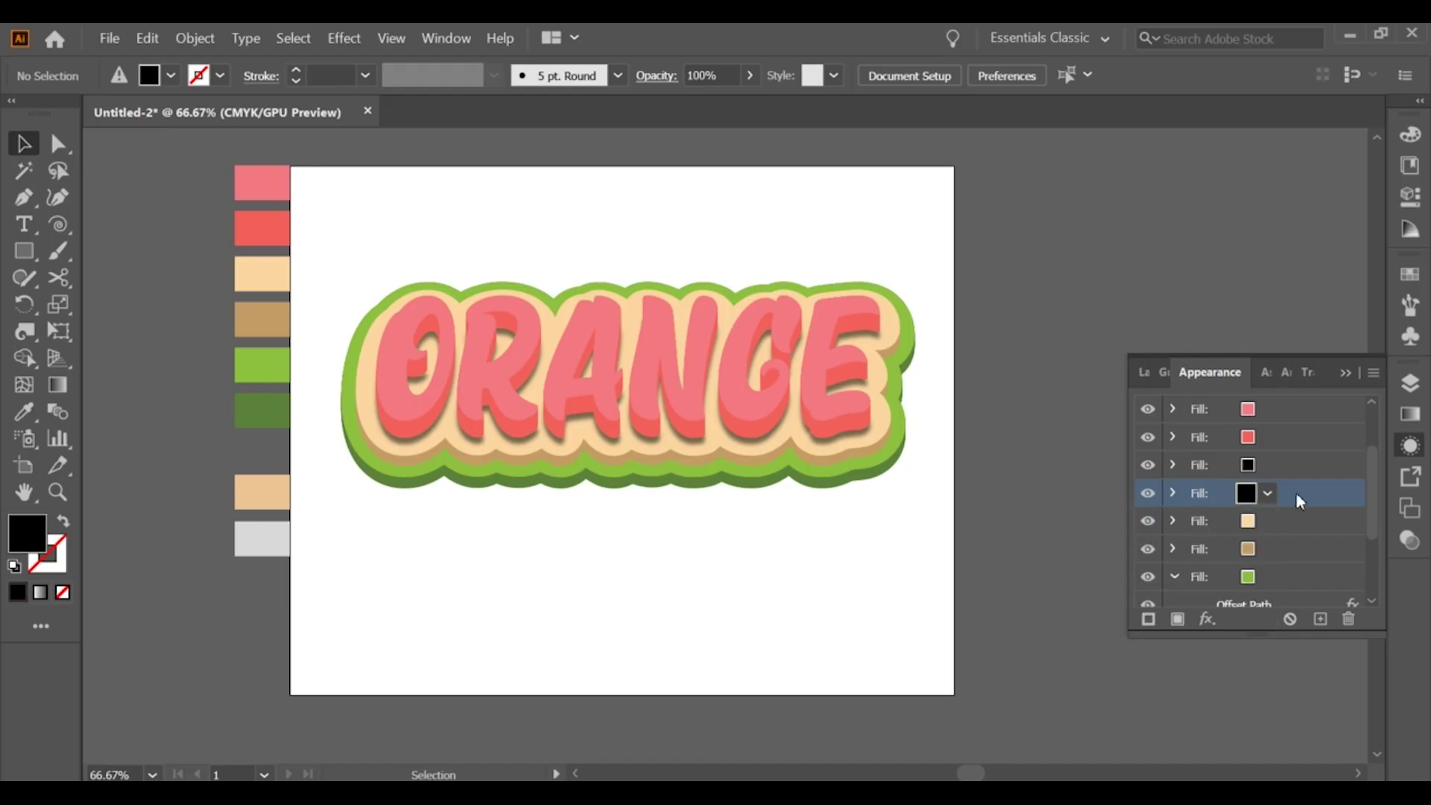
left_click(1207, 620)
mouse_move(1277, 255)
left_click(1069, 315)
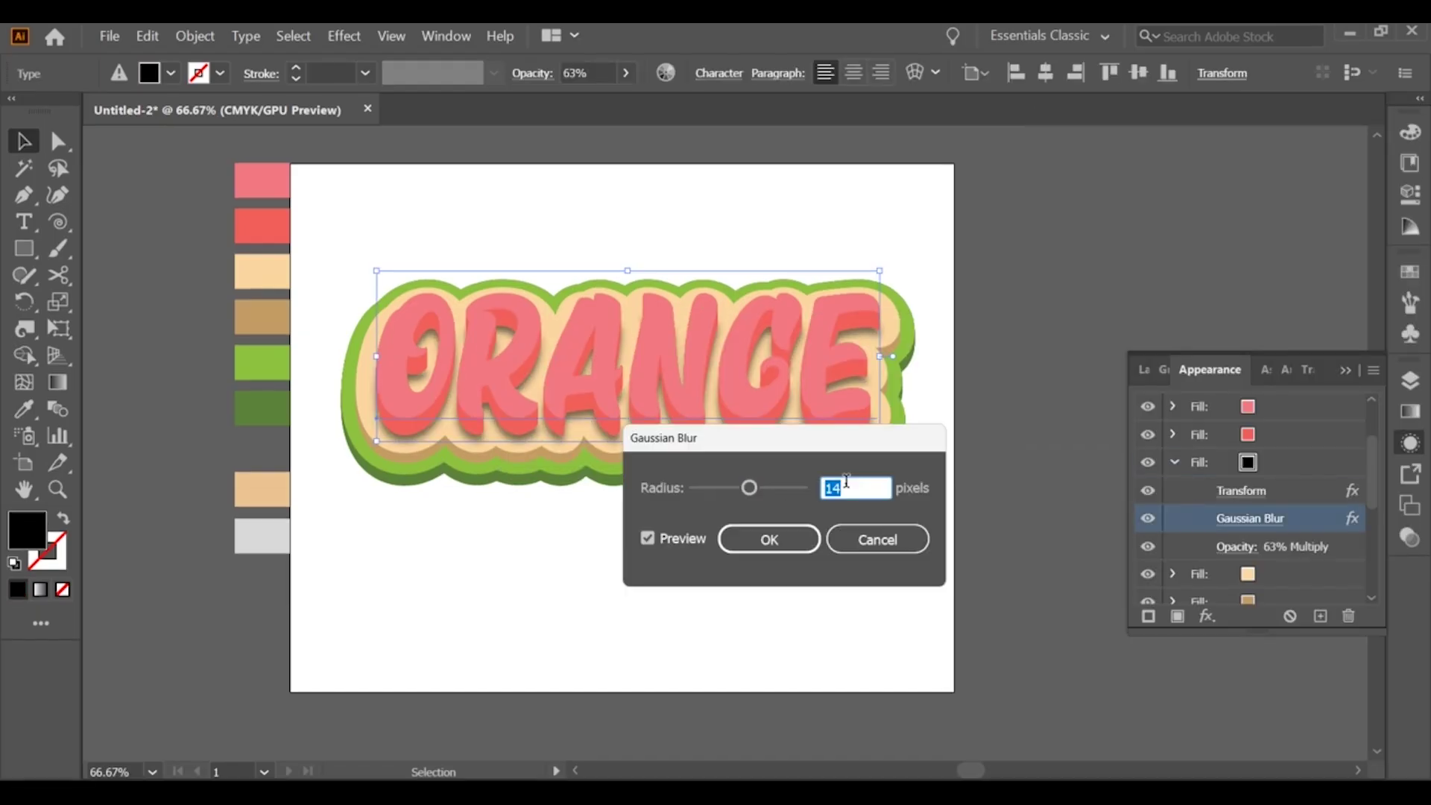
Step: Set the Gaussian Blur radius of the black Multiply fill to 9 pixels
mouse_move(747, 487)
left_mouse_down()
mouse_move(697, 487)
mouse_move(721, 487)
left_mouse_up()
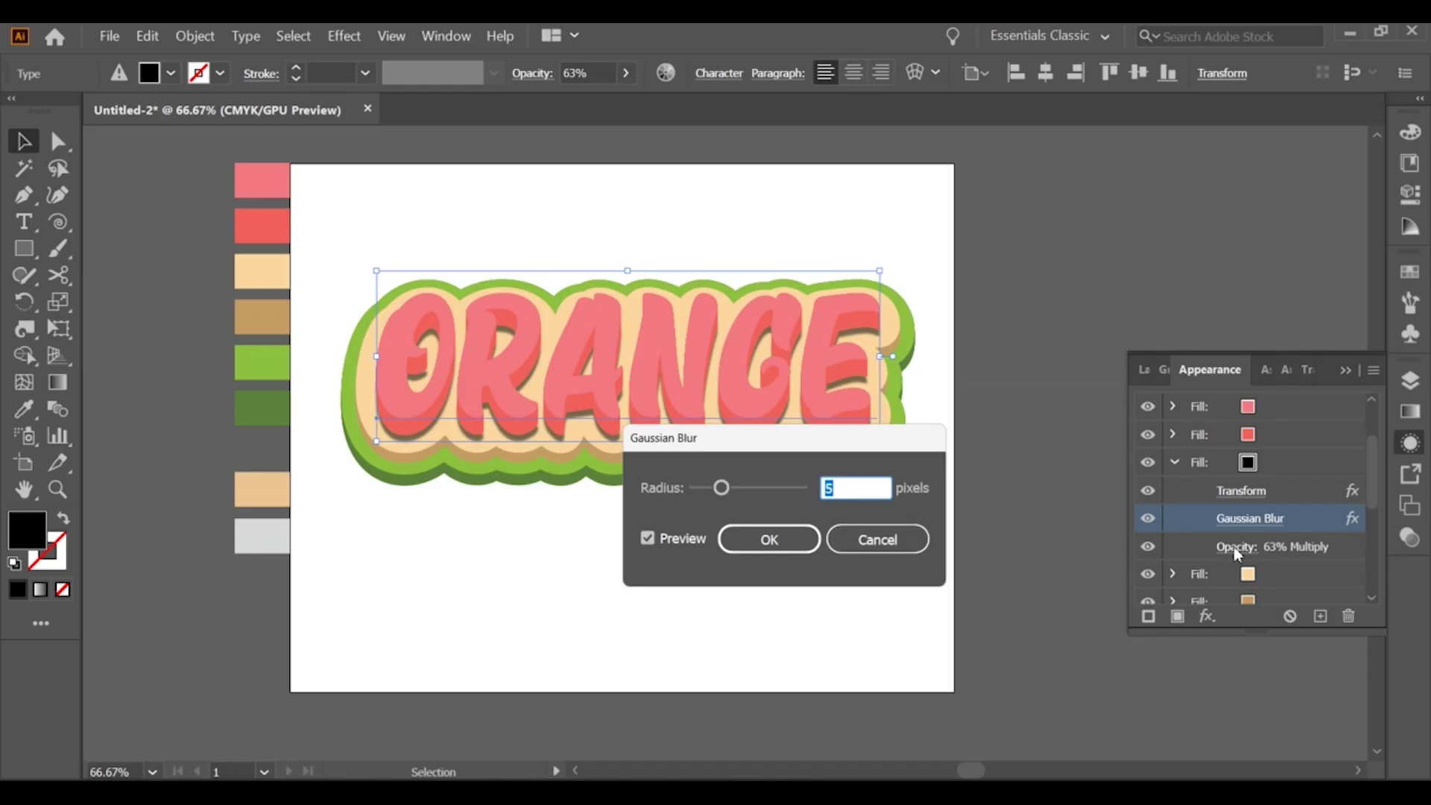
key("Up")
key("Up")
key("Up")
key("Up")
key("Return")
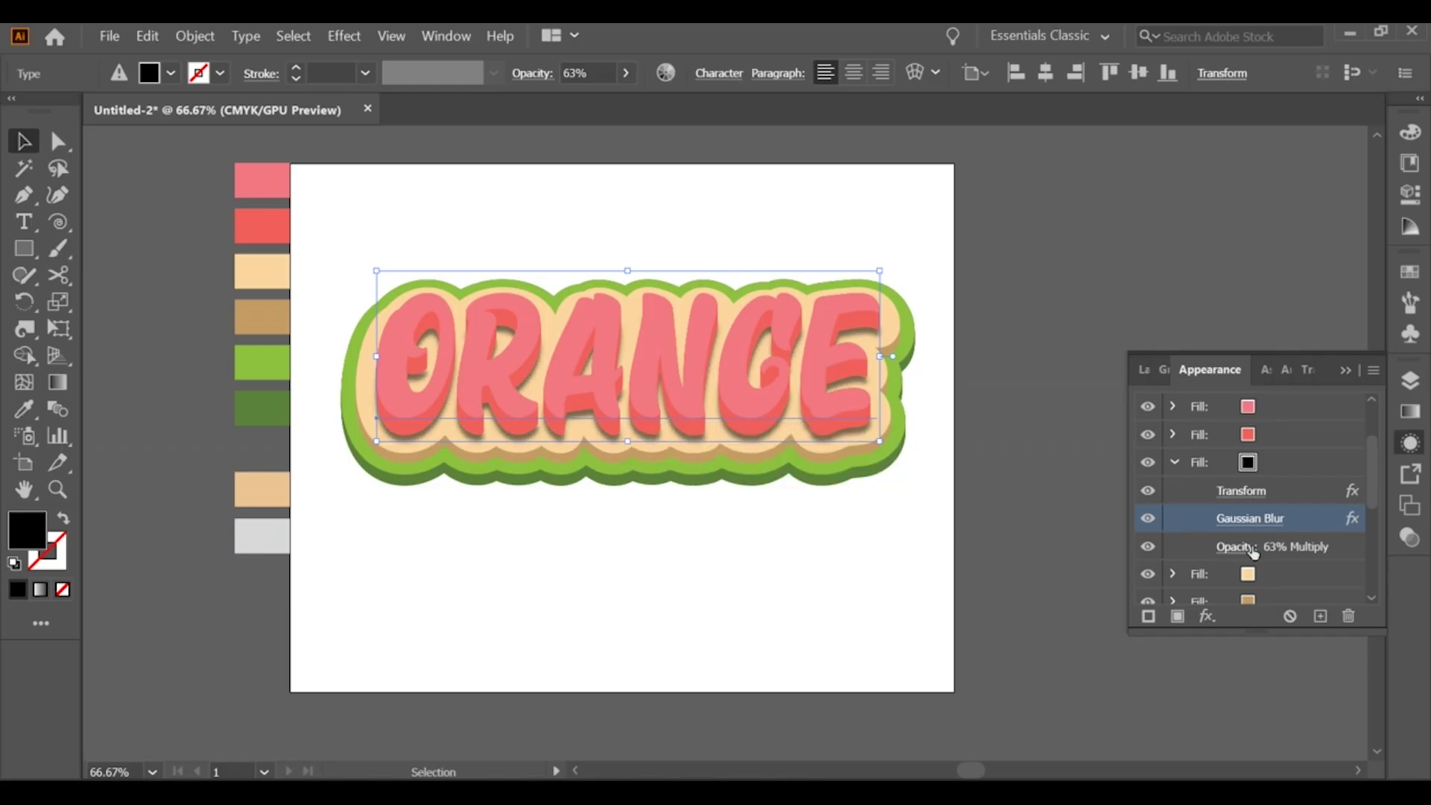
Step: Slightly reduce the vertical move in the black Multiply fill's Transform effect
left_click(1258, 491)
left_click(1317, 352)
key("Down")
key("Down")
key("Down")
key("Up")
left_click(1239, 712)
left_click(1174, 463)
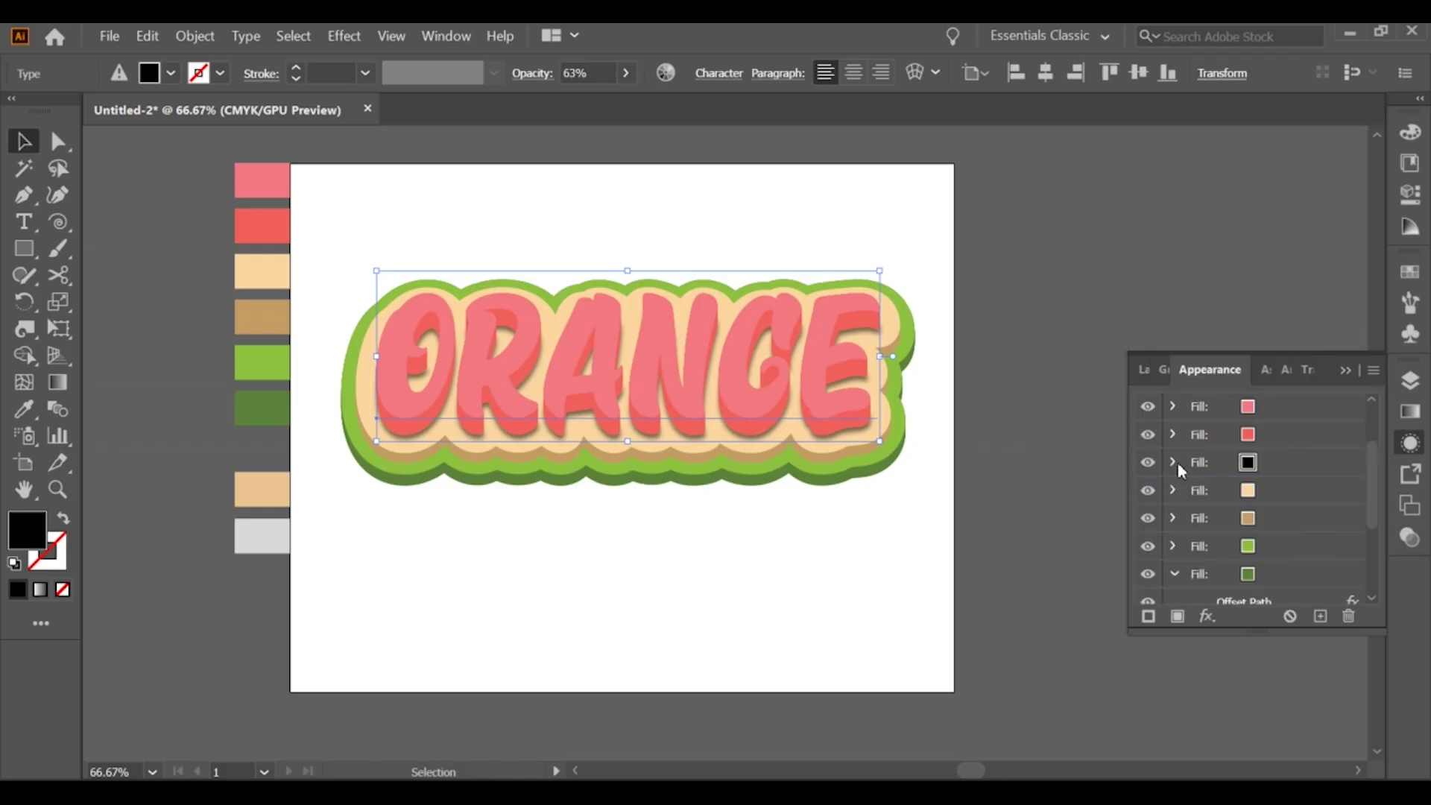
Step: Duplicate the cream fill and colour the upper copy black
left_click(1277, 494)
left_click(1267, 490)
left_click(1073, 525)
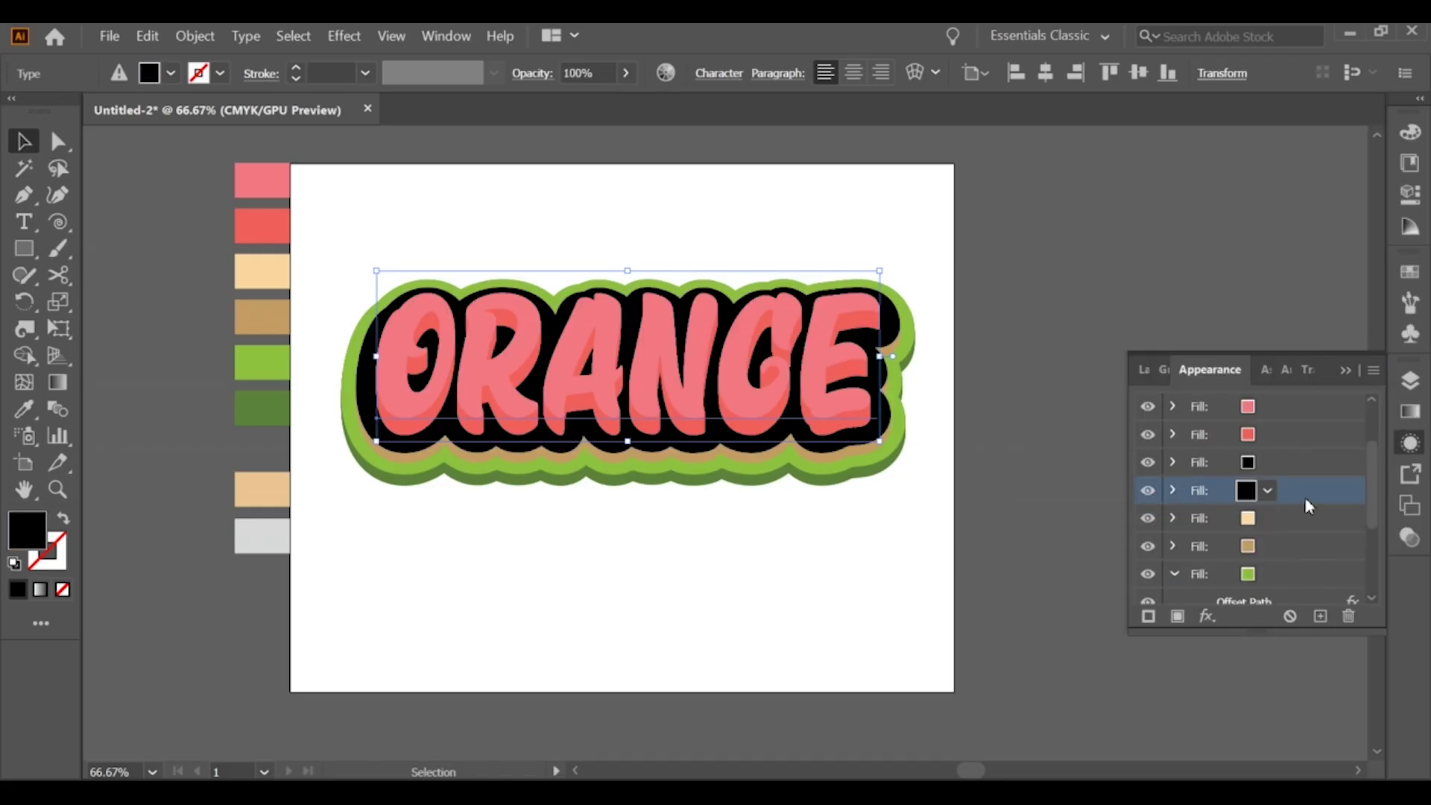
Step: Set the vertical move in the new black fill's Transform effect to 25 pt
left_click(1172, 490)
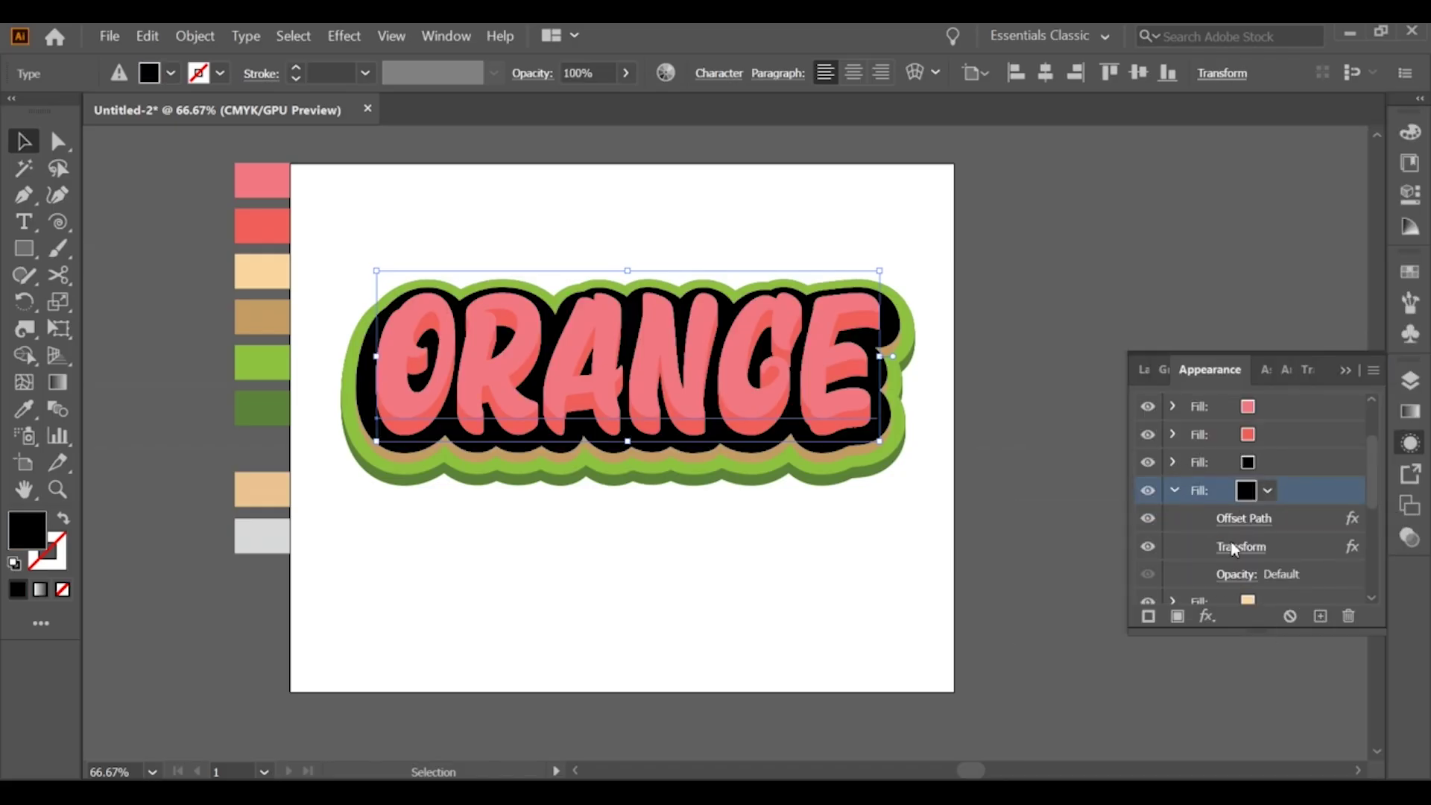
left_click(1237, 546)
left_click(1325, 355)
key("Up")
key("Up")
key("Up")
key("Up")
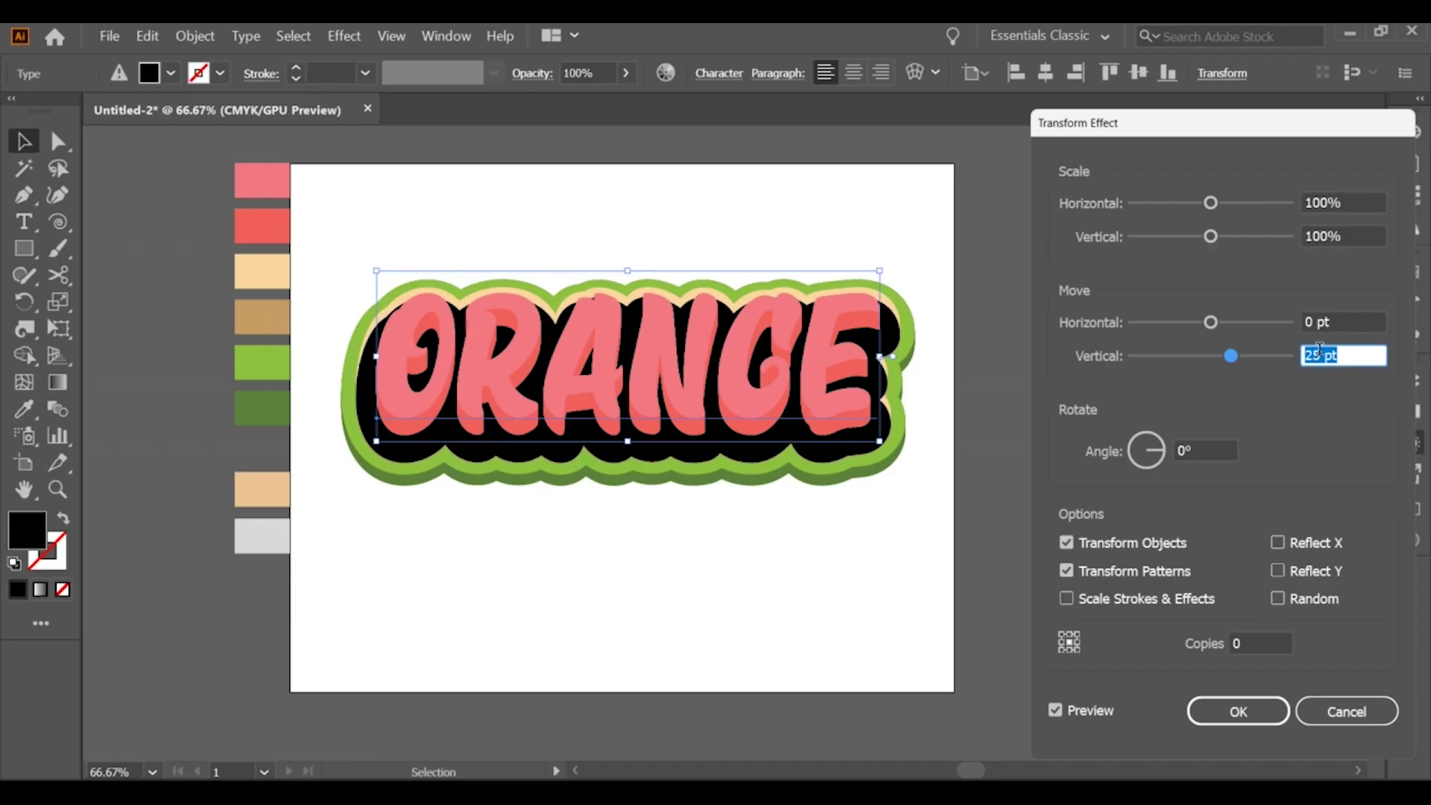
key("Down")
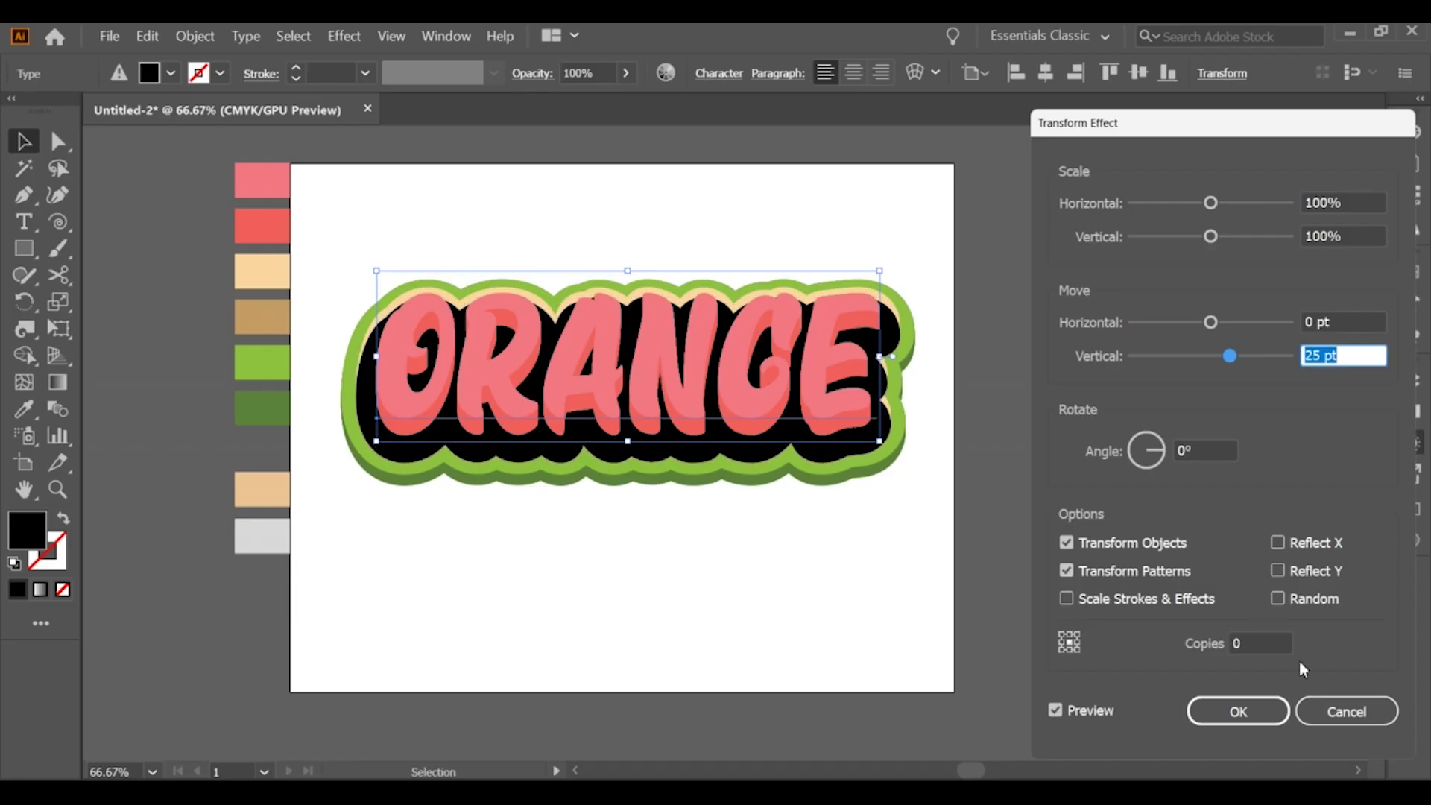
left_click(1238, 710)
Step: Move the new black fill below the tan fill and set its Transform effect's vertical move to 30 pt
left_click(1173, 490)
left_click_drag(1199, 490, 1264, 556)
left_click(1172, 546)
scroll(1252, 522, "down", 3)
left_click(1245, 493)
double_click(1311, 355)
key("Up")
key("Up")
key("Up")
key("Down")
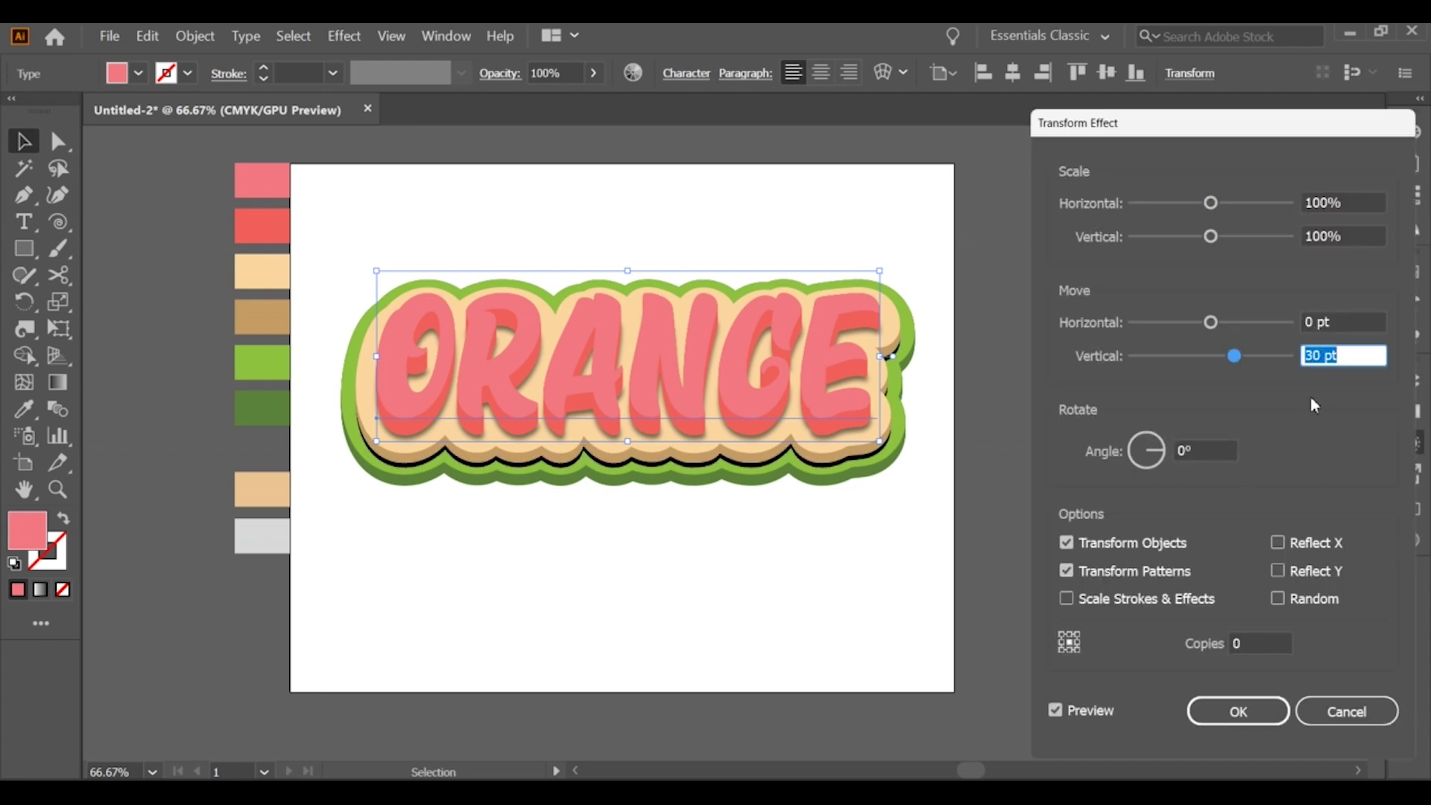
left_click(1240, 710)
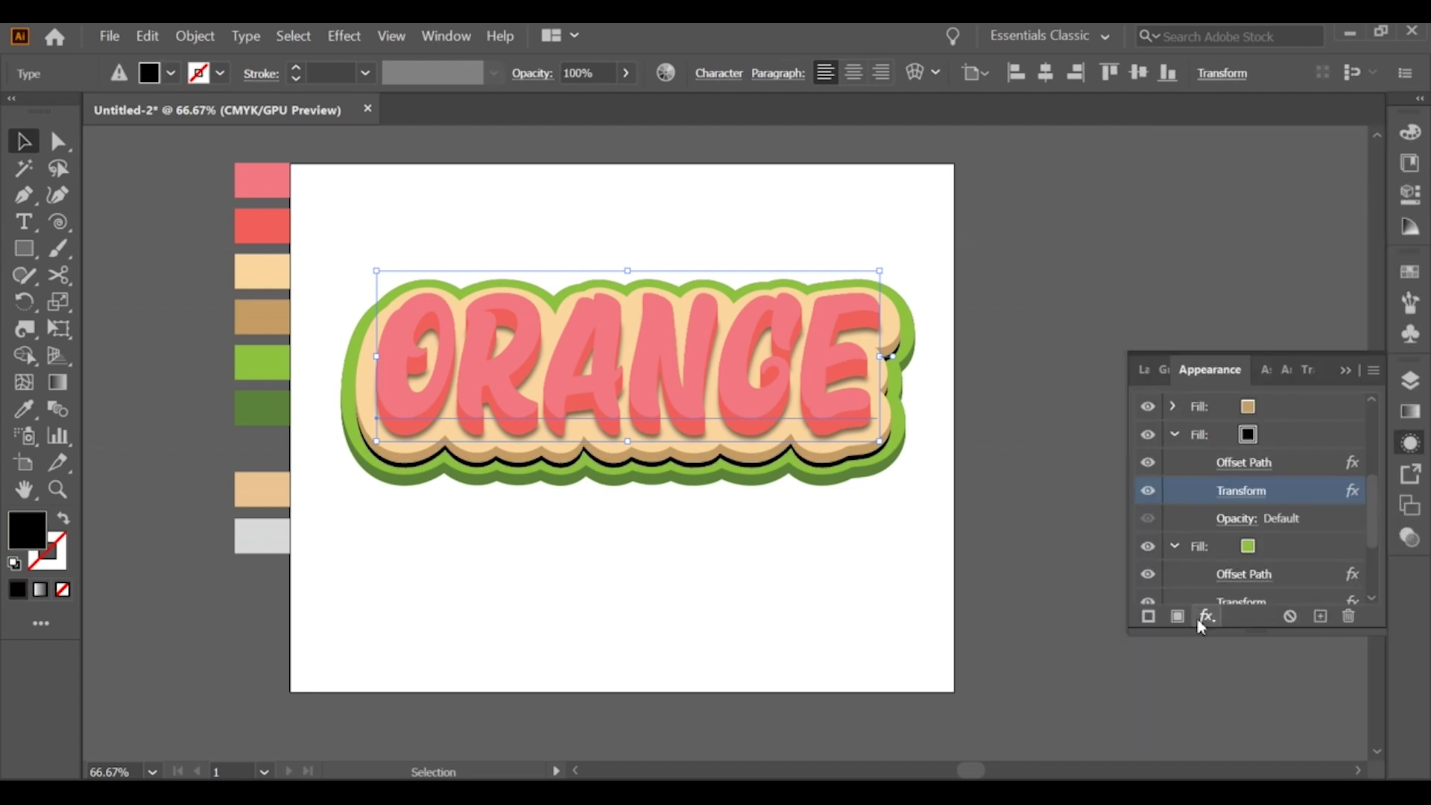
Step: Add a Gaussian Blur effect to the black fill below the tan fill, with a radius slightly under 9 pixels
left_click(1174, 435)
left_click(1208, 615)
mouse_move(1229, 457)
left_click(1095, 455)
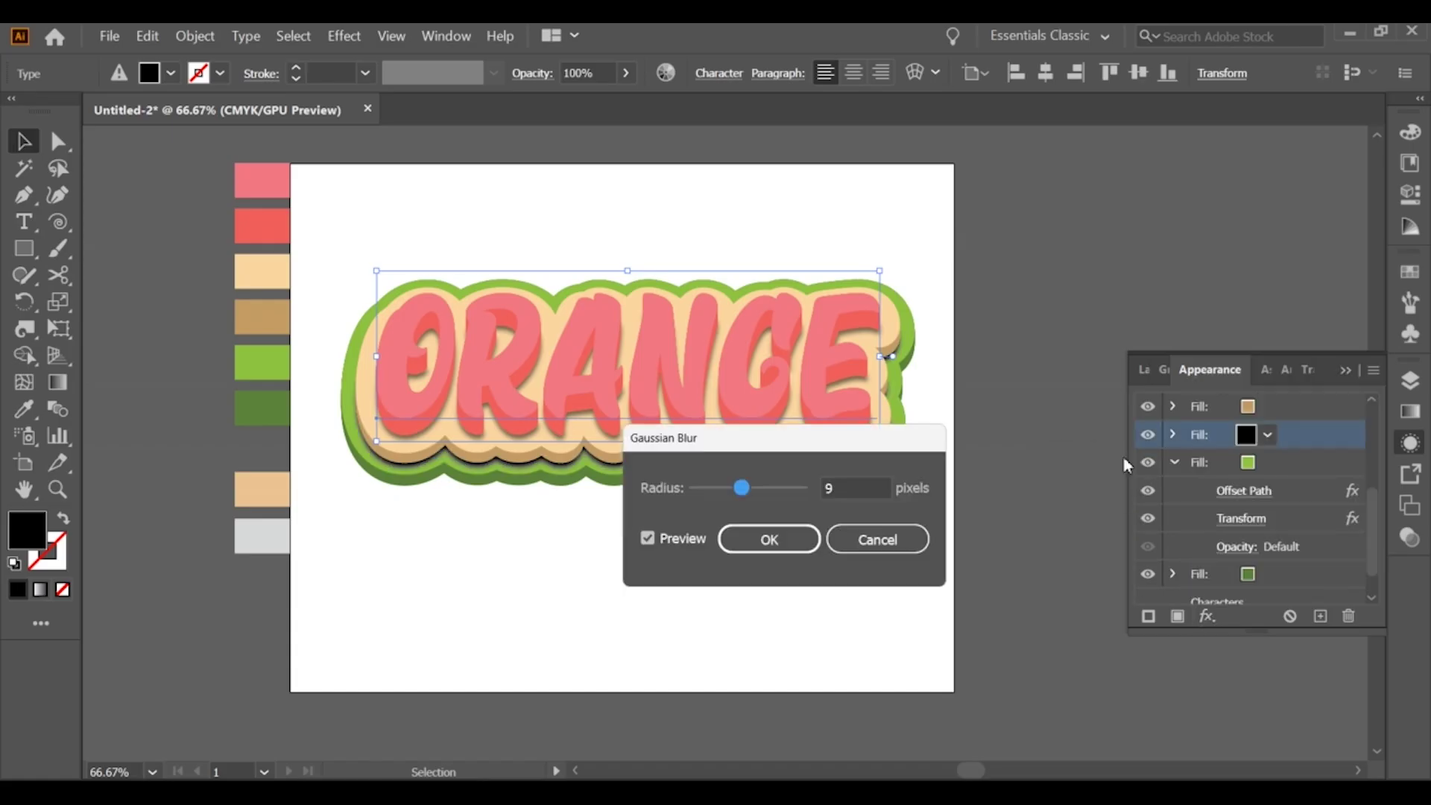
left_click_drag(655, 438, 961, 514)
left_click(1155, 556)
key("Down")
key("Down")
key("Down")
key("Up")
key("Up")
key("Up")
key("Down")
left_click(1076, 614)
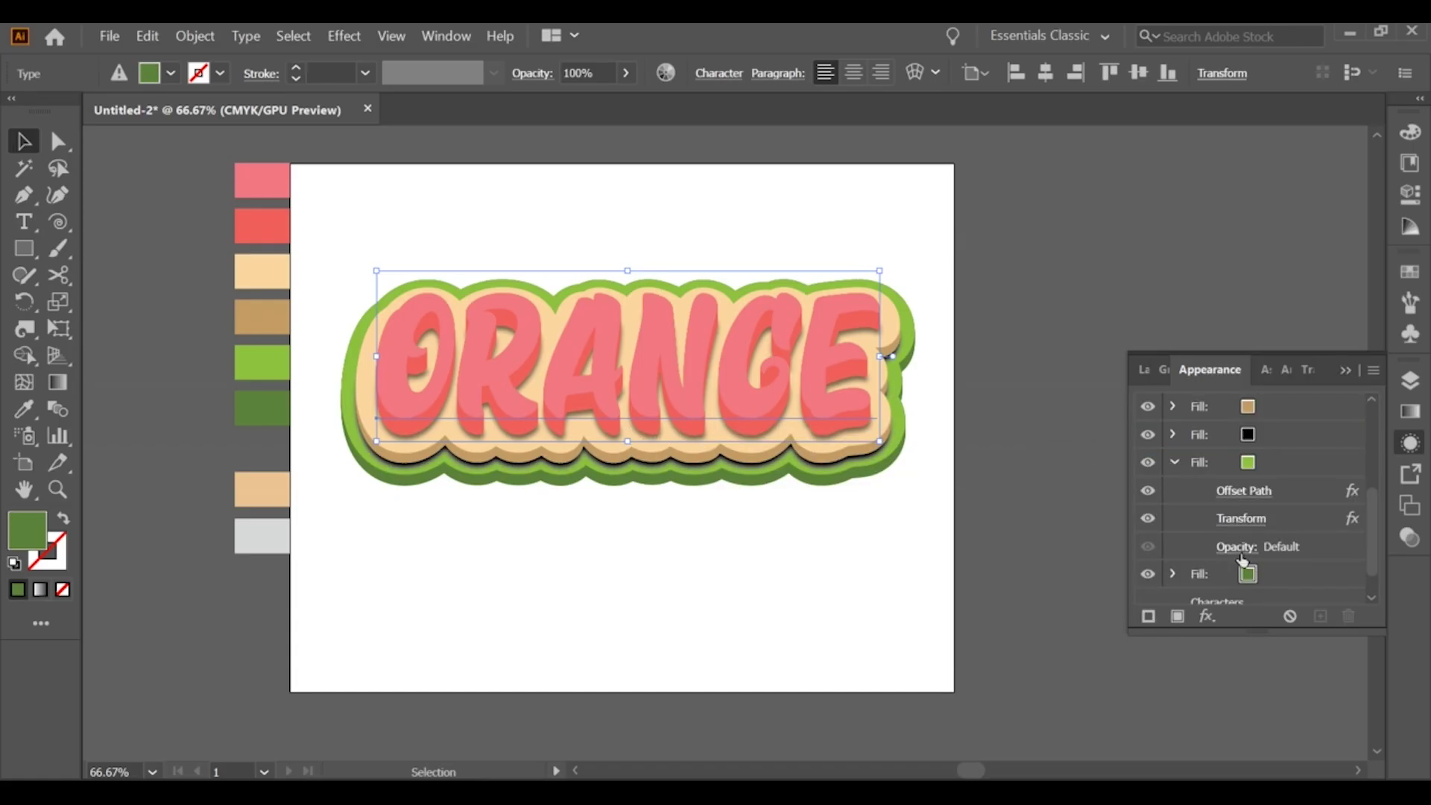
left_click(1240, 548)
left_click(1043, 587)
left_click(1057, 230)
key("ctrl+z")
Step: Set the black fill below the tan fill to Multiply blending at about 75% opacity
scroll(1285, 514, "down", 2)
left_click(1226, 518)
left_click(1173, 519)
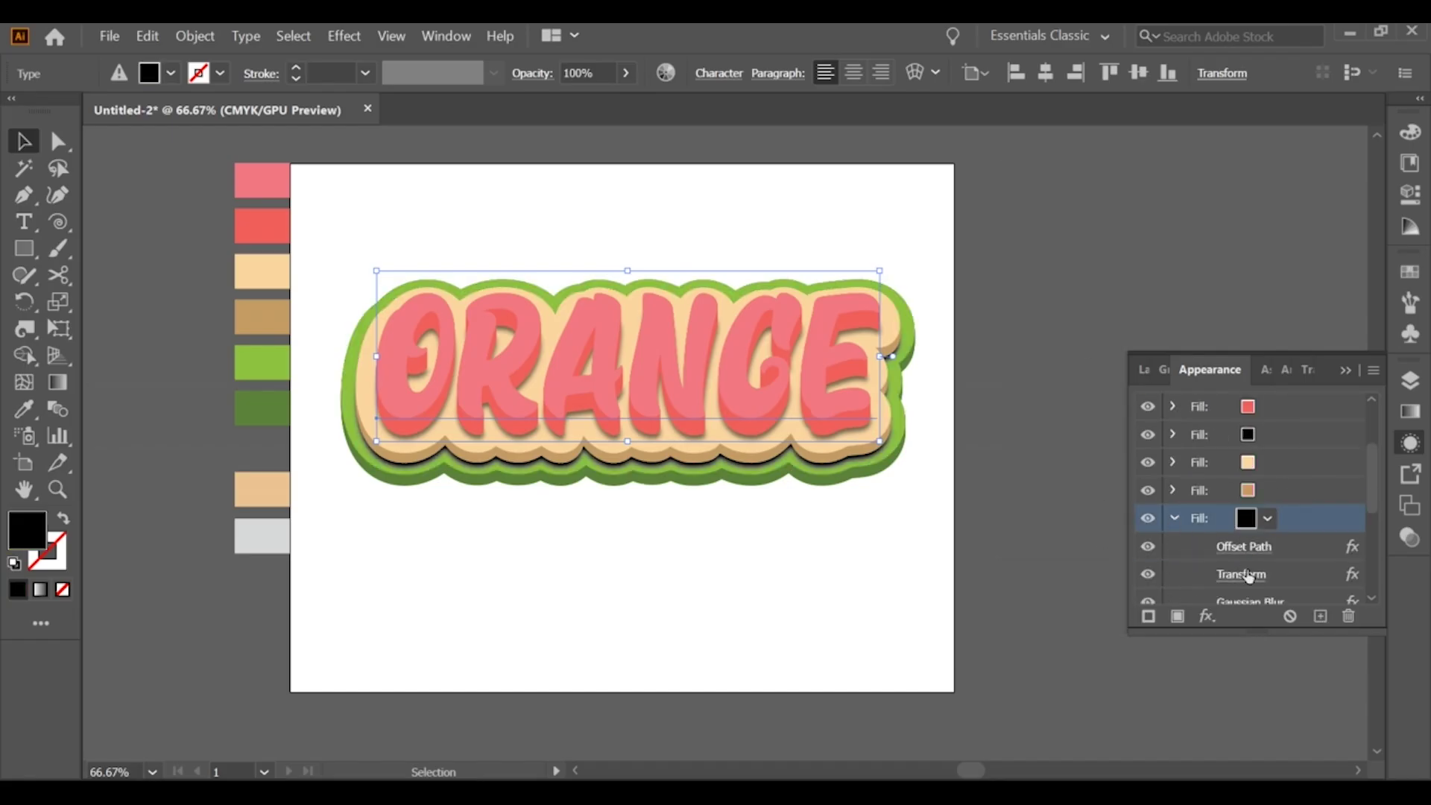
scroll(1249, 576, "down", 2)
left_click(1237, 518)
left_click(1054, 561)
left_click(1053, 195)
left_click_drag(1226, 563, 1201, 598)
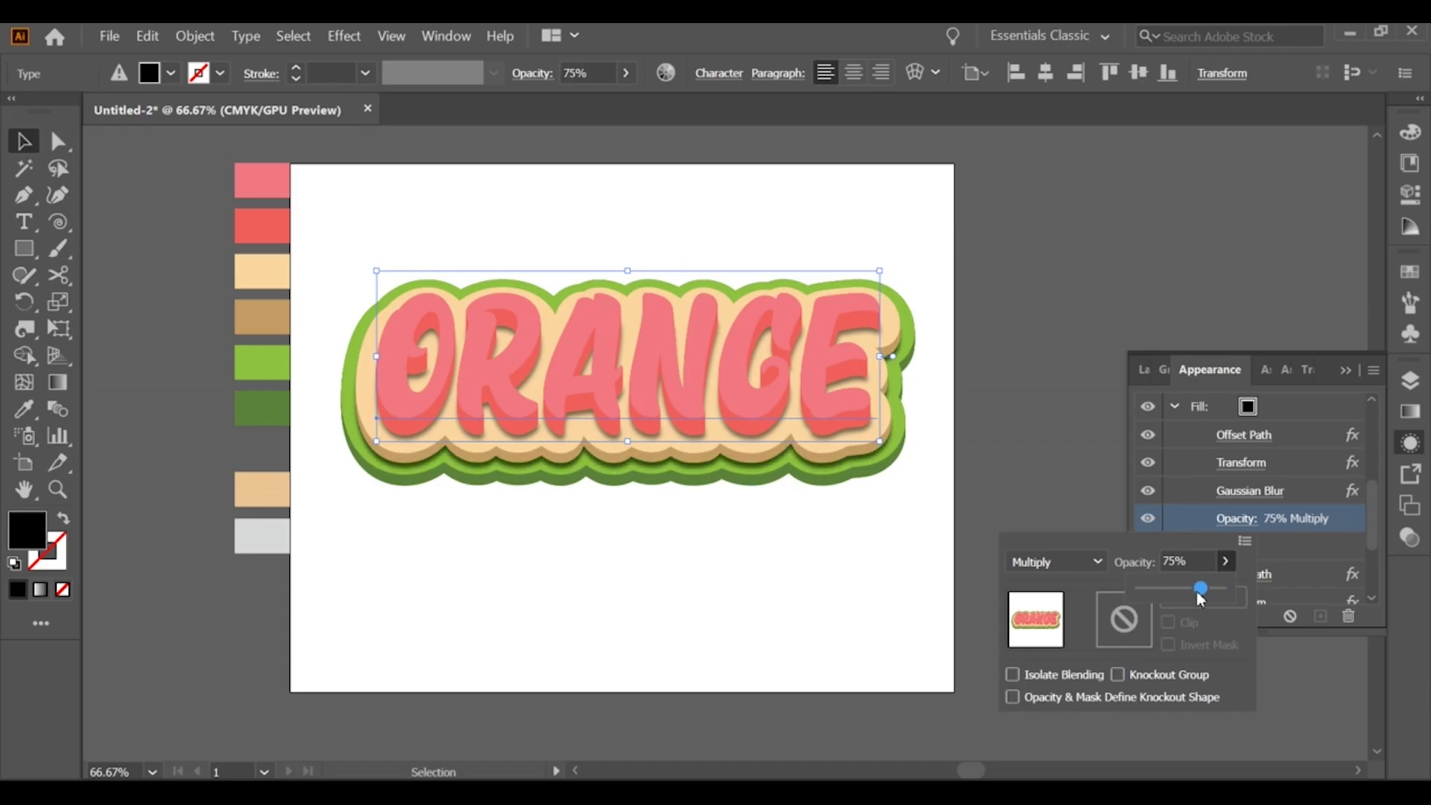
left_click(1186, 564)
key("Up")
left_click(1277, 563)
left_click(1318, 404)
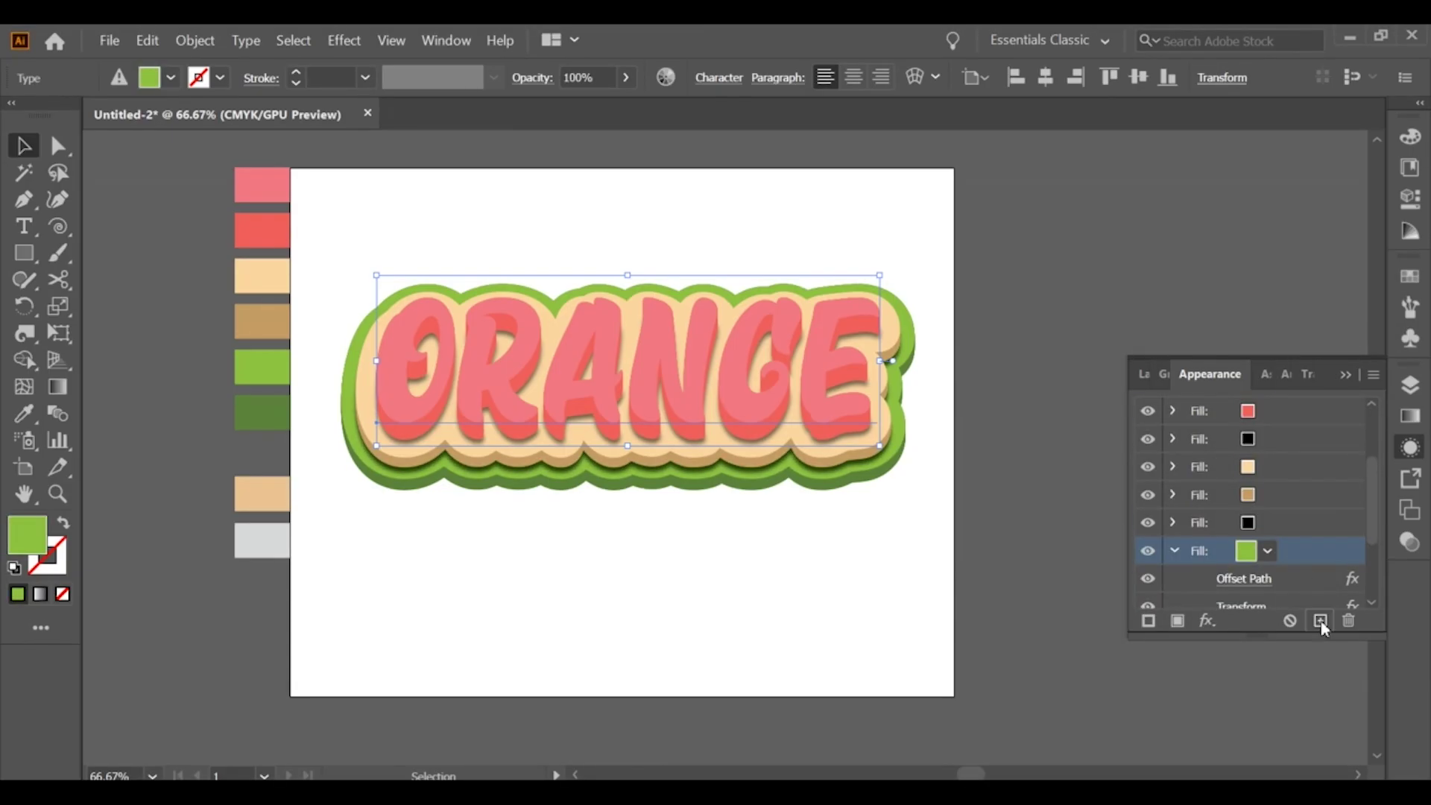
Step: Duplicate the light green fill and colour the upper copy black
left_click(1320, 618)
scroll(1216, 486, "down", 2)
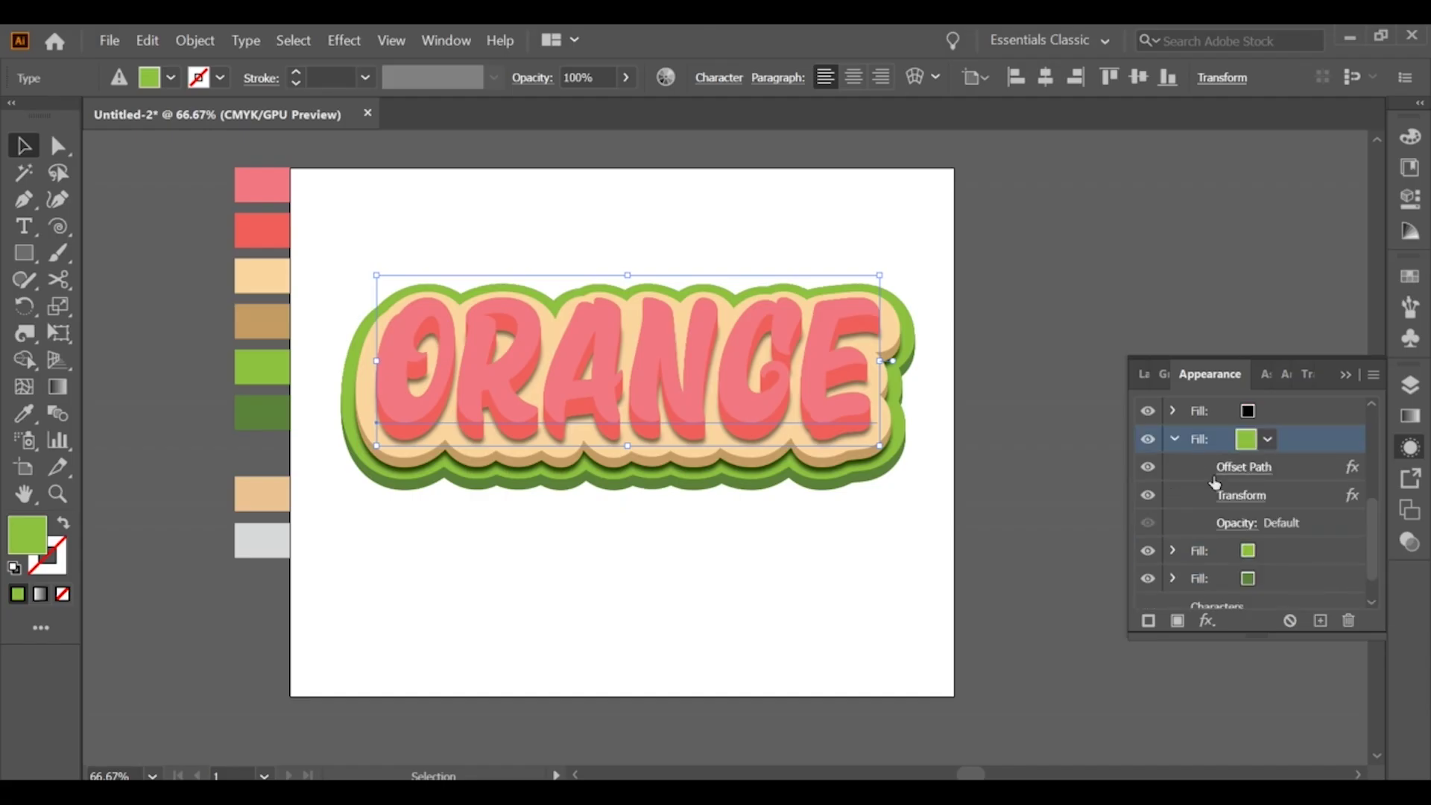
left_click(1174, 438)
left_click(1248, 485)
left_click(1091, 521)
left_click(1309, 498)
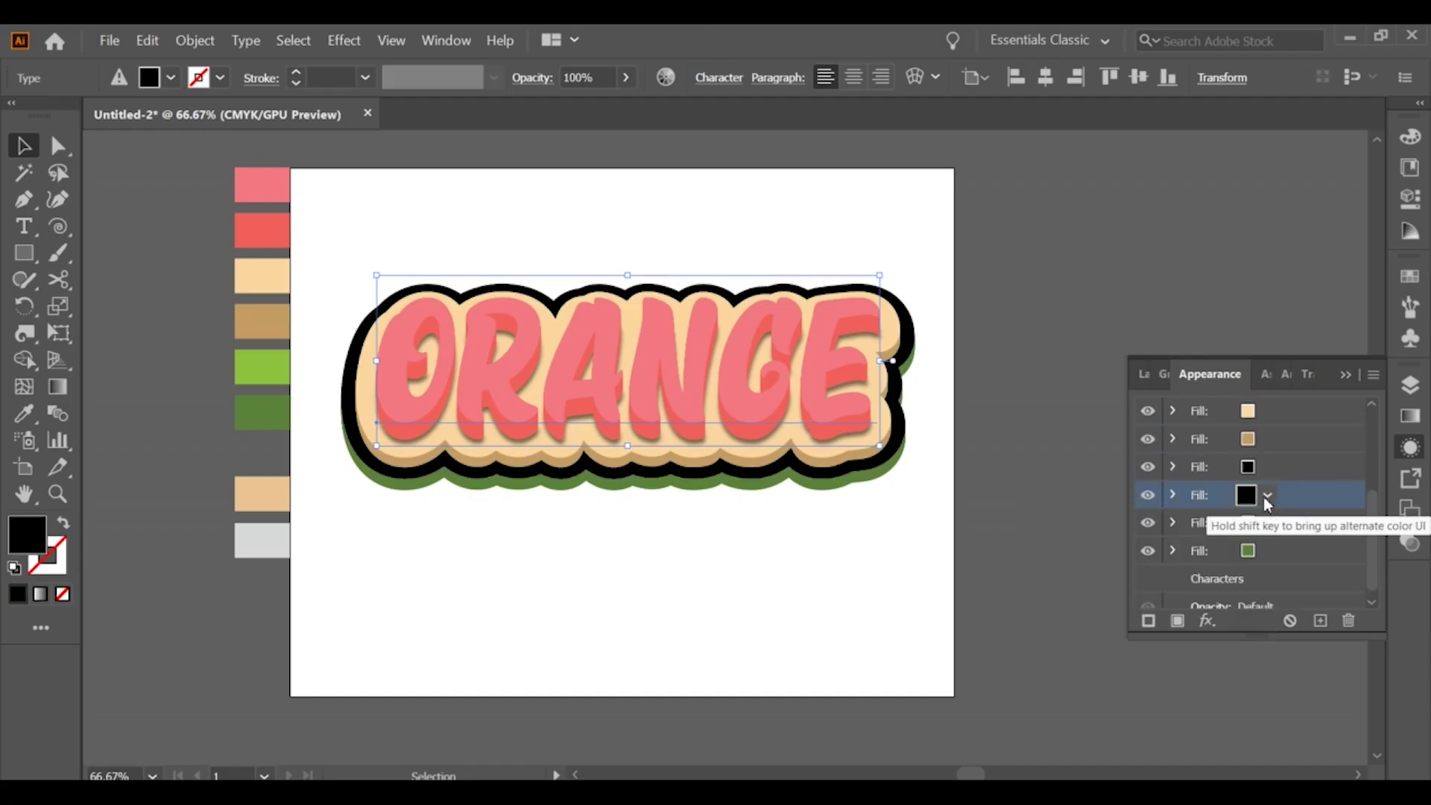
Step: Set the vertical move of the black copy's Transform effect to 39 pt and move the fill below Characters at the bottom of the stack
left_click(1172, 495)
left_click(1233, 550)
left_click(1319, 359)
key("Down")
key("Up")
key("Up")
key("Up")
key("Up")
key("Up")
key("Up")
key("Up")
key("Up")
key("Up")
key("Up")
key("Up")
key("Up")
key("Up")
key("Up")
key("Up")
key("Up")
key("Up")
key("Up")
key("Up")
key("Up")
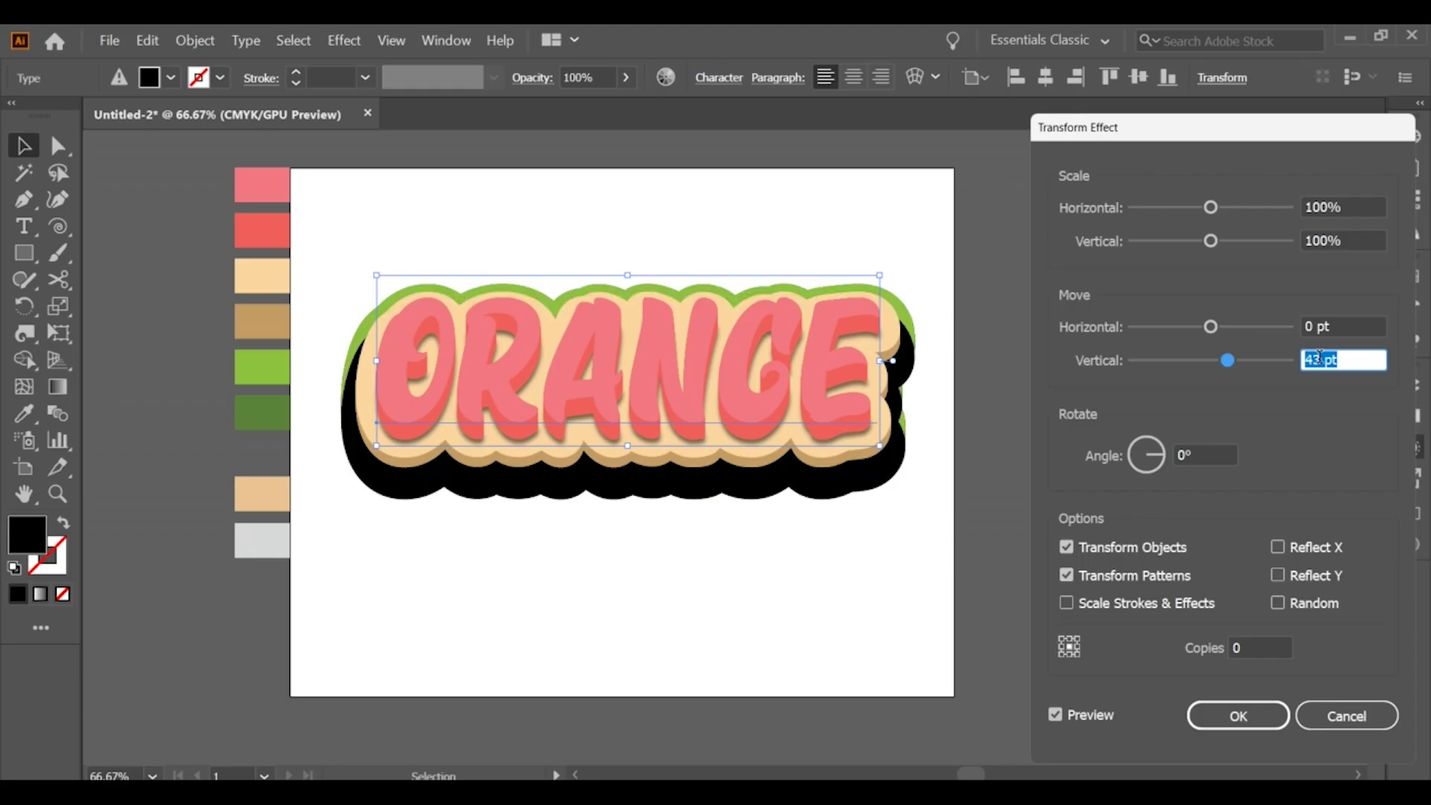
key("Down")
key("Down")
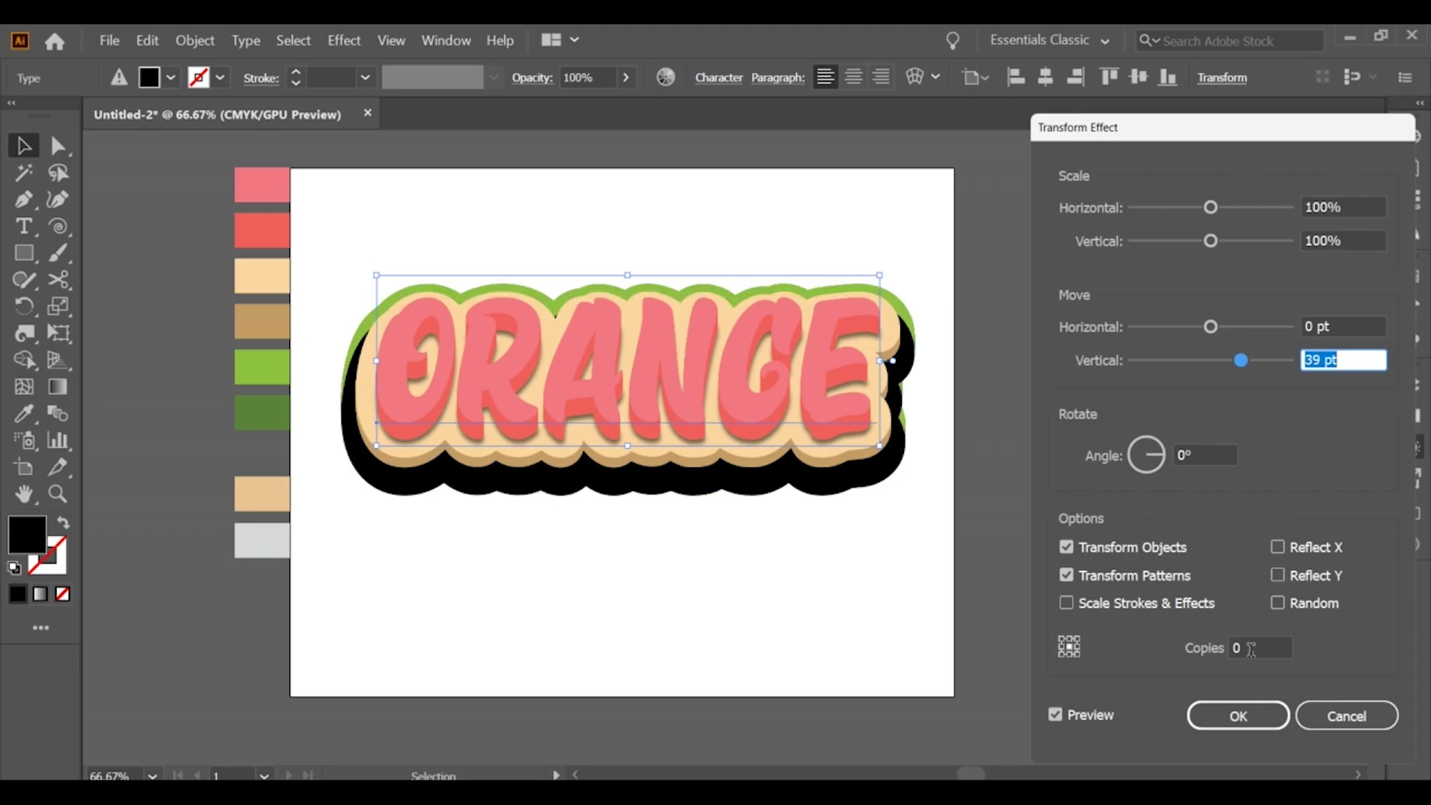
left_click(1238, 715)
left_click(1172, 495)
left_click_drag(1268, 501, 1268, 585)
left_click(1211, 622)
mouse_move(1252, 461)
left_click(1102, 462)
left_click(1177, 611)
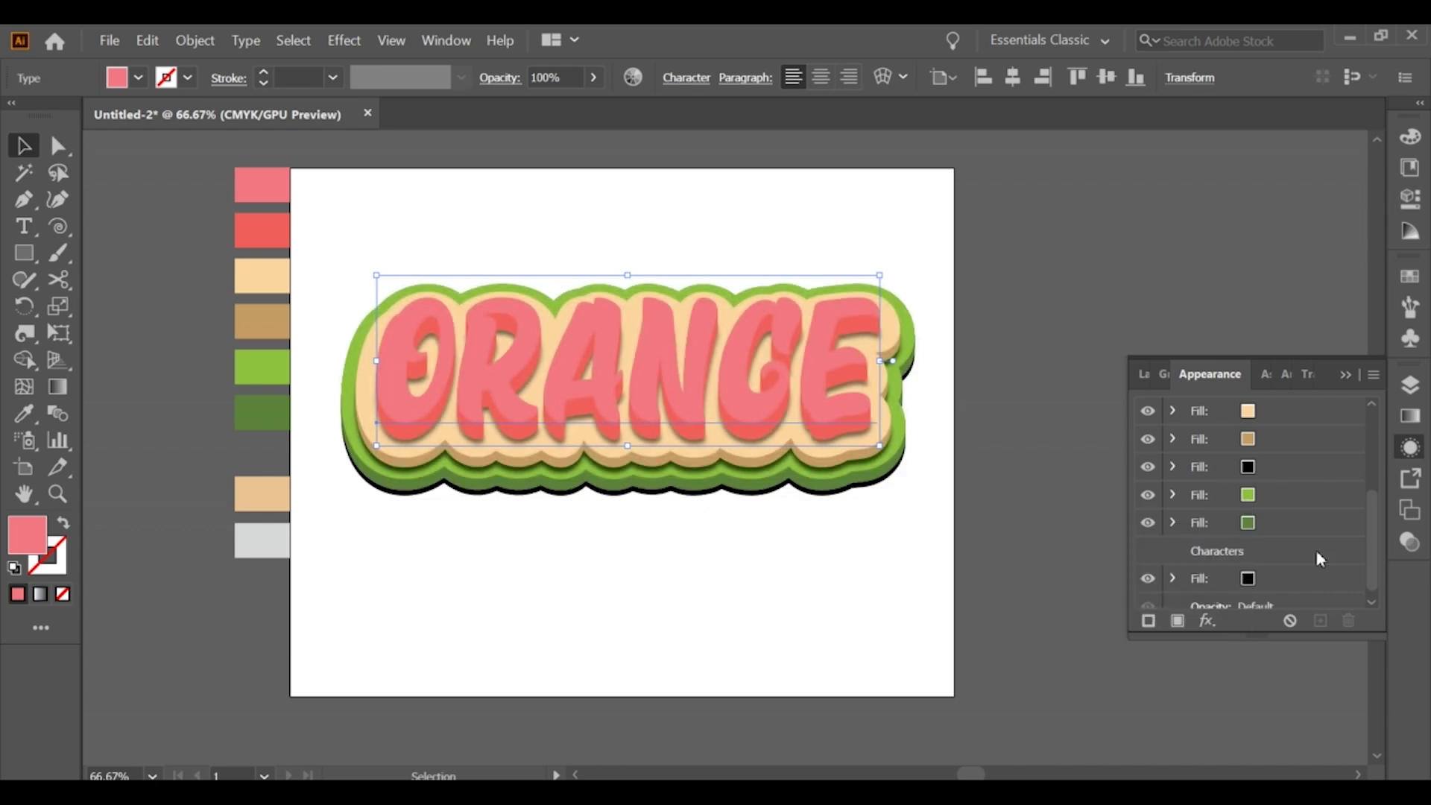
Step: Add a Gaussian Blur effect to the bottommost black fill
left_click(1311, 579)
left_click(1207, 621)
left_click(1103, 457)
double_click(1142, 560)
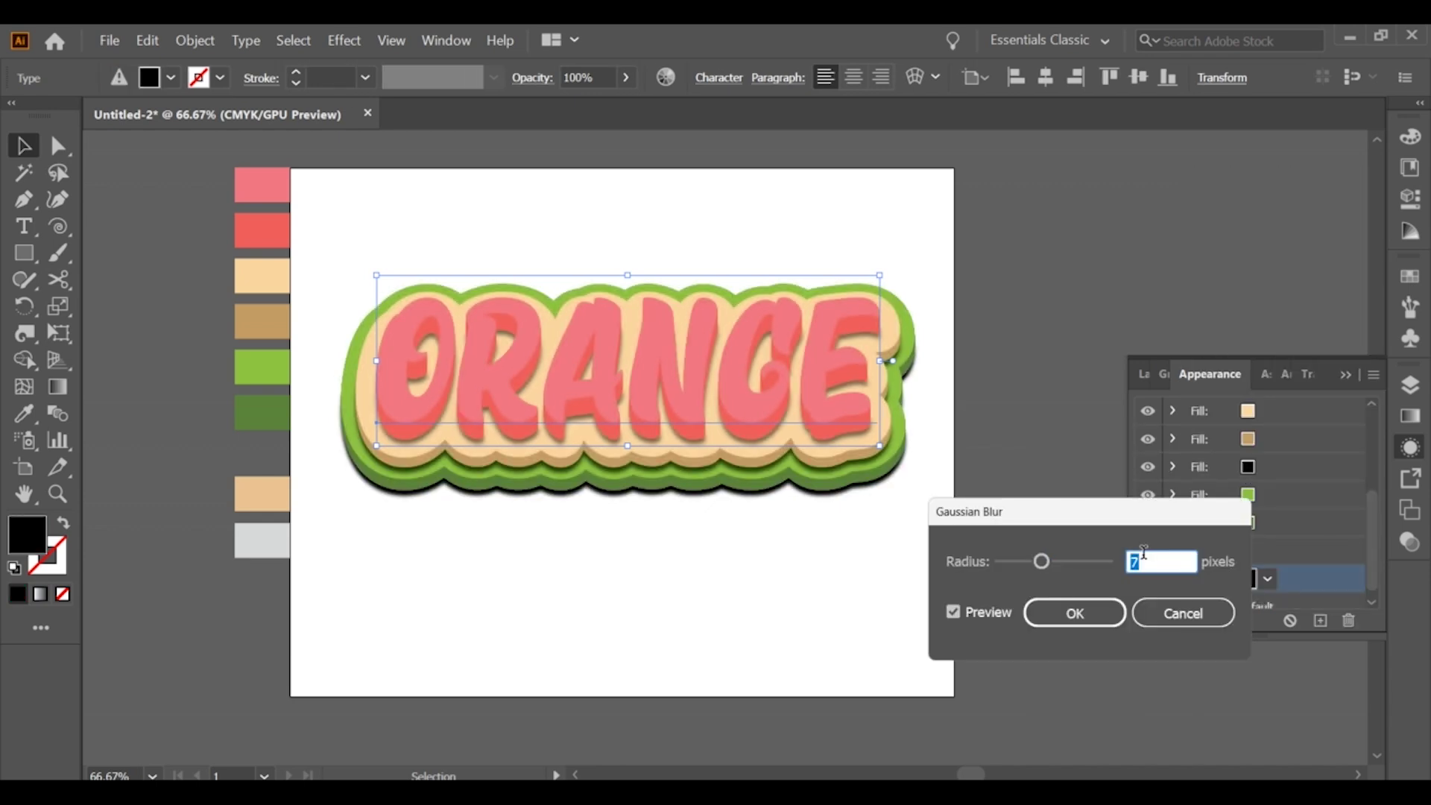
type("31797")
left_click(1071, 609)
left_click(1172, 569)
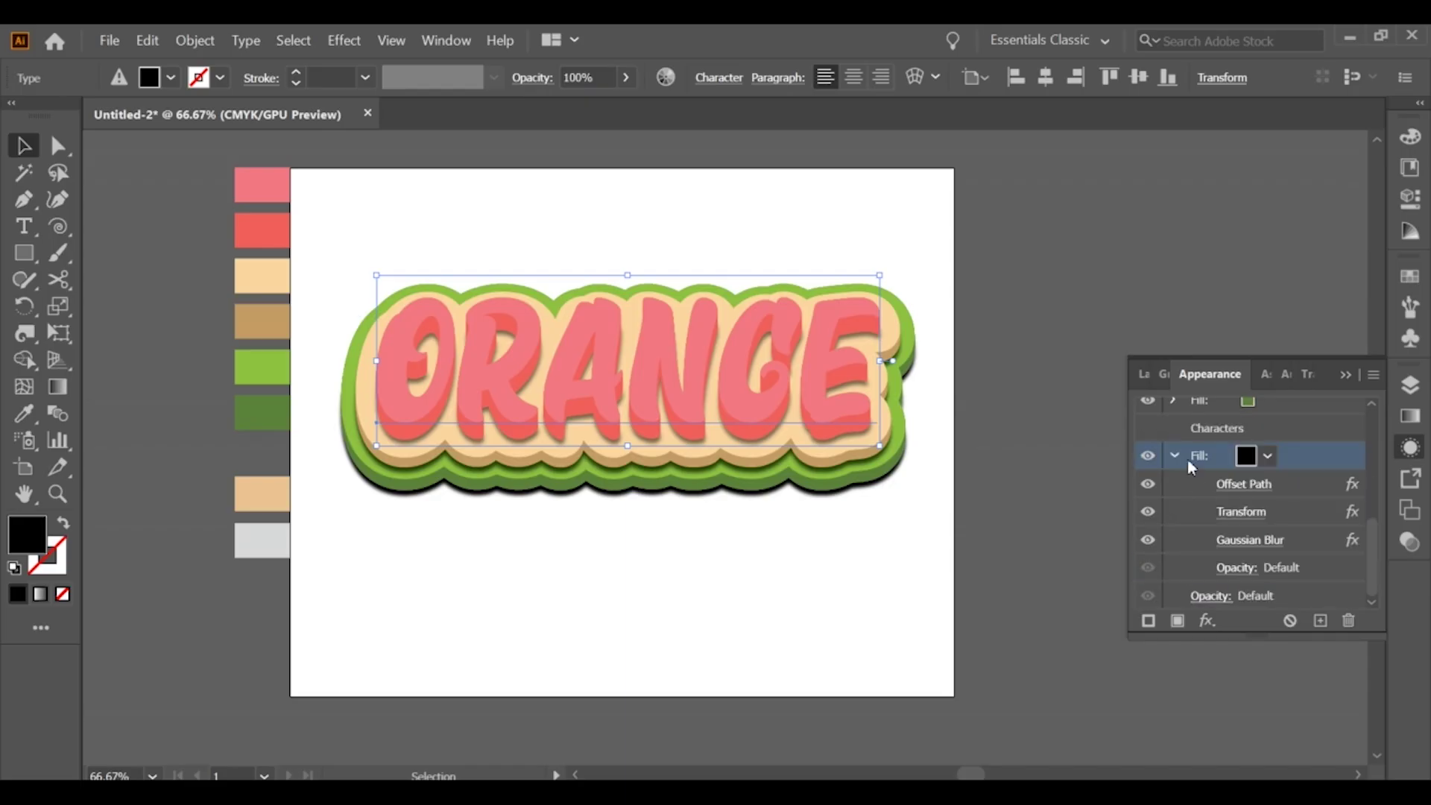
left_click(1174, 456)
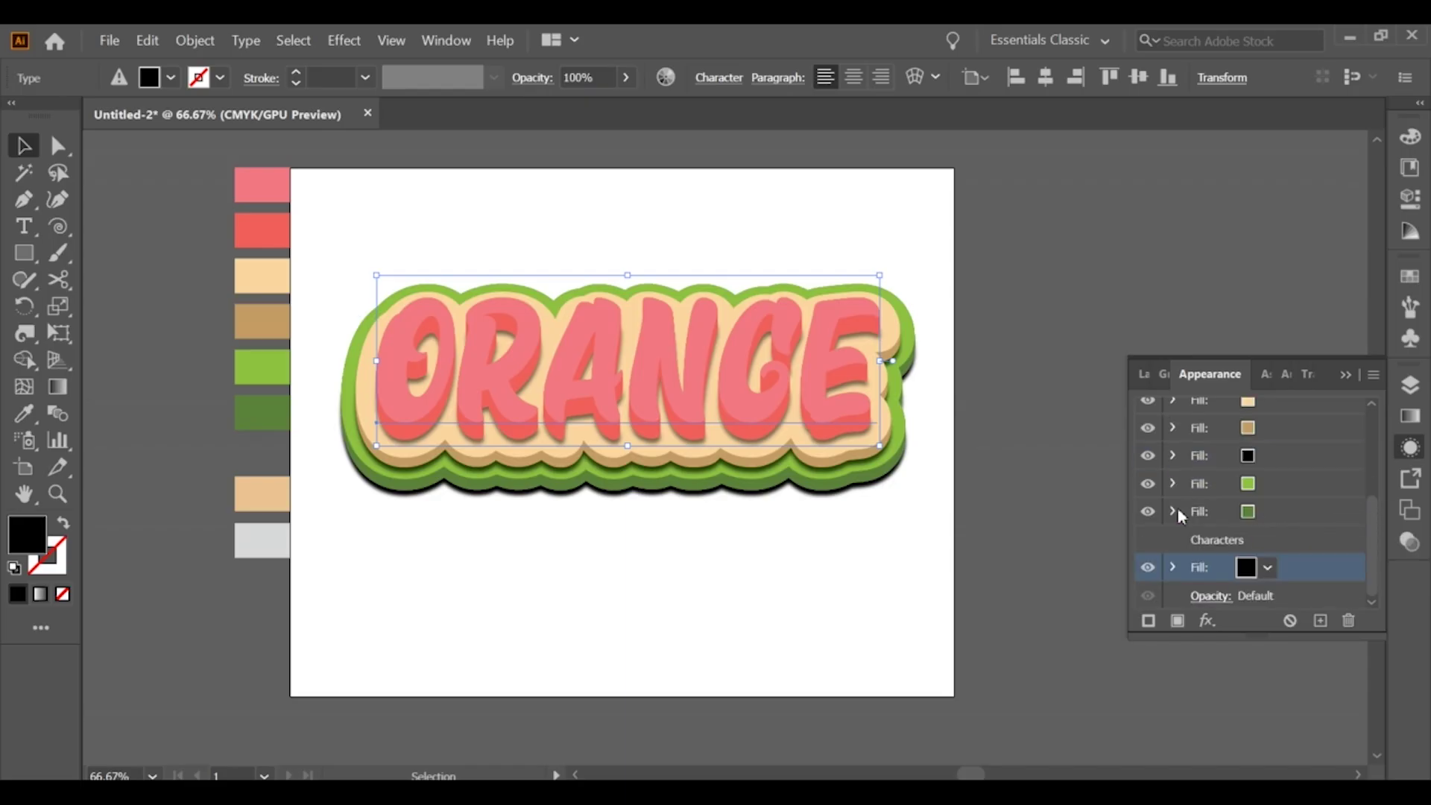
Step: Duplicate the bottommost black fill and set the vertical move of the lower copy's Transform effect to 45 pt
left_click(1319, 620)
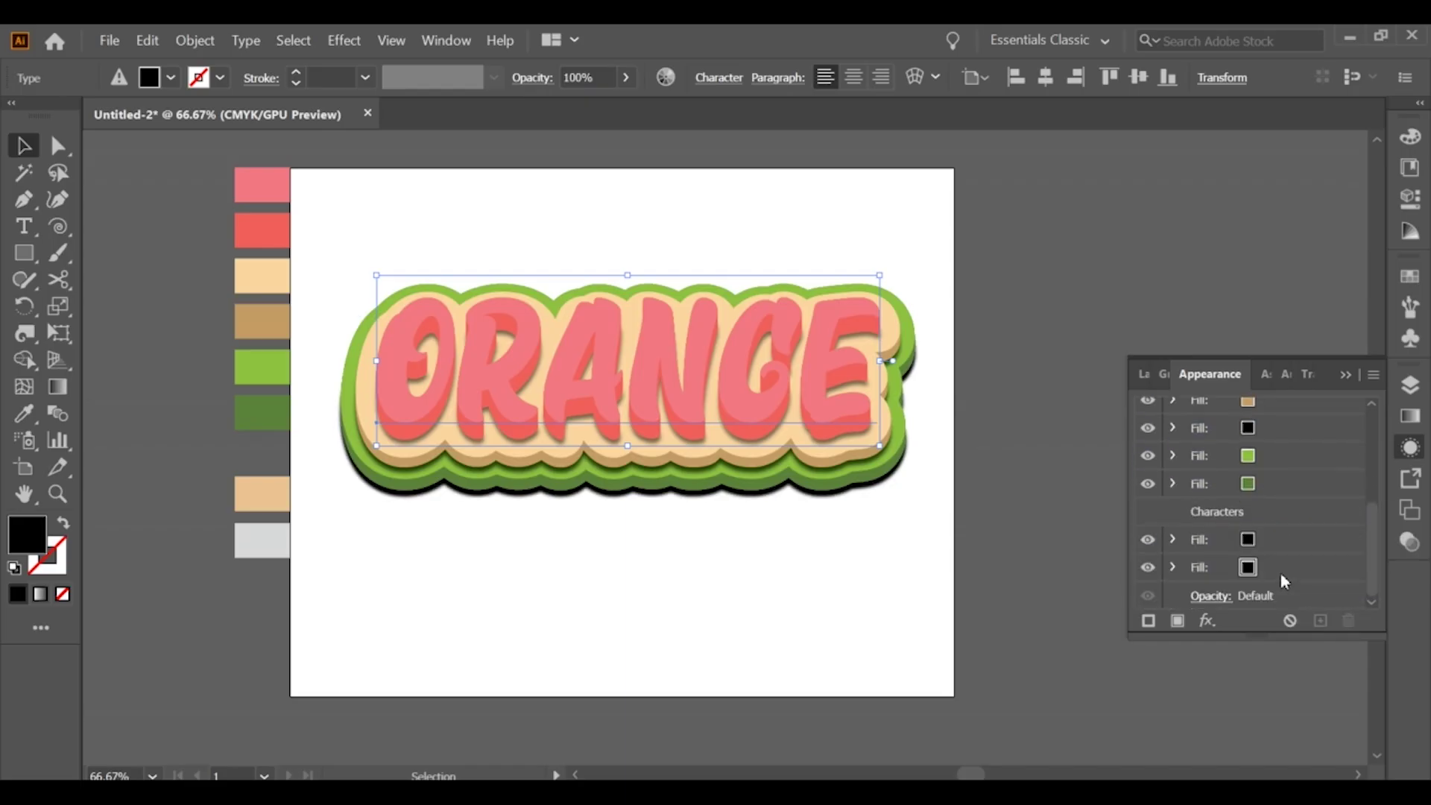
left_click(1172, 568)
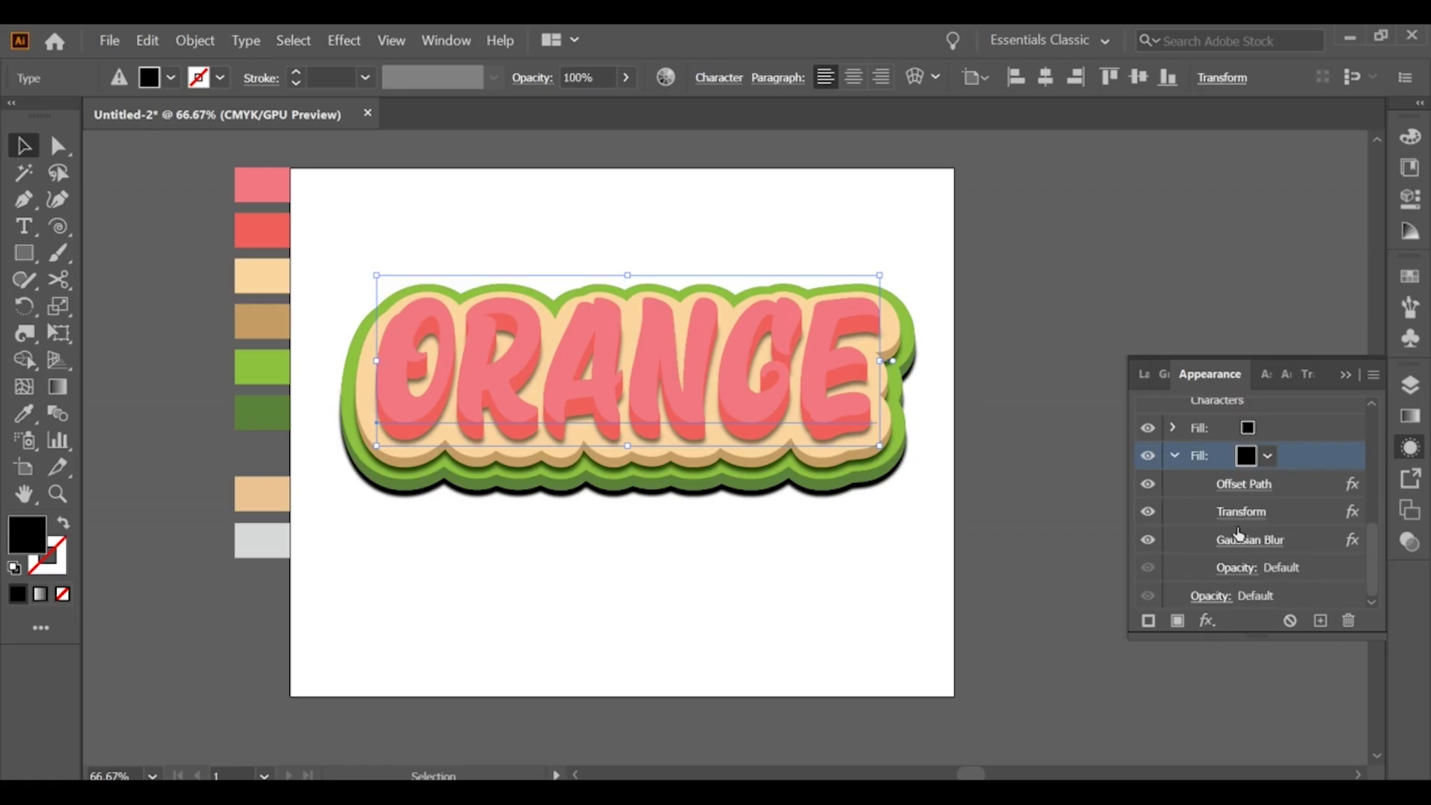
left_click(1247, 516)
left_click(1324, 359)
key("Up")
key("Up")
key("Up")
key("Up")
key("Up")
key("Up")
key("Up")
key("Up")
key("Up")
key("Up")
key("Up")
key("Up")
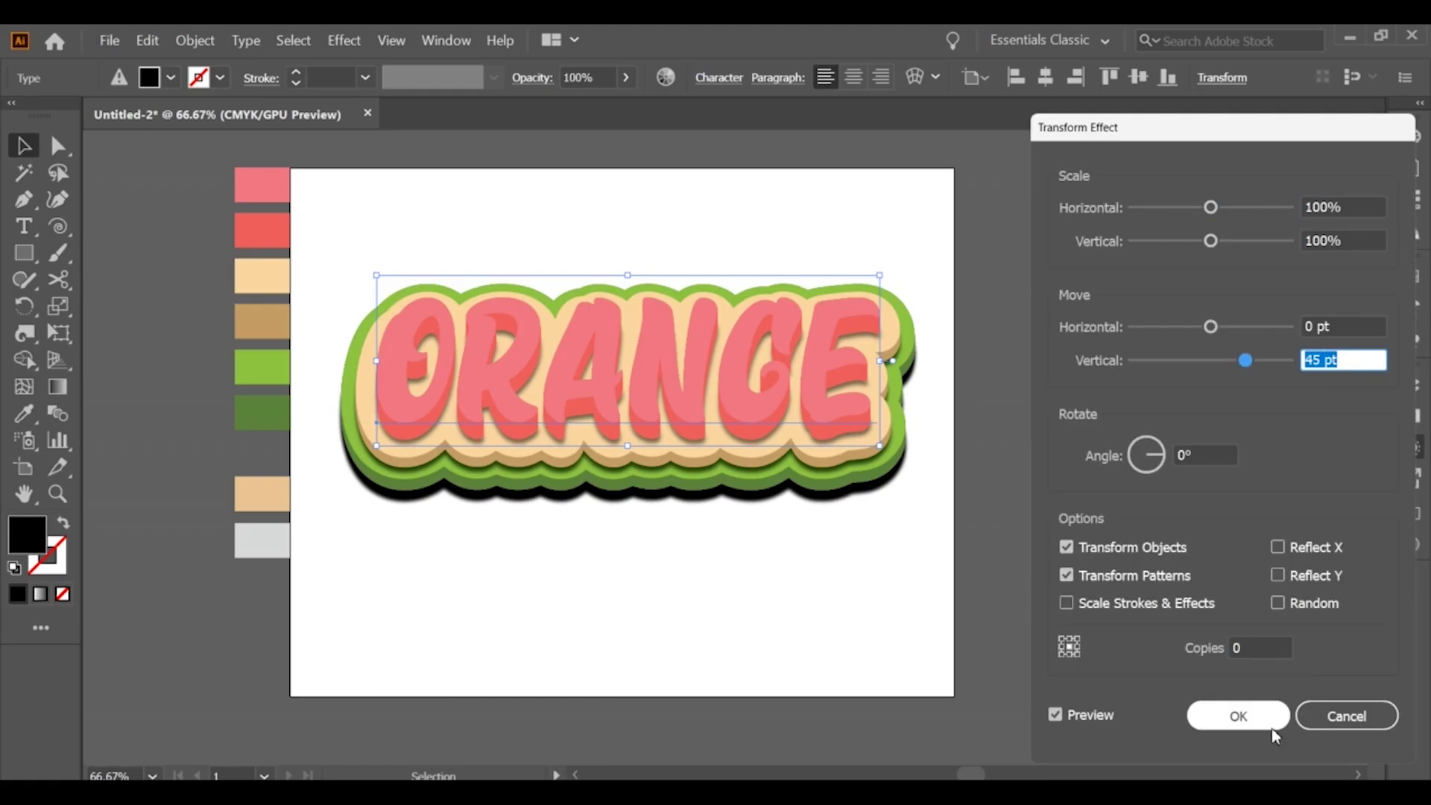
left_click(1238, 715)
Step: Adjust the Gaussian Blur radius of the bottommost black fill
left_click(1206, 620)
mouse_move(1232, 459)
left_click(1096, 460)
left_click(924, 461)
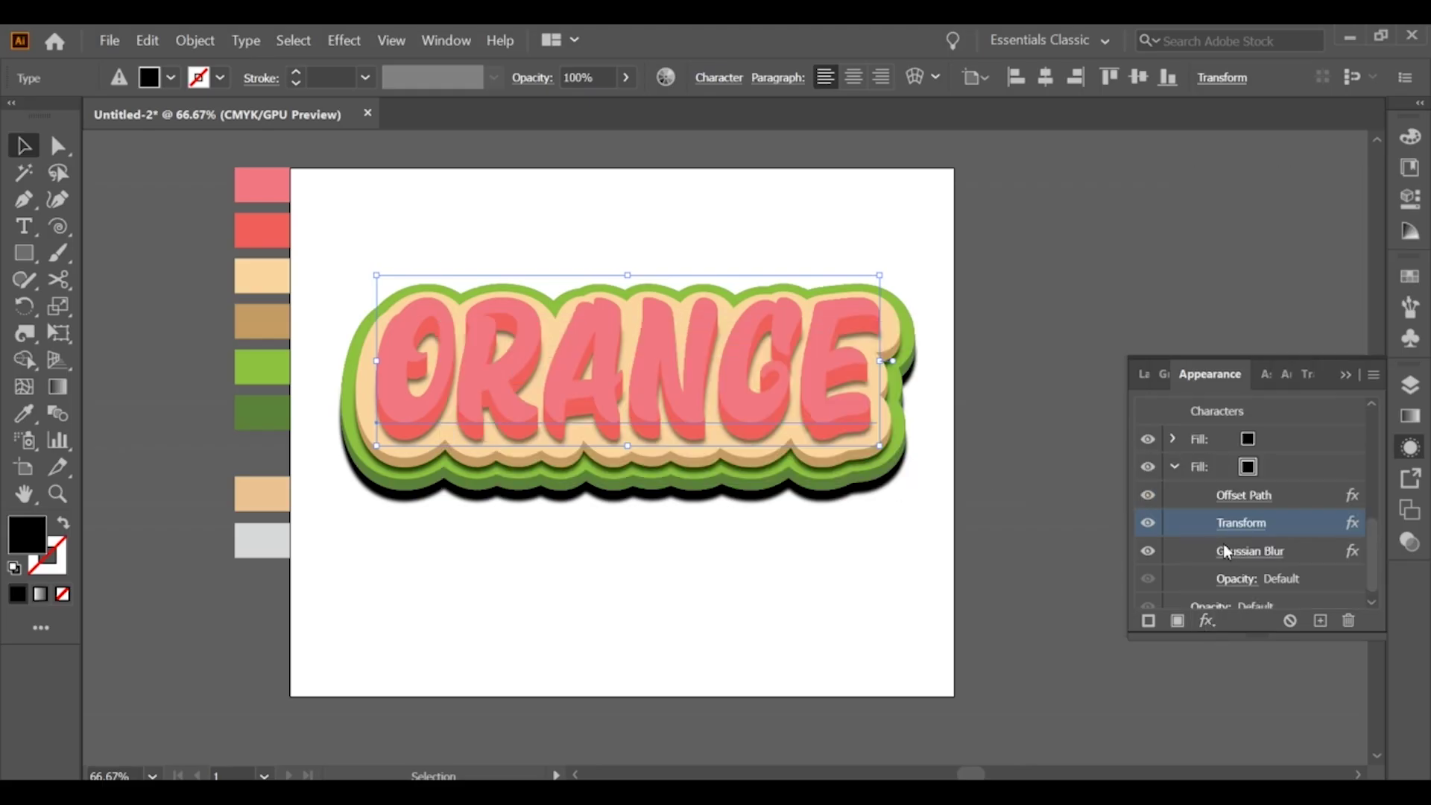
left_click(1226, 552)
left_click(1152, 559)
type("24")
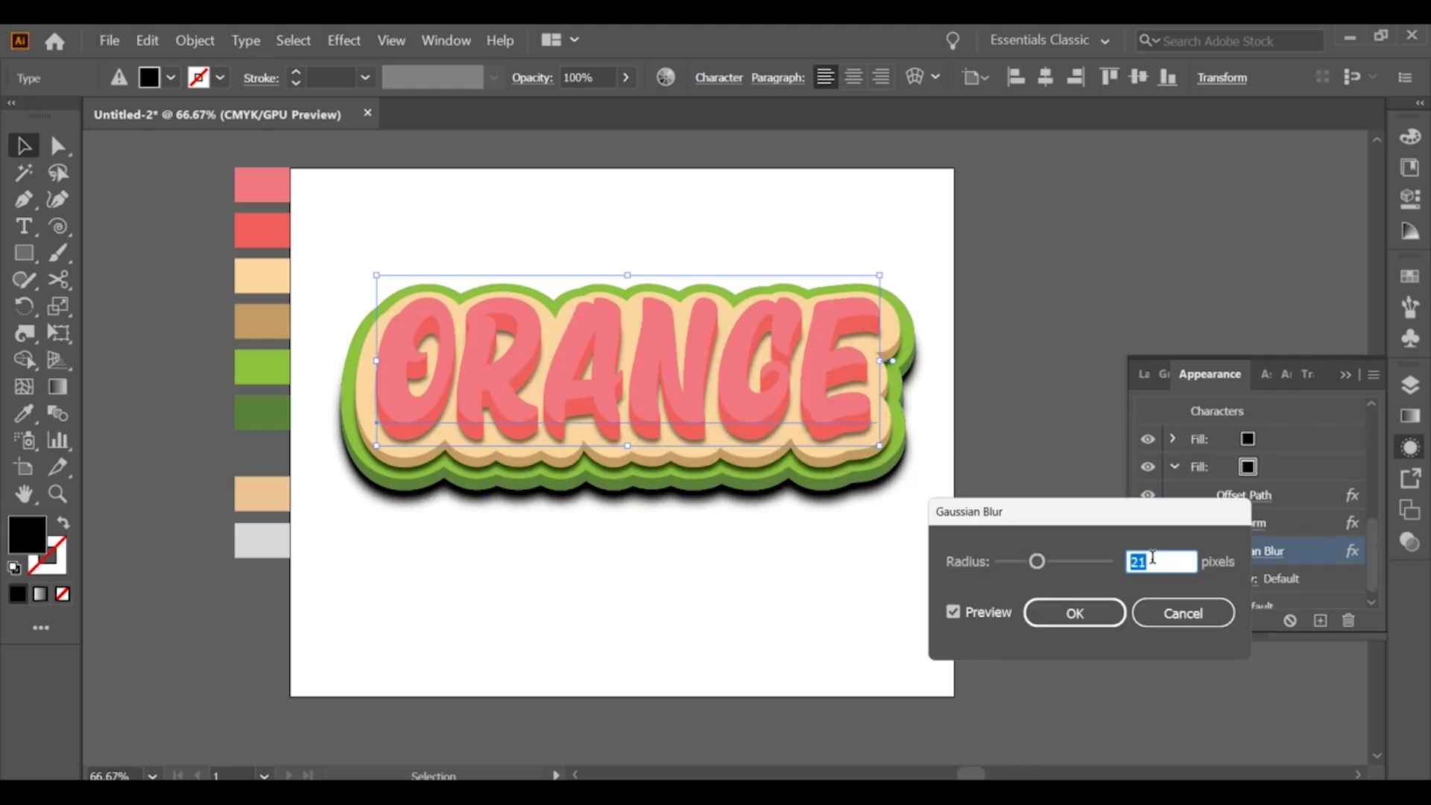
key("Down")
key("Down")
key("Down")
key("Down")
left_click(1074, 613)
Step: Set the opacity of the bottommost black fill to 62%
left_click(999, 412)
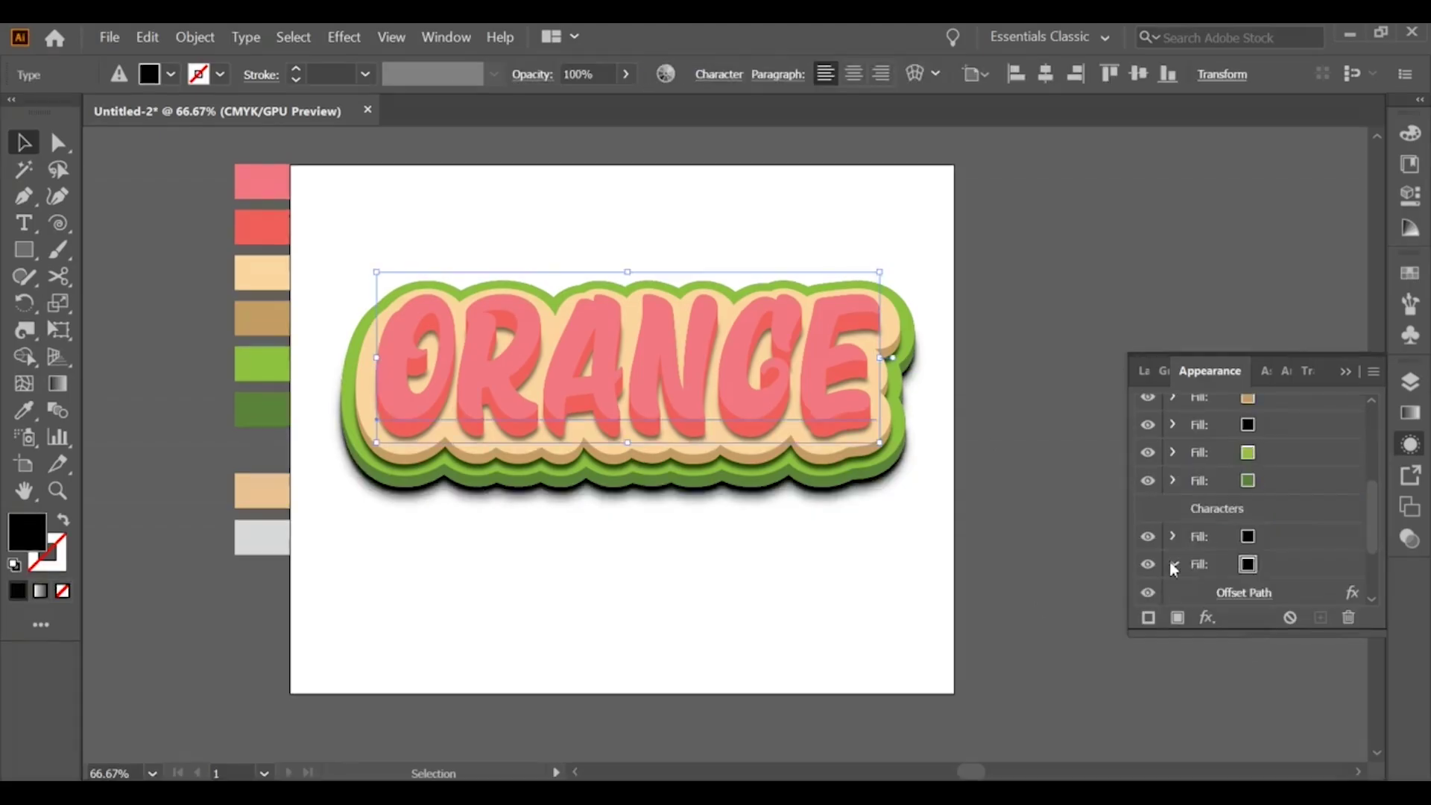
scroll(1195, 571, "down", 3)
left_click(1246, 567)
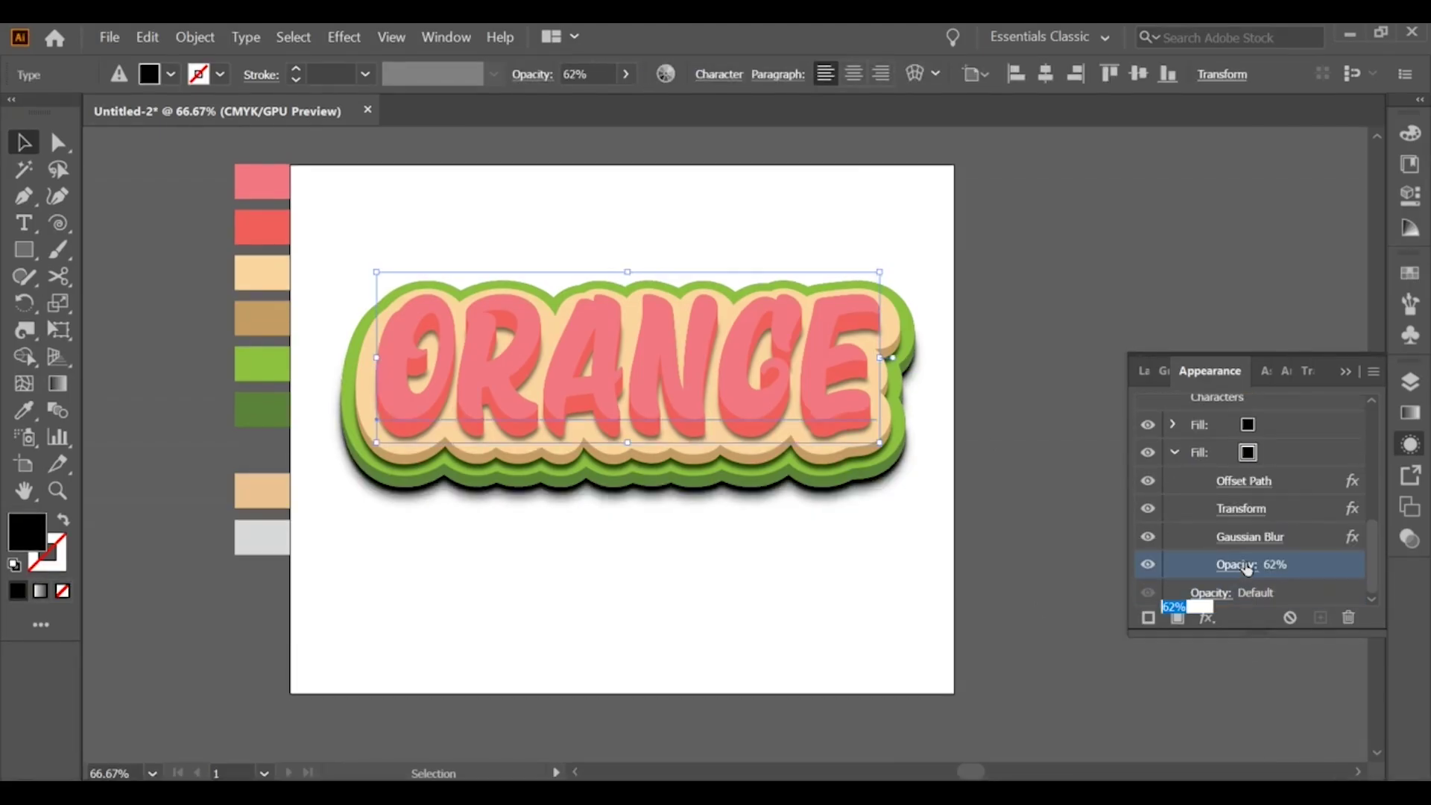
key("Down")
key("Return")
Step: Duplicate the 62% black fill and set the vertical move of the lower copy's Transform effect to 72 pt
scroll(1293, 587, "up", 4)
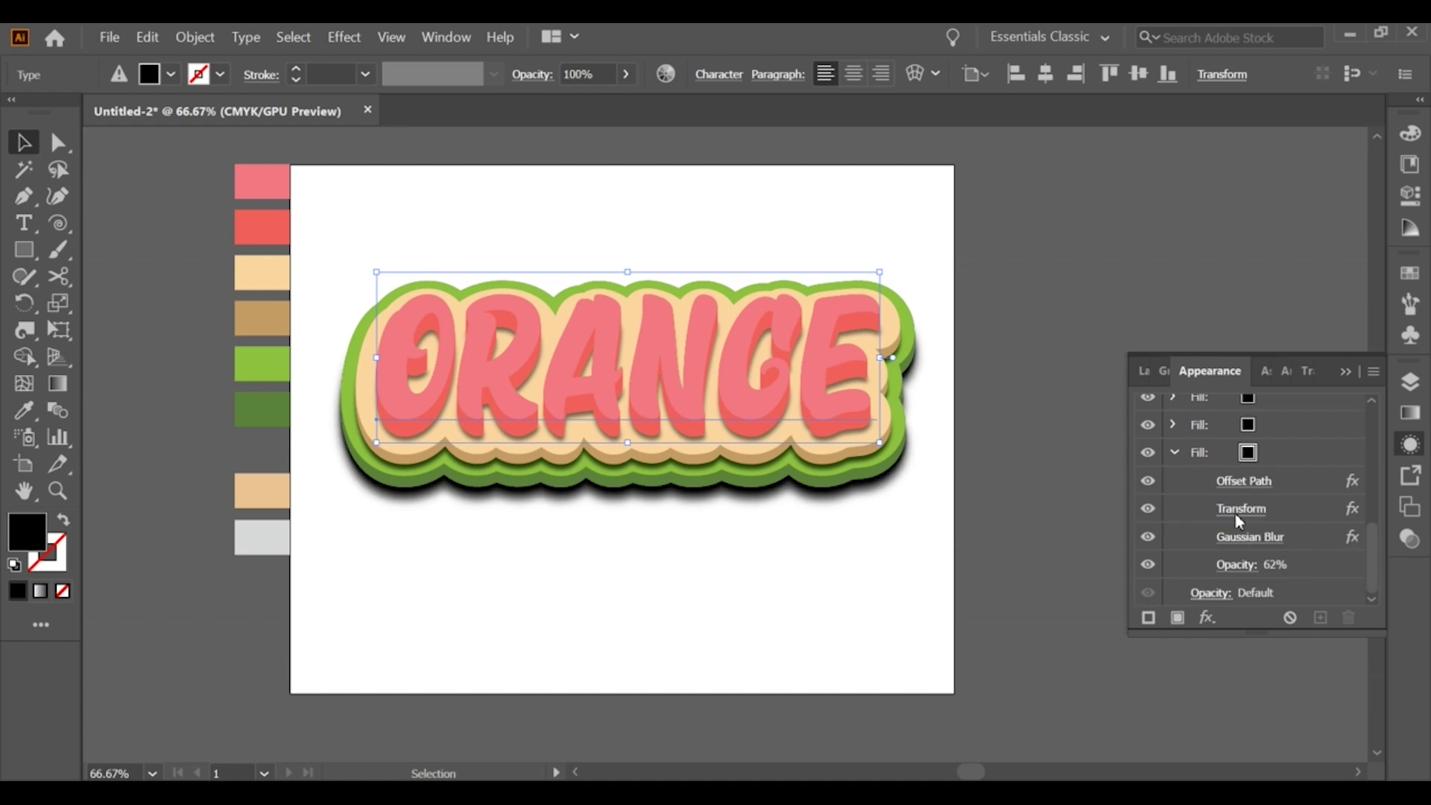
left_click(1241, 509)
left_click(1323, 356)
double_click(1323, 356)
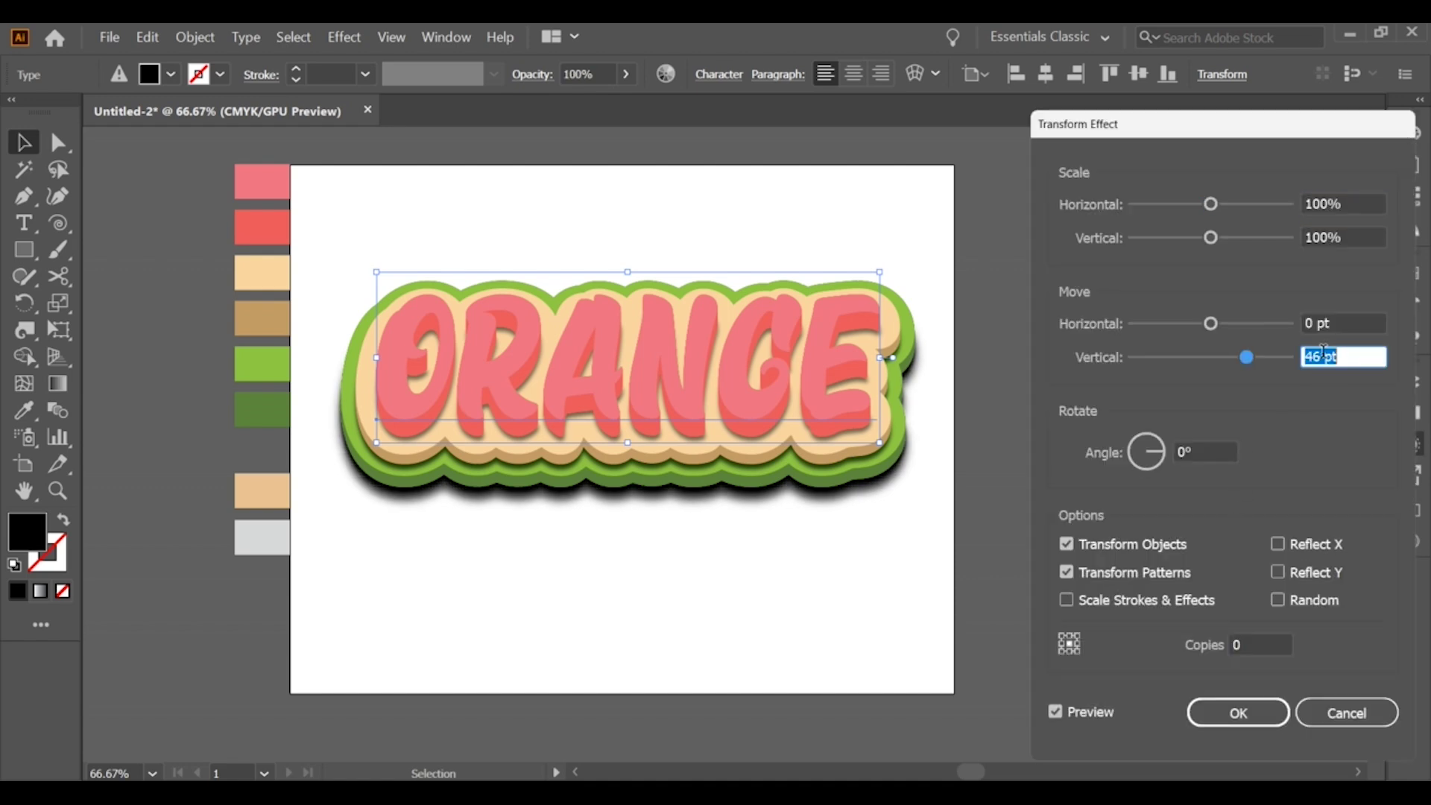
scroll(1322, 352, "up", 20)
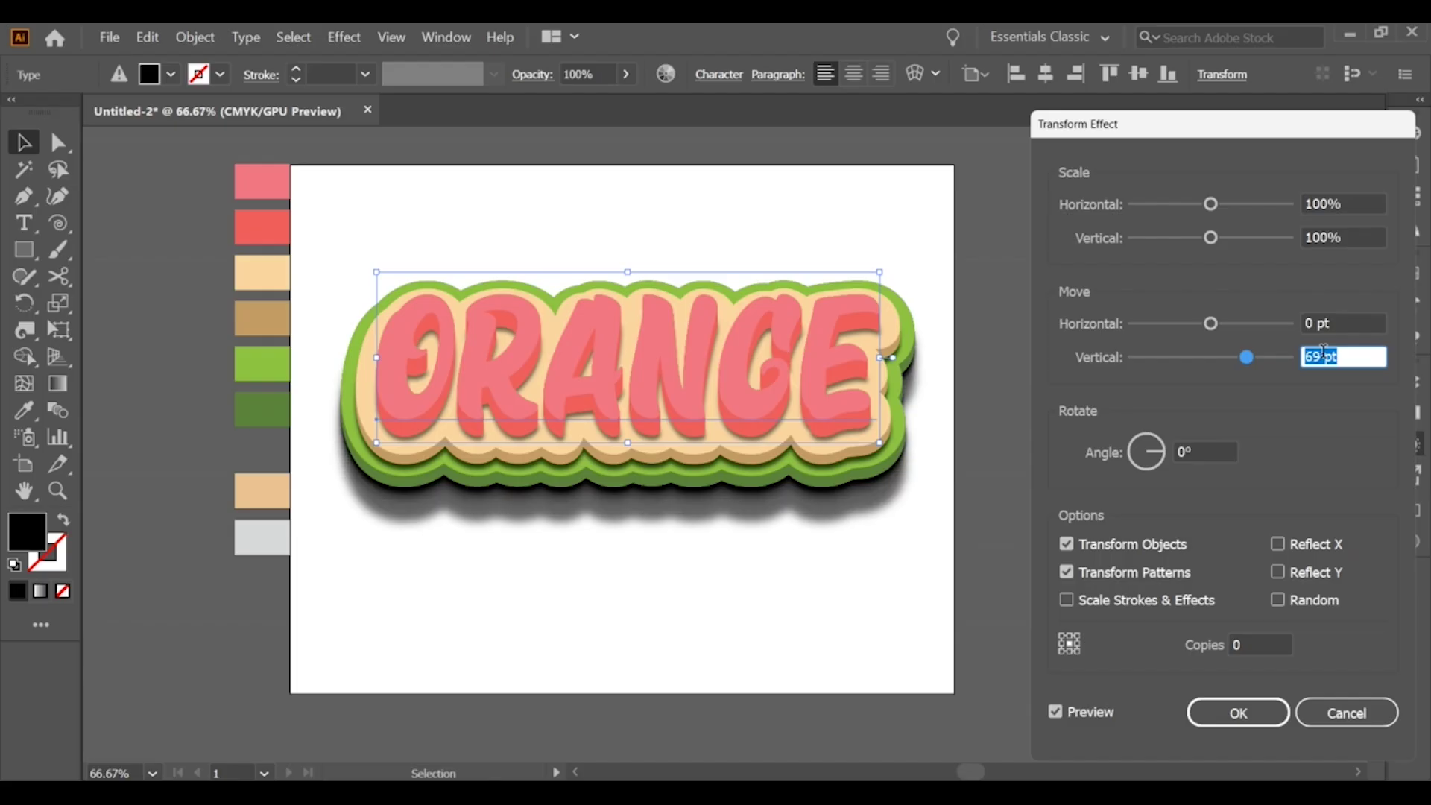
scroll(1322, 350, "down", 1)
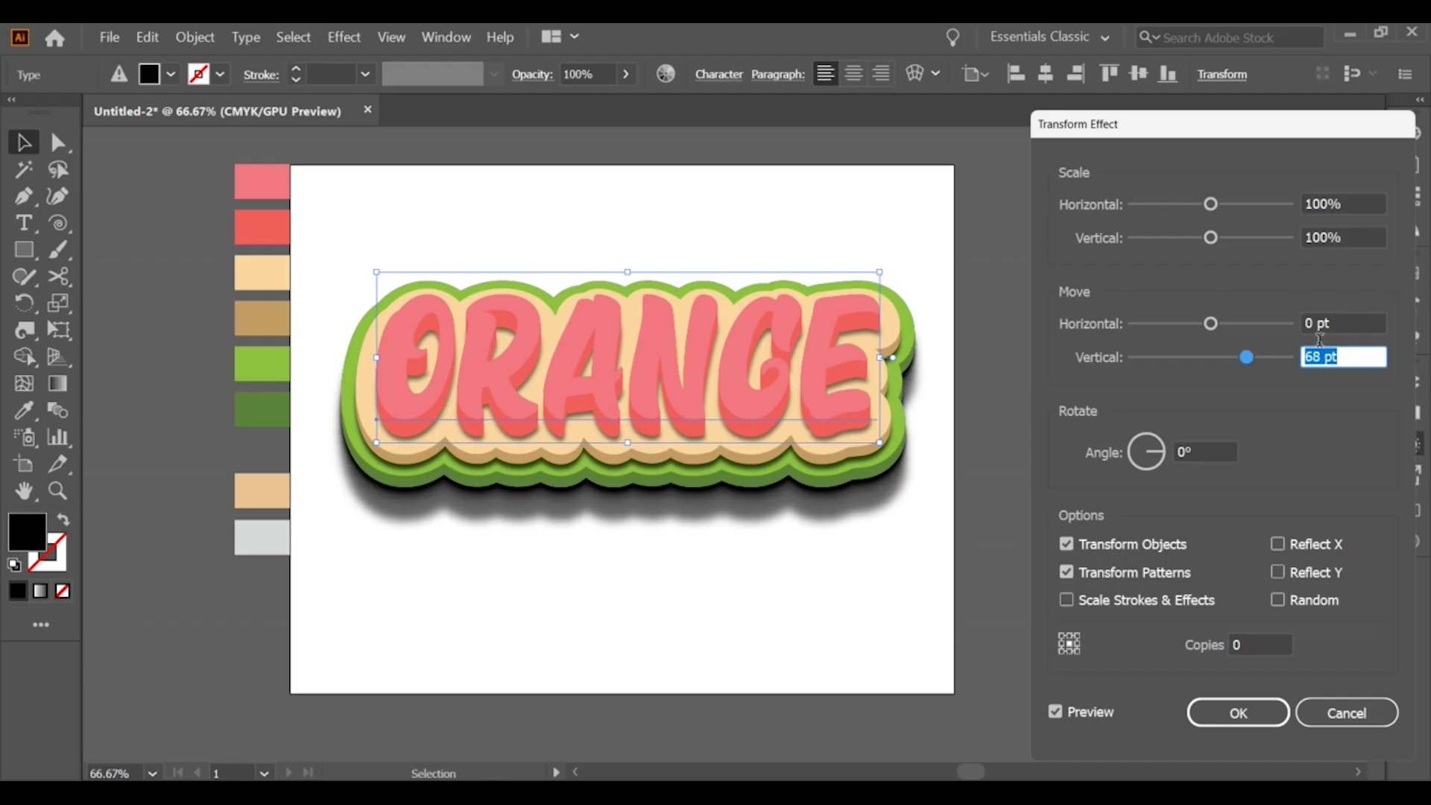
scroll(1319, 343, "down", 2)
scroll(1327, 357, "up", 1)
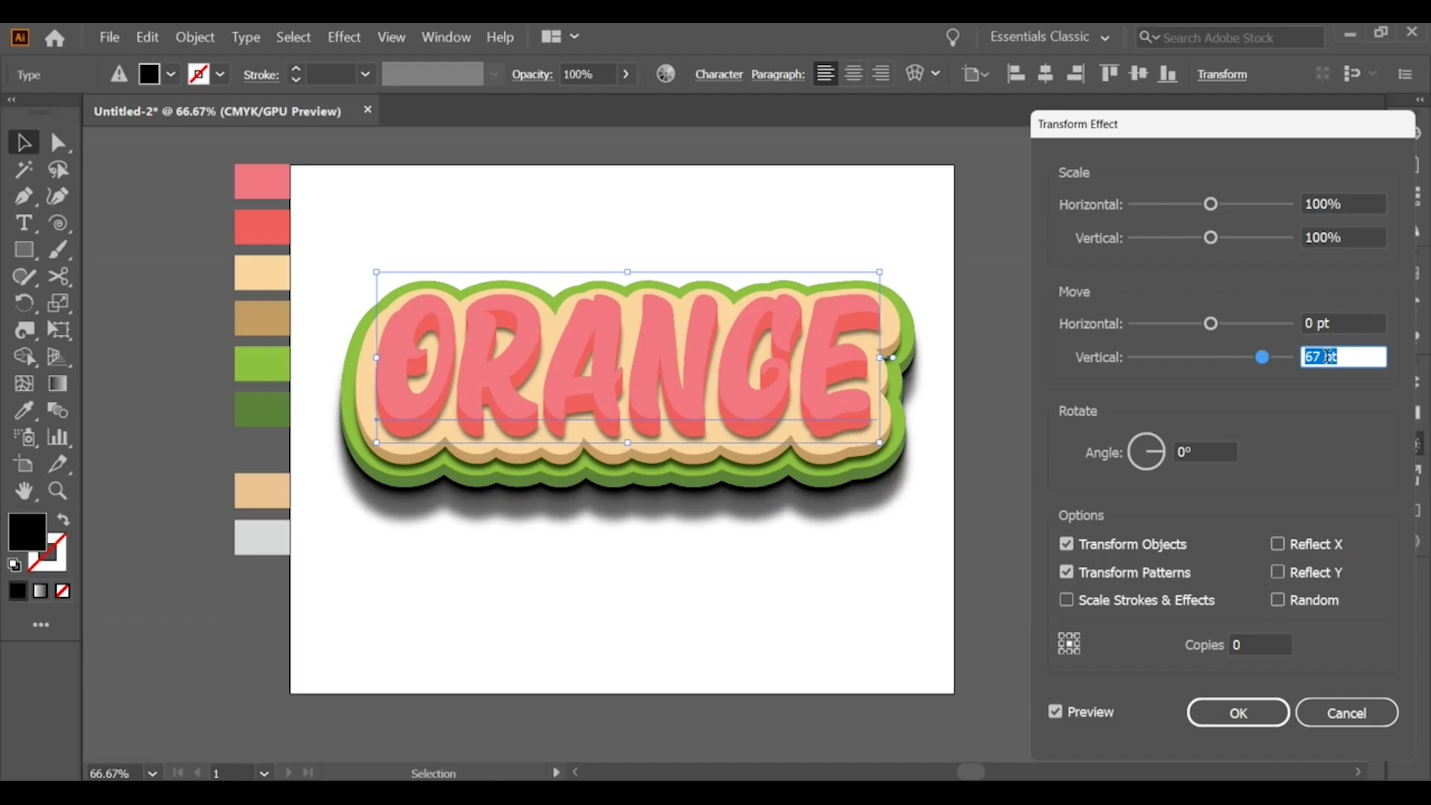
scroll(1302, 488, "up", 5)
left_click(1225, 715)
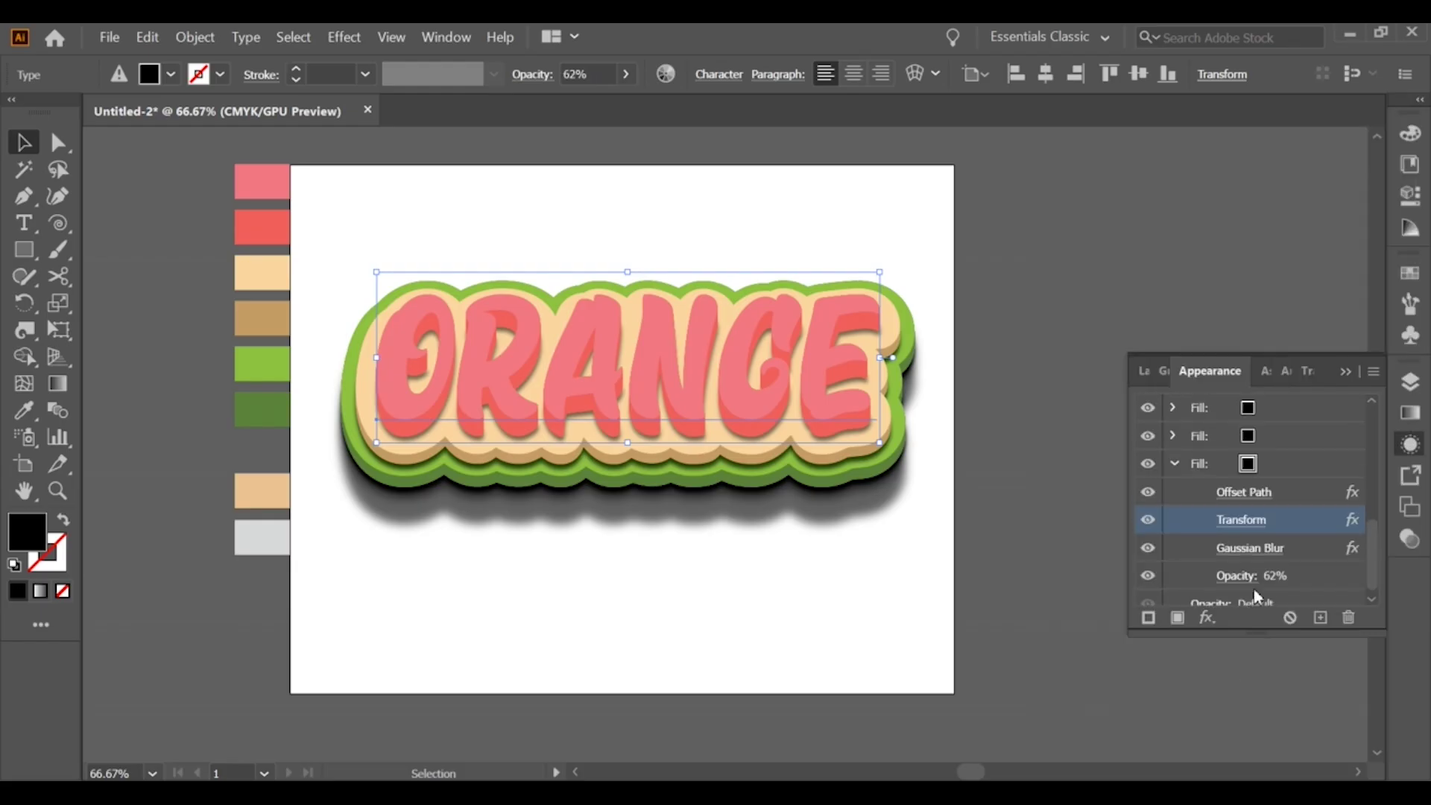
Step: Set the Gaussian Blur radius of the bottommost black fill to about 36 pixels
left_click(1222, 555)
left_click_drag(1056, 558, 1066, 560)
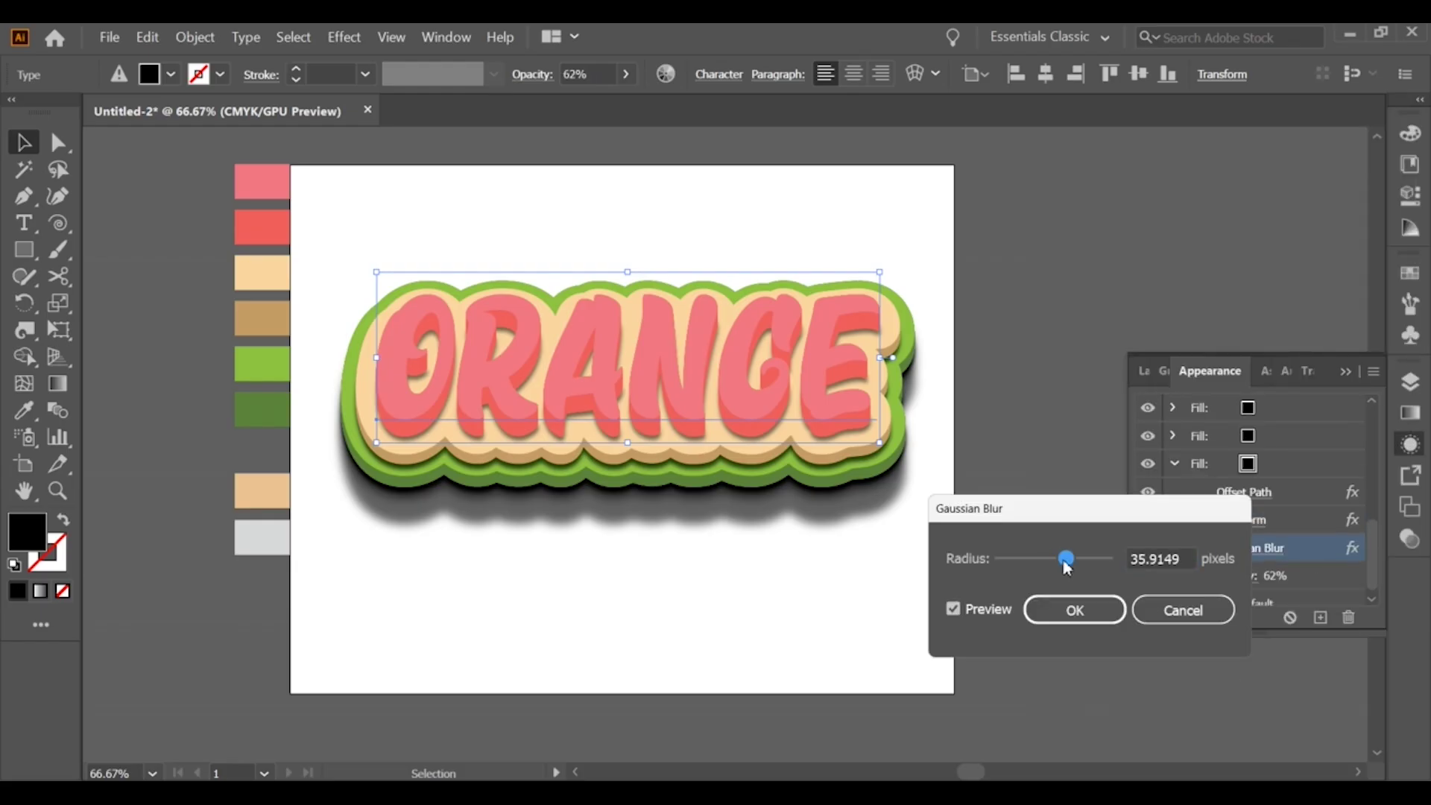
left_click(1074, 610)
Step: Set the opacity of the bottommost black fill to 61%
left_click(1237, 575)
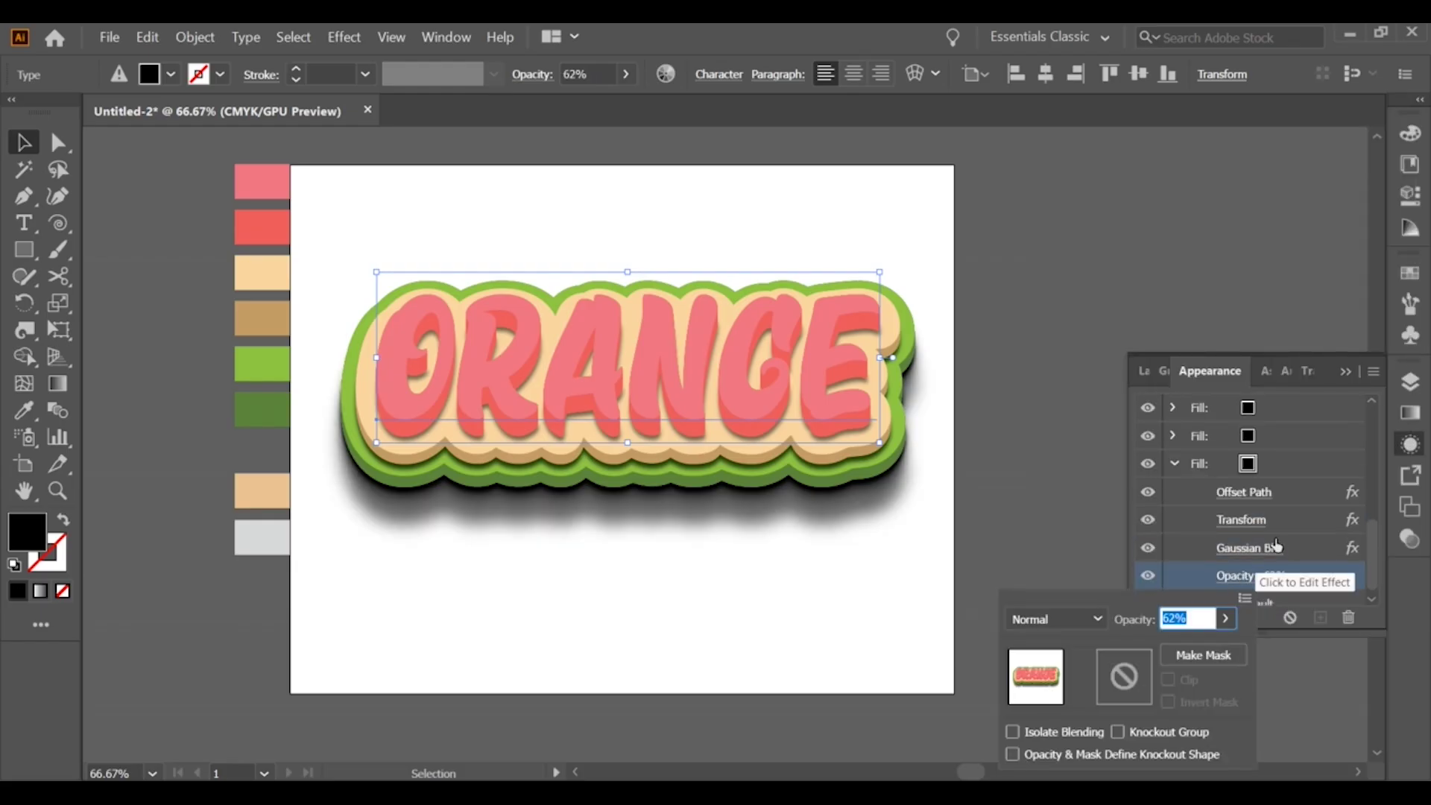
left_click(1228, 623)
mouse_move(1192, 645)
left_mouse_down()
mouse_move(1173, 645)
mouse_move(1189, 645)
left_mouse_up()
left_click(1183, 617)
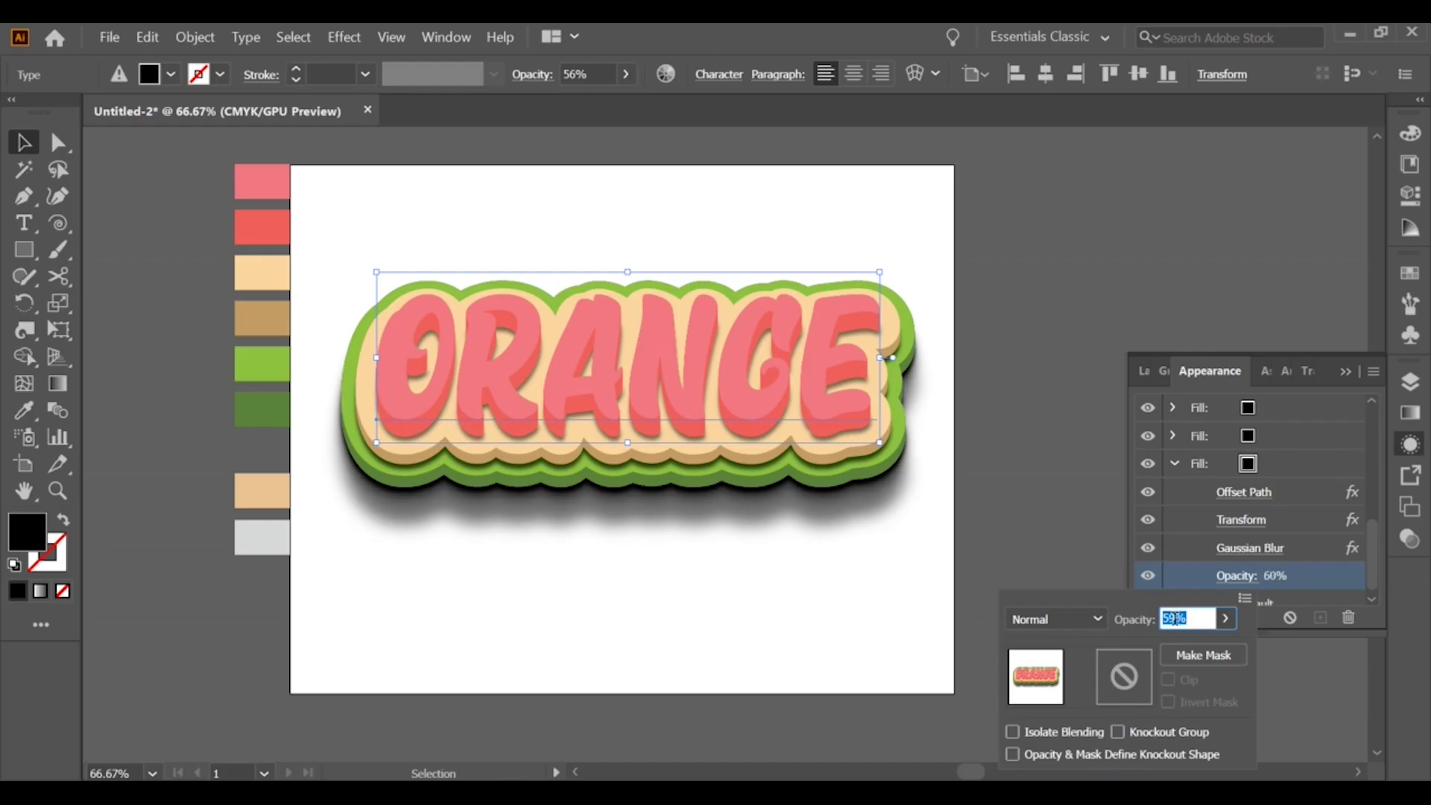
left_click(1294, 605)
left_click(1174, 463)
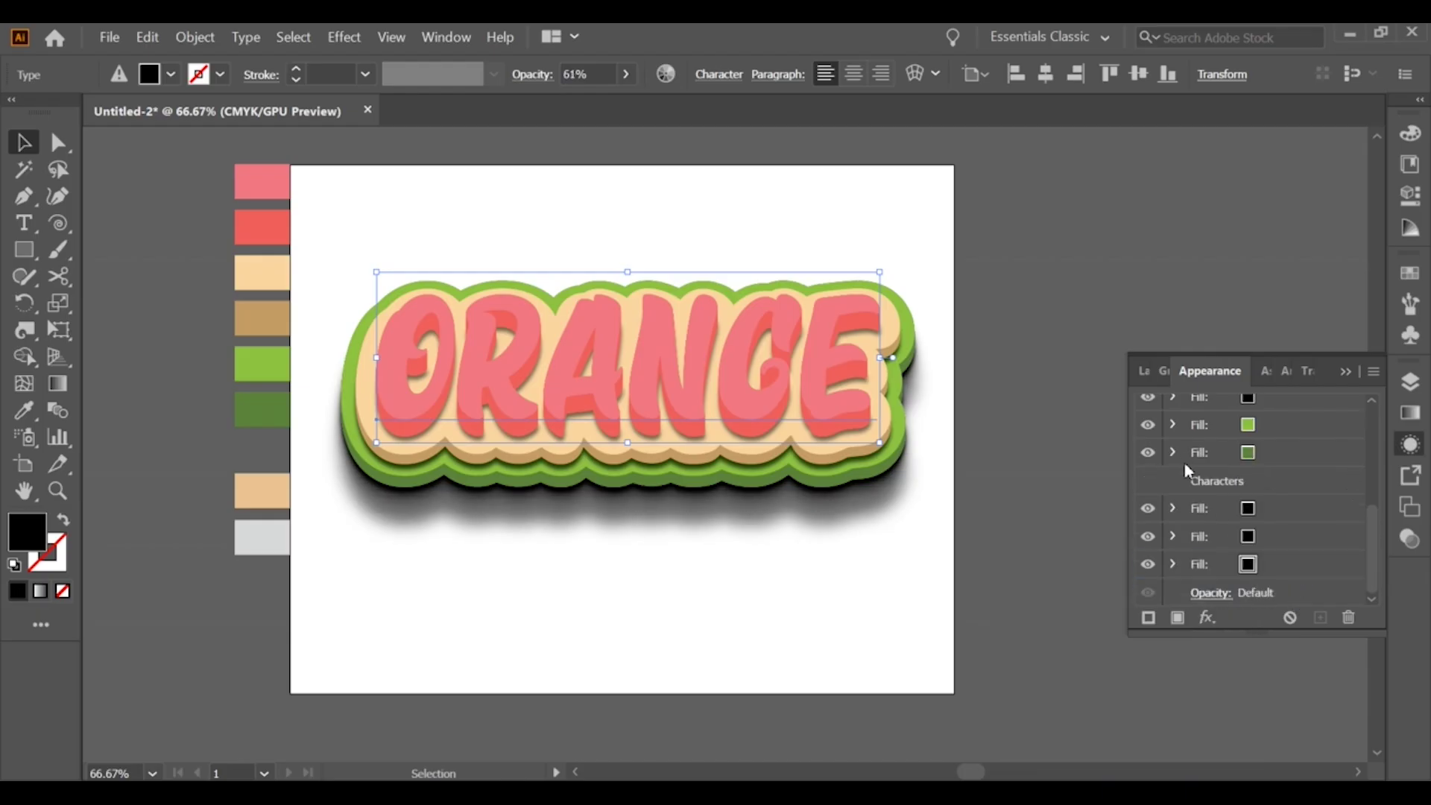
Step: Set the Gaussian Blur radius of the bottommost black fill to about 39 pixels
left_click(1173, 569)
left_click(1217, 538)
left_click_drag(1066, 559, 1074, 560)
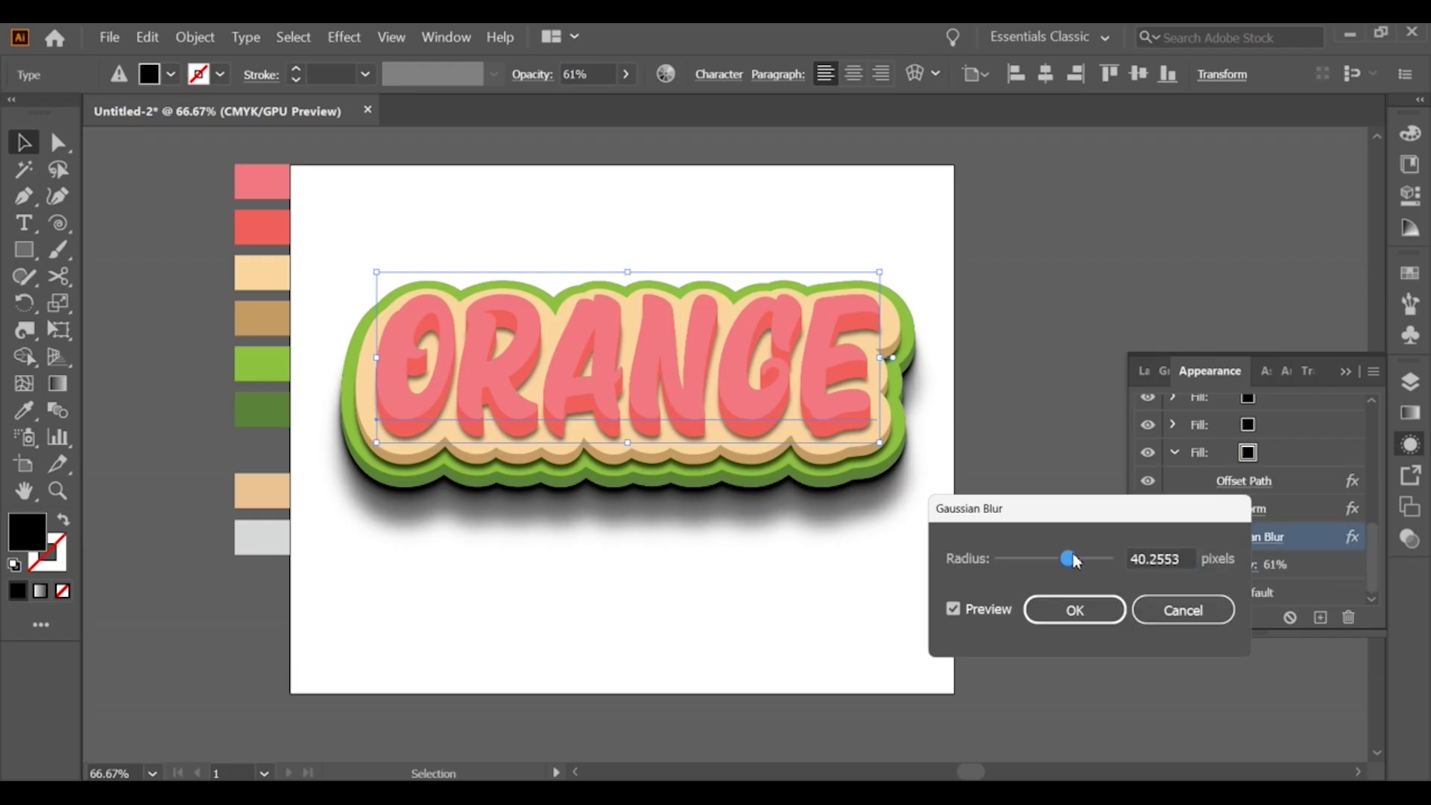
left_click_drag(1076, 566, 1067, 568)
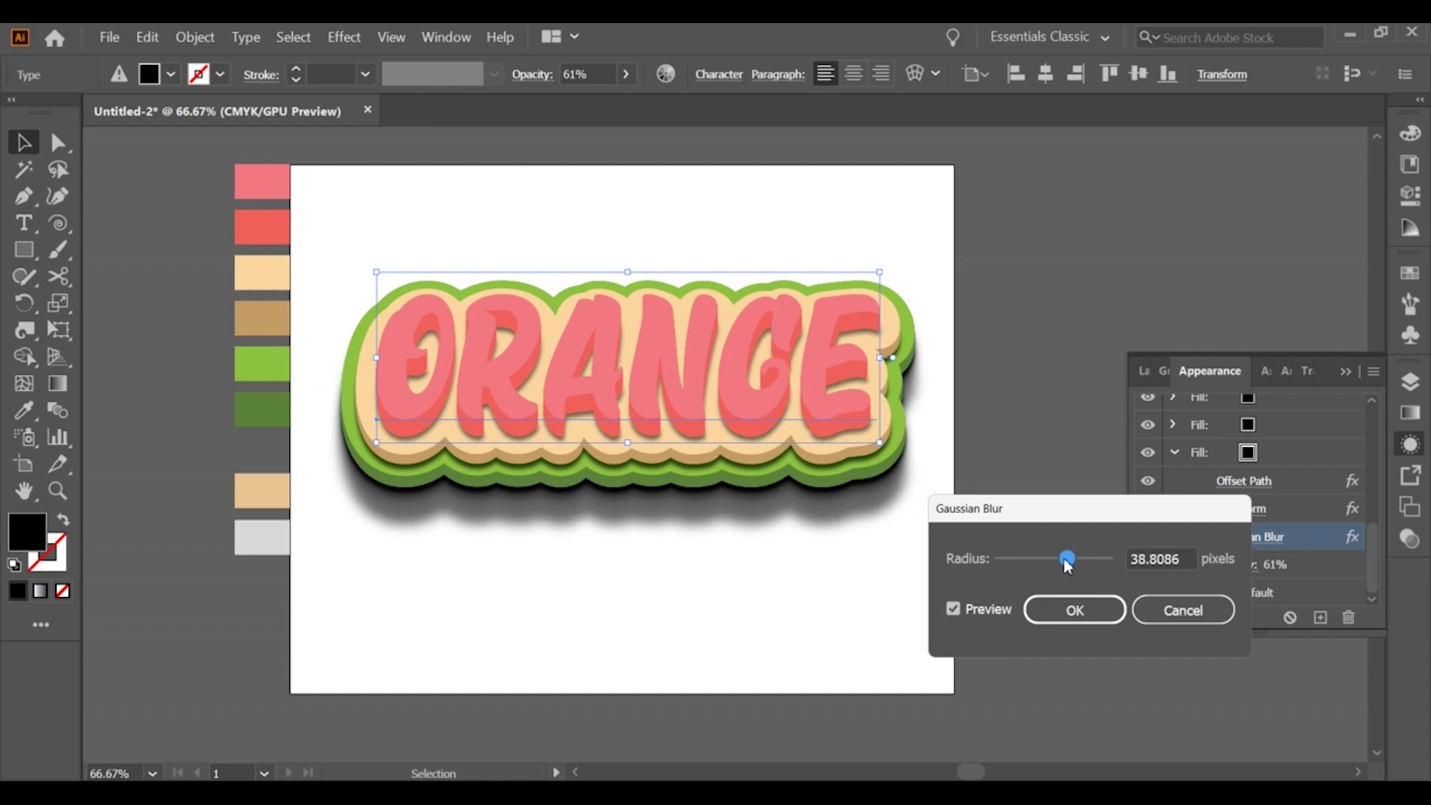
left_click(1073, 610)
Step: Deselect the text and try to set the vertical move of the Transform effect to 37 pt
left_click(326, 734)
left_click(1243, 515)
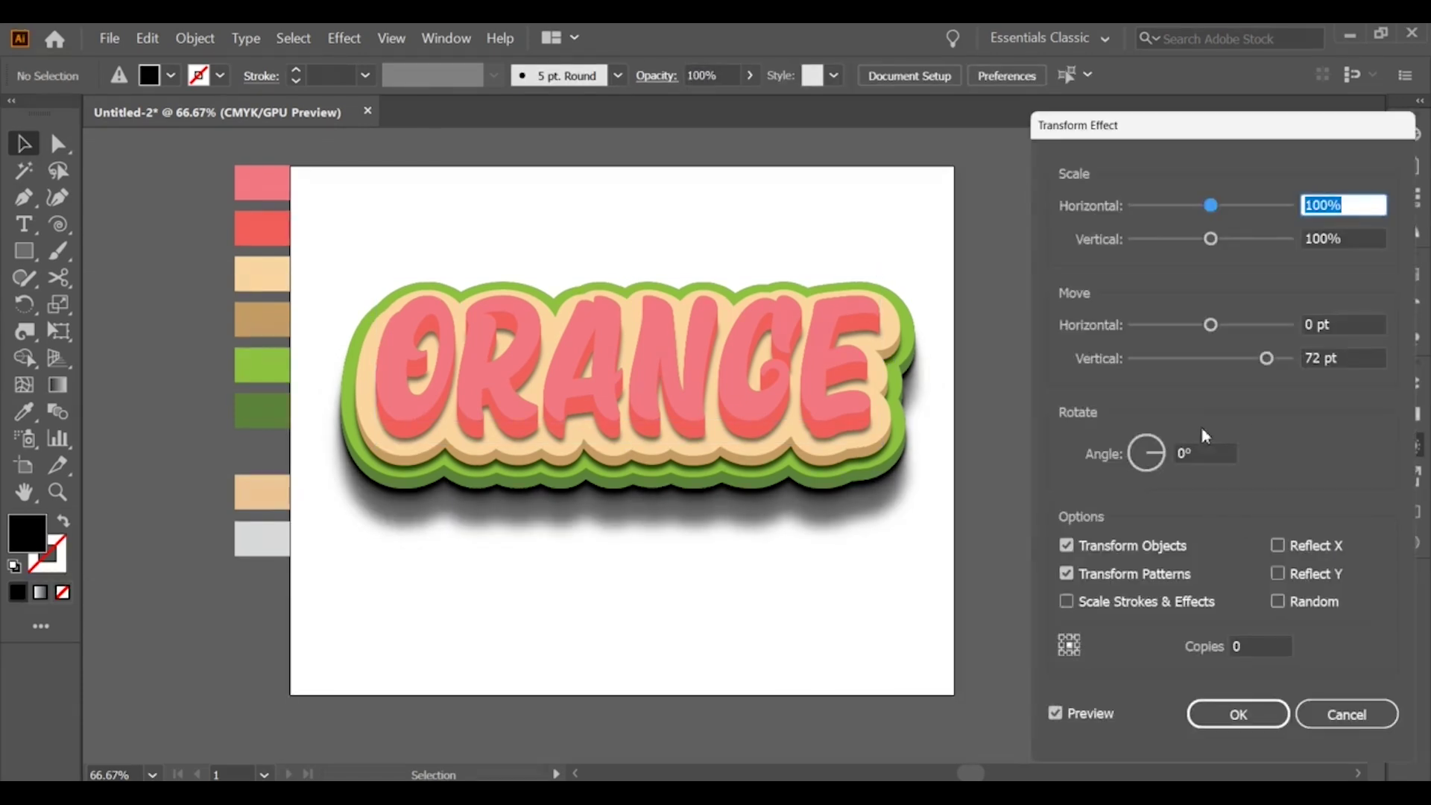
left_click(1326, 350)
key("Down")
key("Down")
key("Down")
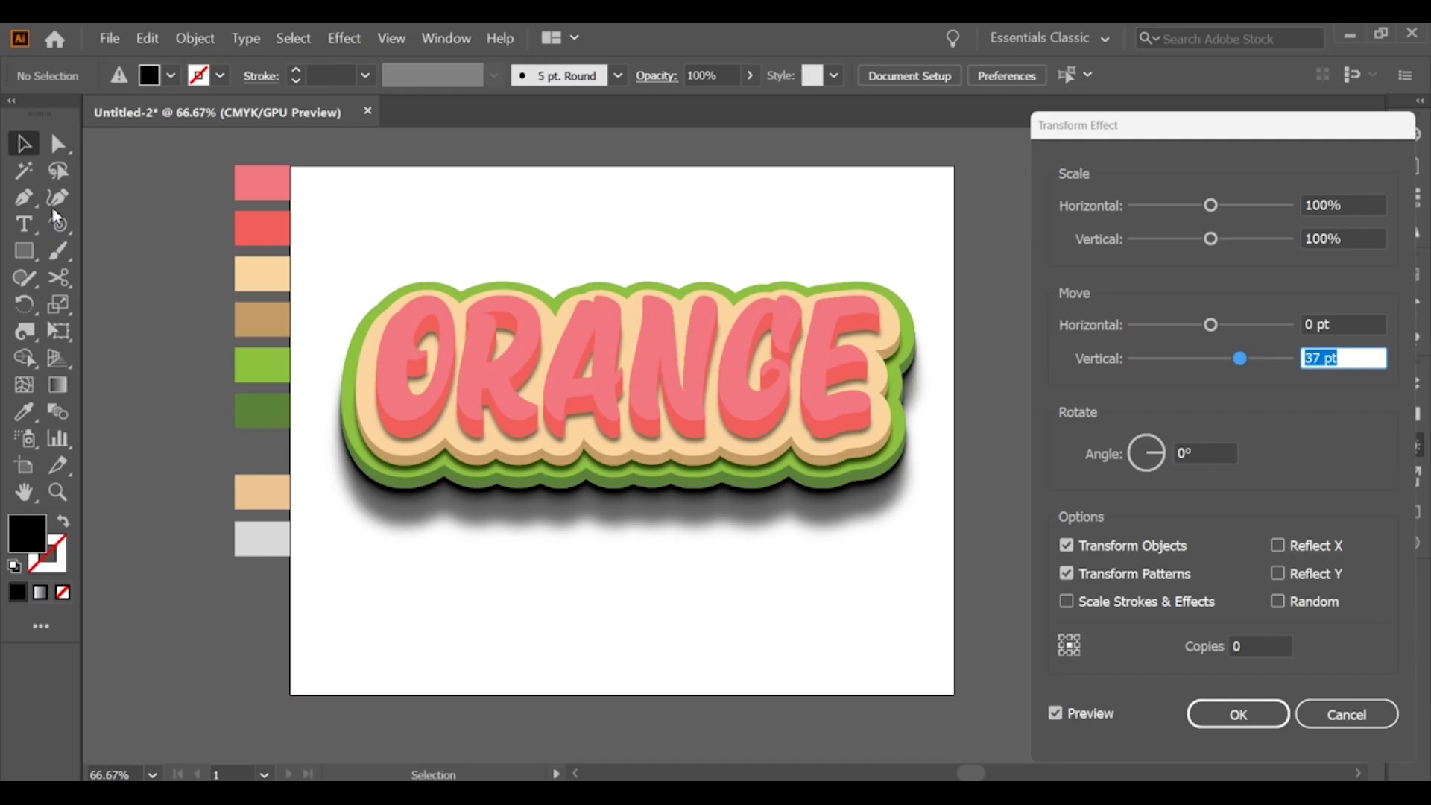
left_click(1238, 713)
Step: Select the ORANGE text and set the vertical move of the bottommost black fill's Transform effect to 45 pt
left_click_drag(365, 220, 771, 503)
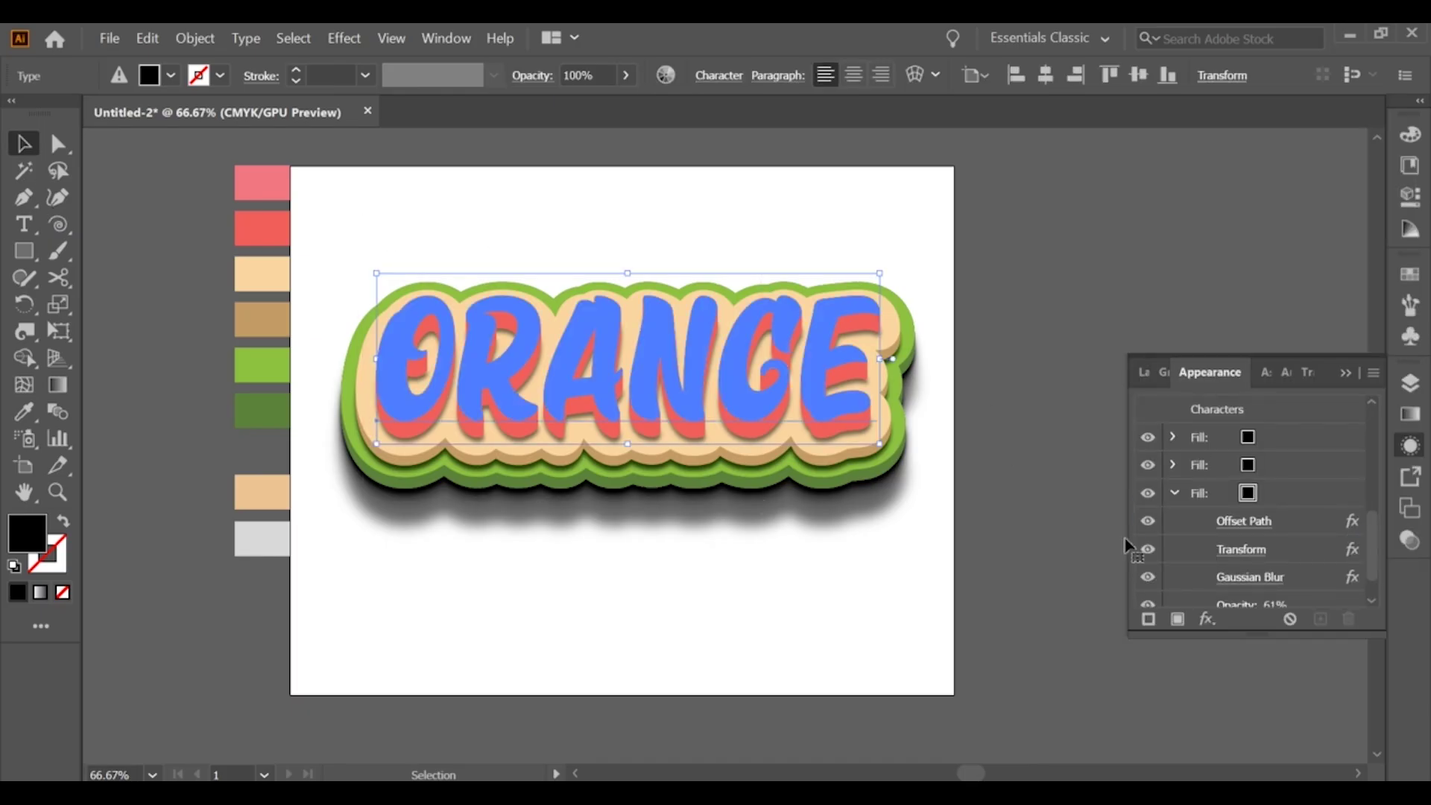
left_click(1243, 555)
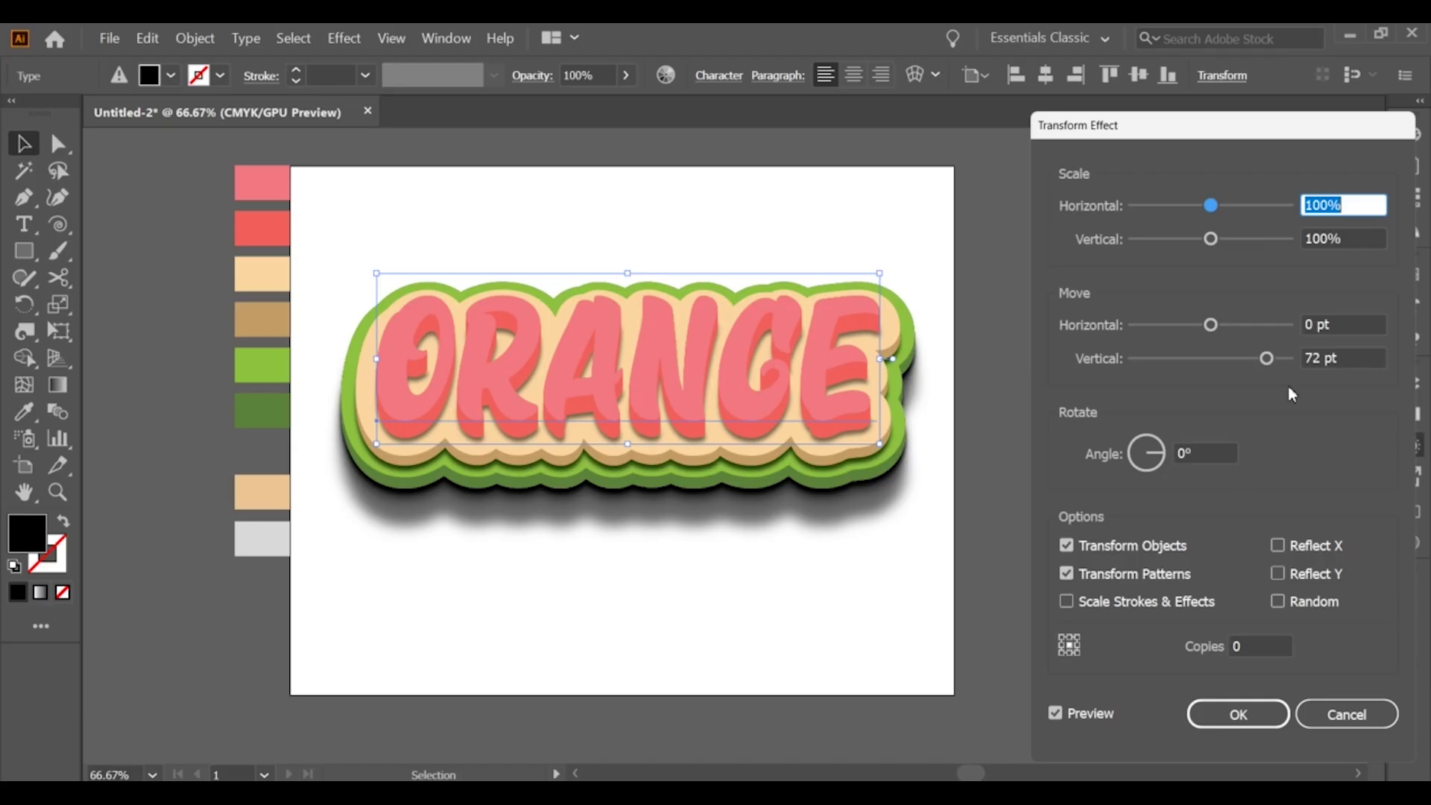
left_click(1325, 350)
left_click_drag(1266, 359, 1241, 365)
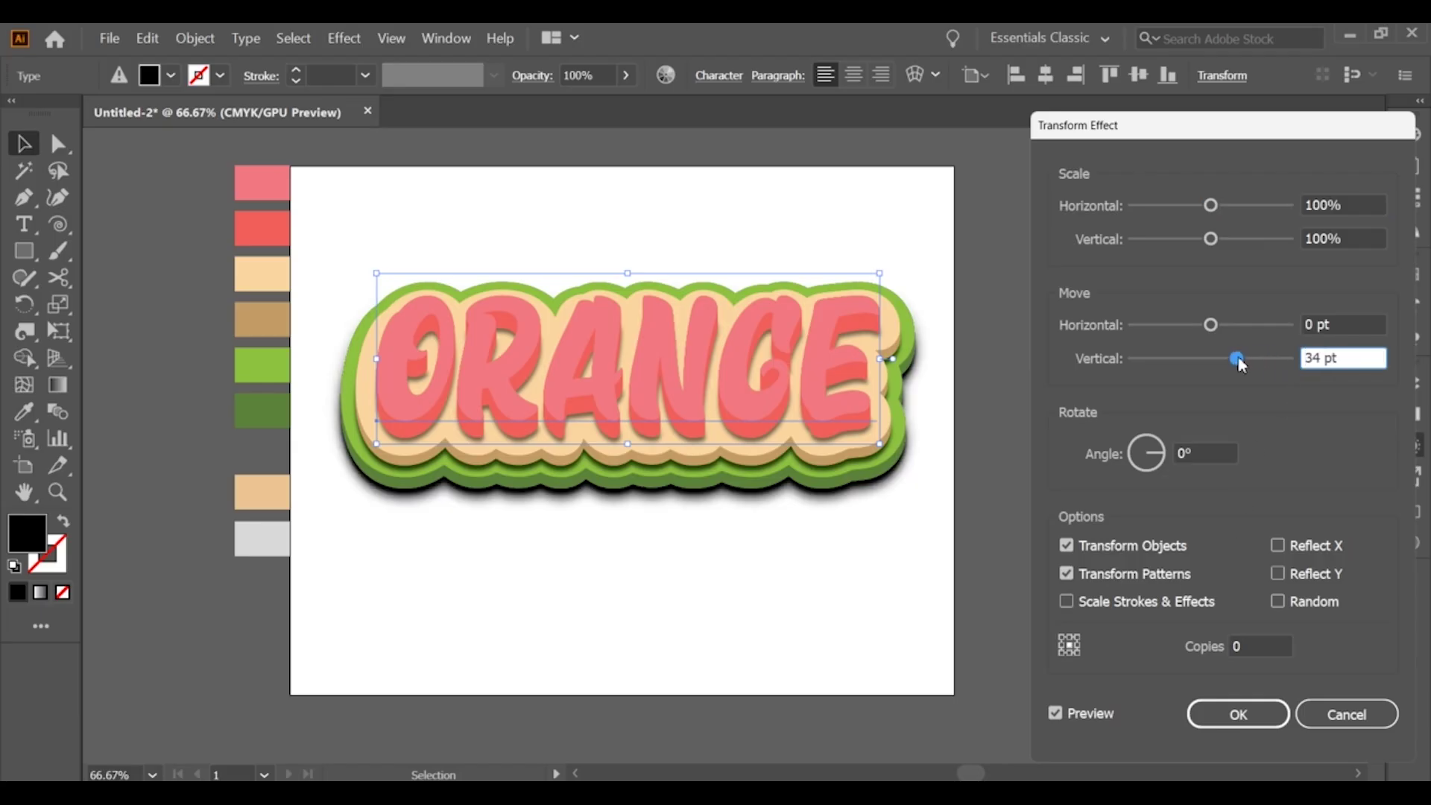
left_click_drag(1241, 365, 1246, 365)
left_click_drag(1246, 366, 1251, 364)
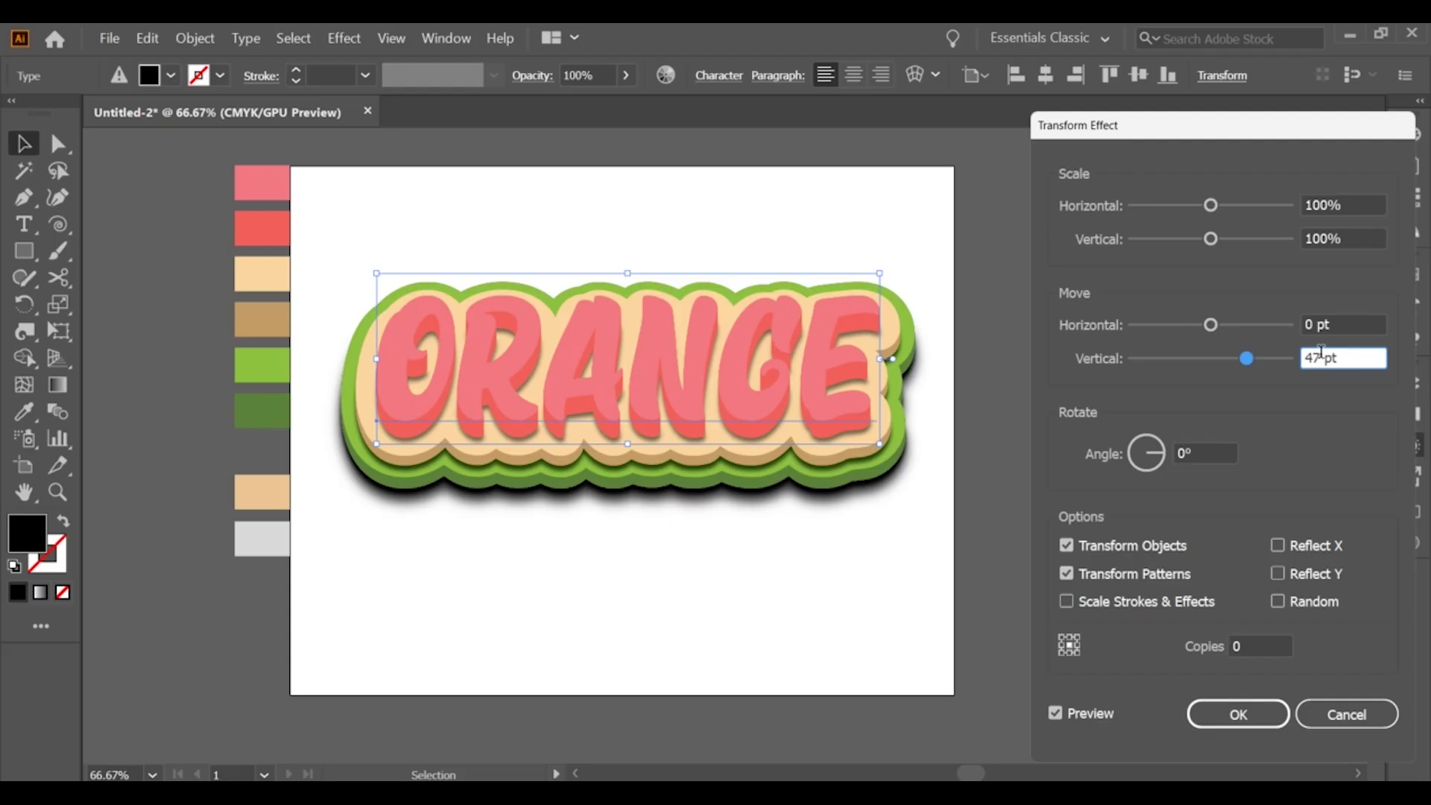
key("Down")
key("Down")
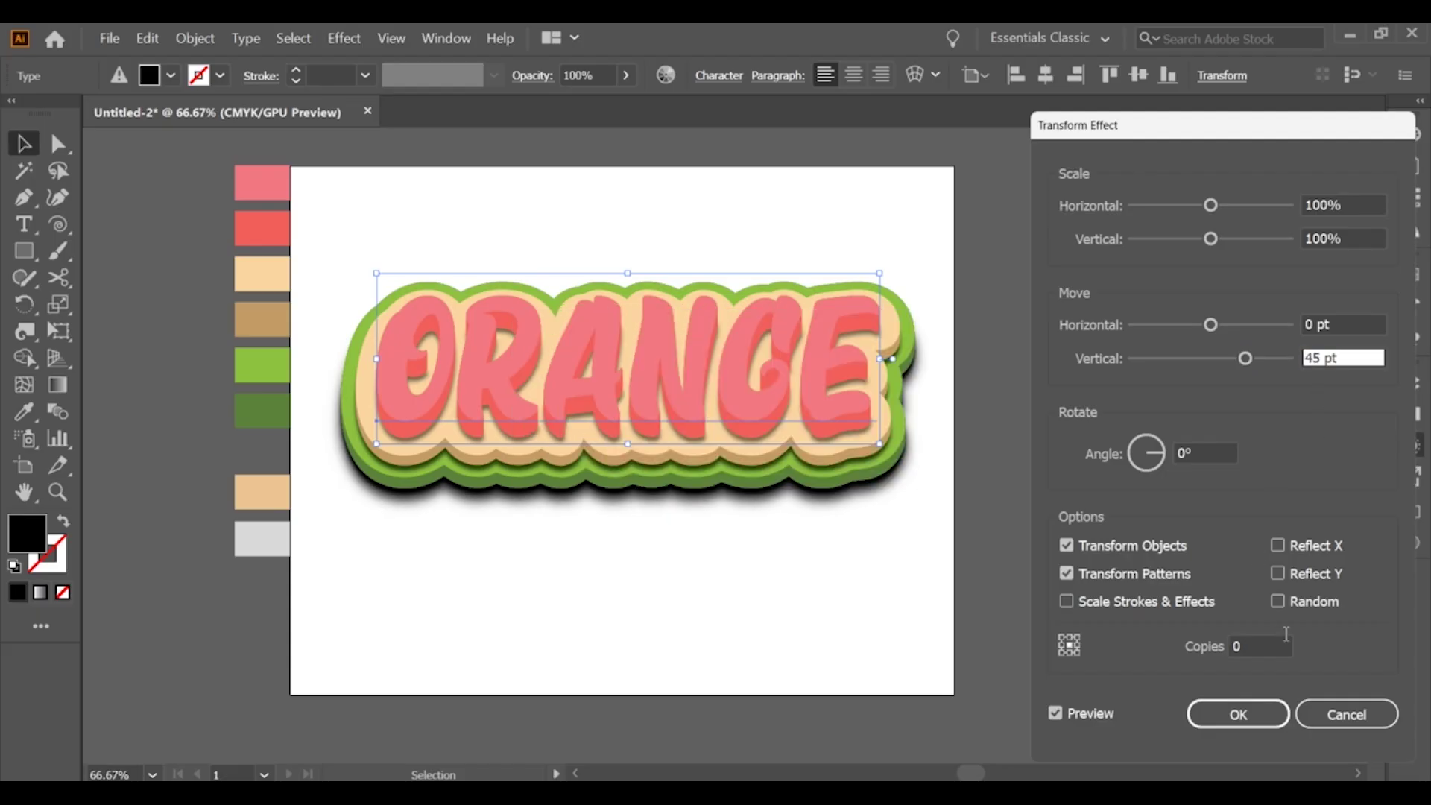
left_click(1237, 713)
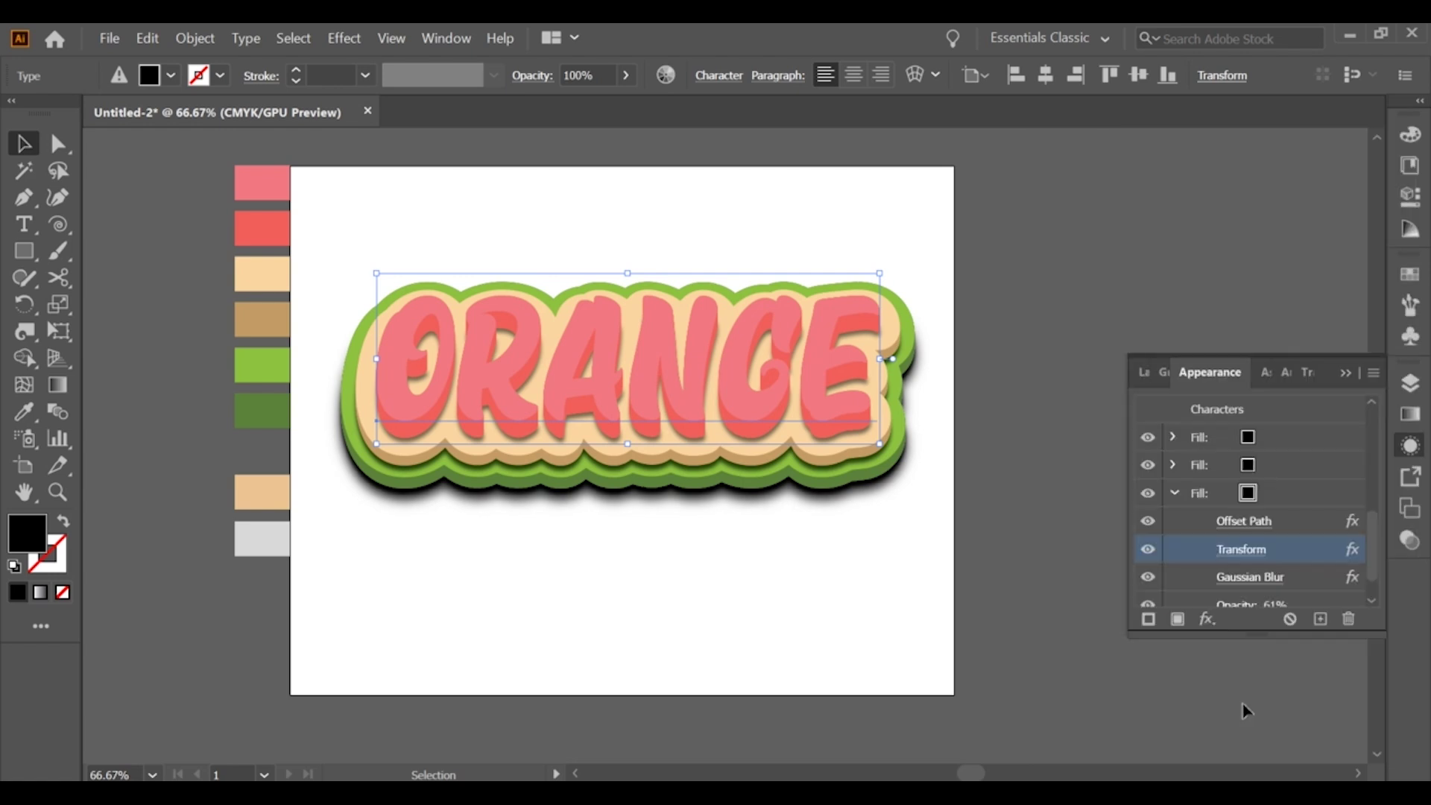
scroll(1246, 553, "down", 2)
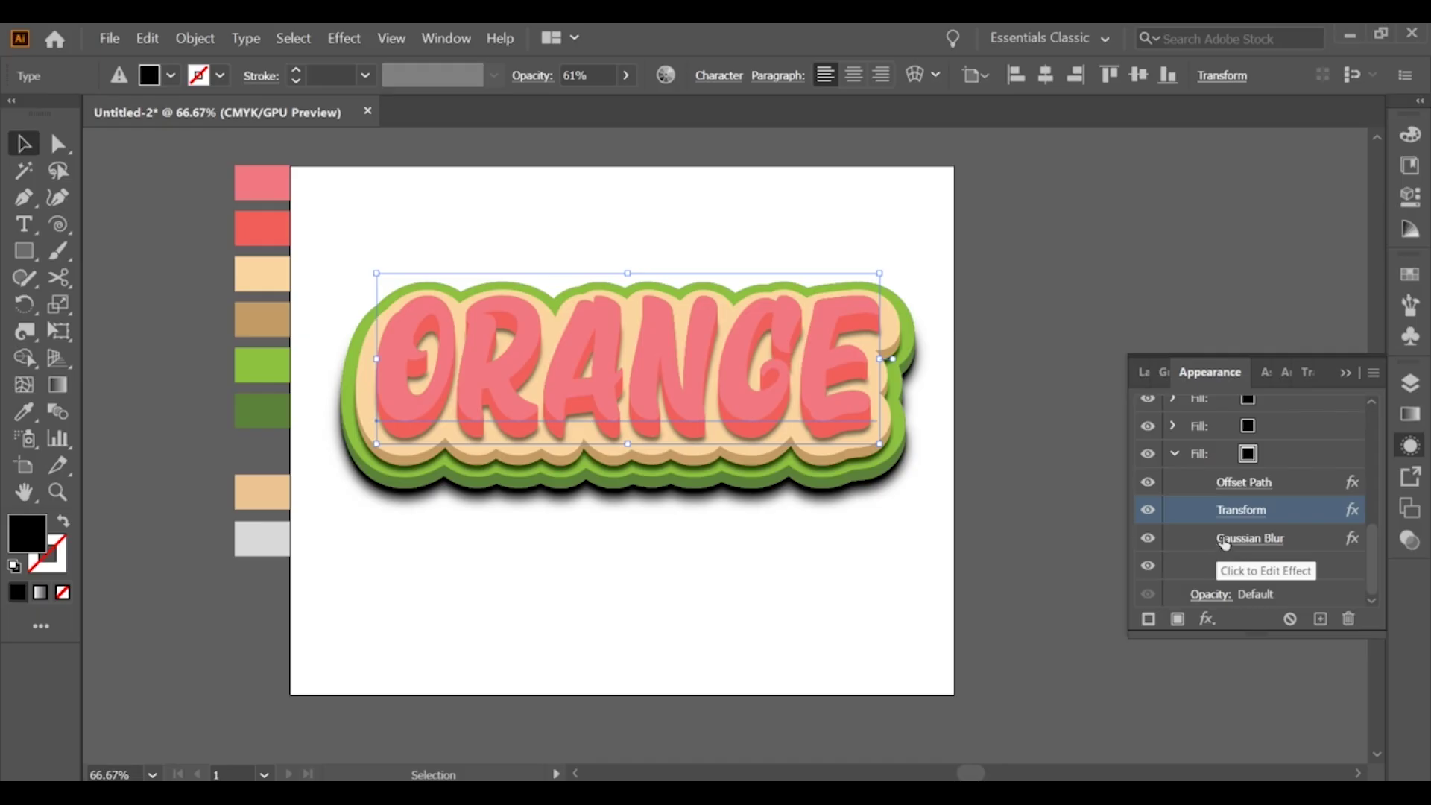
left_click(1345, 372)
left_click(990, 507)
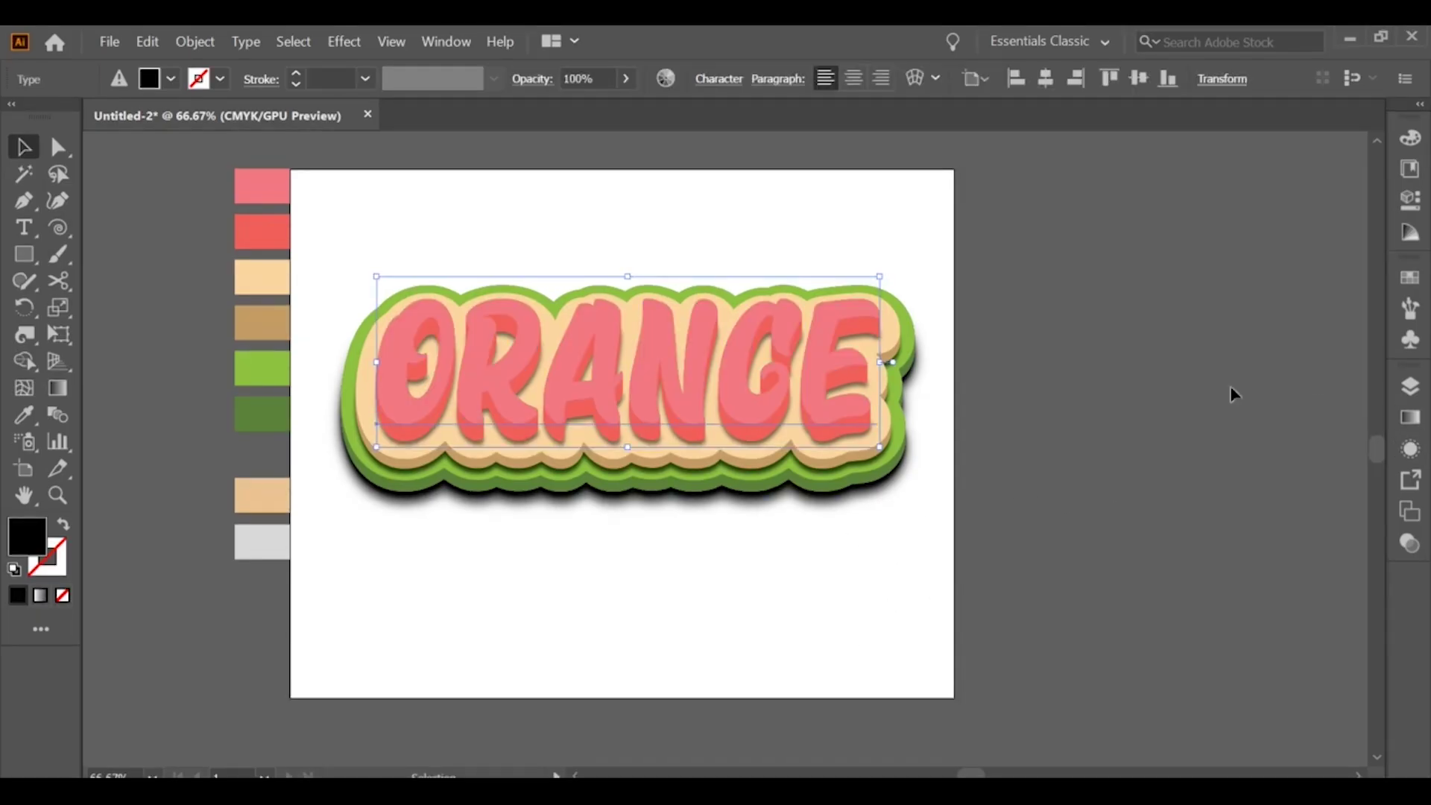
Step: Add an Inner Glow effect with a white glow colour to the light tan fill
left_click(1409, 449)
left_click(1293, 579)
left_click(1207, 623)
mouse_move(1222, 339)
left_click(1079, 377)
left_click(1230, 304)
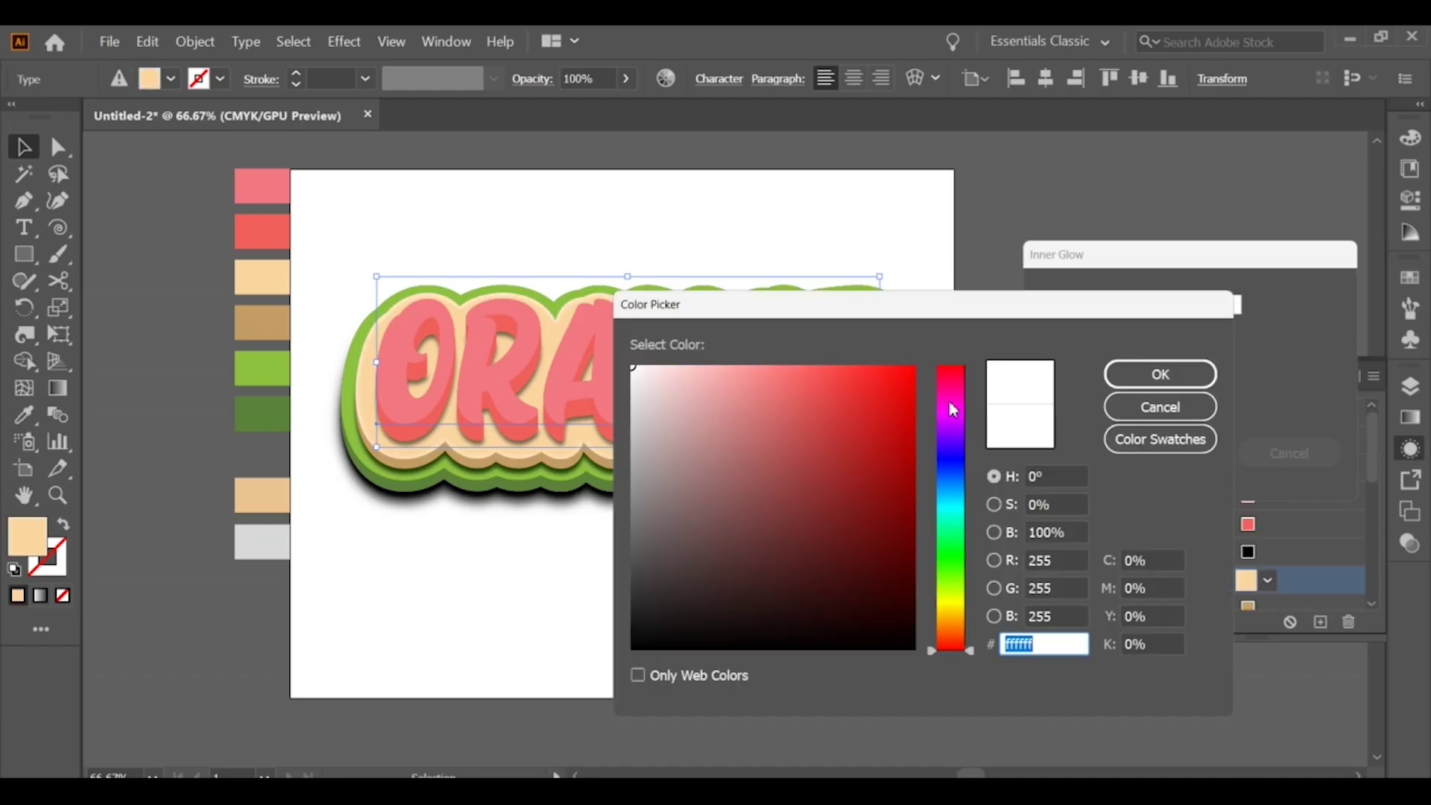
left_click(1159, 375)
left_click(1193, 457)
Step: Add an Inner Glow effect to the light green fill with glow colour 049907 and a different blending mode than Screen
scroll(1288, 528, "down", 3)
left_click(1293, 552)
left_click(1207, 622)
mouse_move(1230, 339)
left_click(1101, 377)
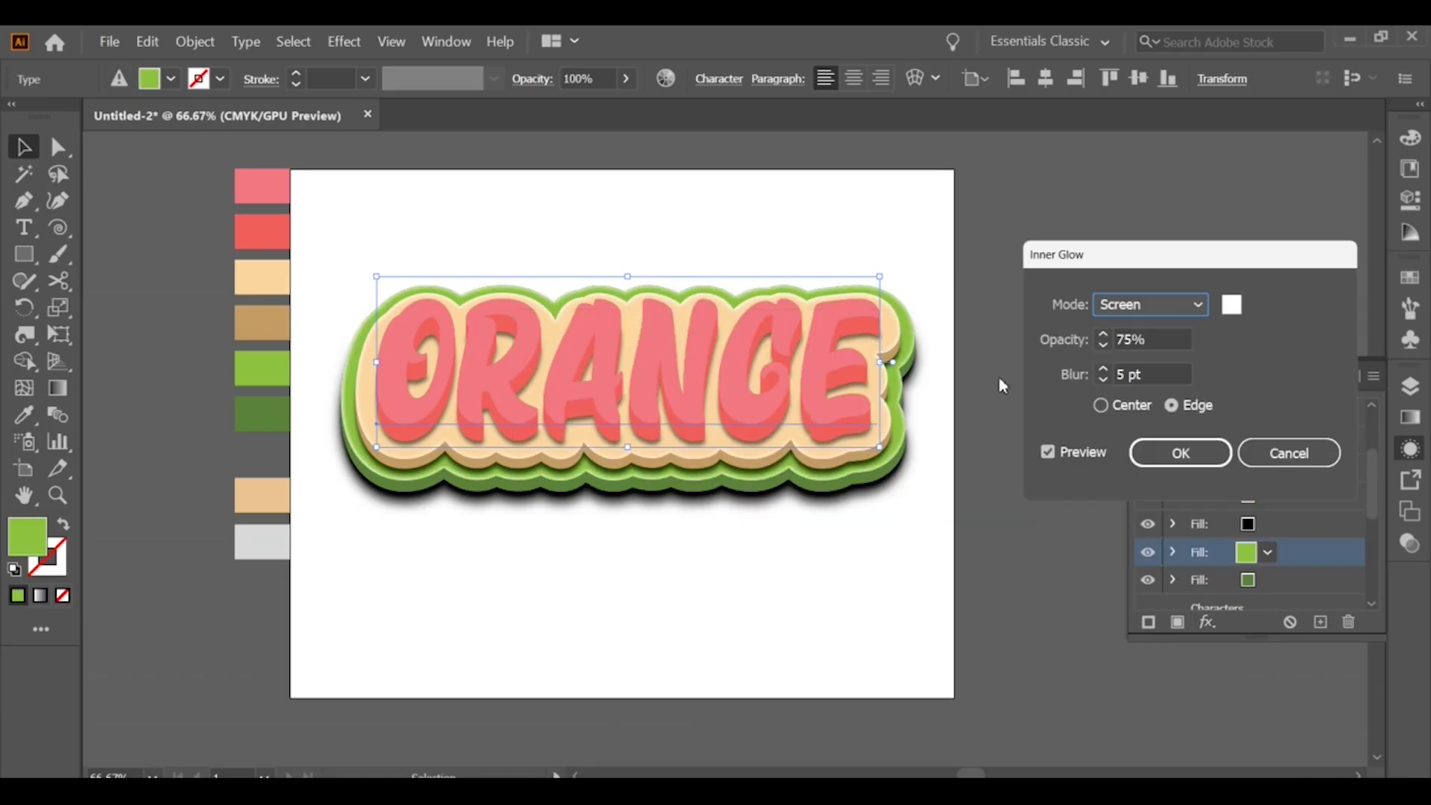
left_click(1230, 304)
type("049907")
left_click(1157, 375)
left_click(1152, 304)
left_click(1140, 357)
left_click(1187, 454)
Step: Add an Inner Glow effect to the topmost pink fill and choose a dark crimson glow colour
left_click(1229, 410)
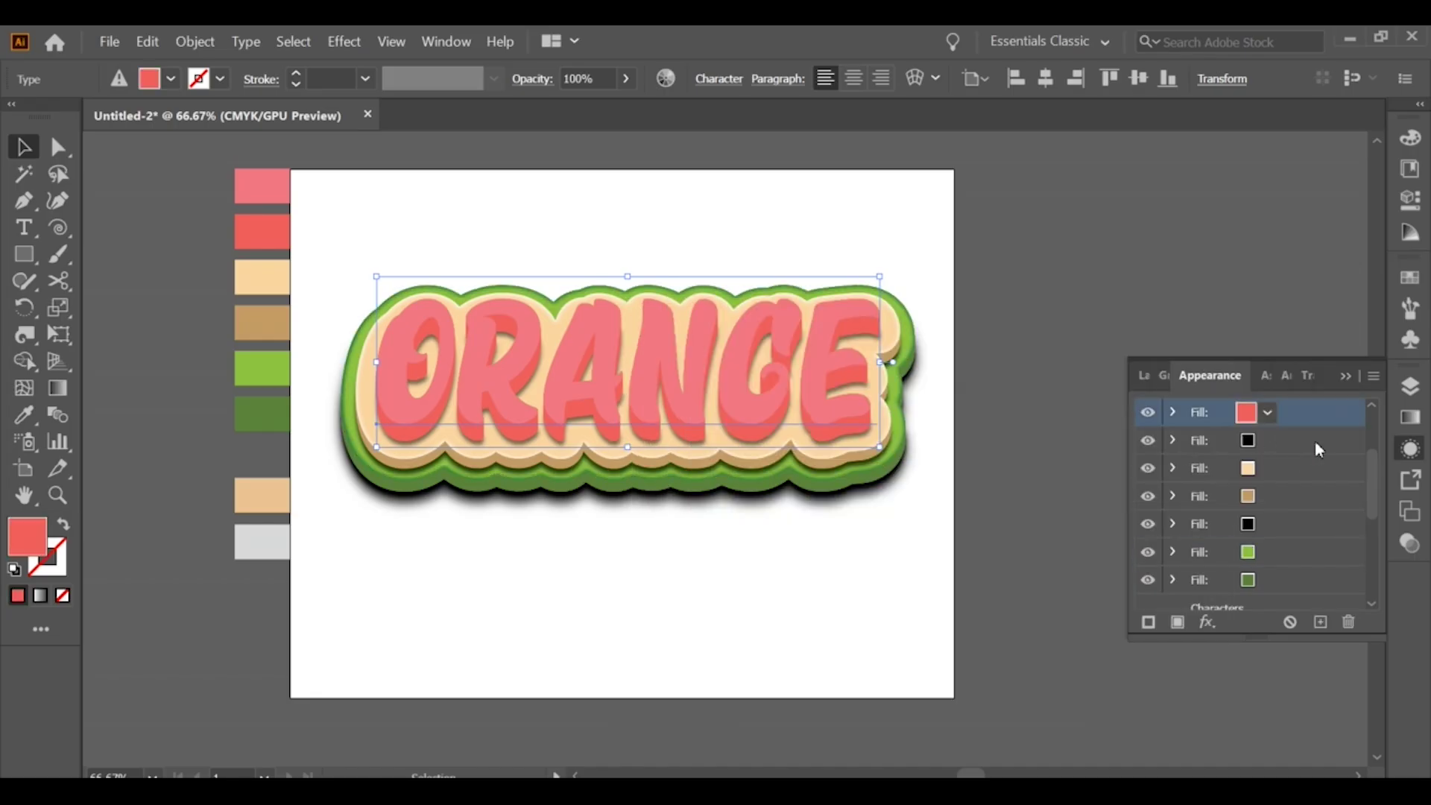
scroll(1192, 463, "up", 2)
left_click(1207, 622)
mouse_move(1240, 338)
left_click(1115, 375)
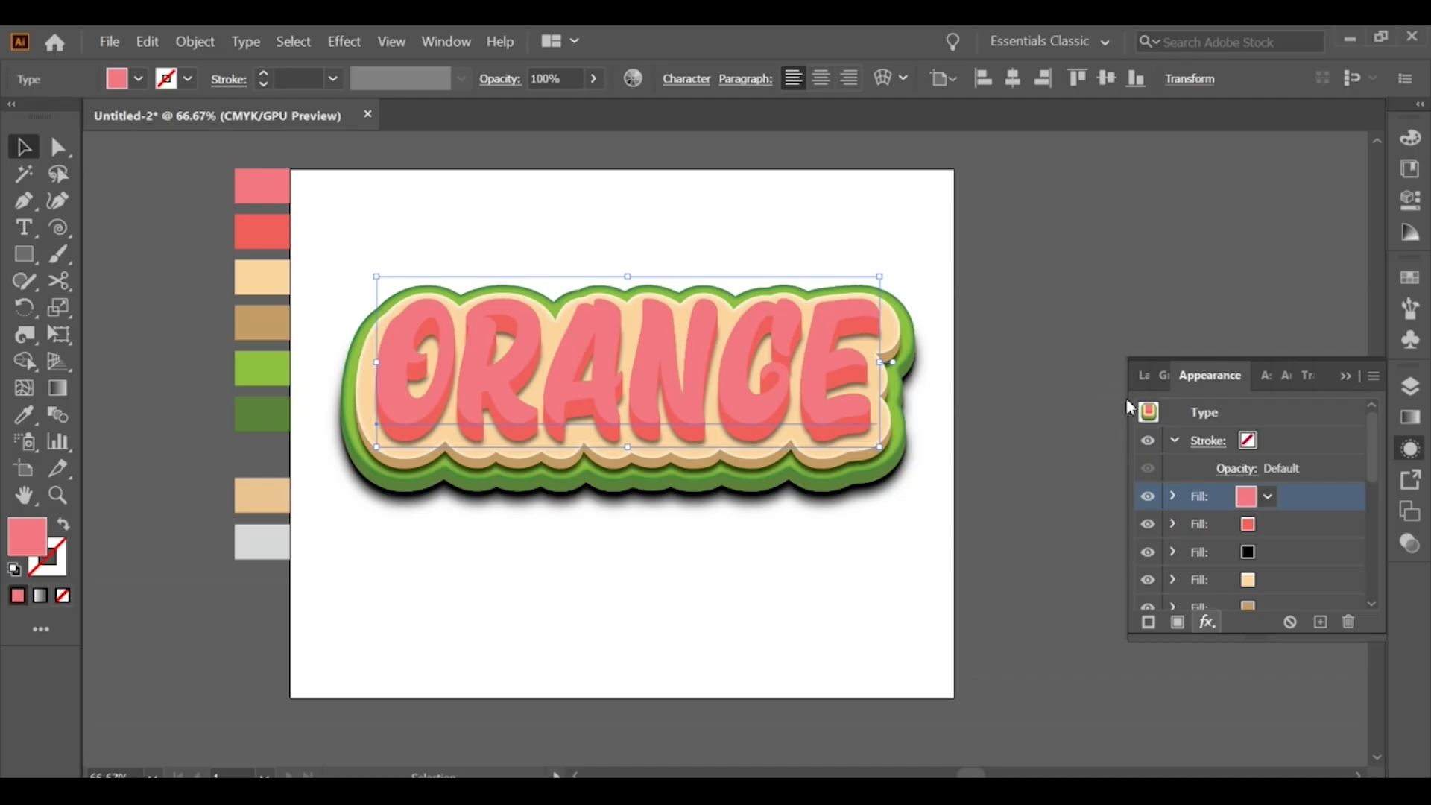
left_click(1231, 304)
left_click_drag(967, 537, 981, 380)
left_click(908, 491)
left_click(1160, 374)
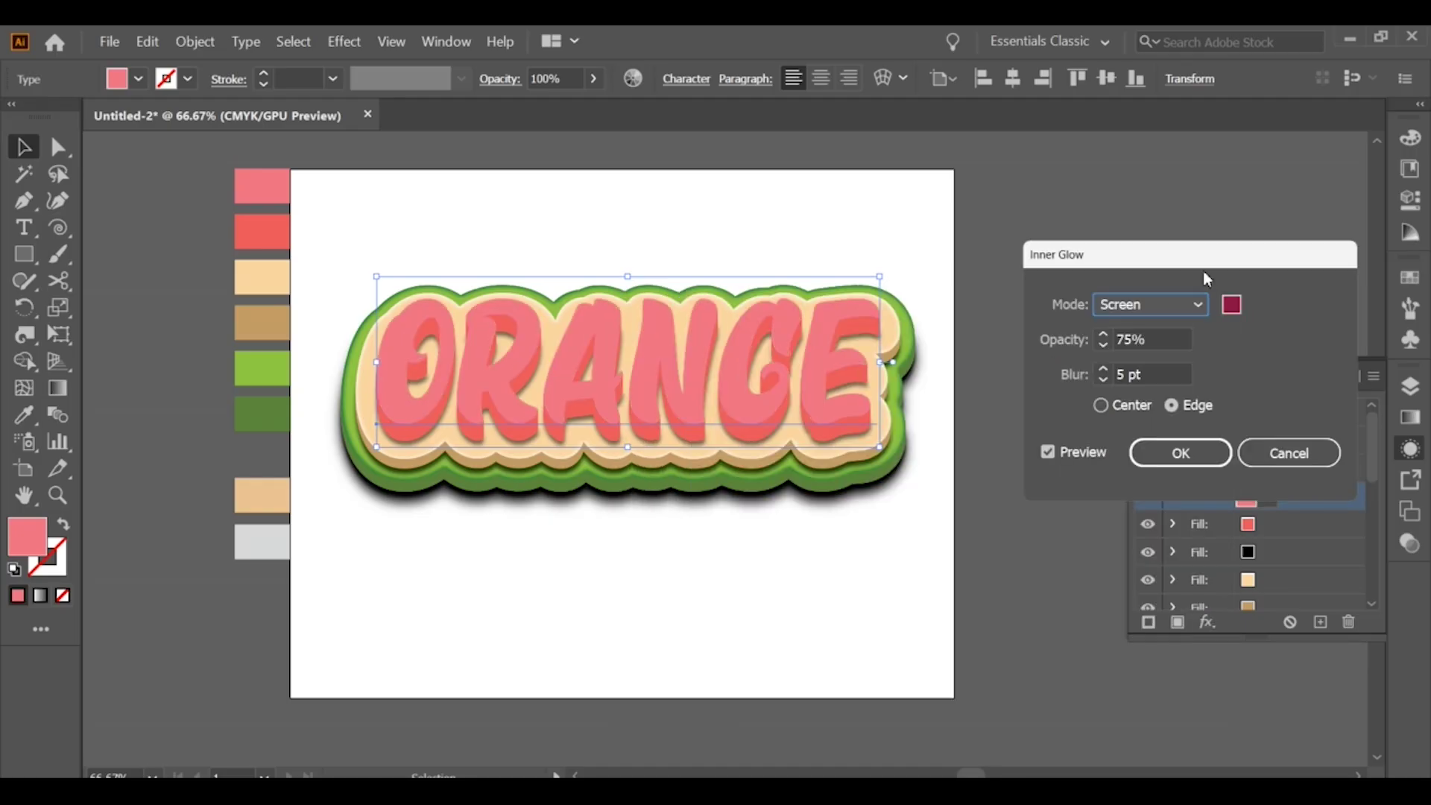
Step: Set the topmost pink fill's Inner Glow mode to Multiply, choose a brighter crimson glow colour and apply the effect
left_click(1192, 304)
left_click(1195, 328)
left_click(1102, 345)
left_click(1102, 345)
left_click(1103, 345)
left_click(1232, 305)
left_click_drag(977, 383, 977, 378)
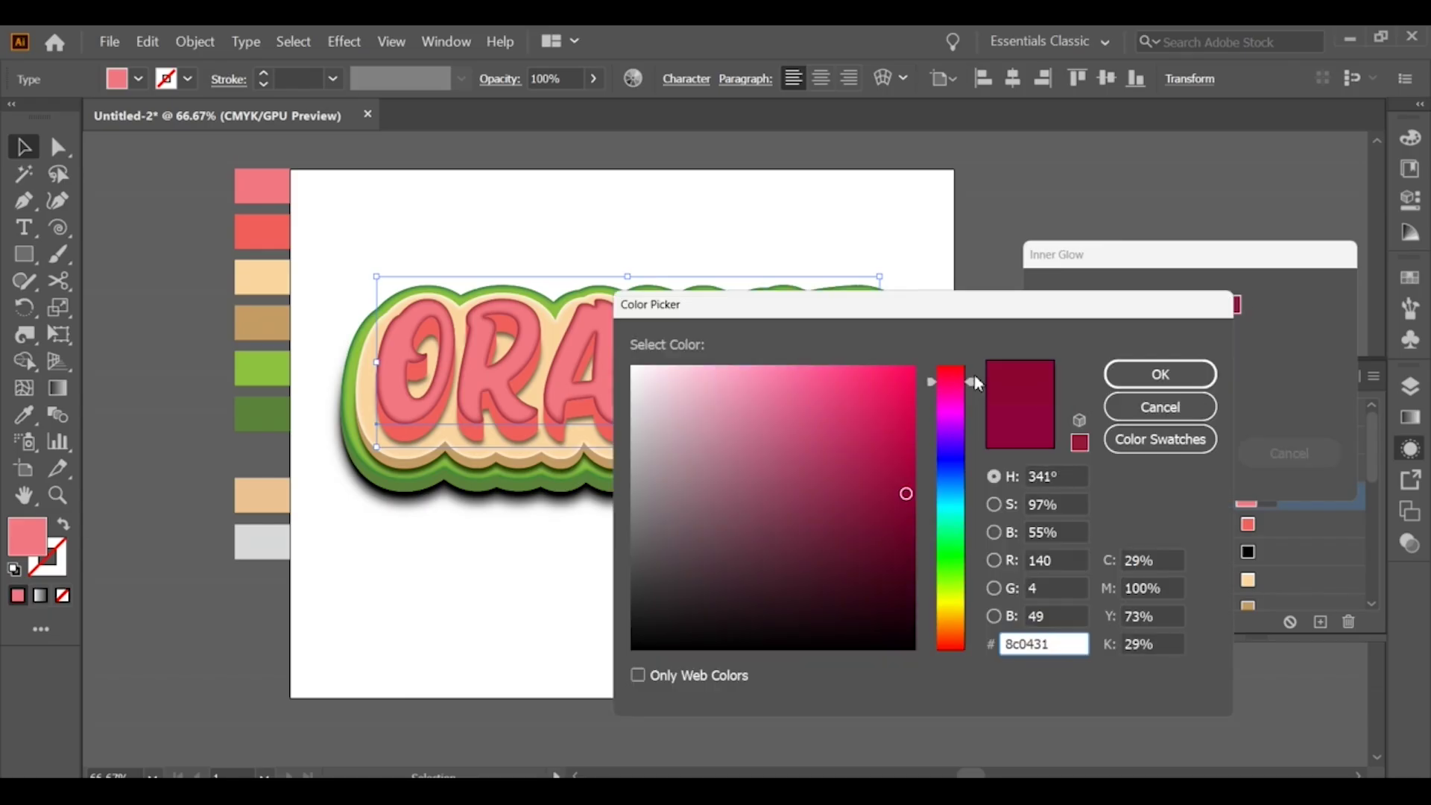
left_click(904, 412)
left_click(1160, 374)
type("70")
left_click(1178, 452)
left_click(1063, 301)
key("ctrl+minus")
scroll(1000, 476, "up", 1)
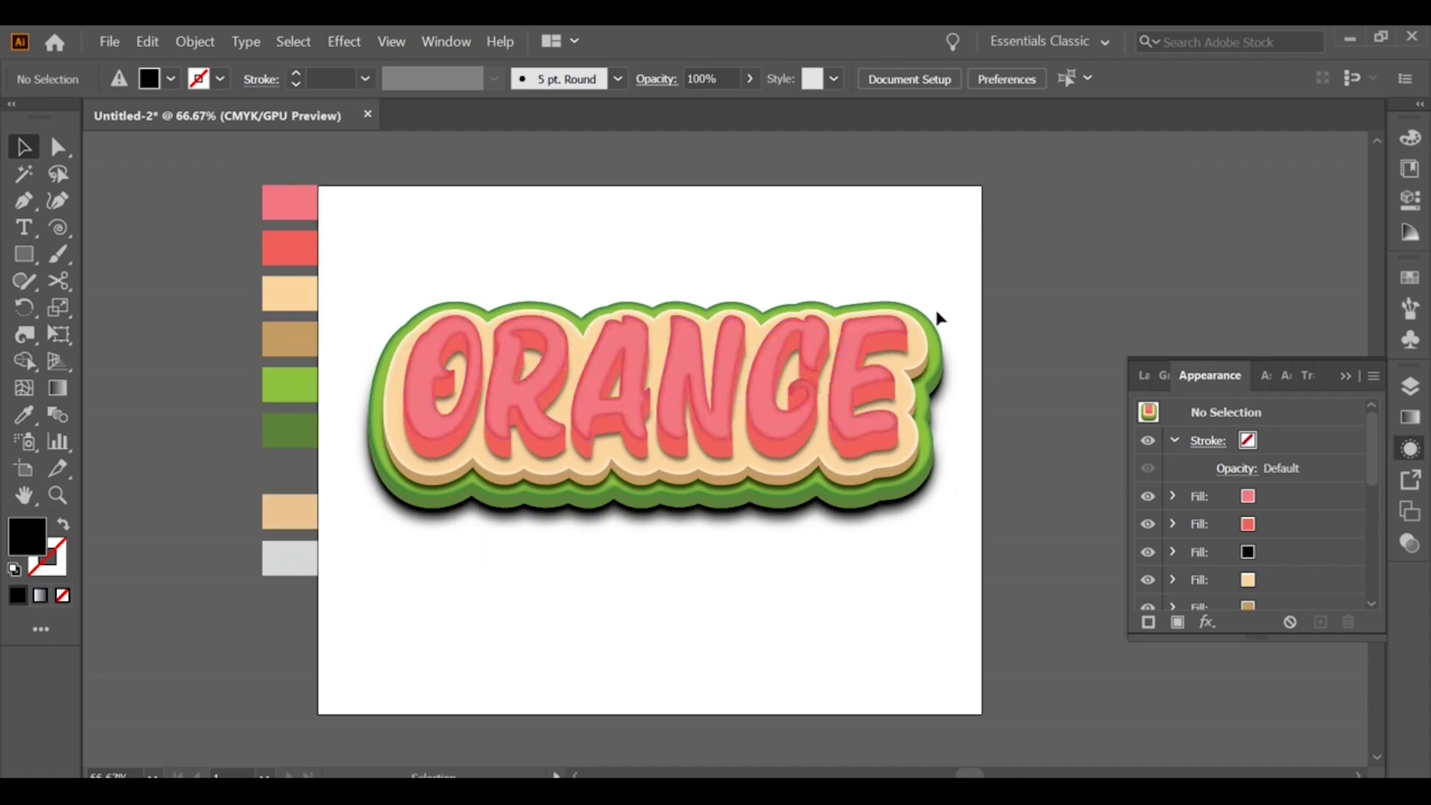
Step: Reopen the Inner Glow of the ORANGE text's topmost pink fill, pick a more vivid pink-red glow colour and try the Screen mode
left_click(868, 357)
left_click(1249, 499)
left_click(1044, 402)
left_click(1174, 496)
double_click(1244, 523)
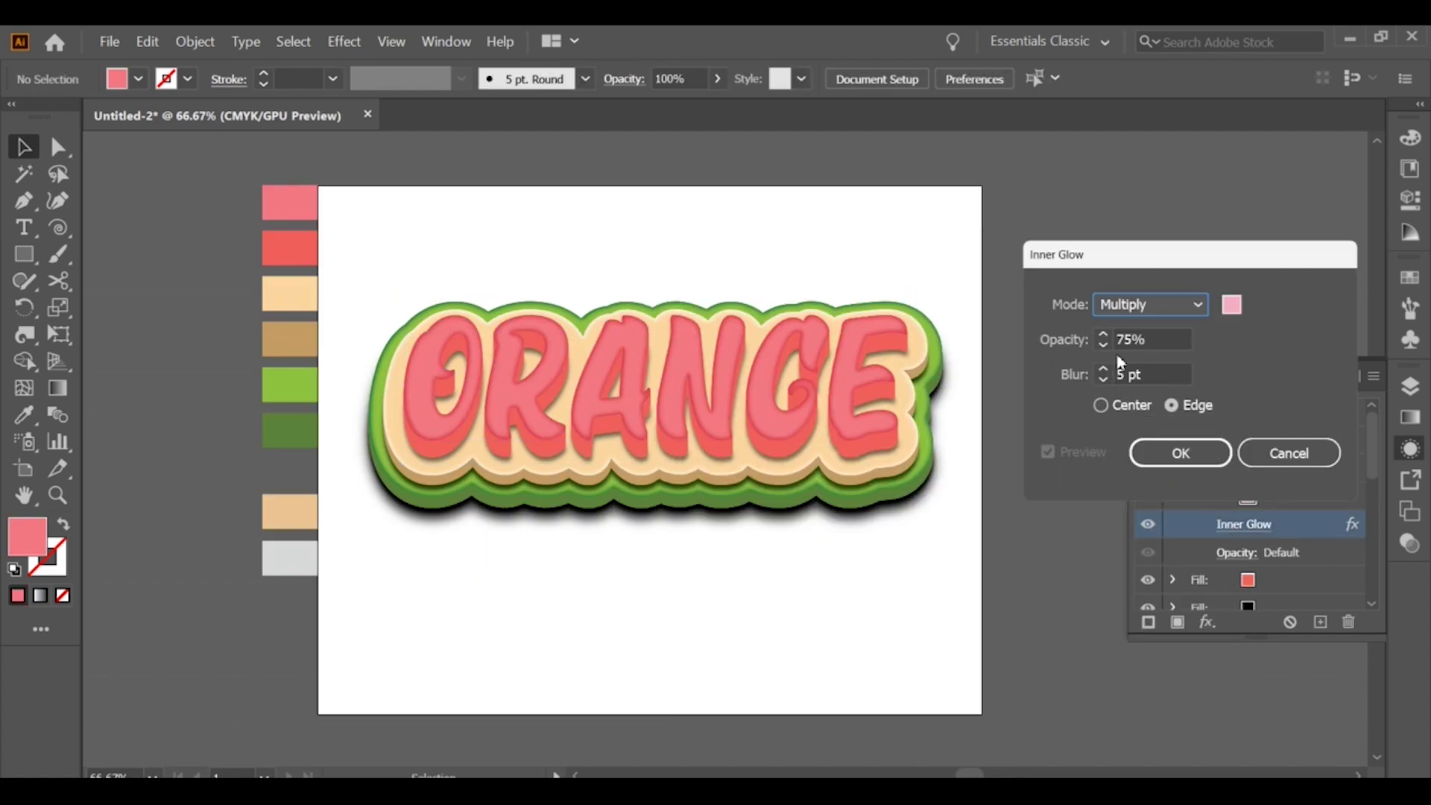
left_click(1151, 305)
left_click(1152, 383)
key("Escape")
left_click(921, 376)
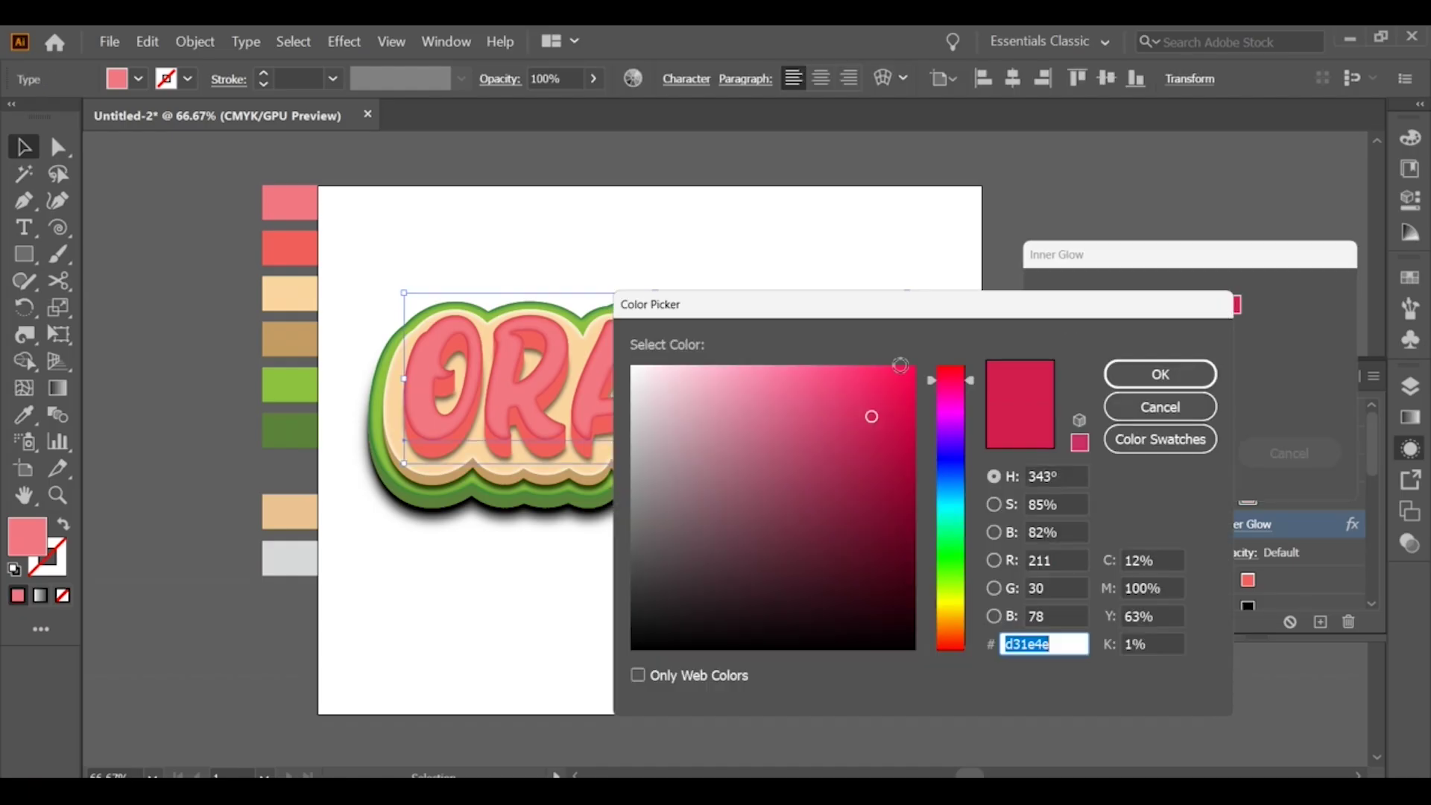
left_click(1130, 383)
left_click(1151, 307)
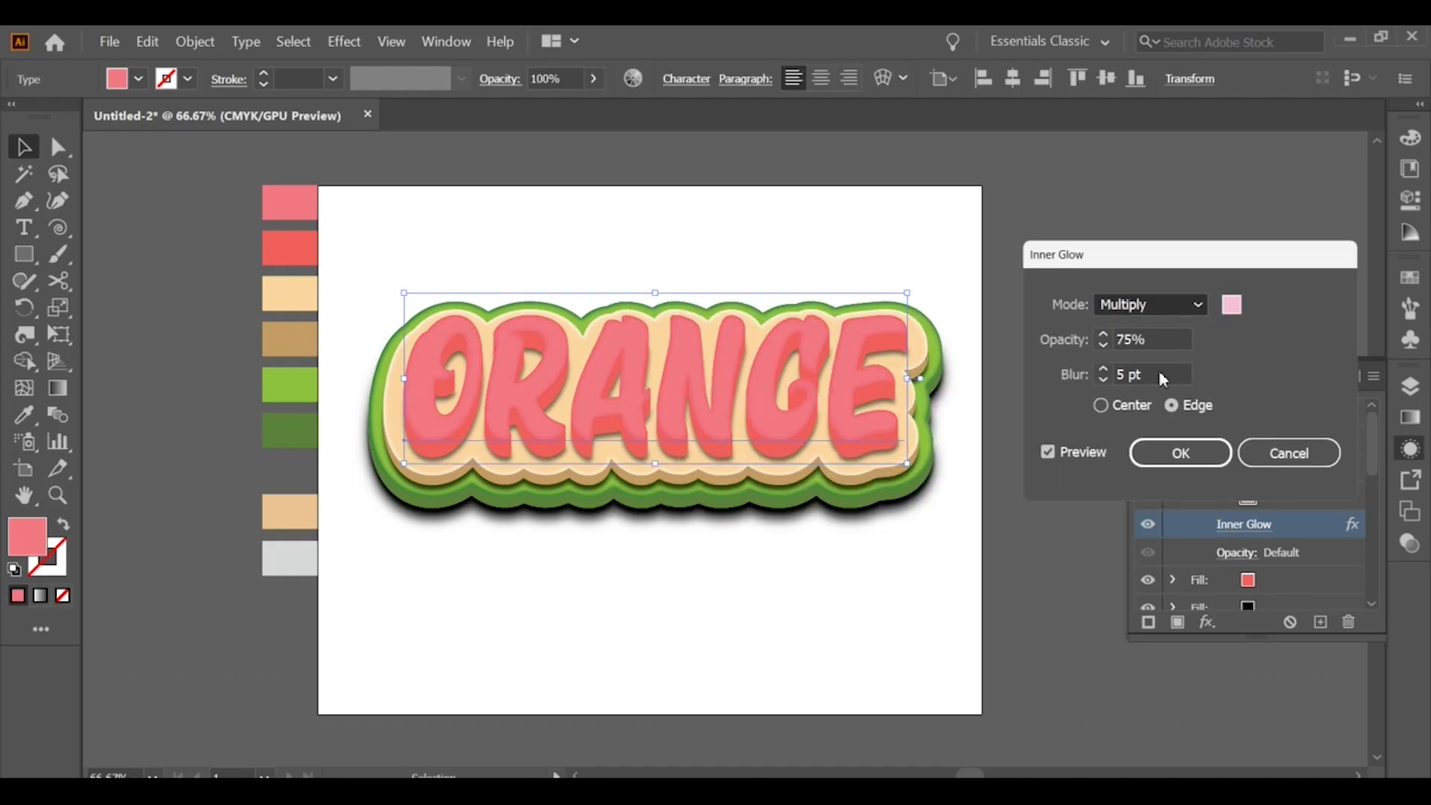
left_click(1161, 377)
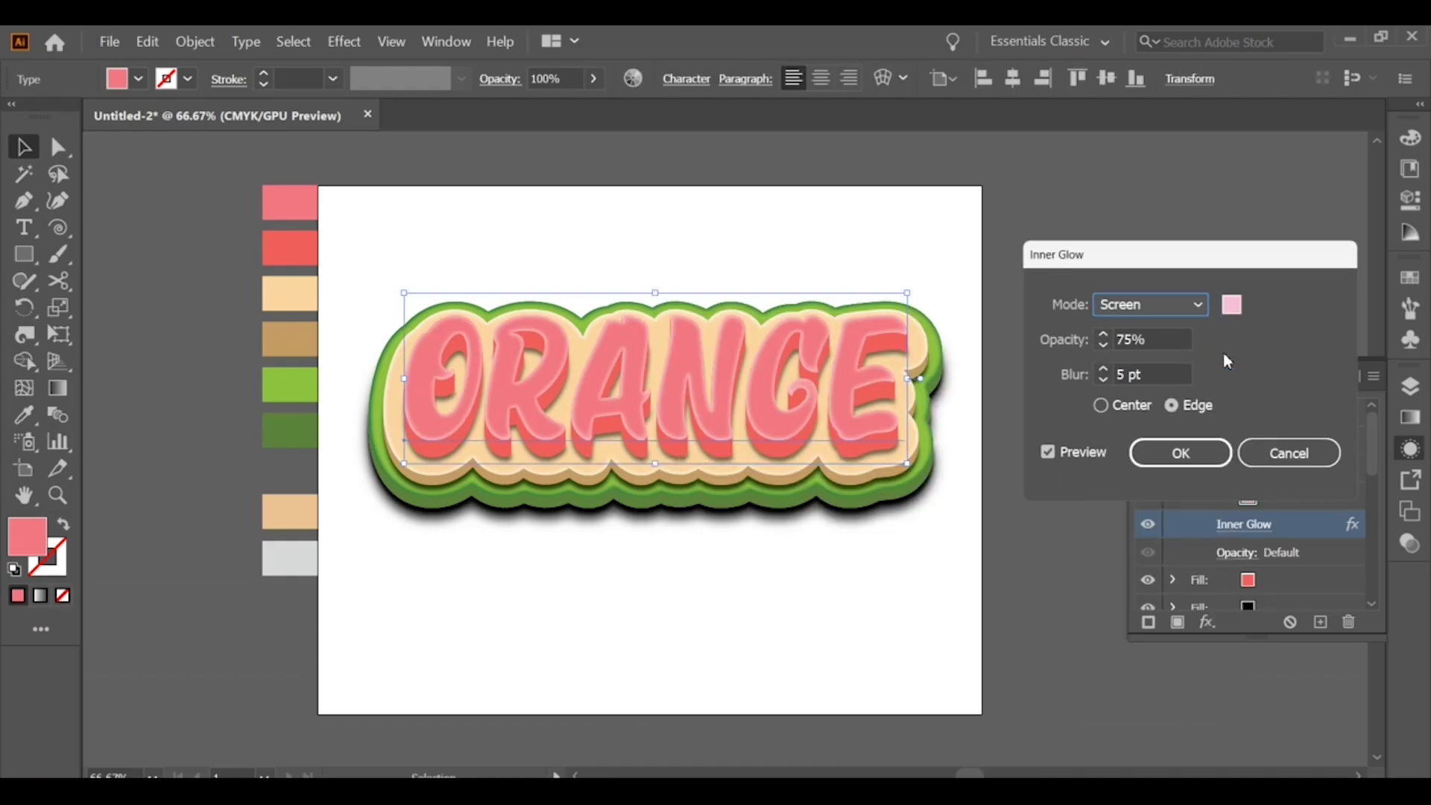
Step: Choose a slightly darker crimson glow colour and set the Inner Glow's mode back to Multiply
left_click(1231, 307)
left_click(903, 374)
left_click_drag(902, 374, 911, 399)
left_click(1137, 373)
left_click(1151, 306)
left_click(1186, 332)
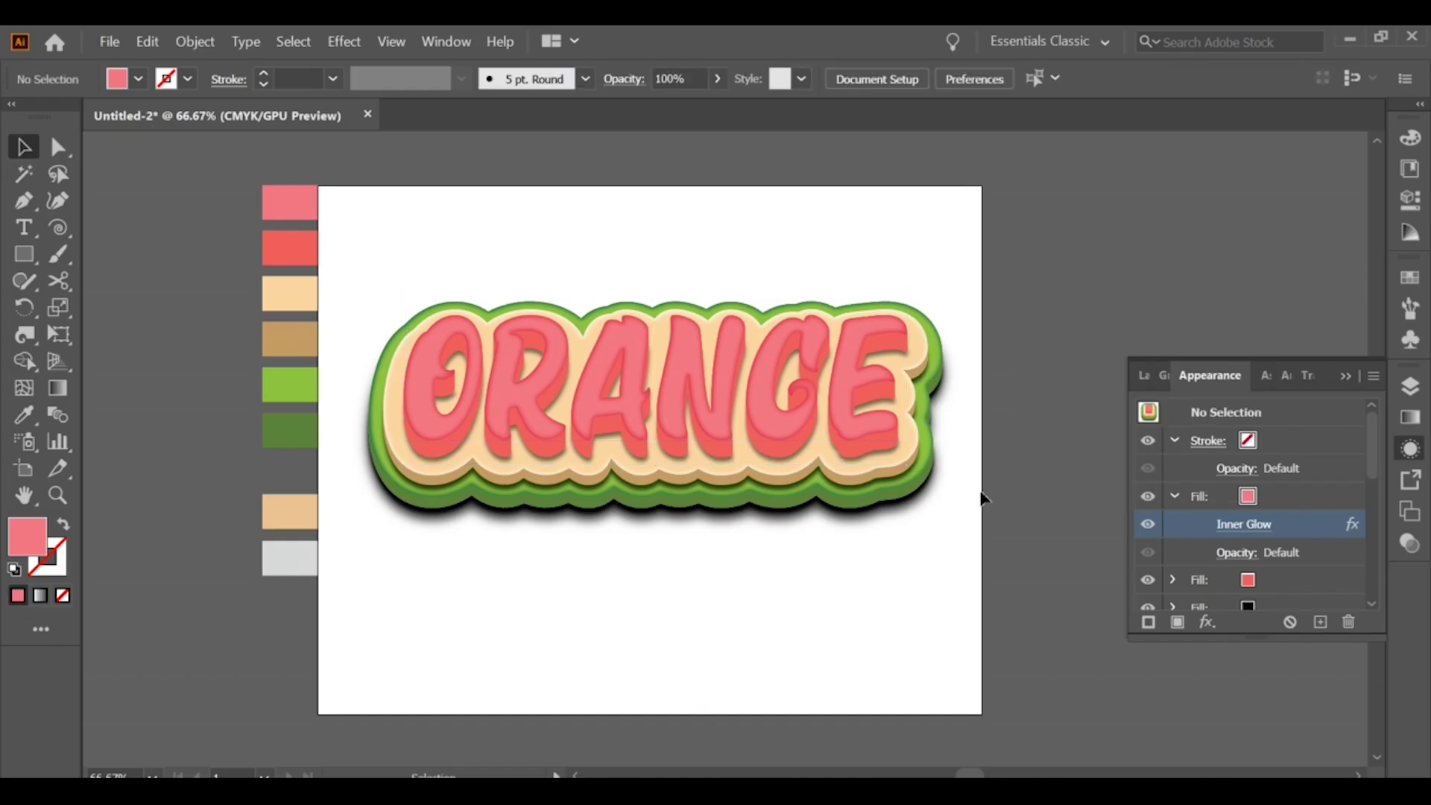
Step: Draw a pink rectangle covering the whole artboard and send it behind the ORANGE text
key("ctrl+minus")
key("m")
left_click_drag(482, 261, 978, 658)
right_click(774, 521)
mouse_move(835, 696)
left_click(1018, 757)
key("v")
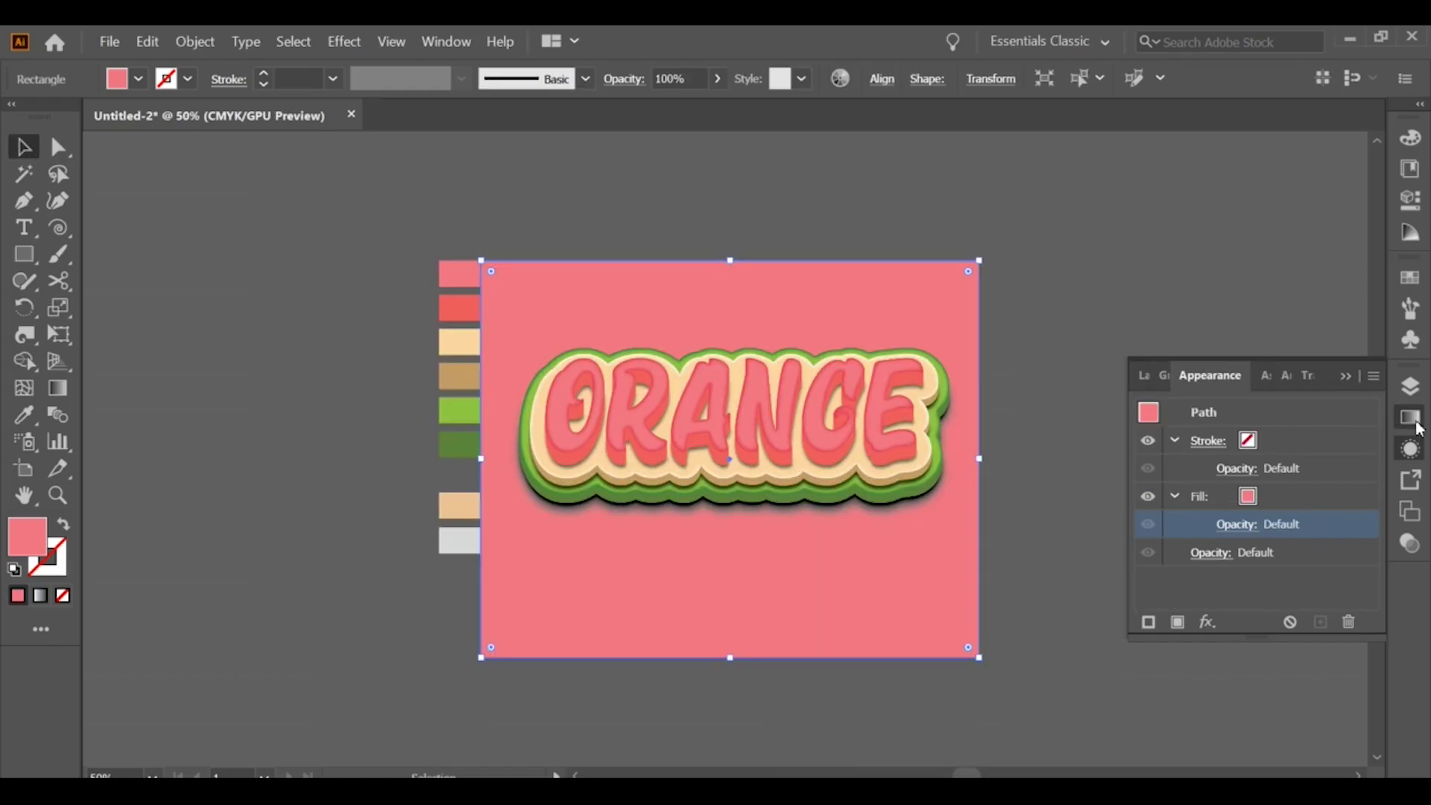
Step: Give the background rectangle a gradient fill, sampling the tan swatch for the first stop and the light grey swatch for the last
left_click(1410, 417)
left_click(1151, 415)
left_click_drag(1148, 586, 1153, 590)
left_click(1150, 628)
left_click(459, 505)
left_click(1341, 559)
left_click(459, 540)
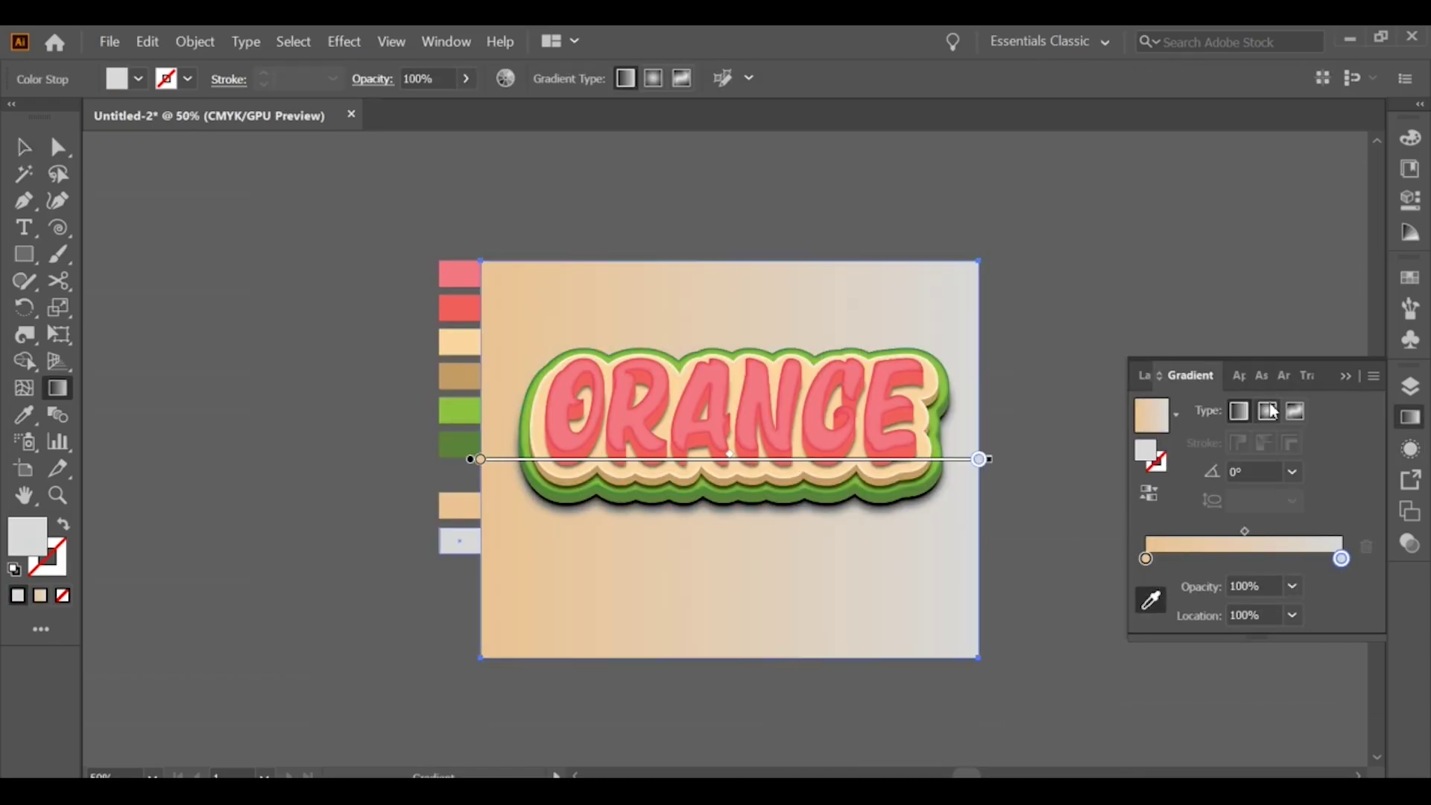
Step: Make the background gradient radial and reverse it to place light grey at the centre and tan at the edges
left_click(1266, 411)
left_click(1148, 493)
key("v")
scroll(1040, 338, "up", 1)
scroll(1040, 338, "down", 1)
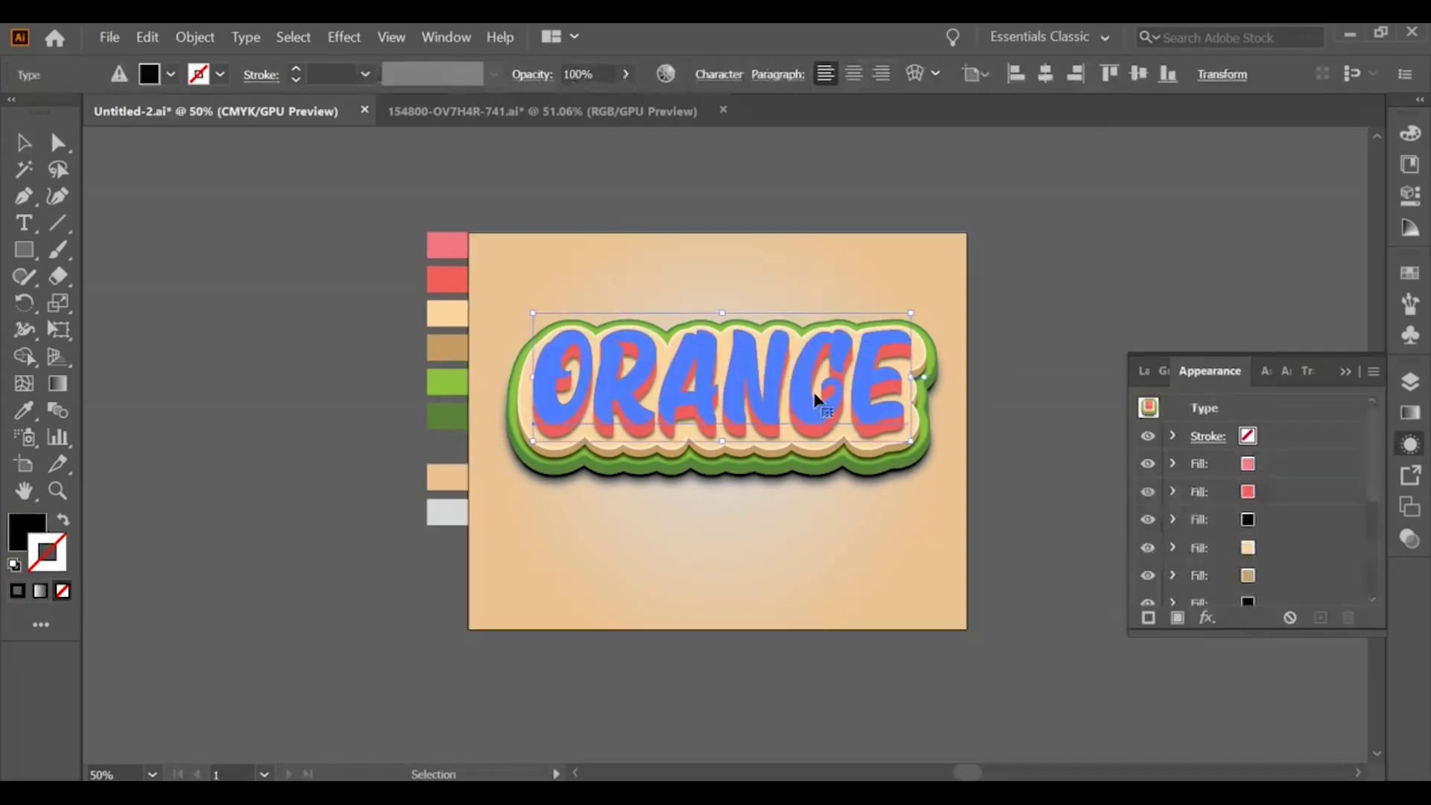
Step: Duplicate the ORANGE text's topmost pink fill and give the upper copy the orange spotted pattern swatch
key("Escape")
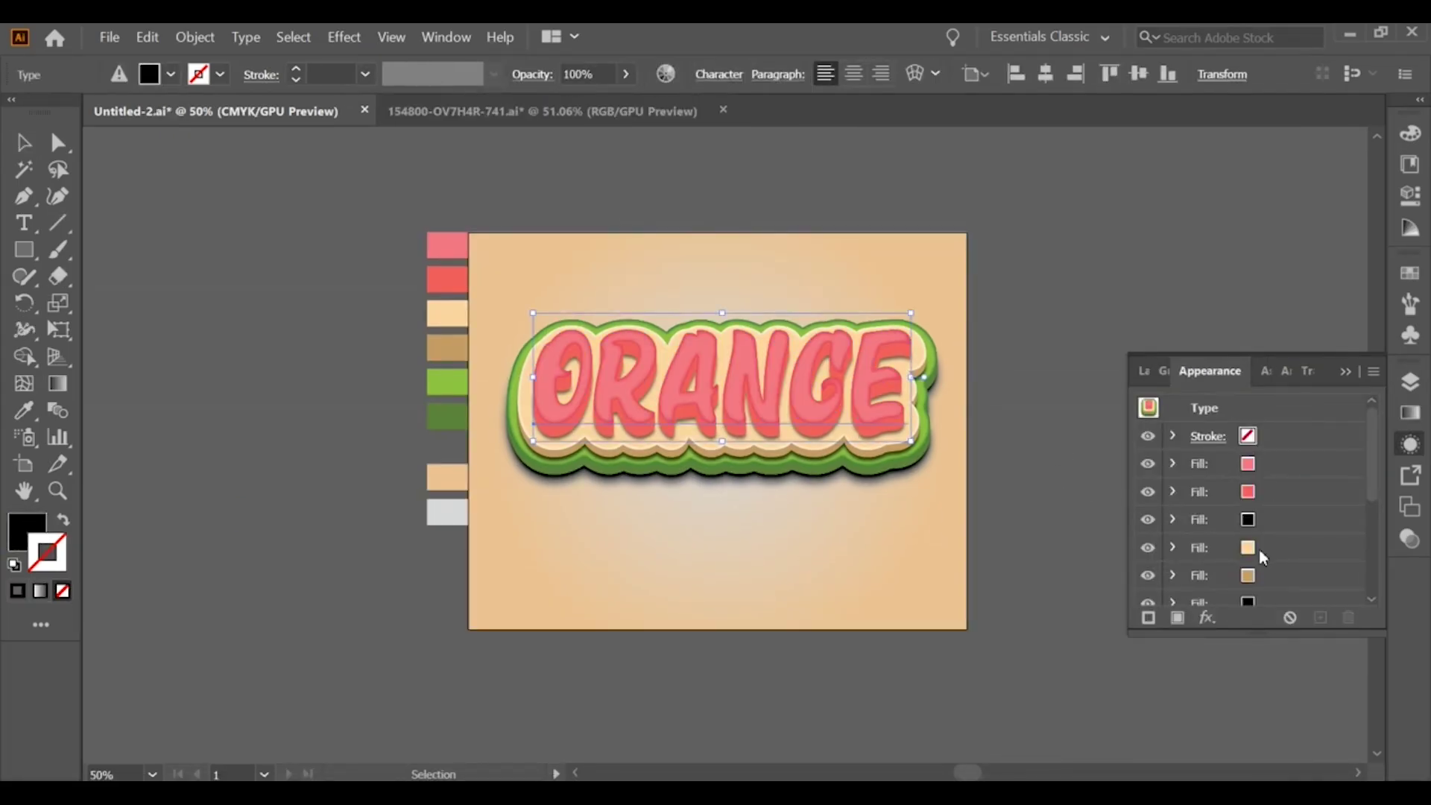
left_click(1266, 463)
left_click(1319, 617)
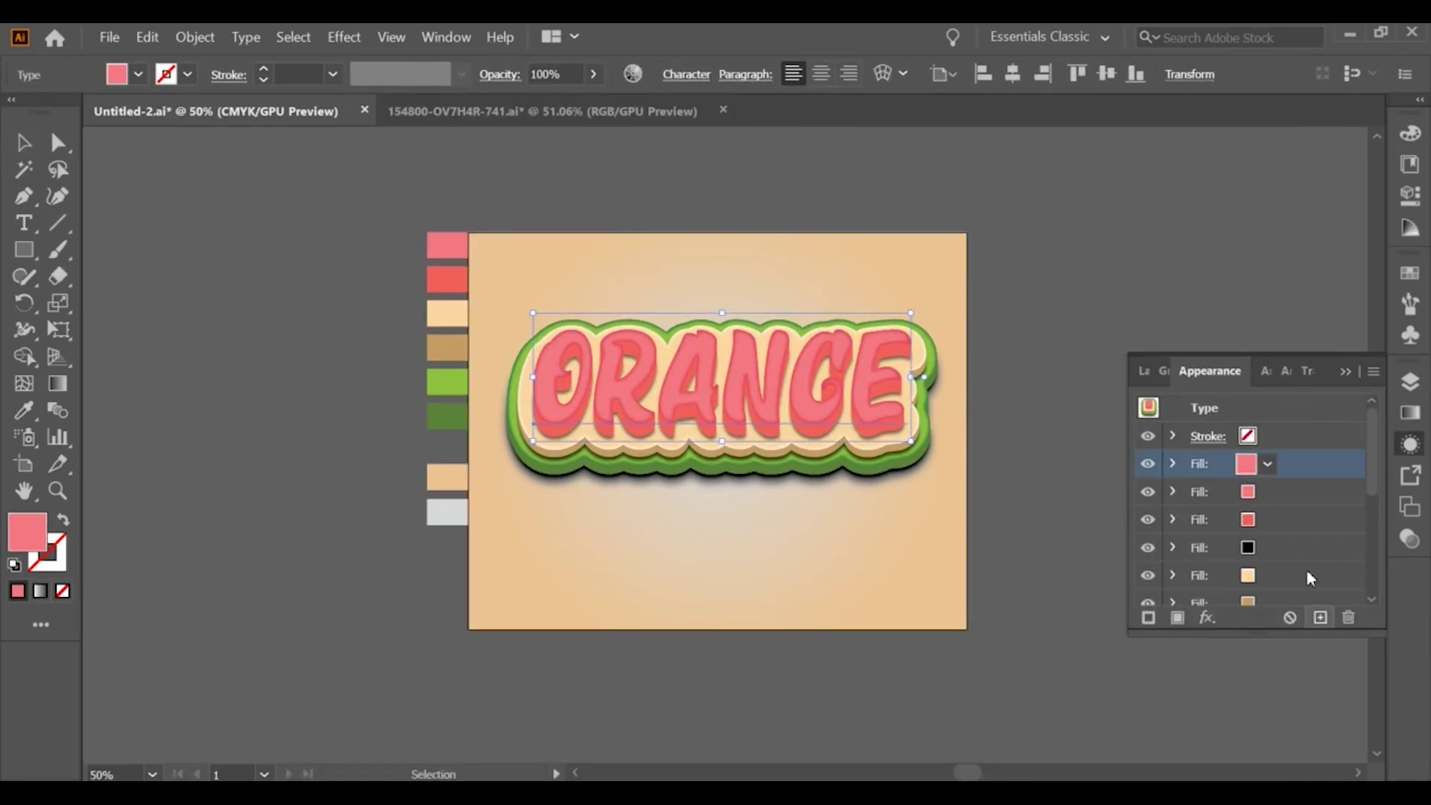
left_click(1267, 463)
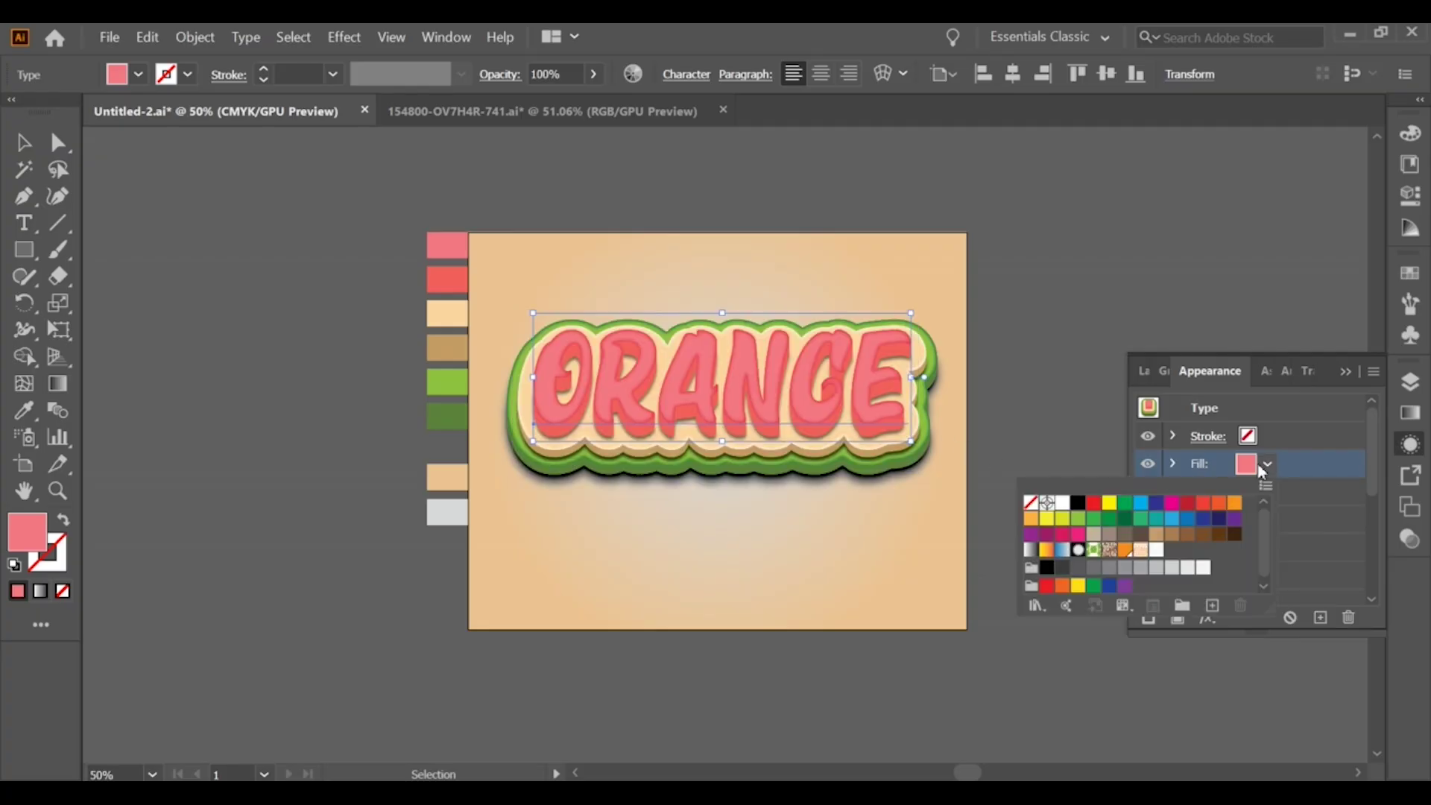
left_click(1110, 551)
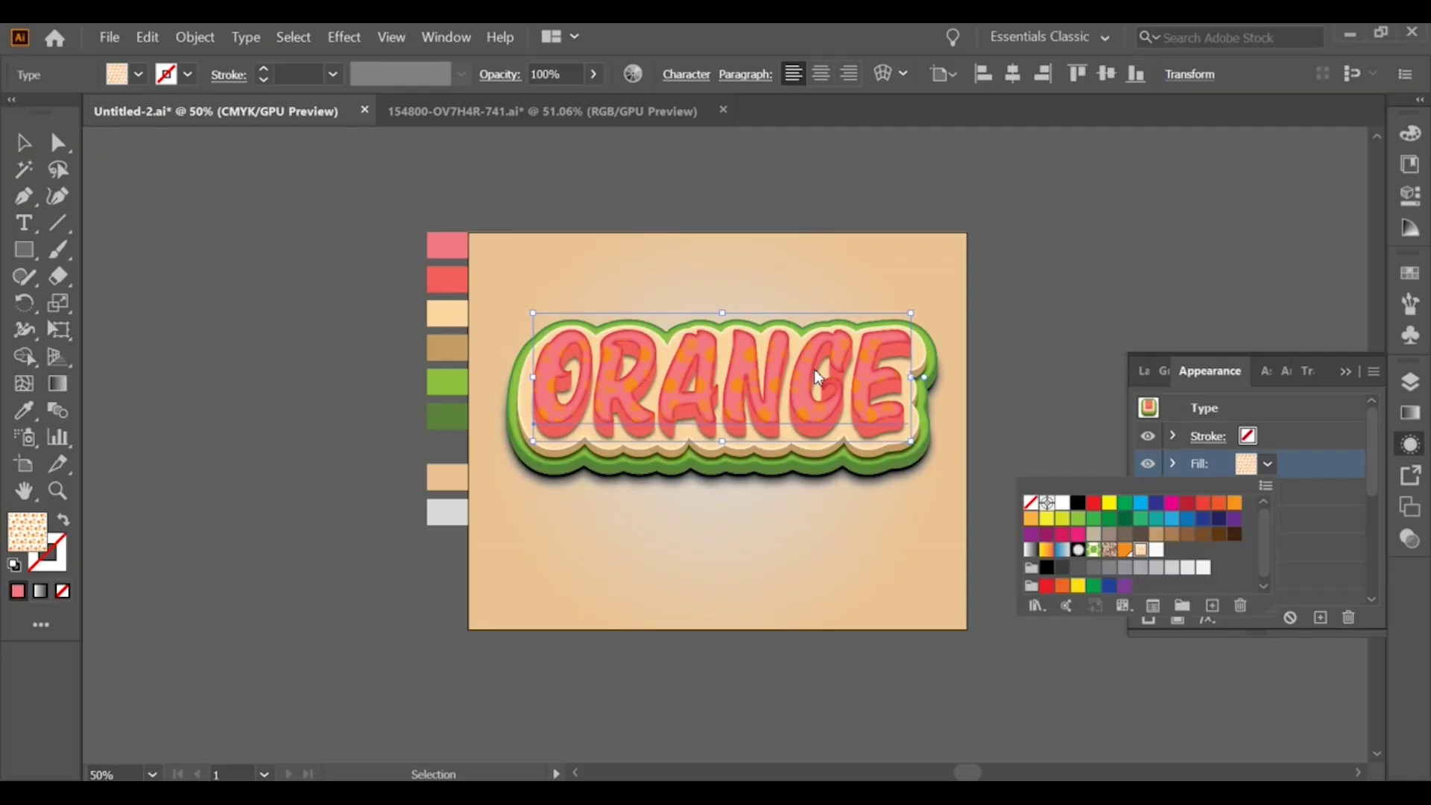
Step: Duplicate the orange pattern fill and give the upper copy the white bubble pattern swatch
left_click(1302, 462)
left_click(1324, 616)
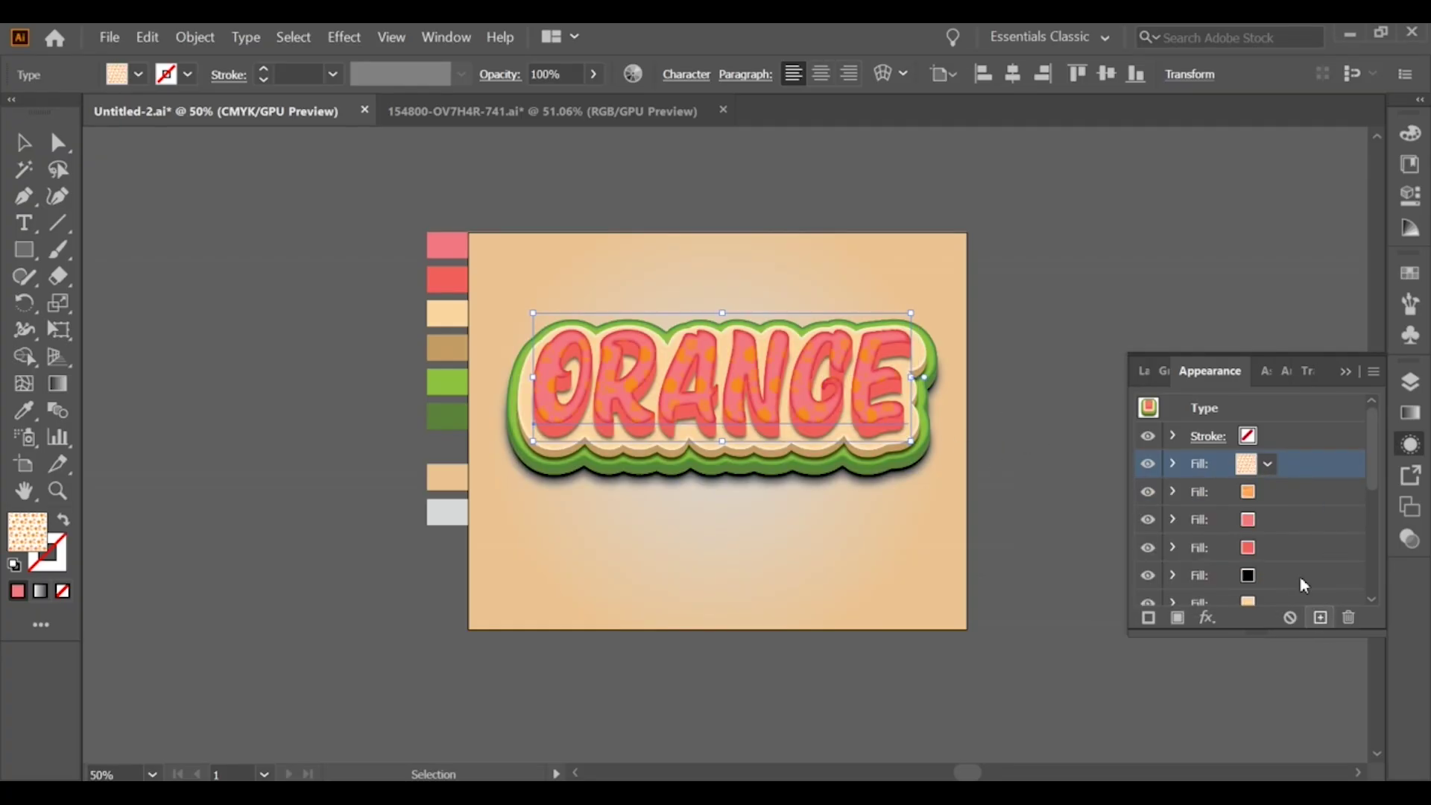
left_click(1269, 466)
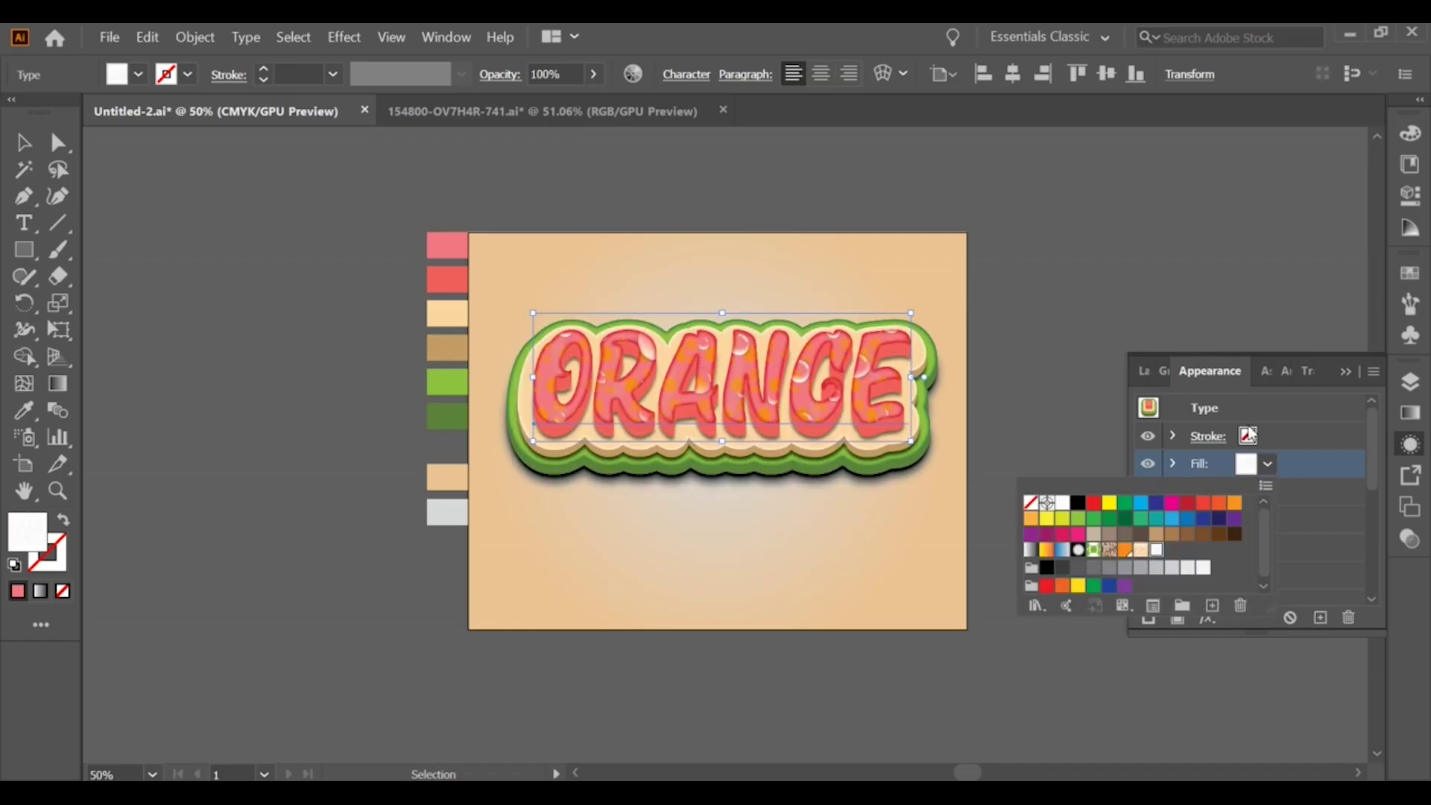
left_click(1310, 496)
Step: Add a Transform effect to the white bubble pattern fill with a horizontal move of 1 pt and a vertical move of 2 pt
left_click(1173, 464)
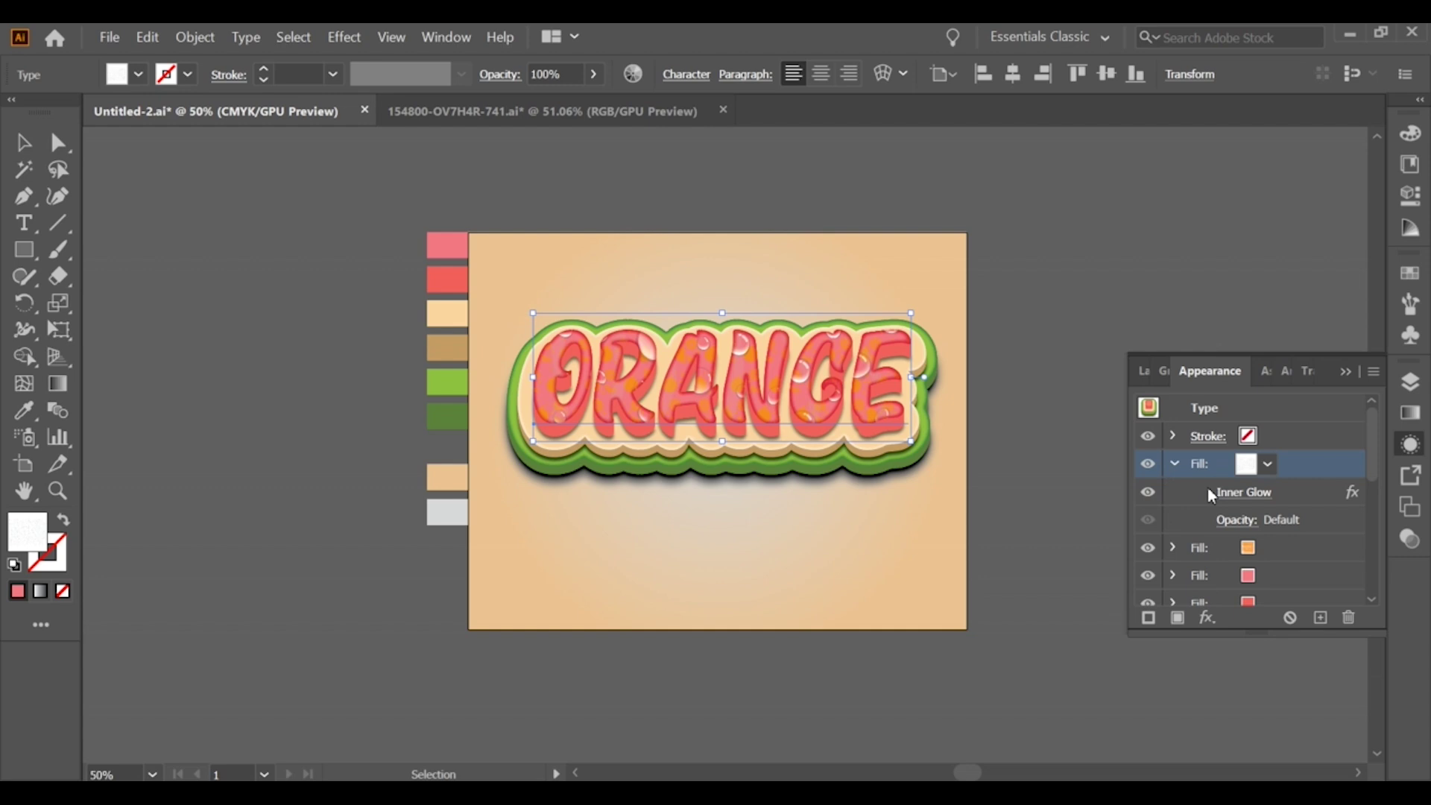
left_click(1207, 617)
mouse_move(1282, 255)
left_click(1115, 316)
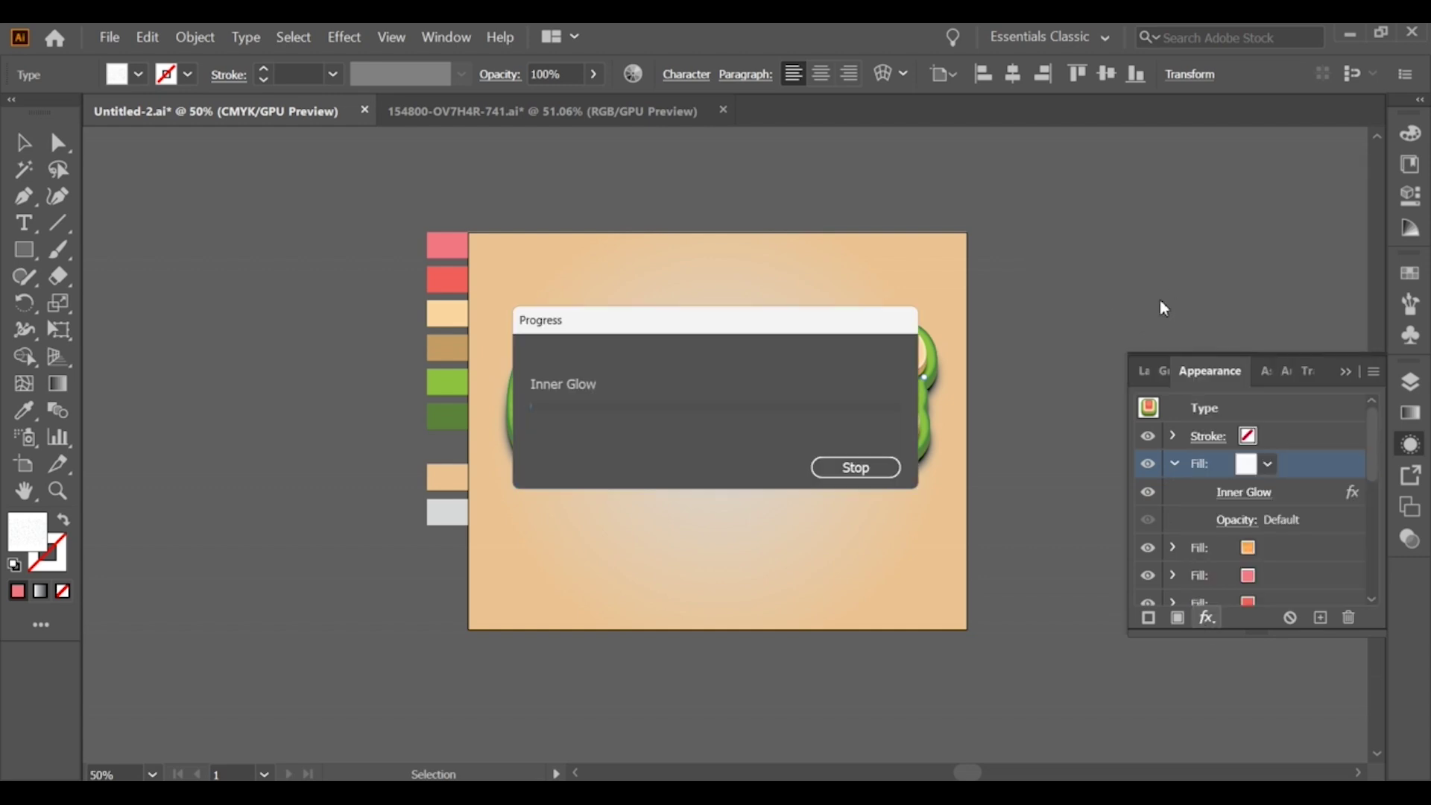
left_click(1316, 321)
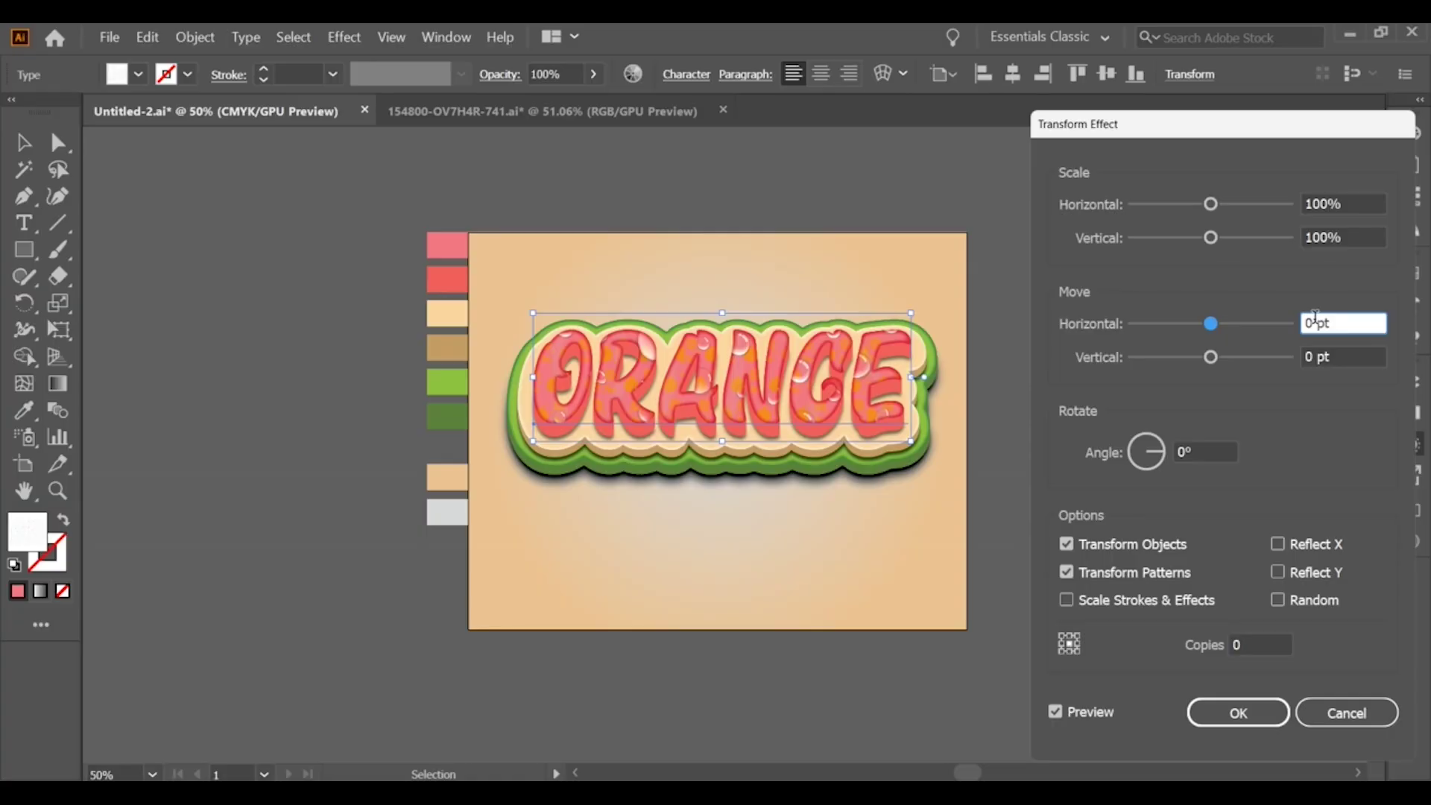
key("Up")
left_click(1315, 351)
key("Up")
key("Up")
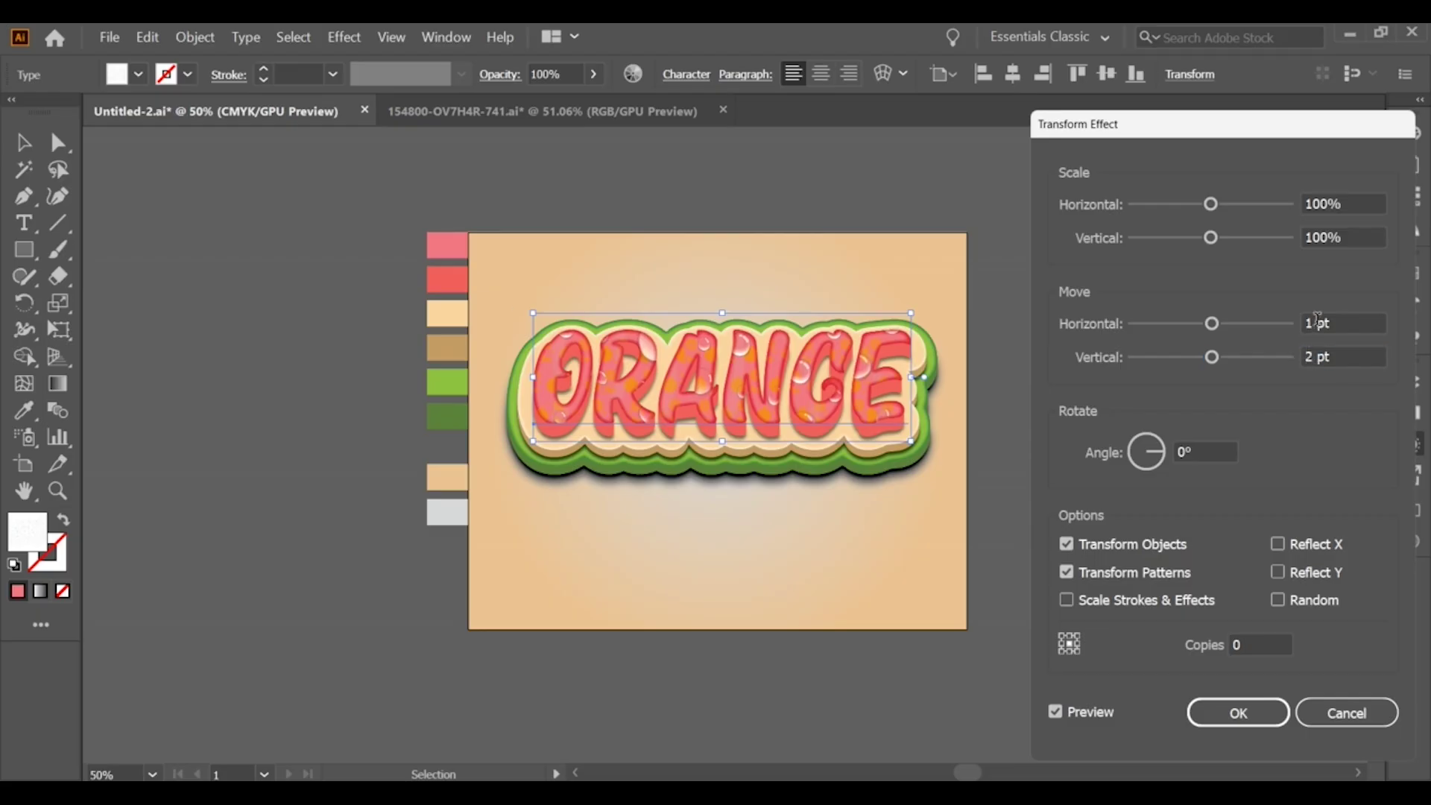
Step: Set the Transform effect's horizontal move to 2 pt, apply it and deselect the text
left_click(1319, 319)
key("Up")
key("Up")
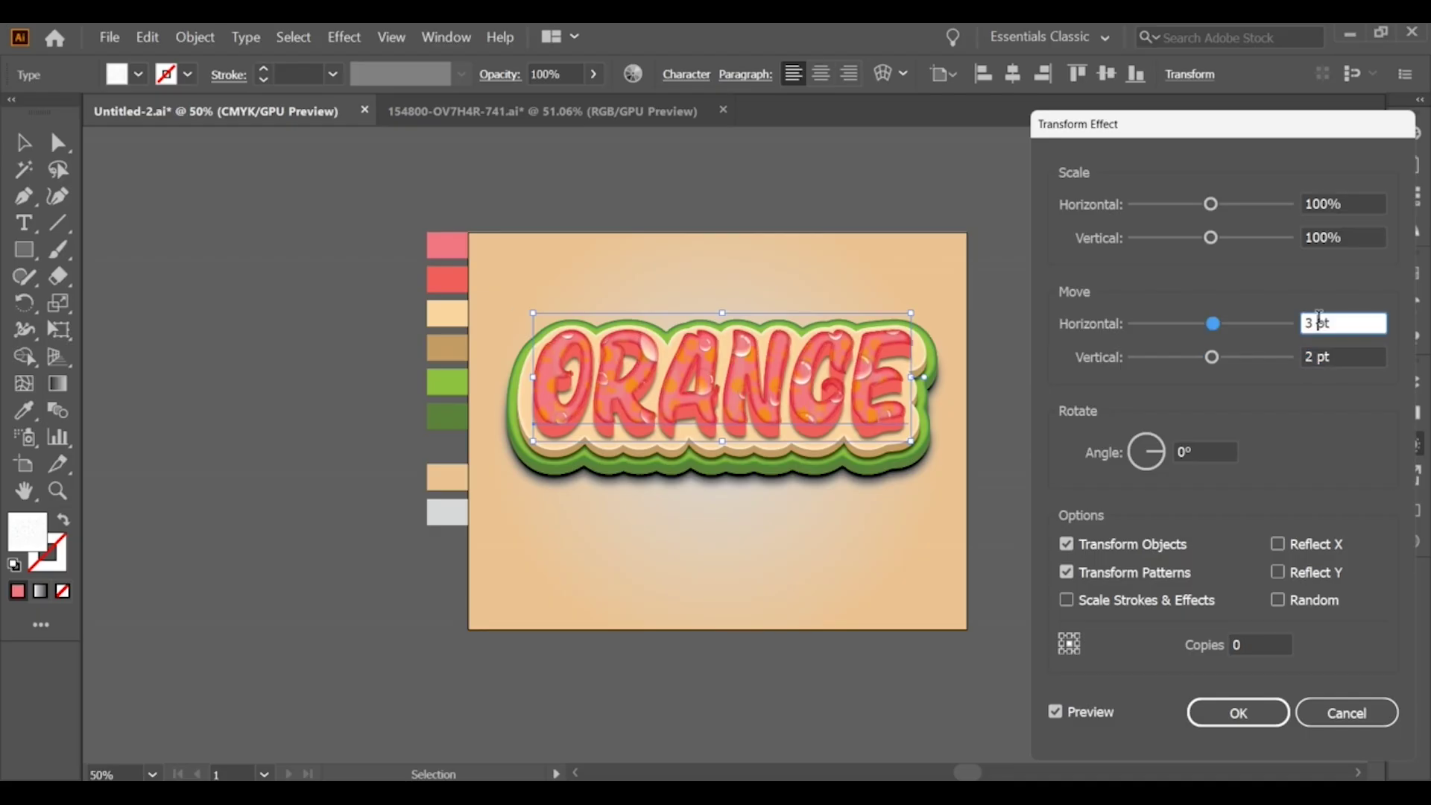
key("Down")
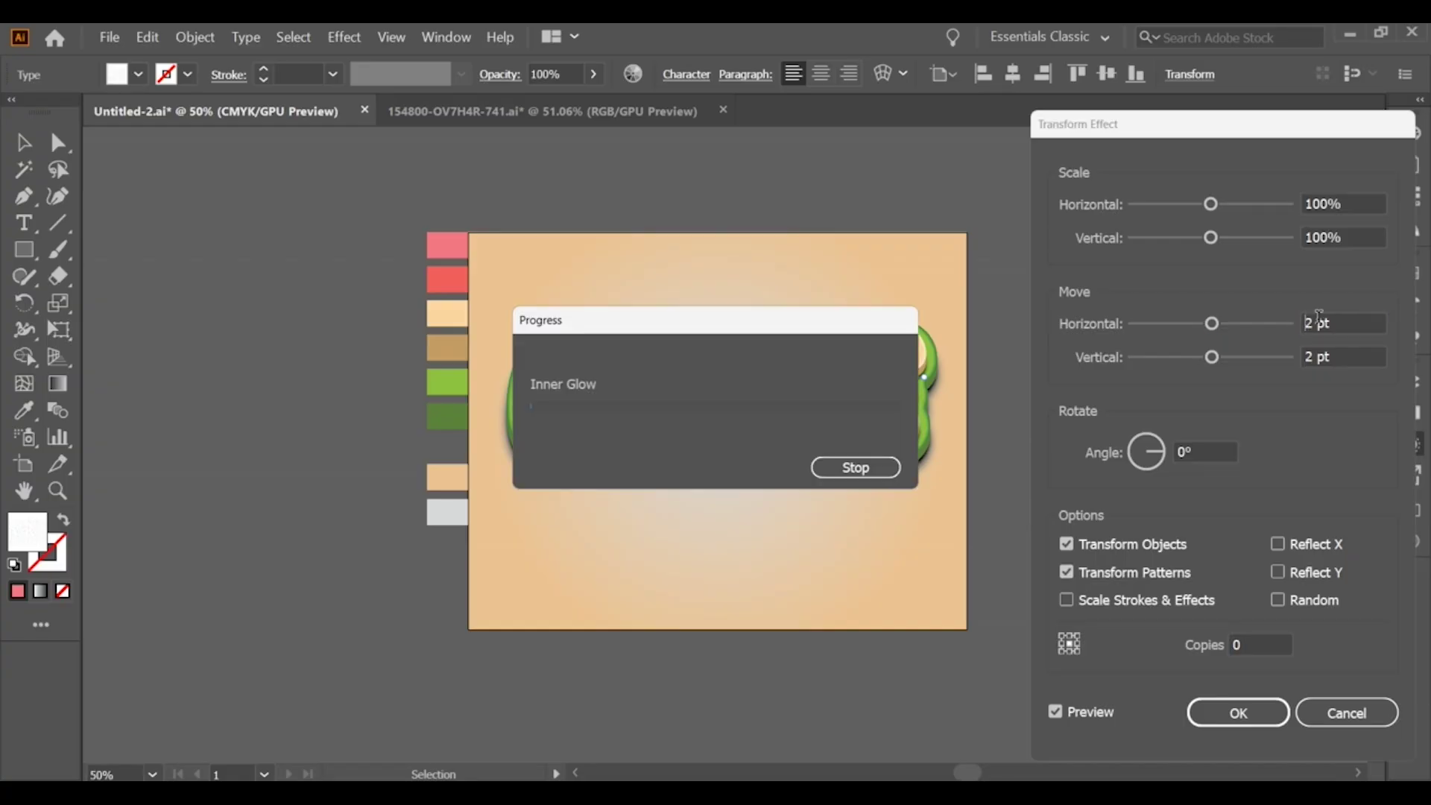
left_click(1239, 714)
left_click(998, 352)
scroll(837, 310, "up", 2)
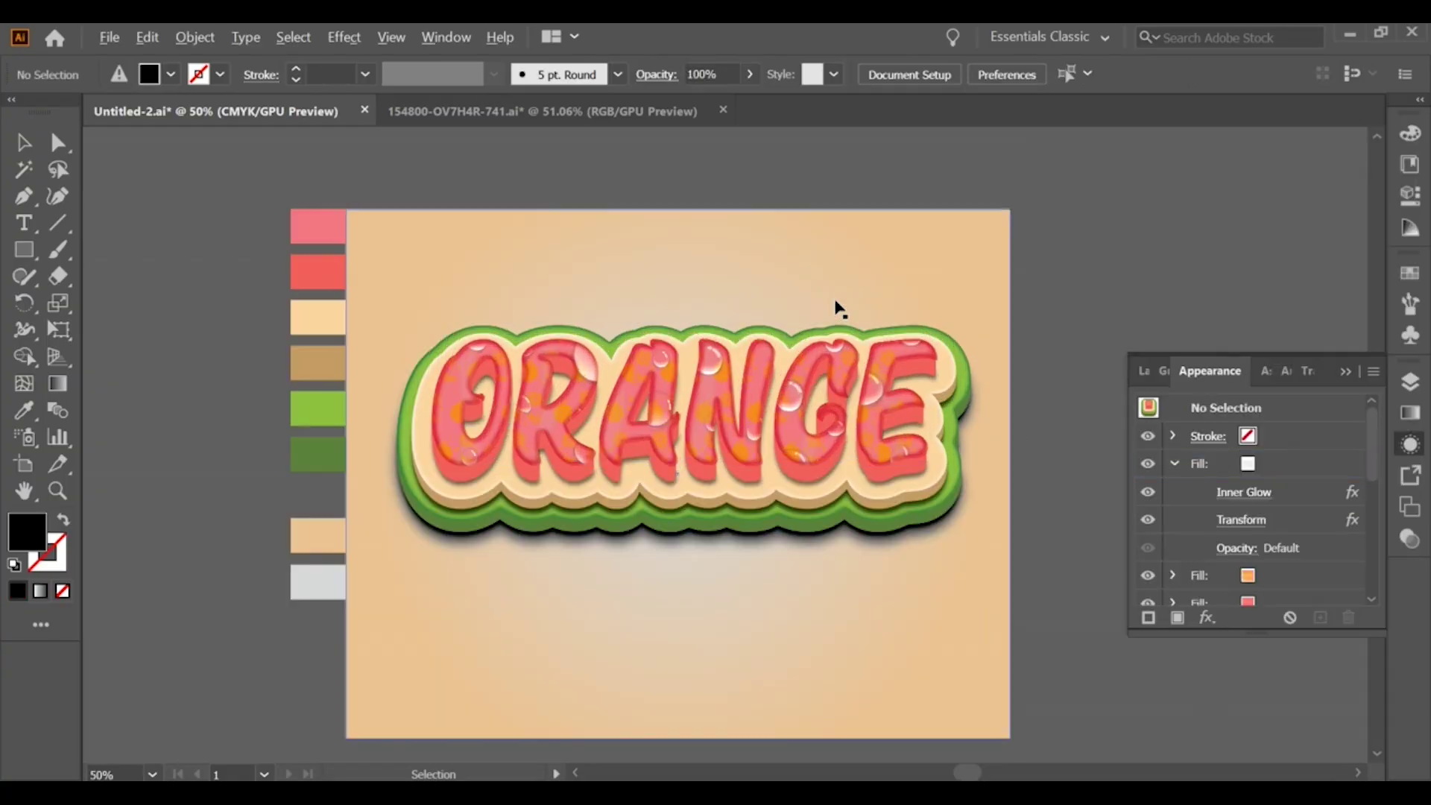
scroll(1152, 282, "down", 1)
left_click_drag(1139, 279, 1077, 339)
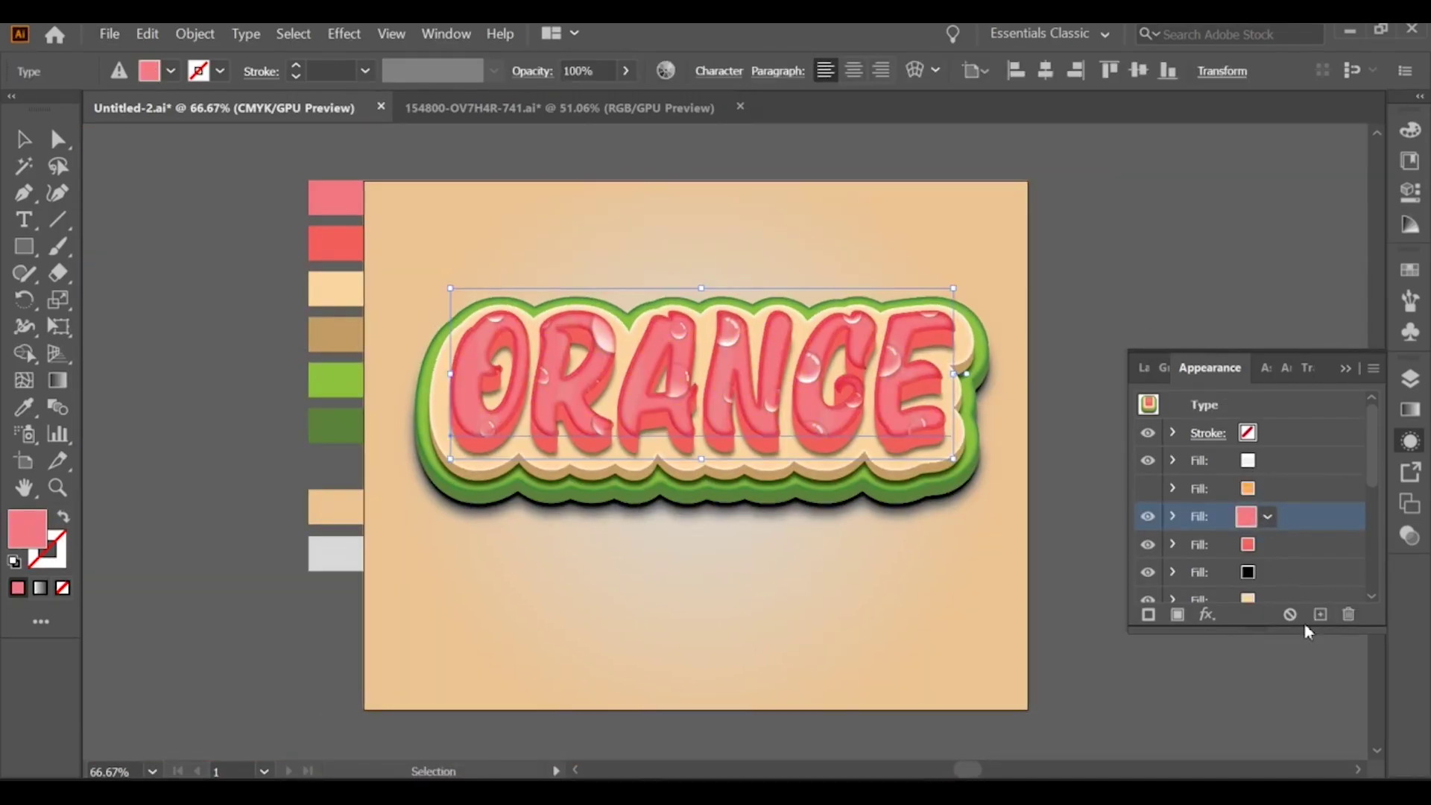
Step: Duplicate the text's solid pink fill, move the copy to the top of the fill stack and colour it mid grey
left_click(1319, 614)
left_click(1278, 549)
left_click(1289, 518)
left_click_drag(1295, 522, 1297, 443)
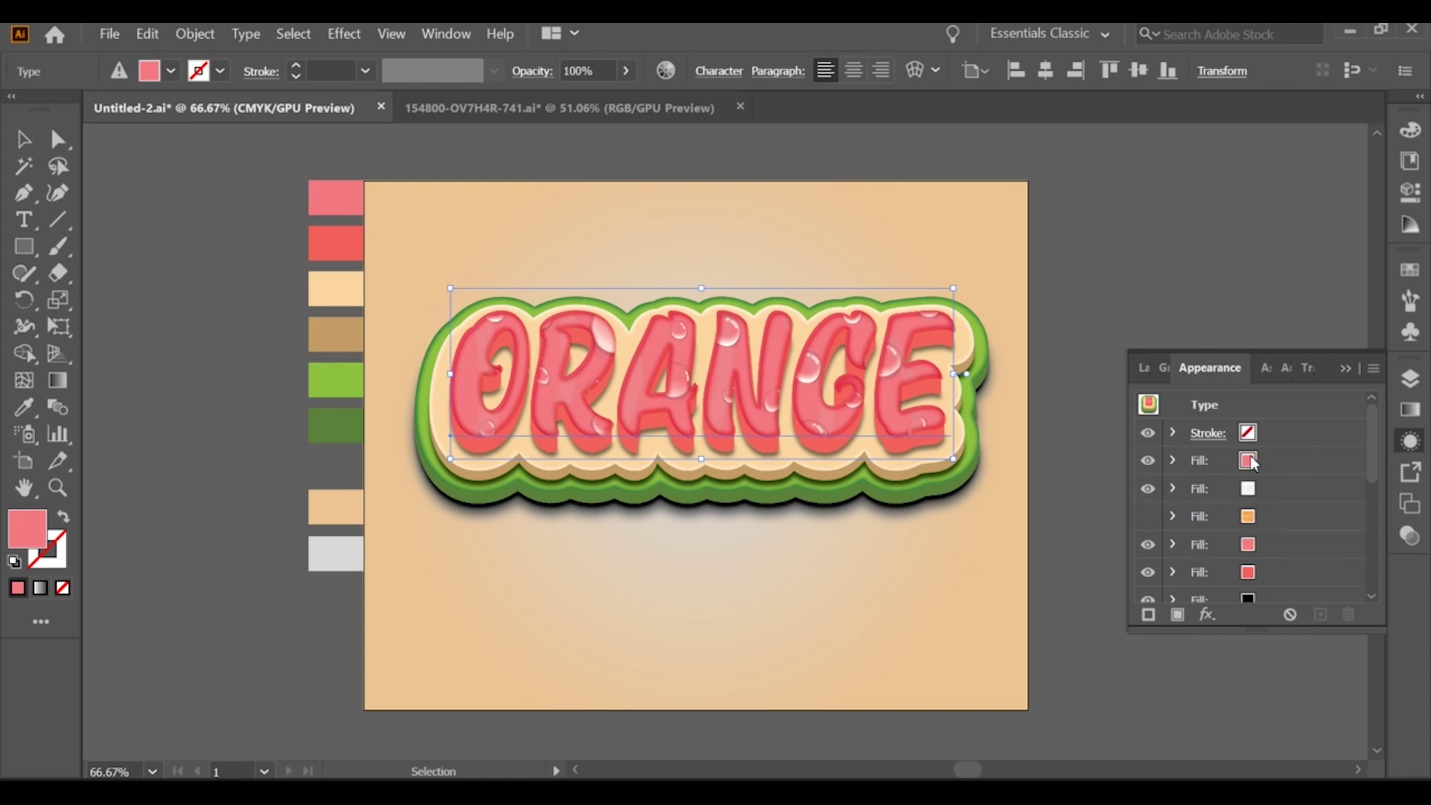
left_click(1247, 461)
left_click(1266, 460)
left_click(1123, 566)
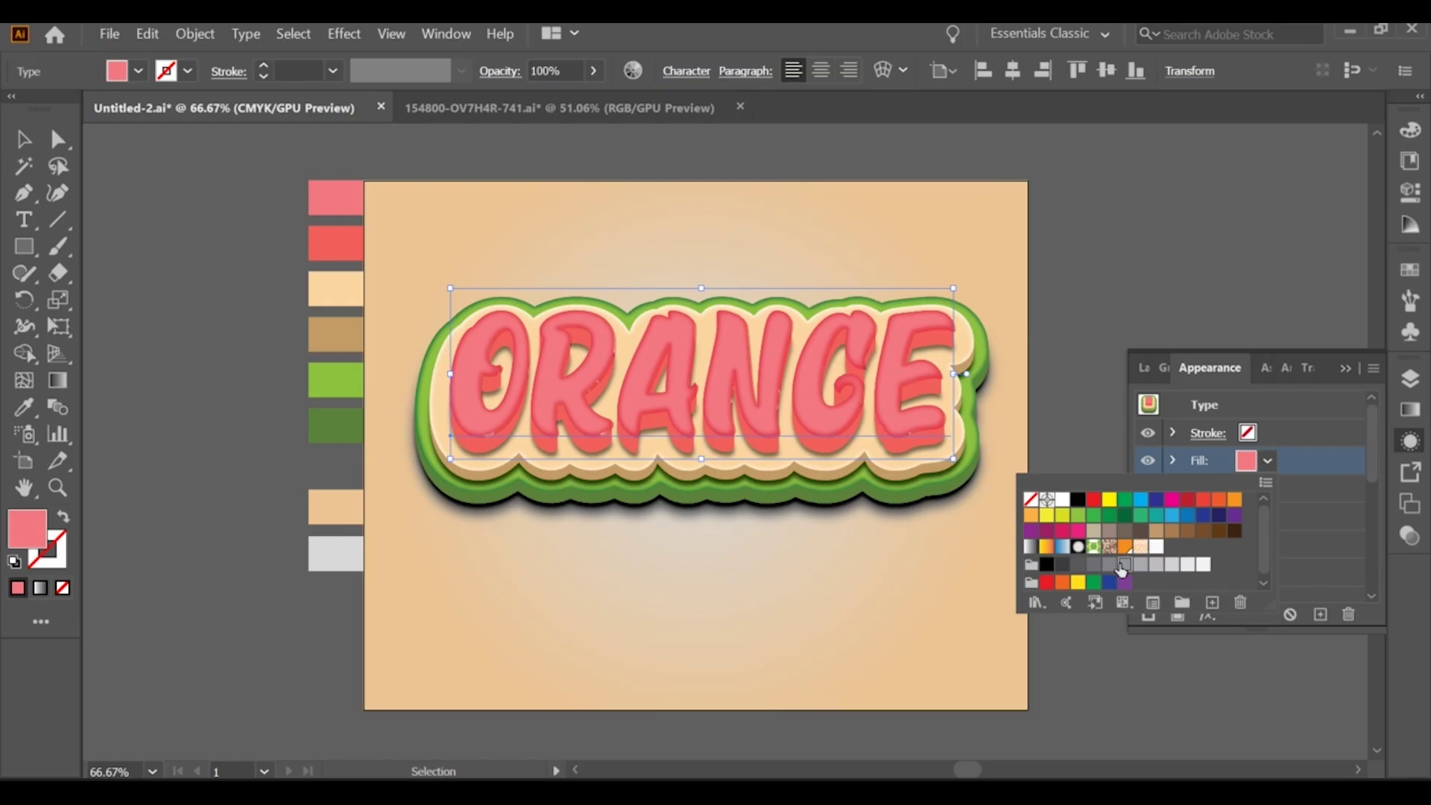
Step: Add a Plastic Wrap effect to the grey fill with Highlight Strength 13, Detail 7 and Smoothness 15
left_click(1294, 466)
left_click(1206, 614)
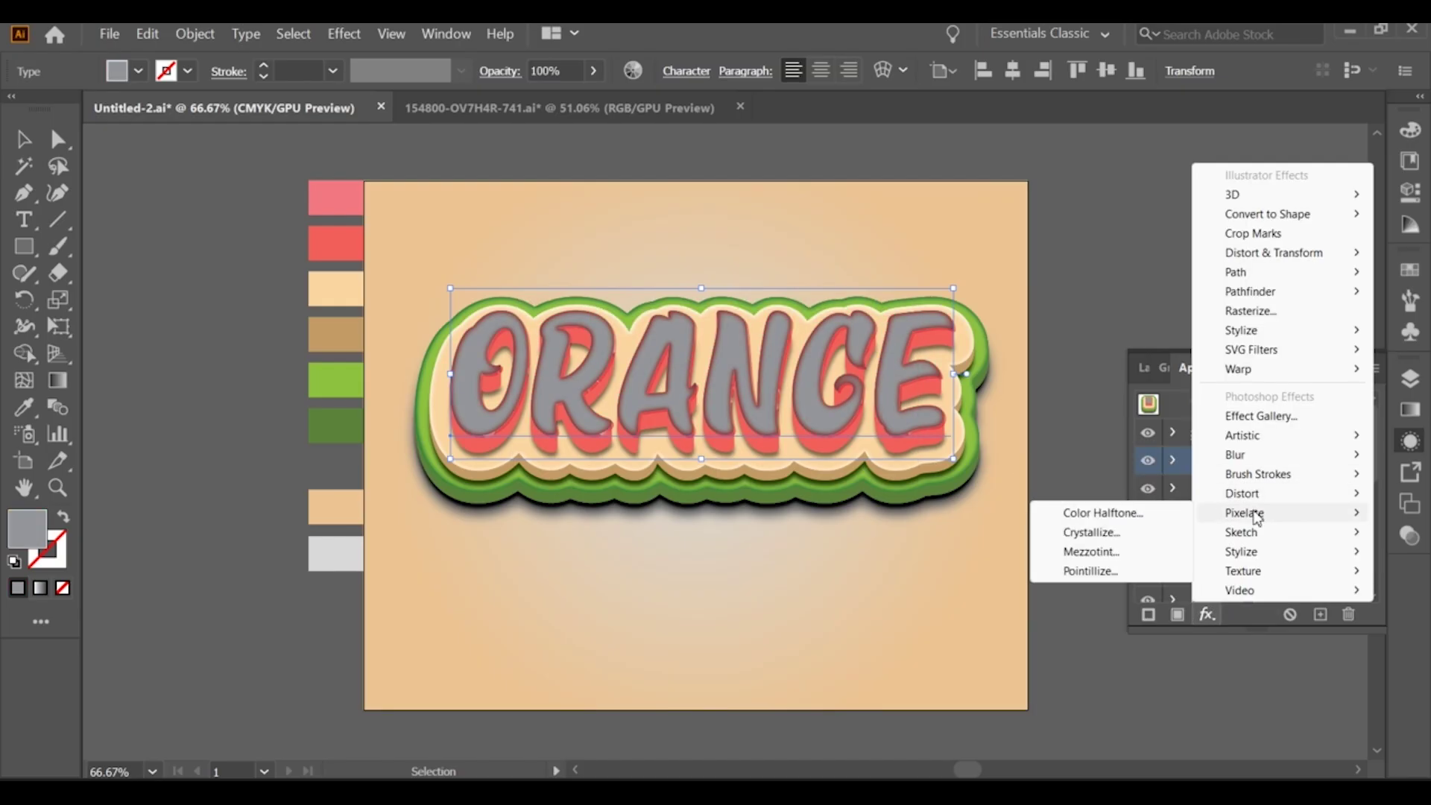
mouse_move(1249, 437)
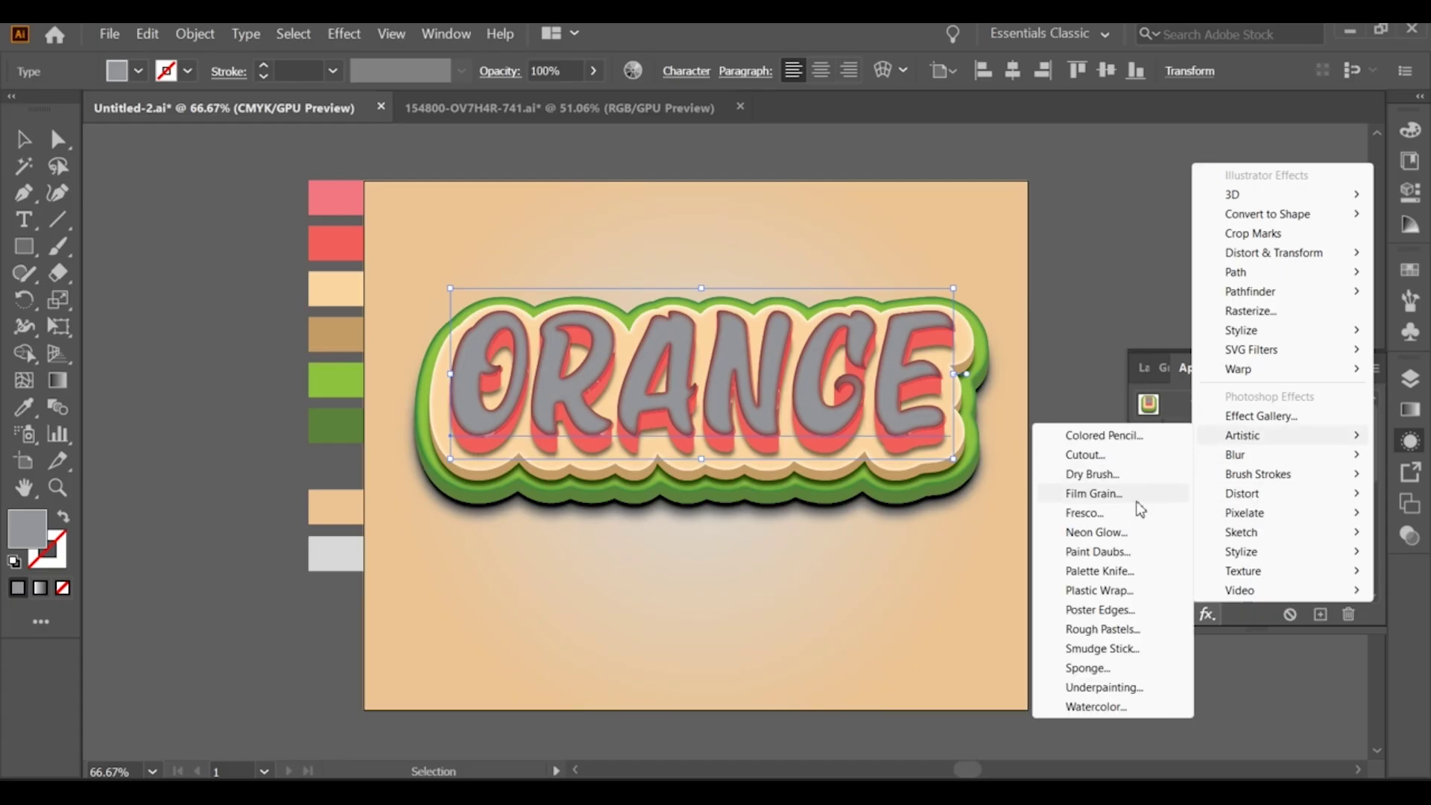
left_click(1108, 596)
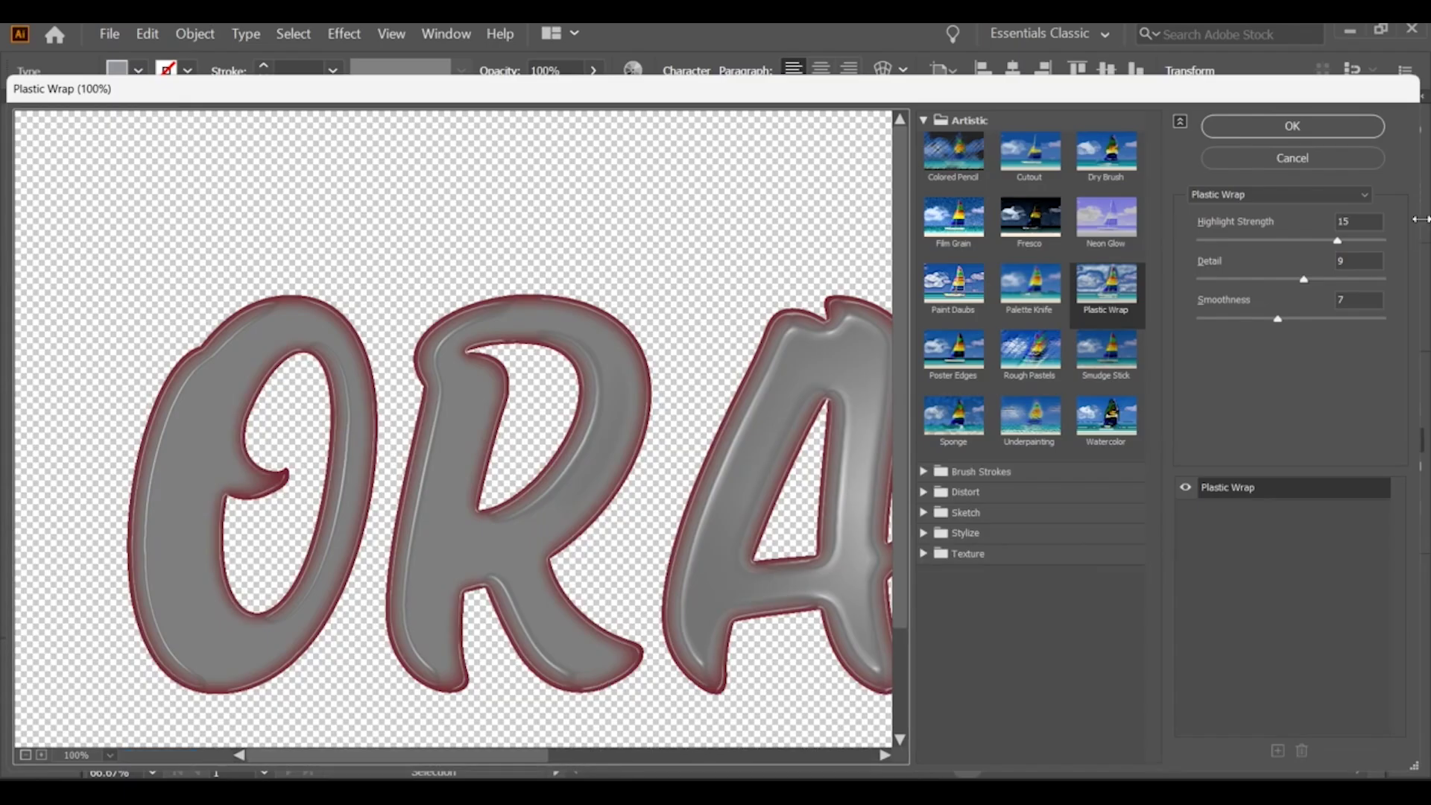
left_click(1354, 221)
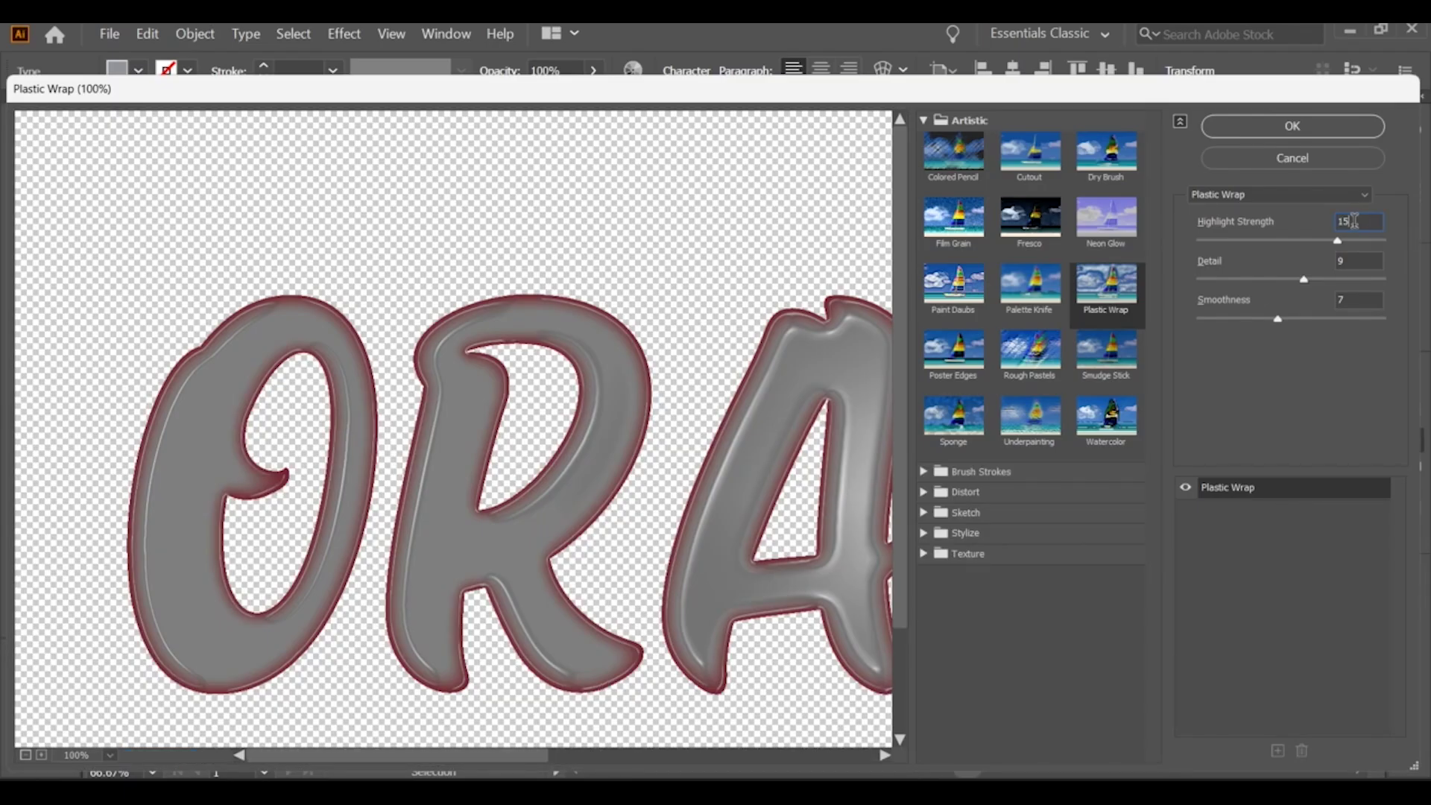
type("137")
left_click(1346, 299)
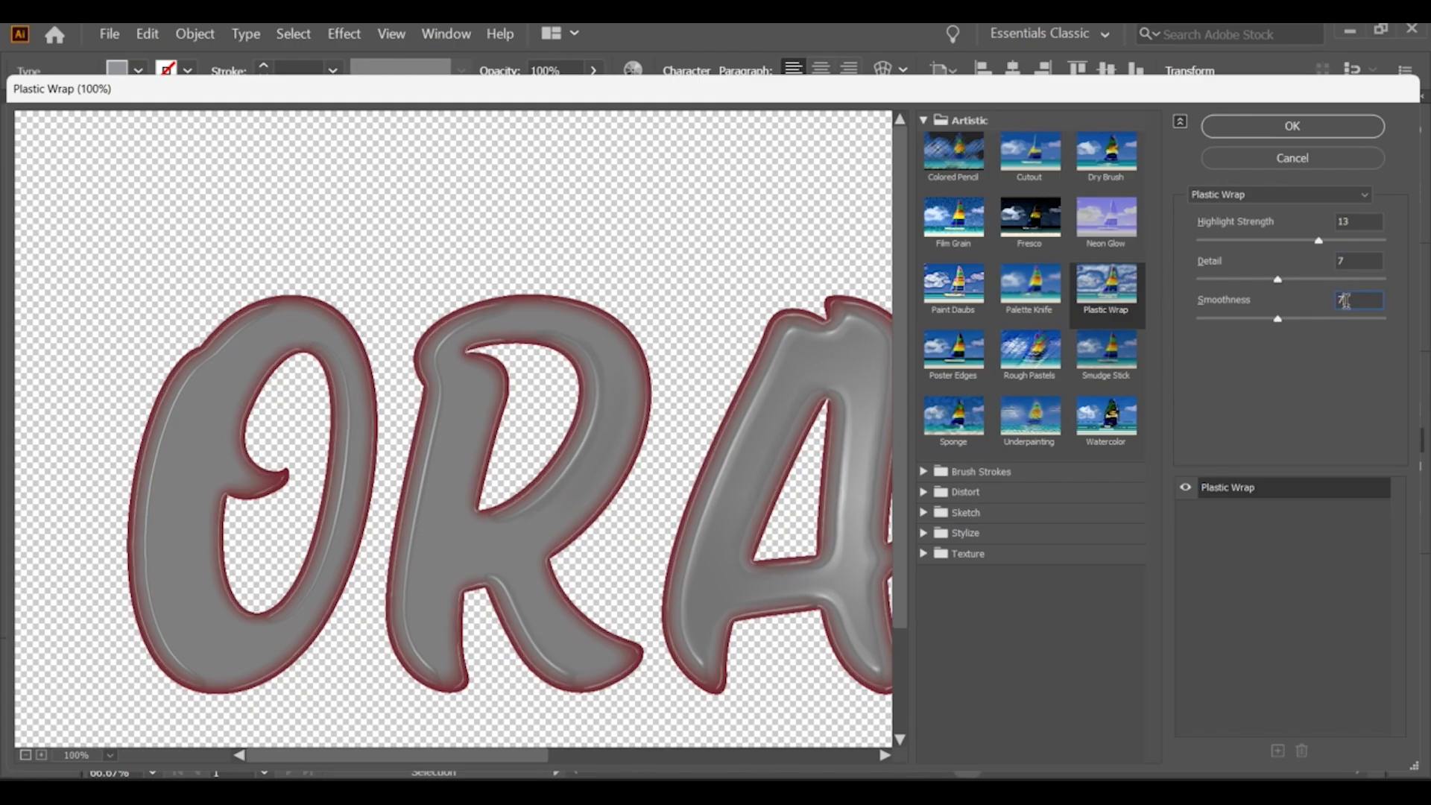
type("15")
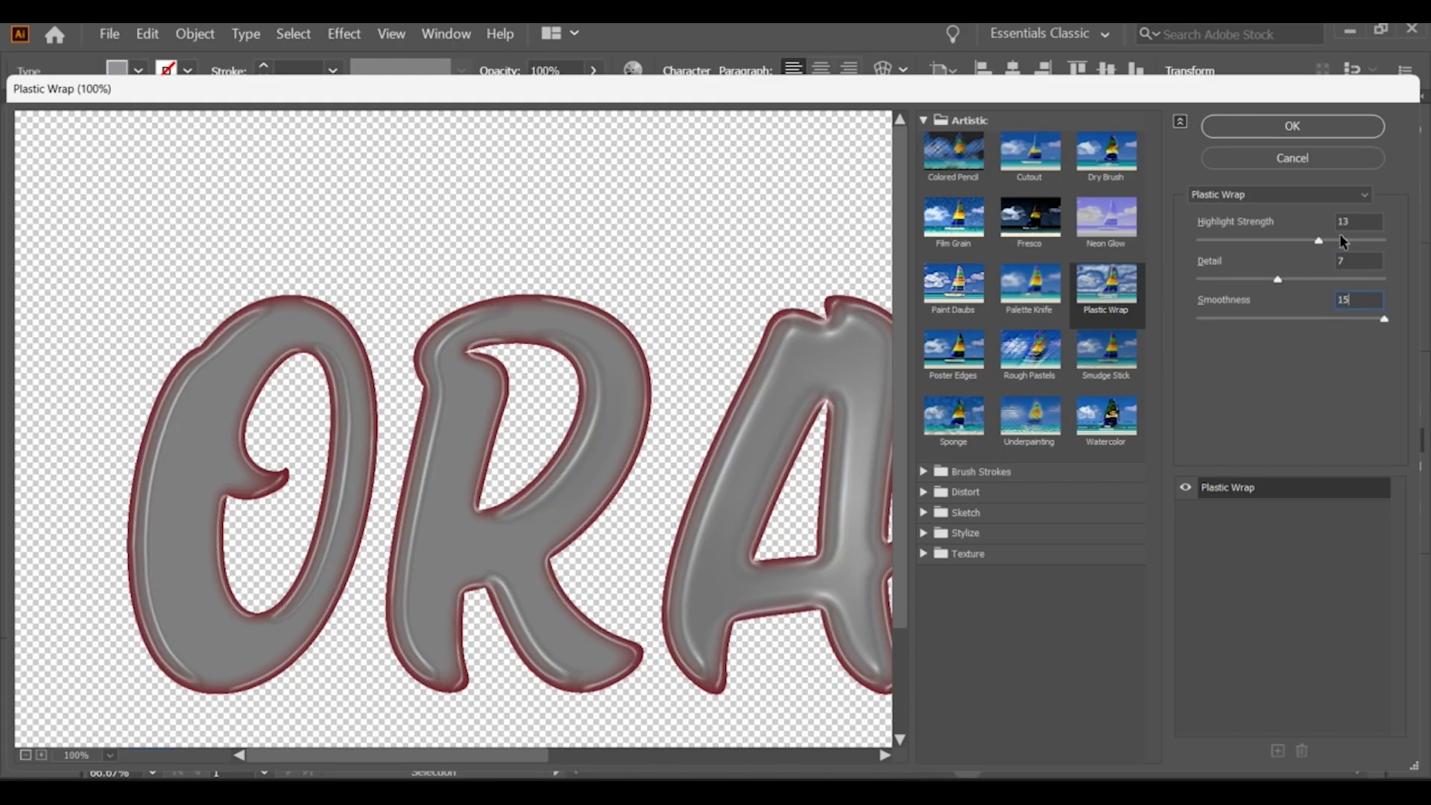
left_click(1308, 123)
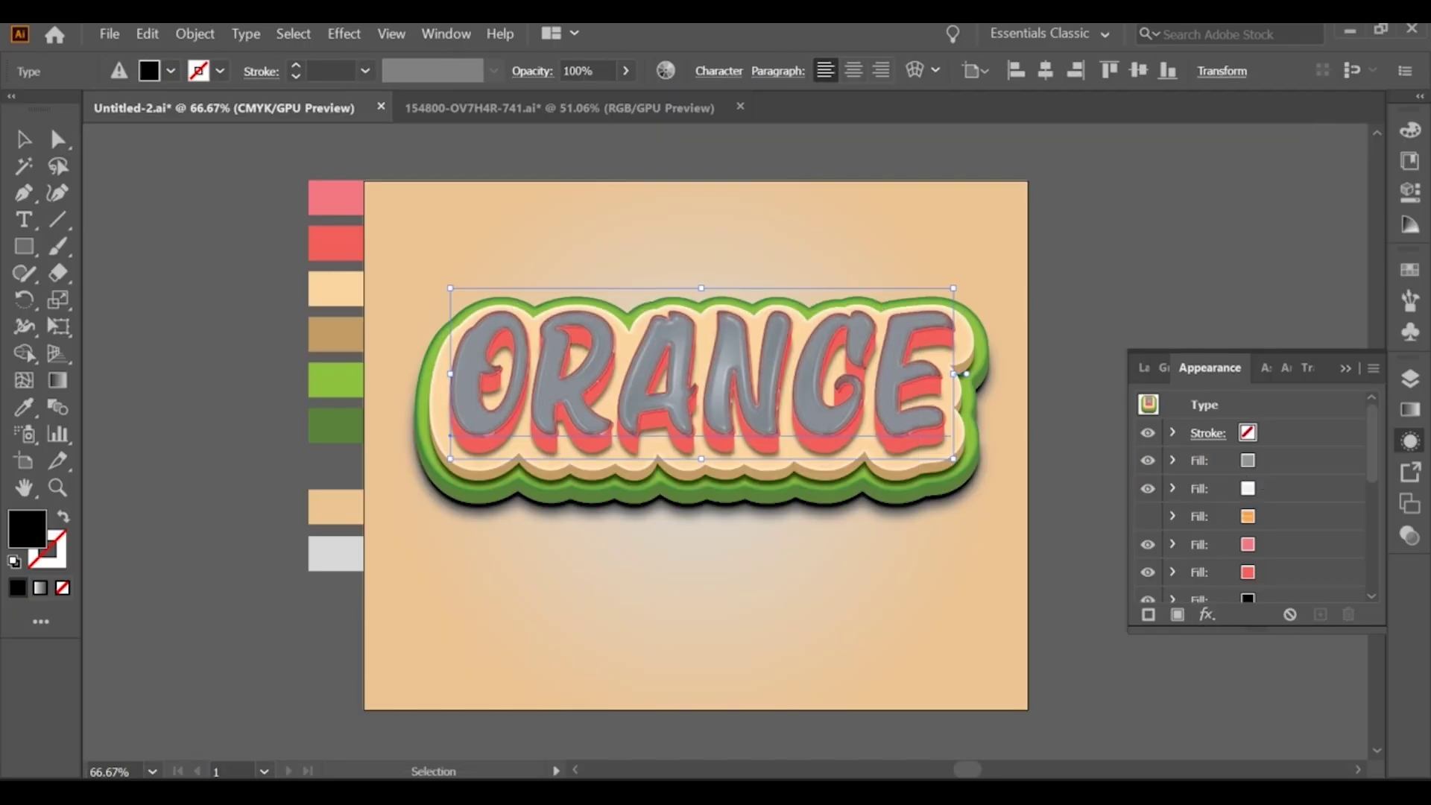
Step: Set the grey Plastic Wrap fill's blending mode to Overlay
left_click(1172, 460)
left_click(1241, 550)
left_click(1093, 594)
left_click(1063, 362)
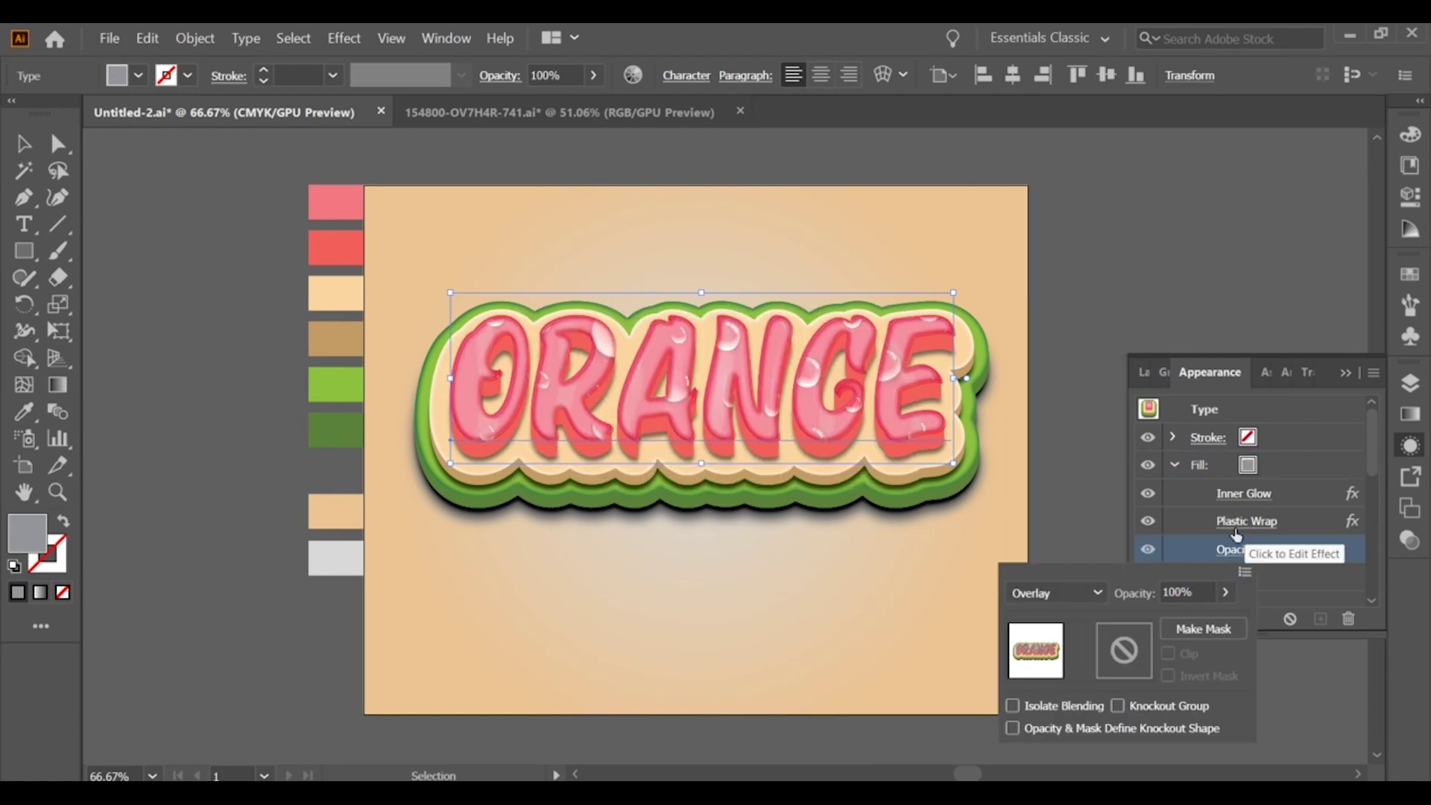
left_click(1285, 531)
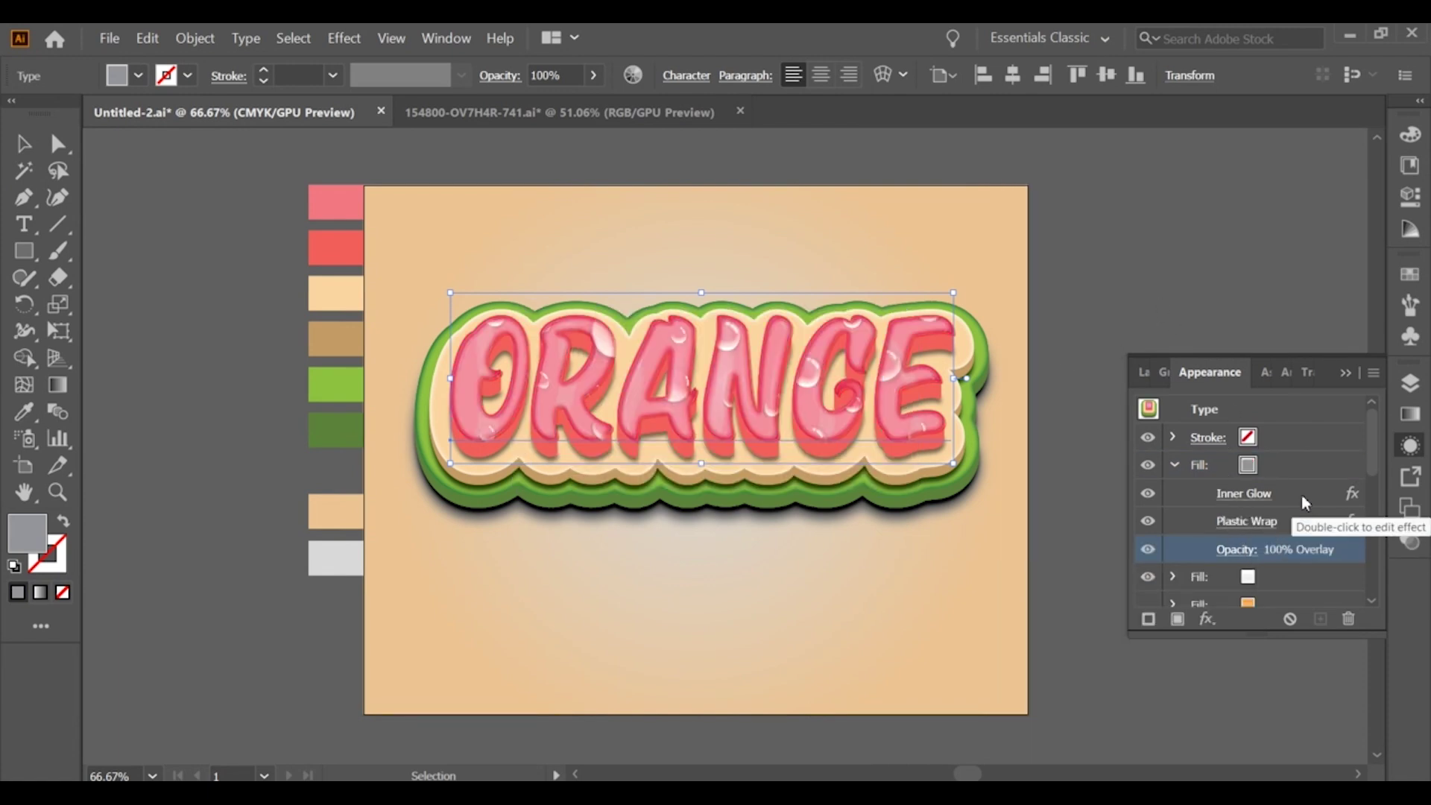
Step: Change the grey overlay fill's Plastic Wrap effect to a Highlight Strength of 14 and apply it
left_click(1234, 552)
left_click(1242, 555)
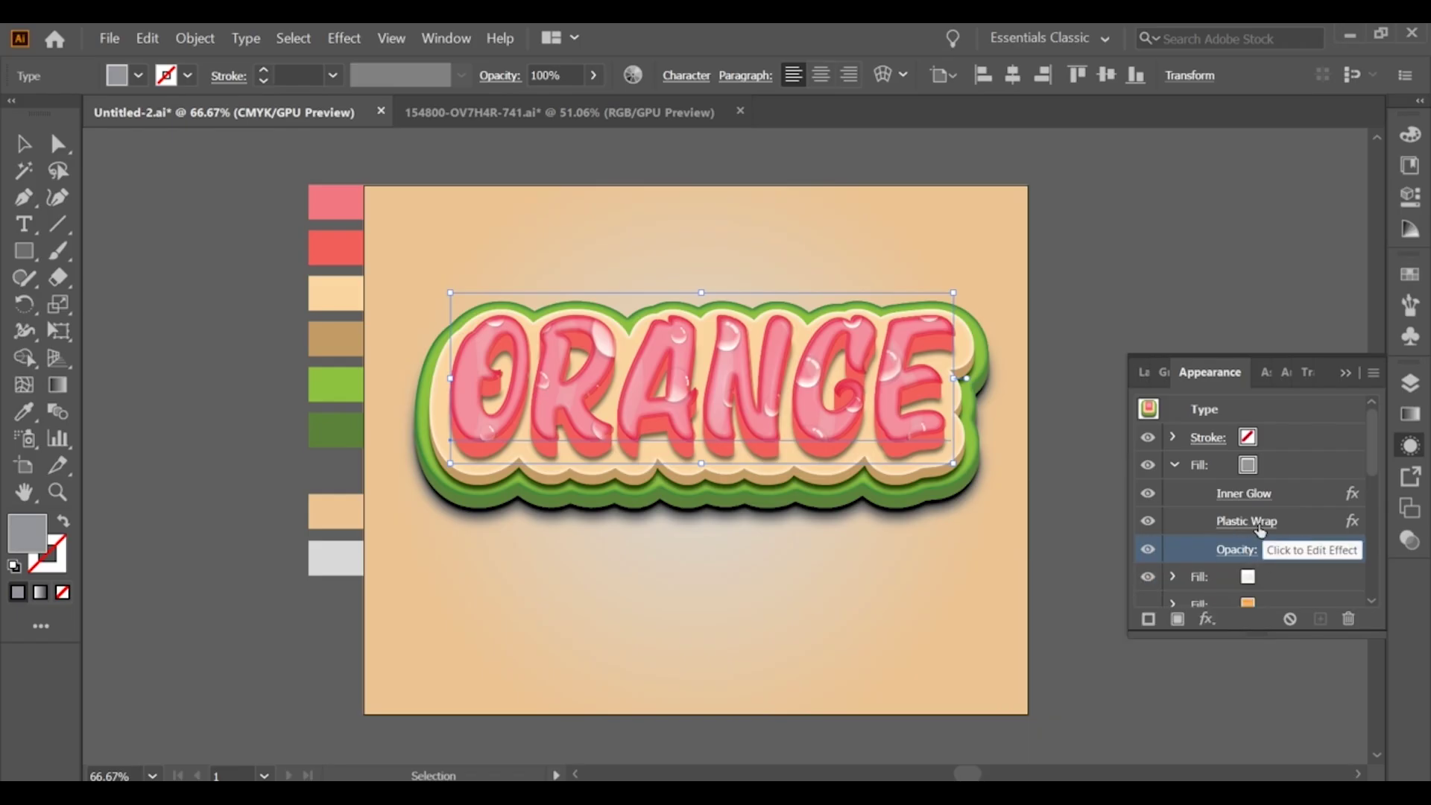
left_click(1259, 524)
left_click(1356, 226)
type("14")
key("Tab")
key("Tab")
left_click(1317, 134)
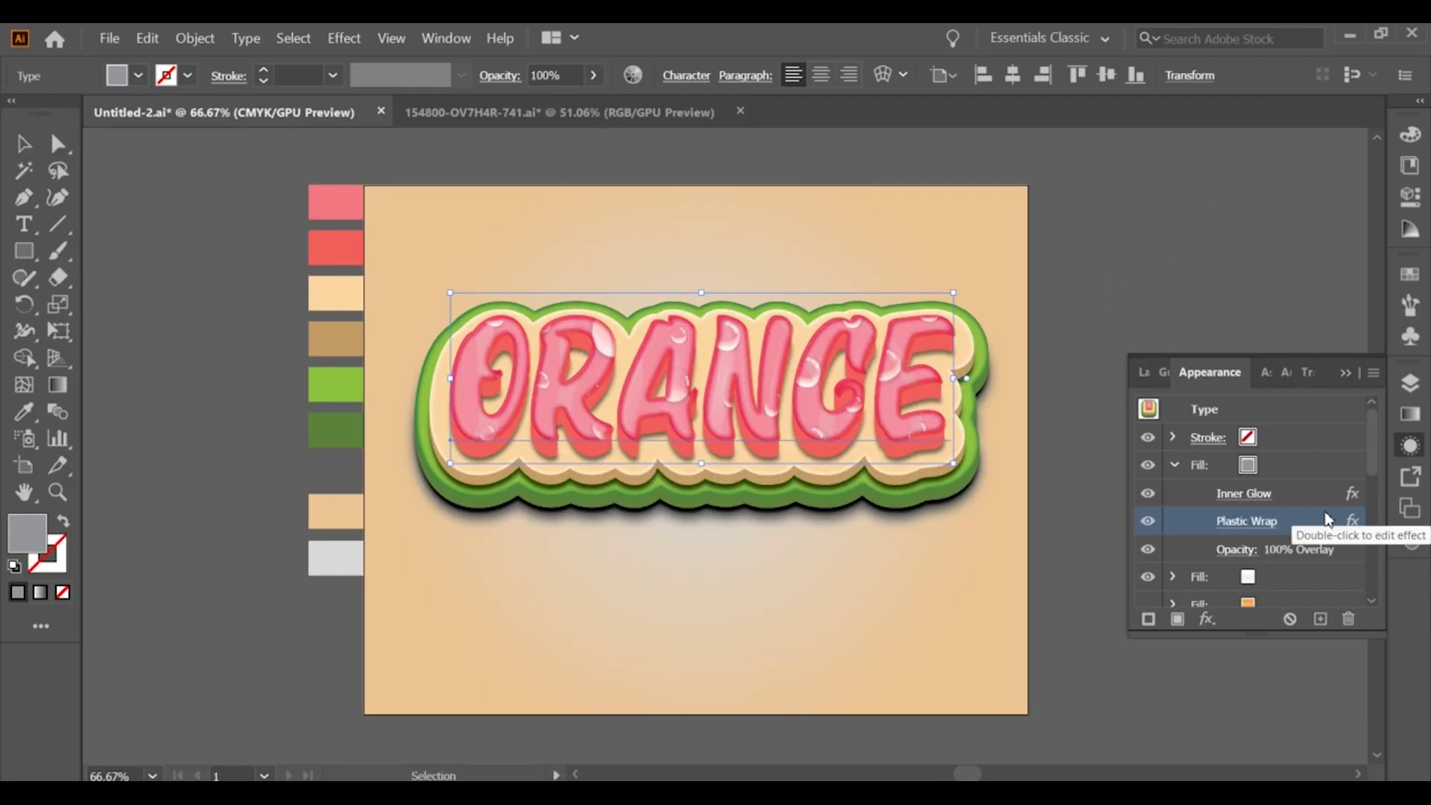
Step: Add a Gaussian Blur effect with a radius of about 9 pixels to the text's solid pink fill
scroll(1328, 519, "down", 3)
left_click(1266, 523)
left_click(1207, 619)
left_click(1172, 576)
left_click(1172, 521)
scroll(1237, 570, "down", 5)
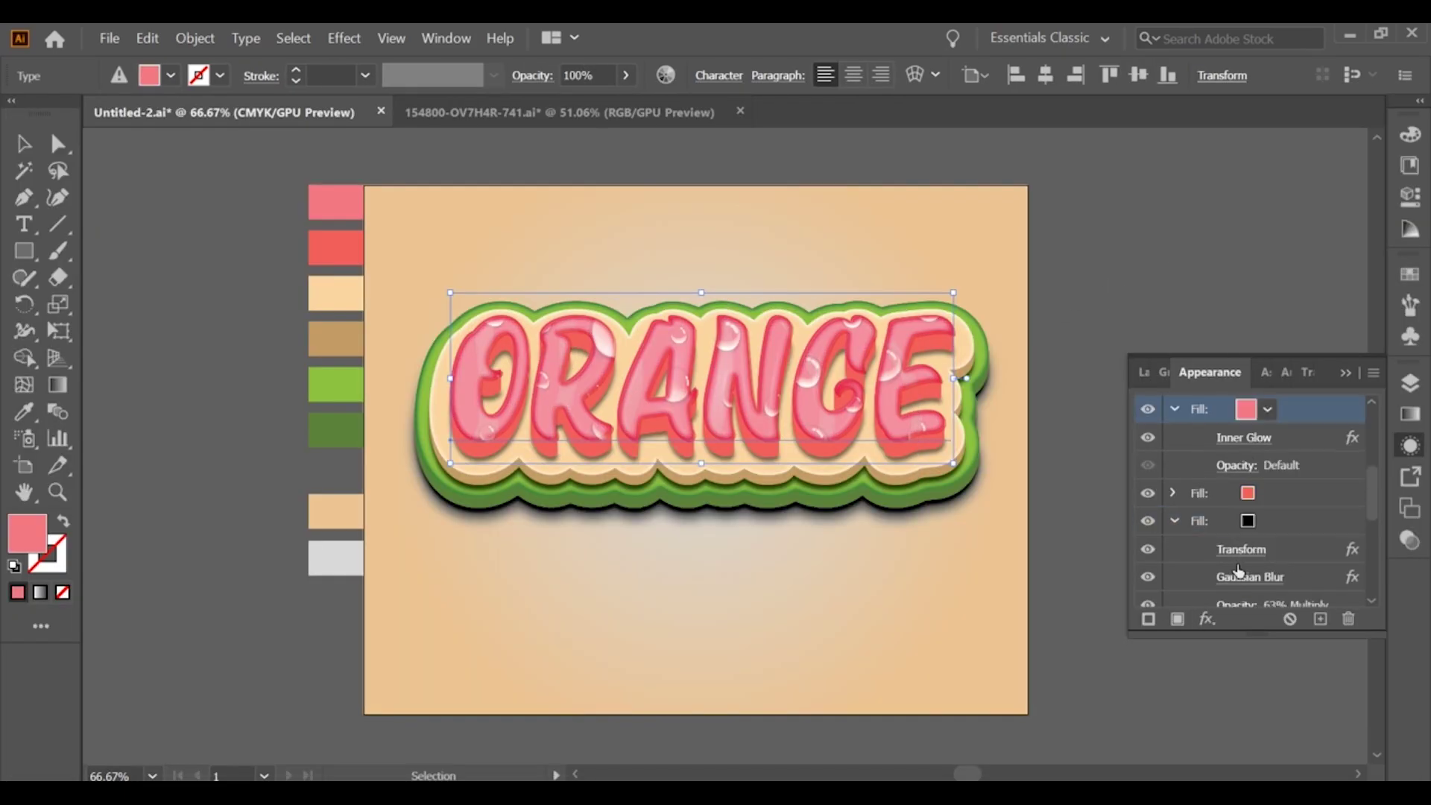
scroll(1237, 570, "up", 3)
left_click(1207, 620)
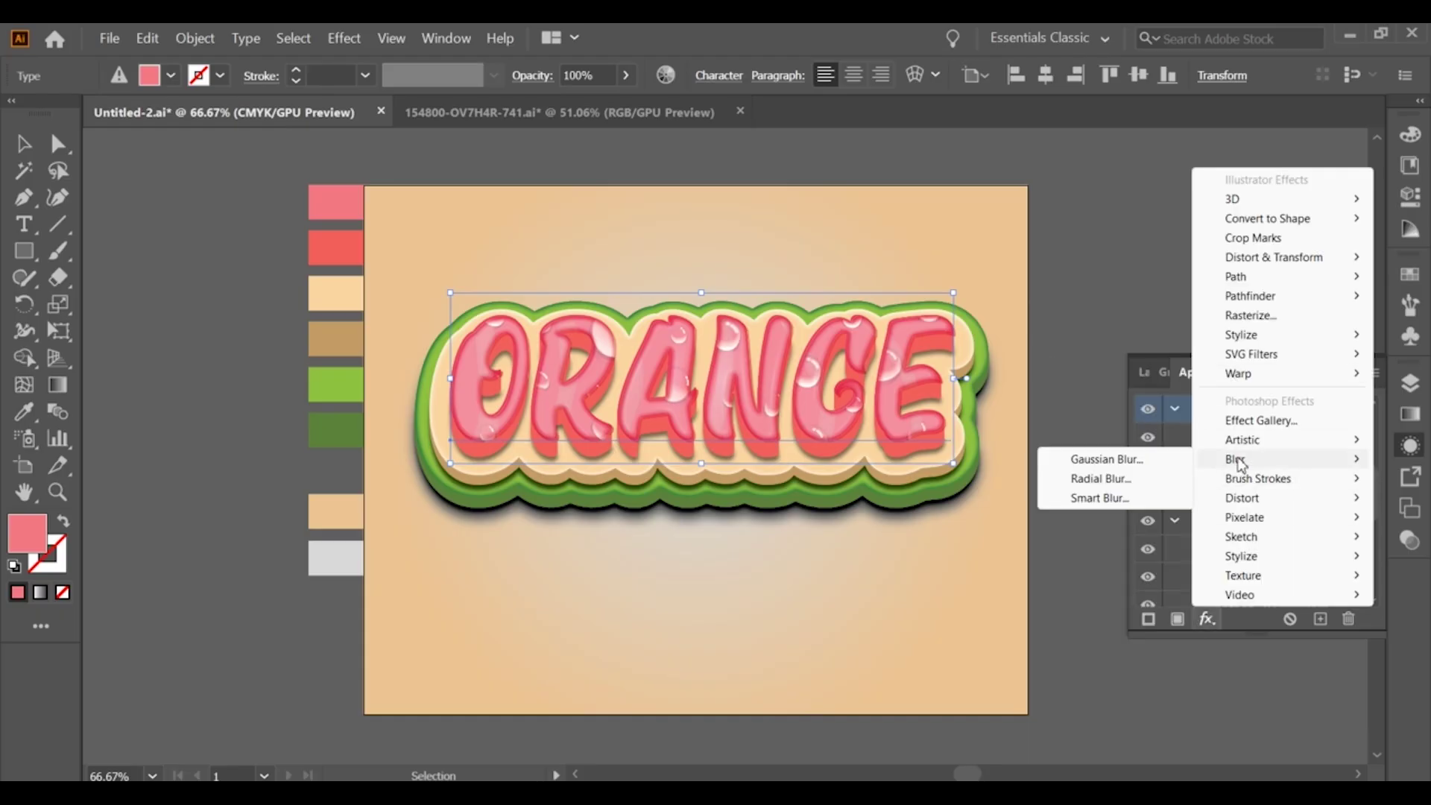
mouse_move(1241, 463)
left_click(1183, 458)
left_click_drag(1085, 469, 1154, 464)
left_click_drag(1019, 499, 968, 505)
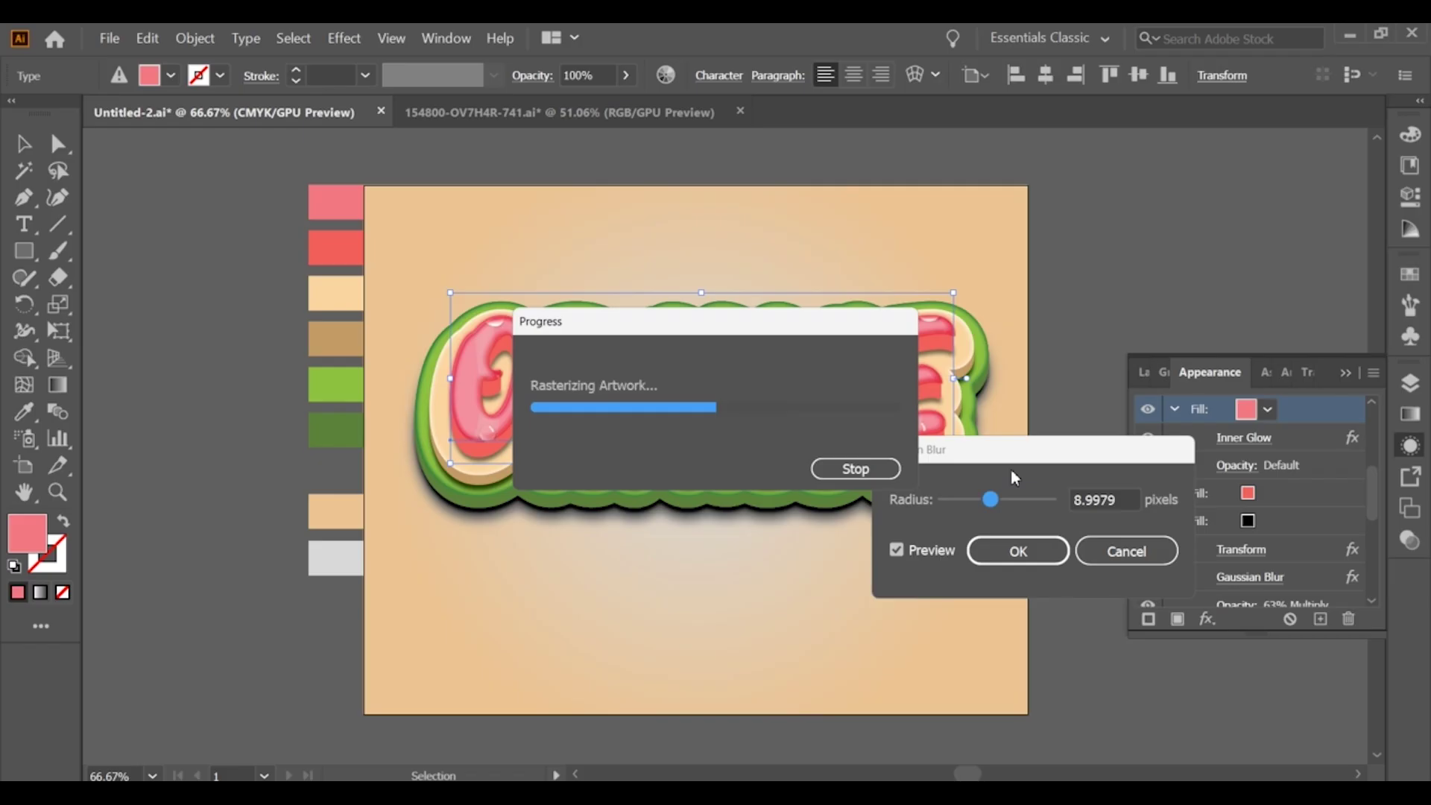
left_click(1033, 546)
Step: Deselect the text and collapse the effect details of its pink and black fills
left_click(1041, 464)
scroll(1184, 465, "up", 1)
scroll(1183, 532, "down", 1)
left_click(1174, 409)
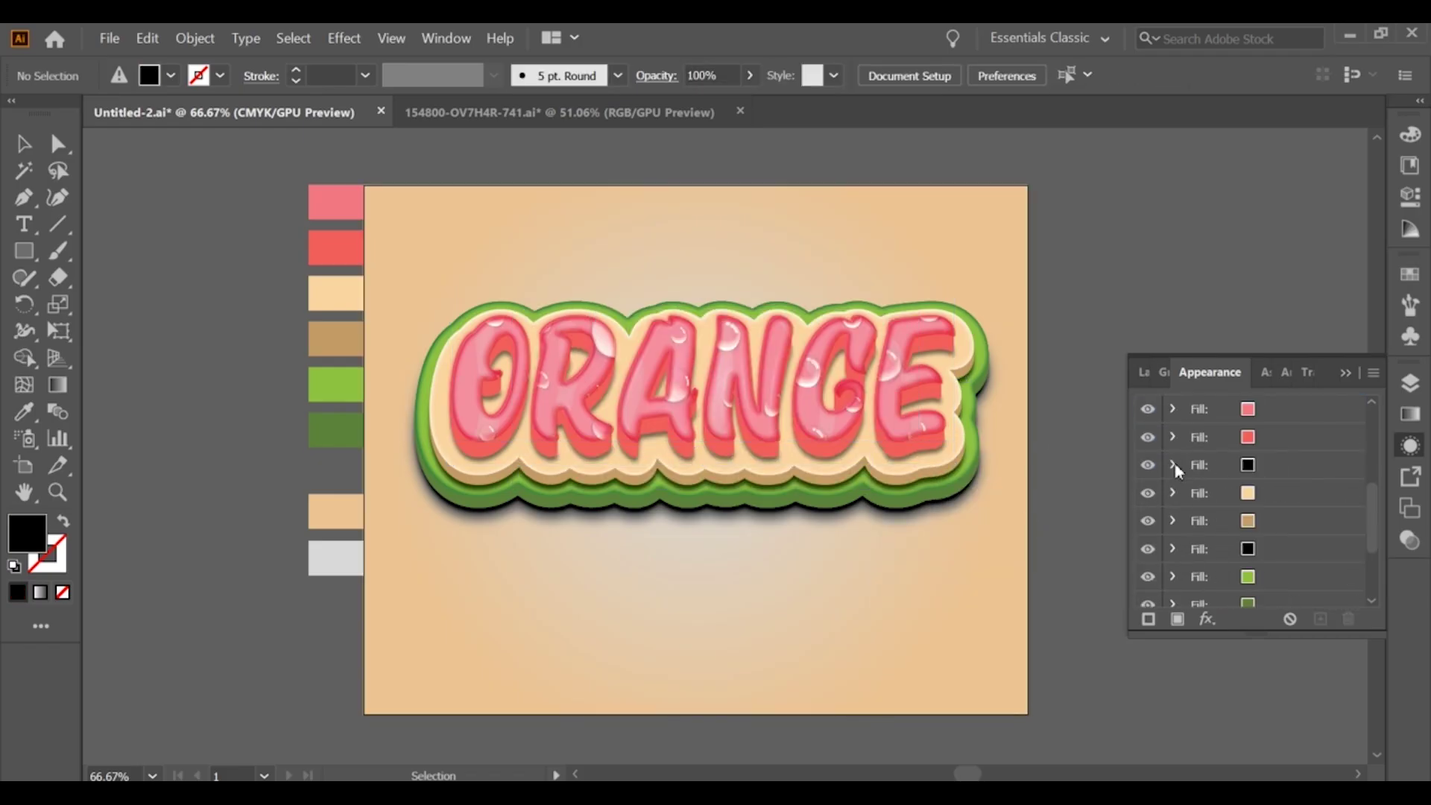
Step: Make the hidden orange pattern fill above the pink fill visible and collapse the appearance settings
scroll(1207, 515, "down", 2)
scroll(1229, 534, "up", 4)
scroll(1239, 511, "down", 1)
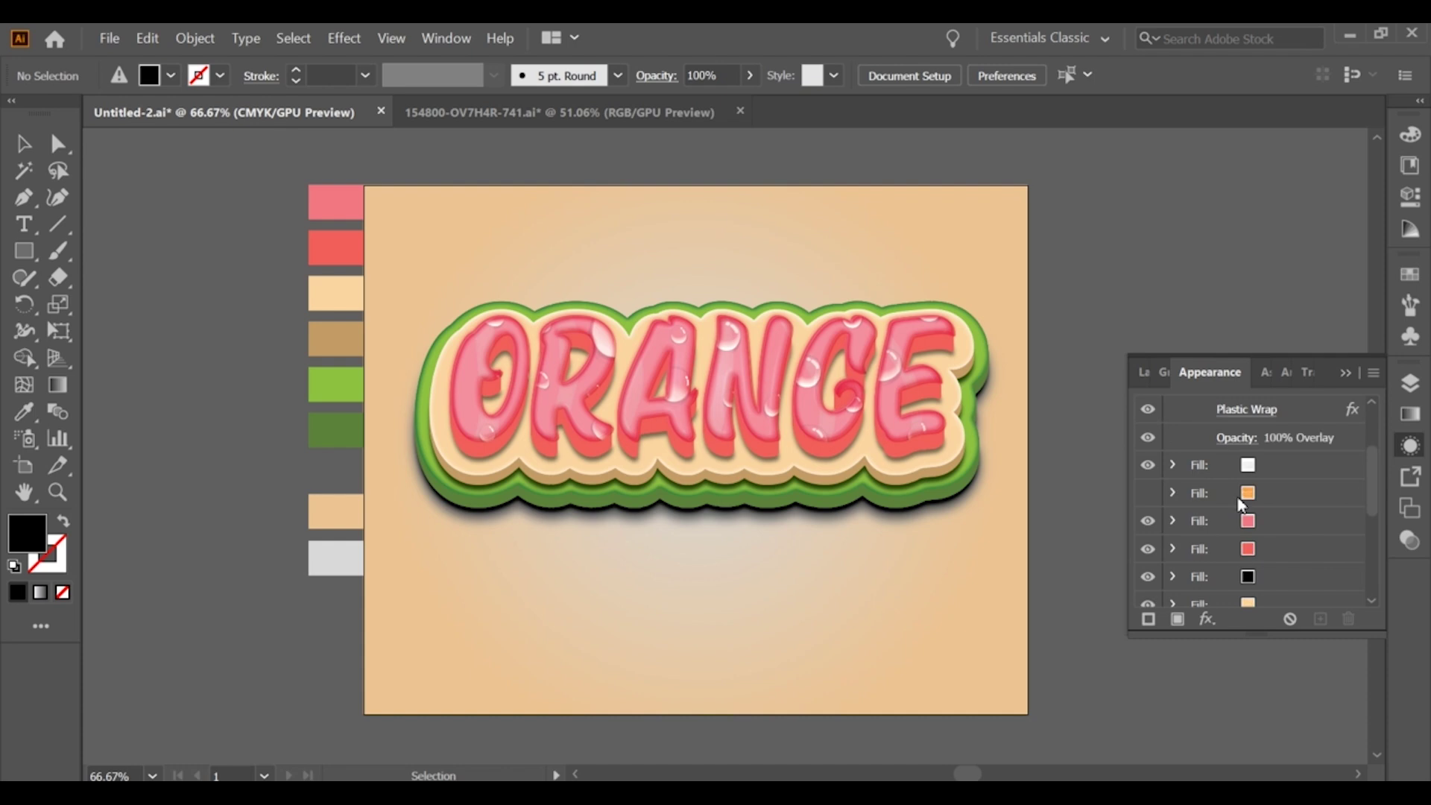
left_click(1145, 495)
left_click(1147, 493)
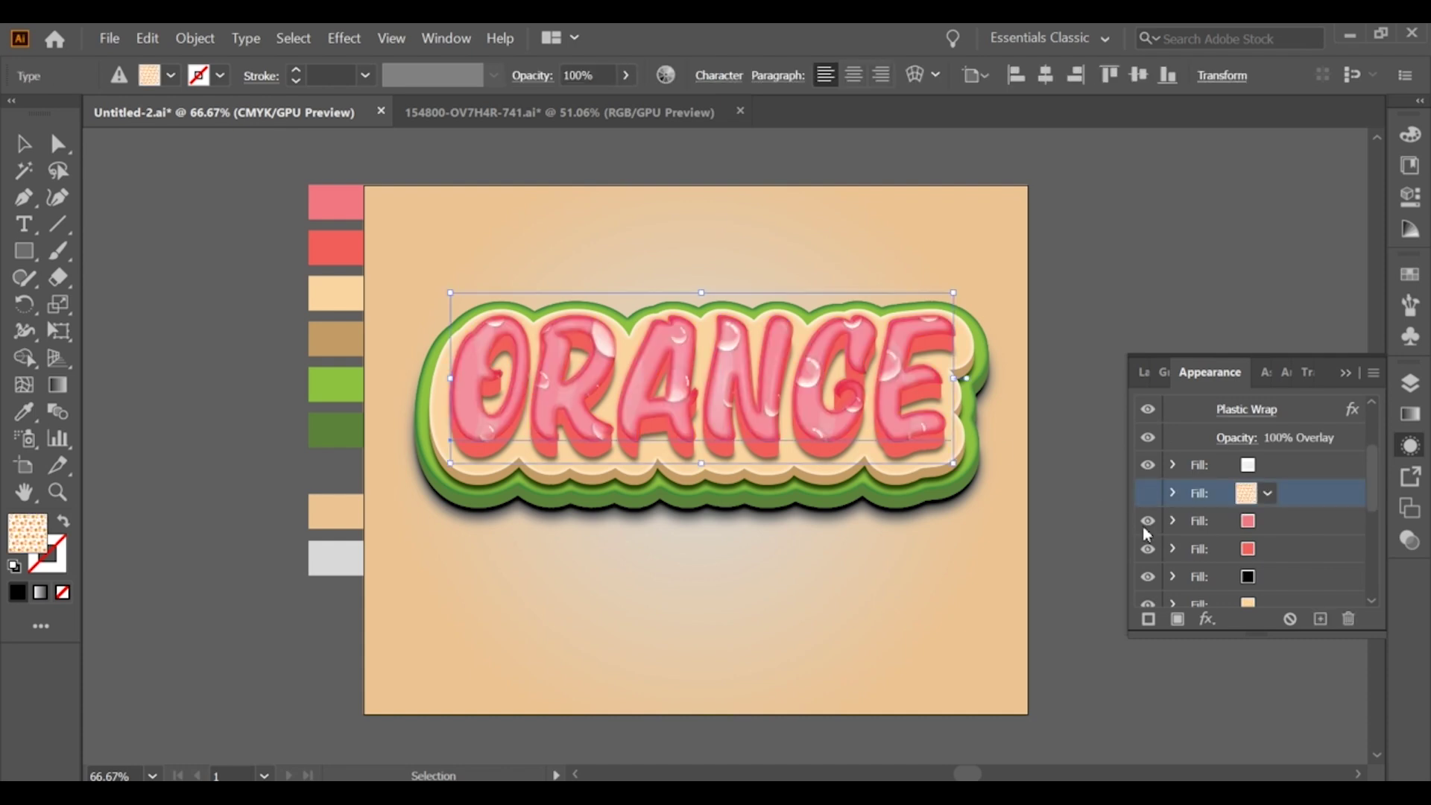
left_click(1181, 524)
left_click(1148, 494)
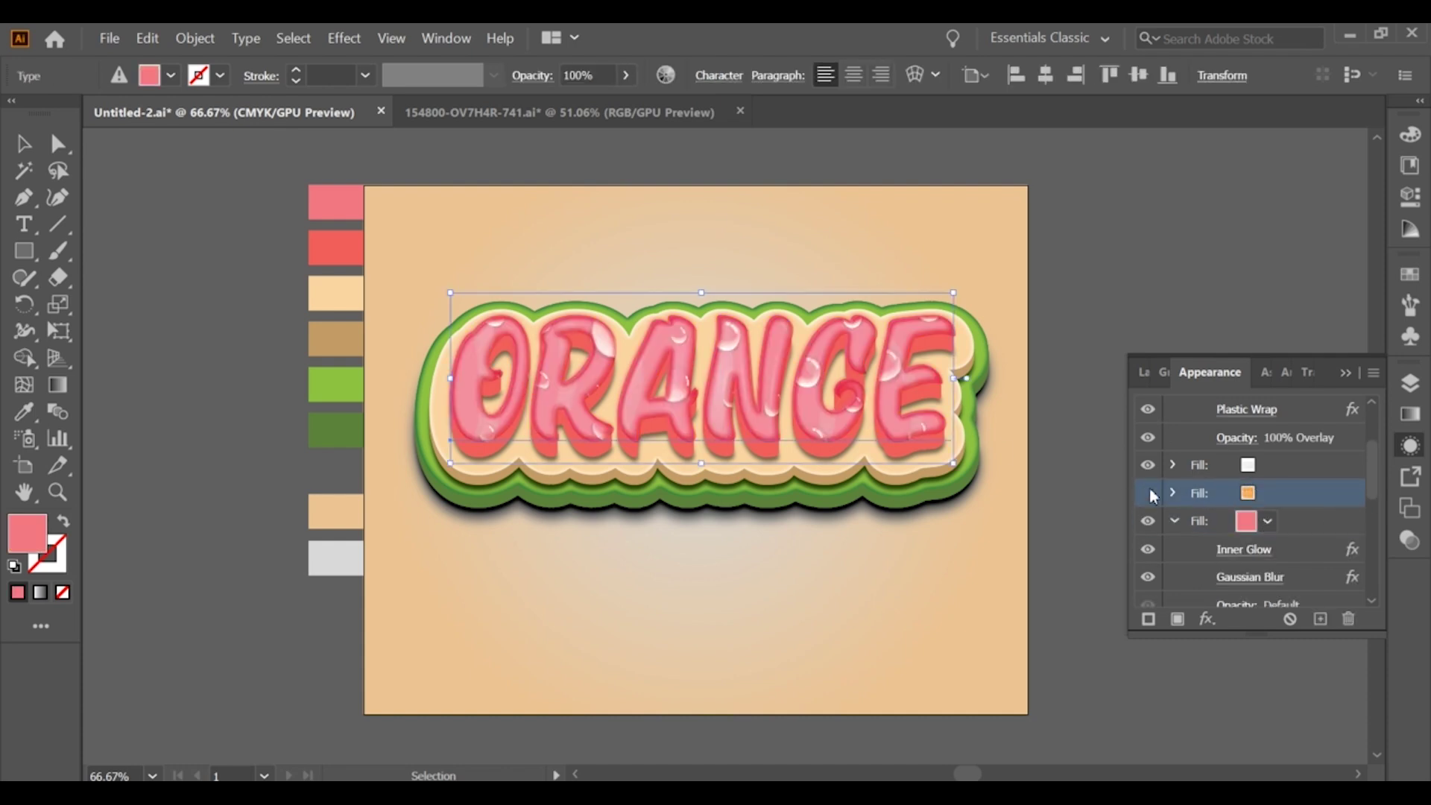
left_click(1201, 338)
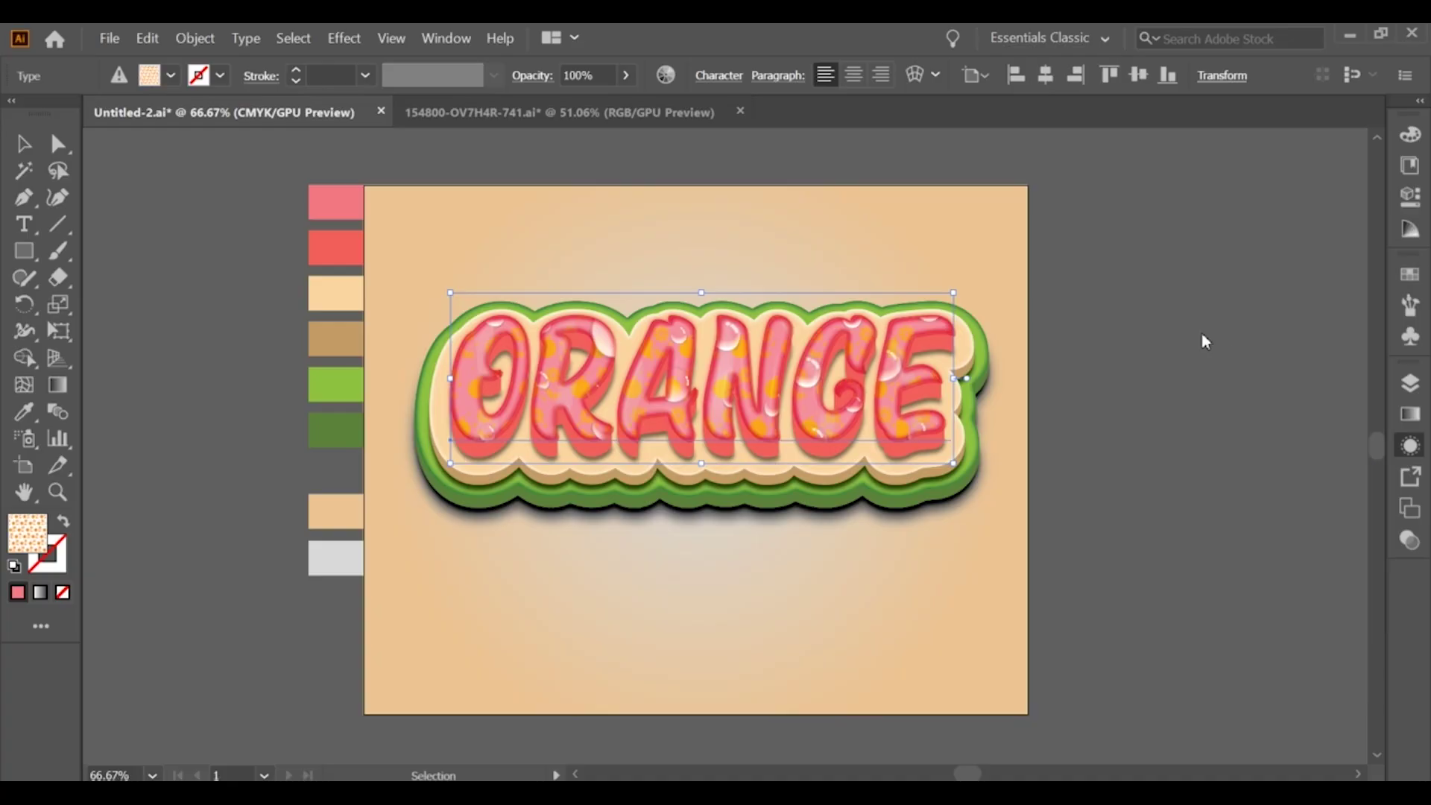